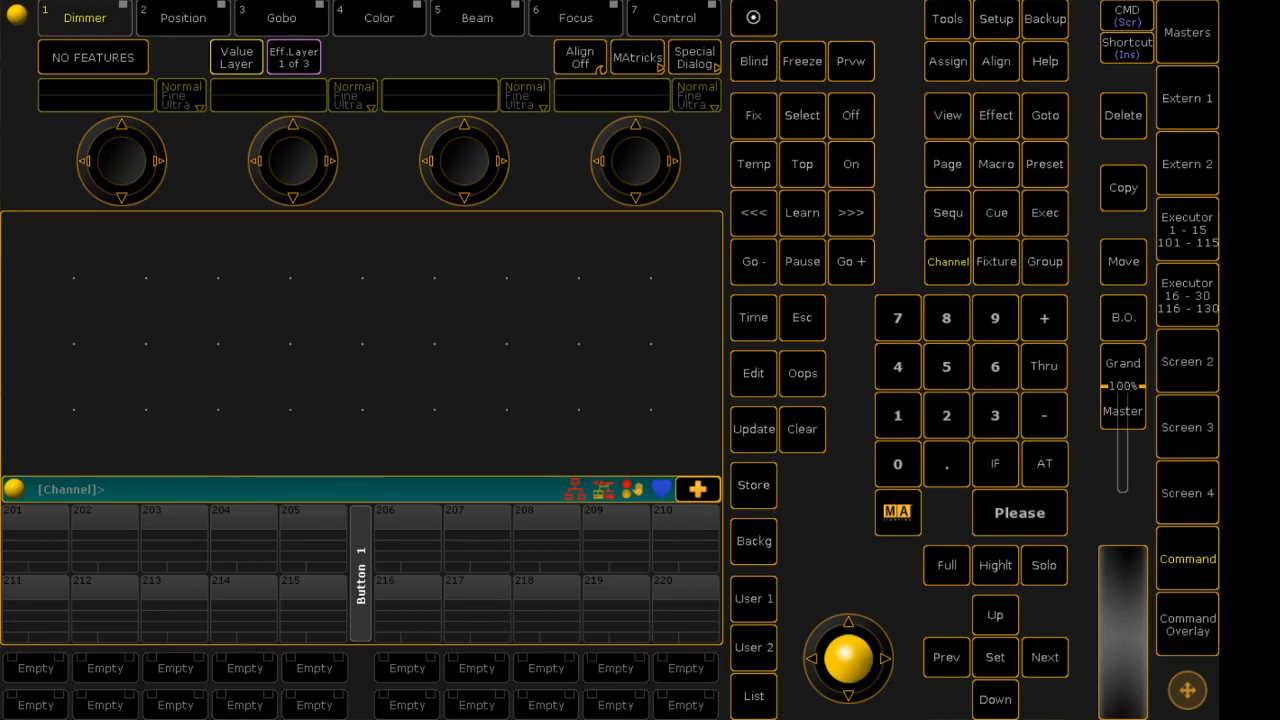
Open the Patch & Fixture Schedule and examine the fixtures in the decp, 700 and barre led 8 layers
click(996, 19)
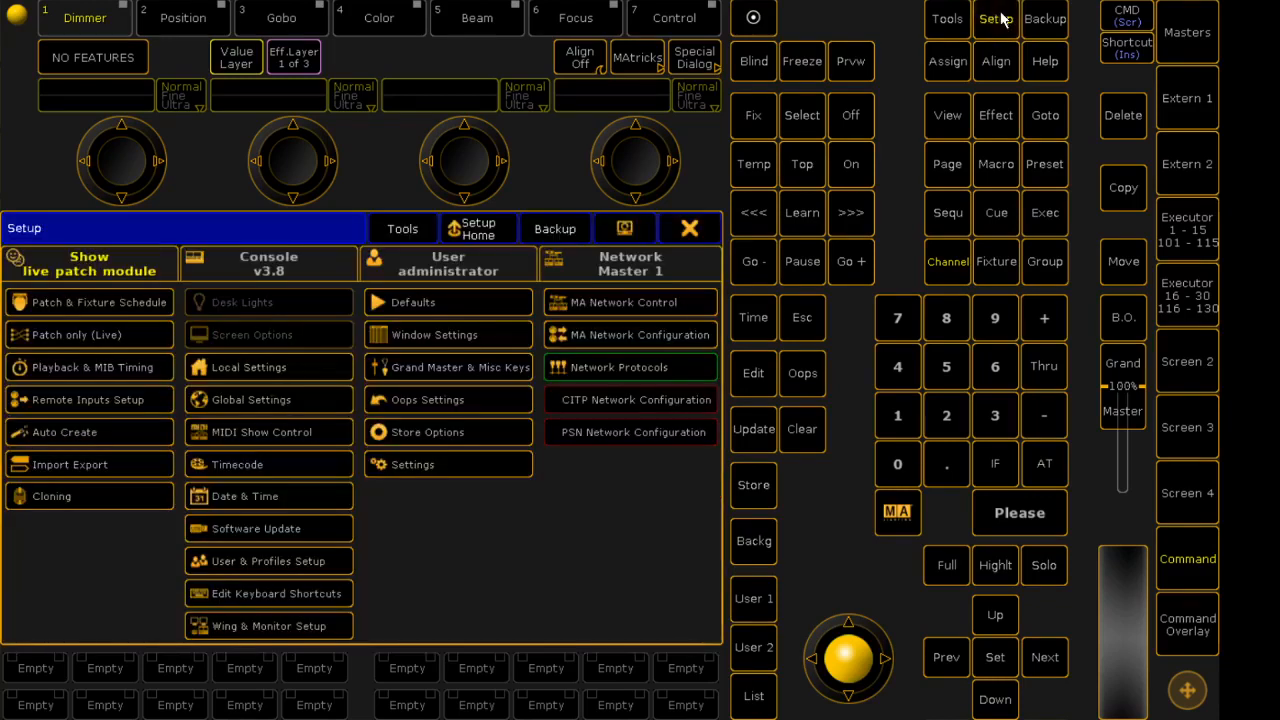
click(87, 301)
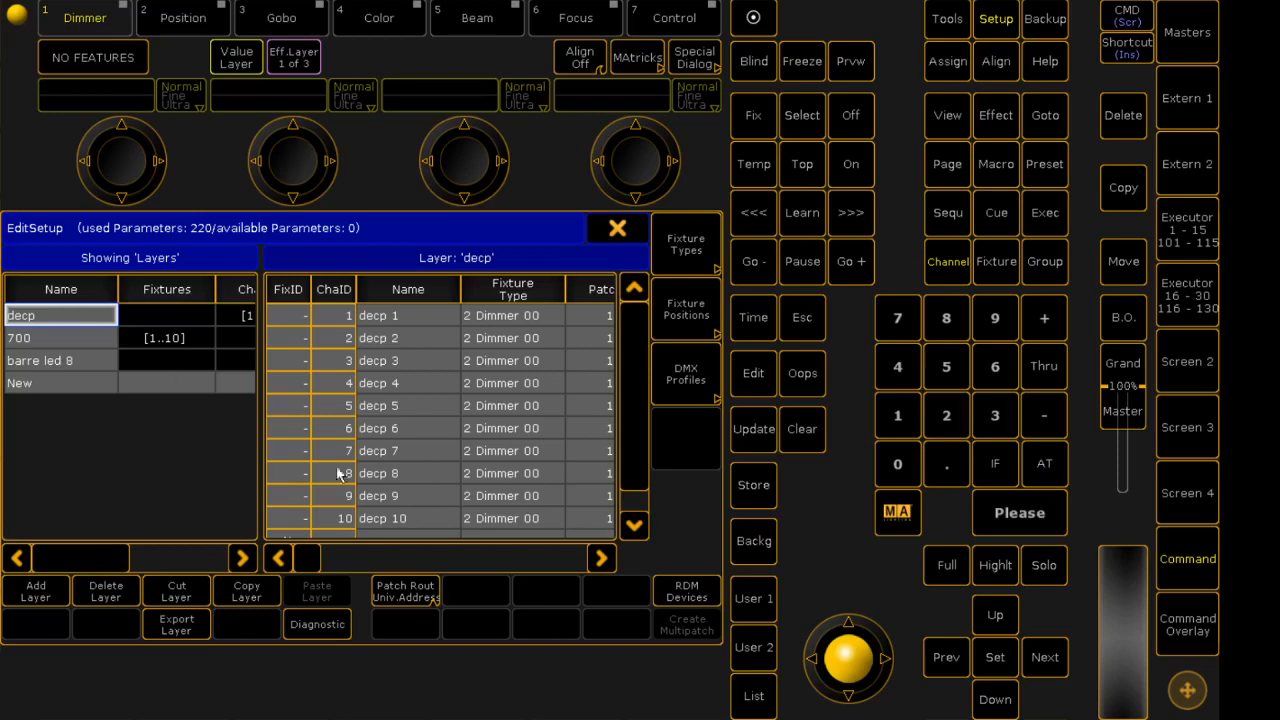
click(28, 341)
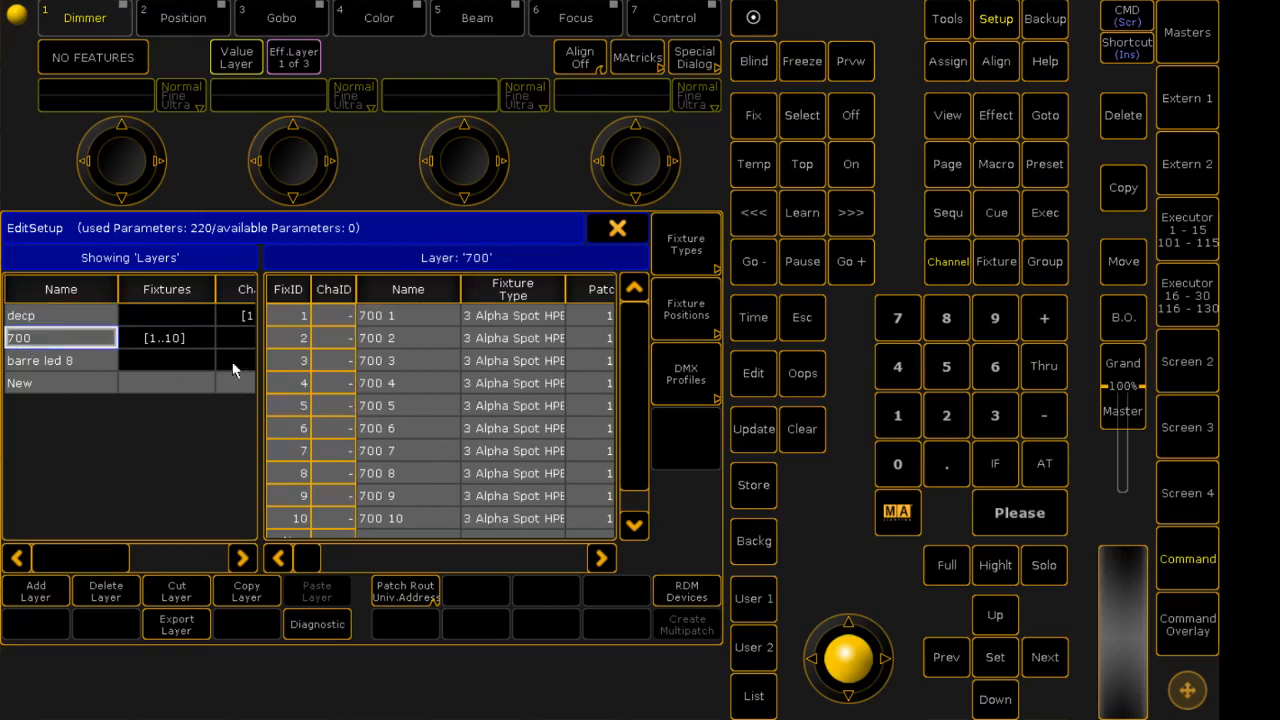
click(48, 362)
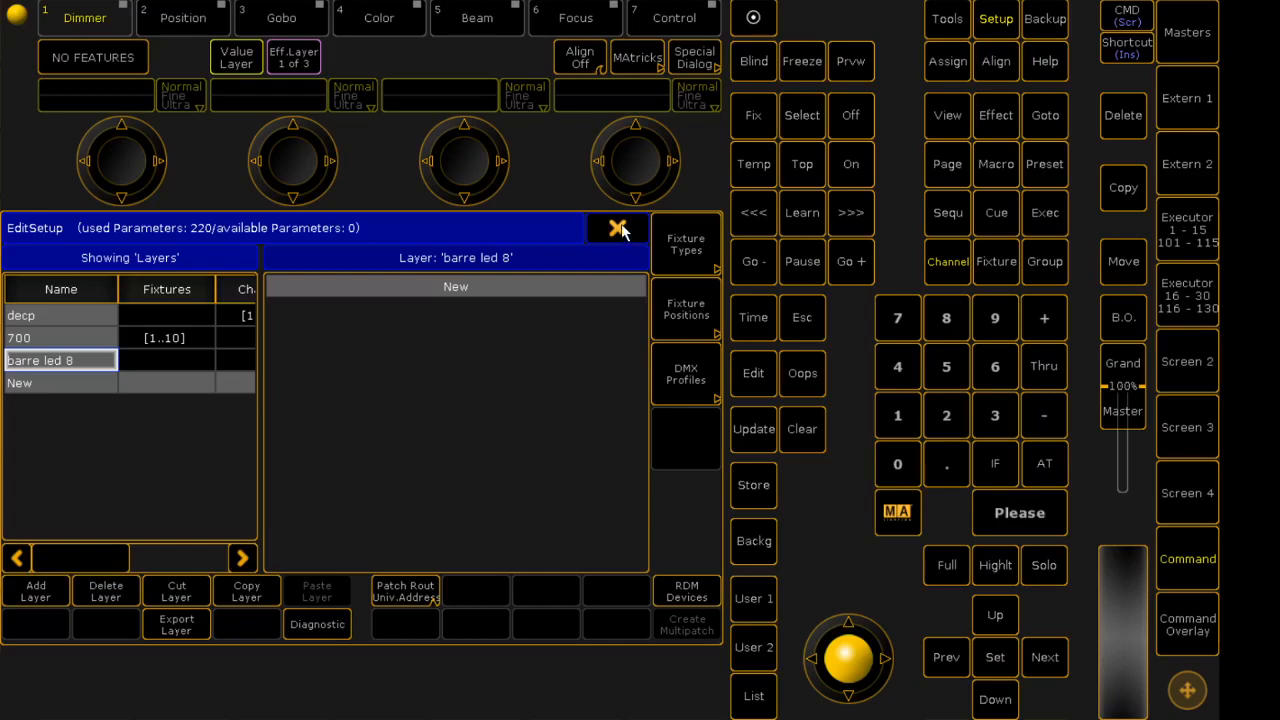
In the fixture types, set the Barre 8 coeurs module's class to LED and keep its beam as Wash
click(694, 240)
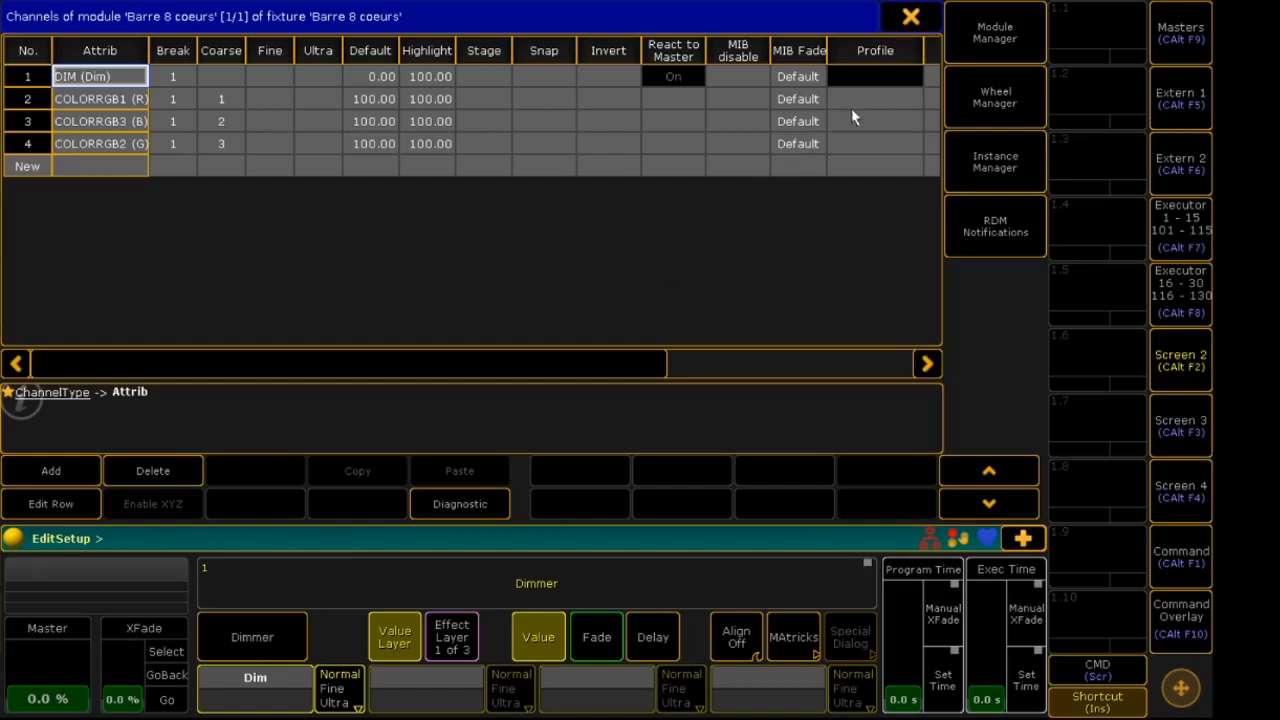
click(1000, 42)
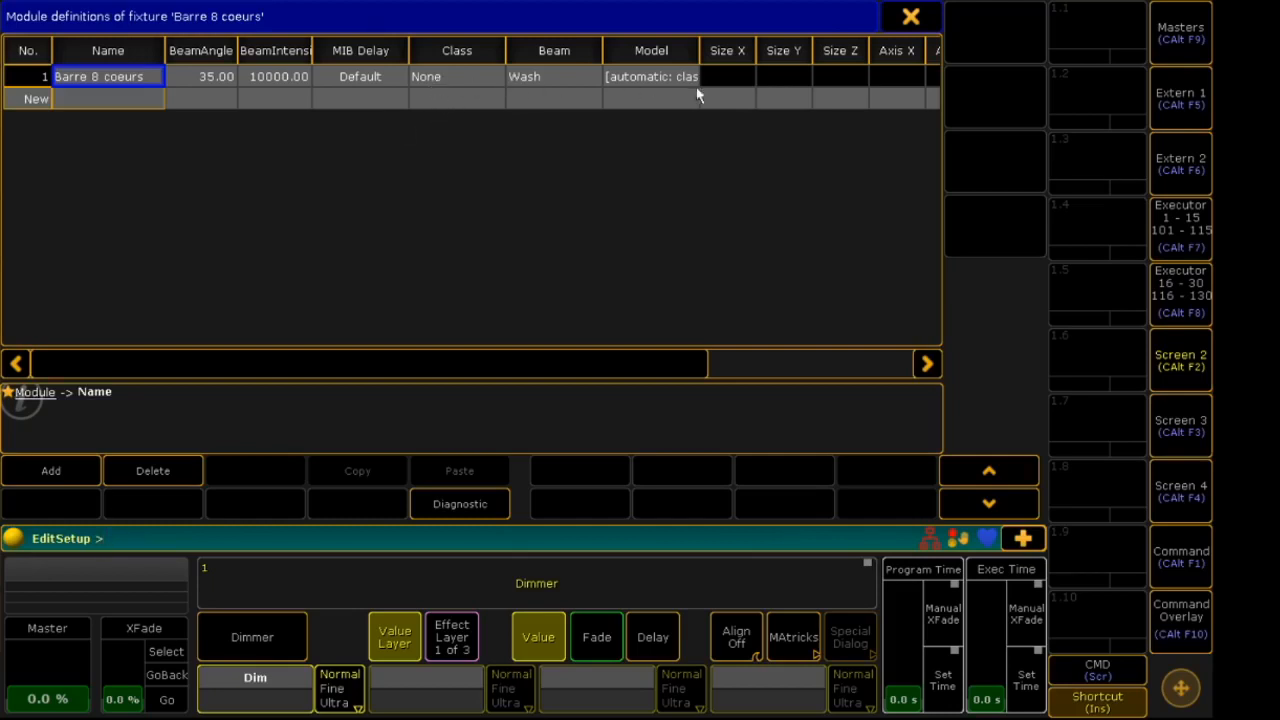
double_click(444, 76)
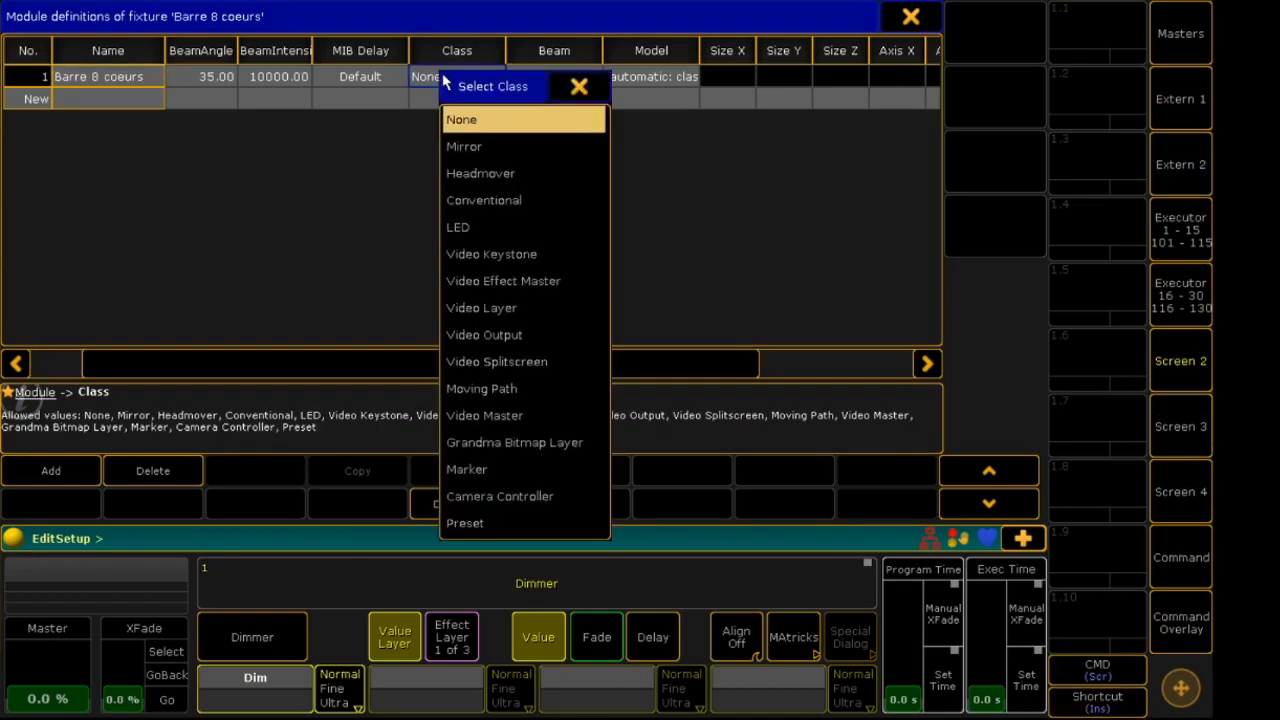
click(466, 228)
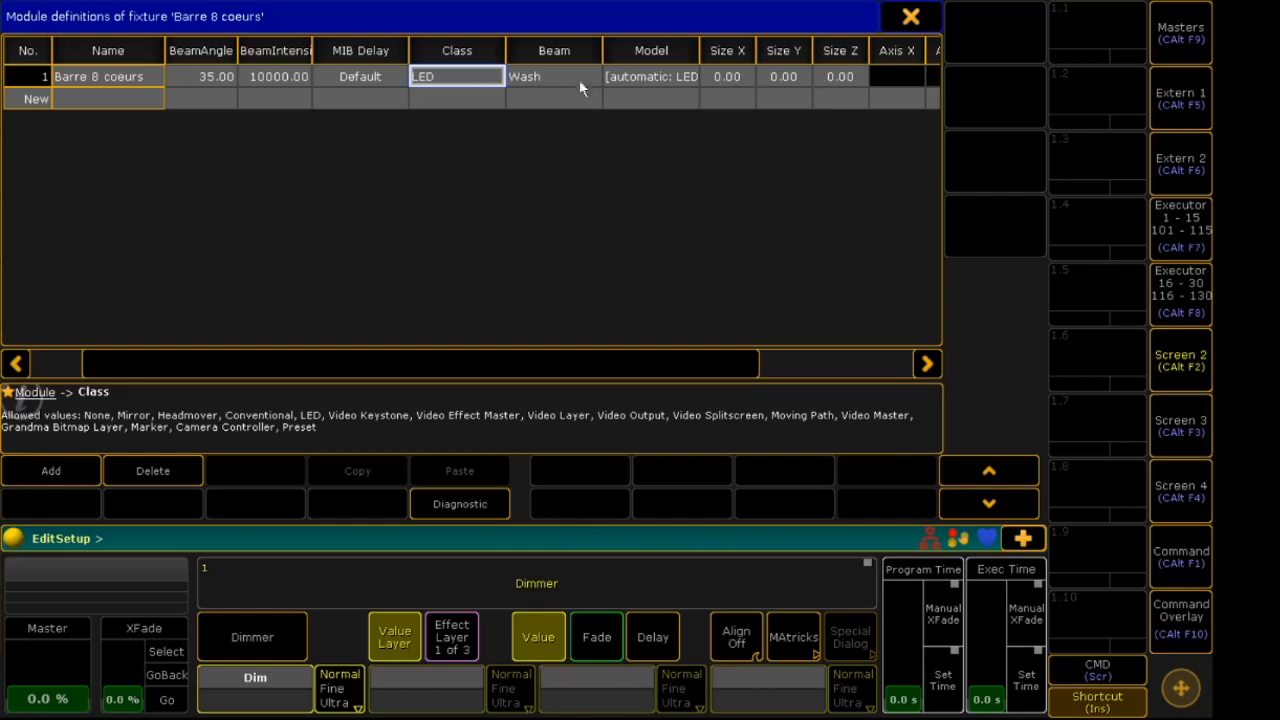
click(544, 78)
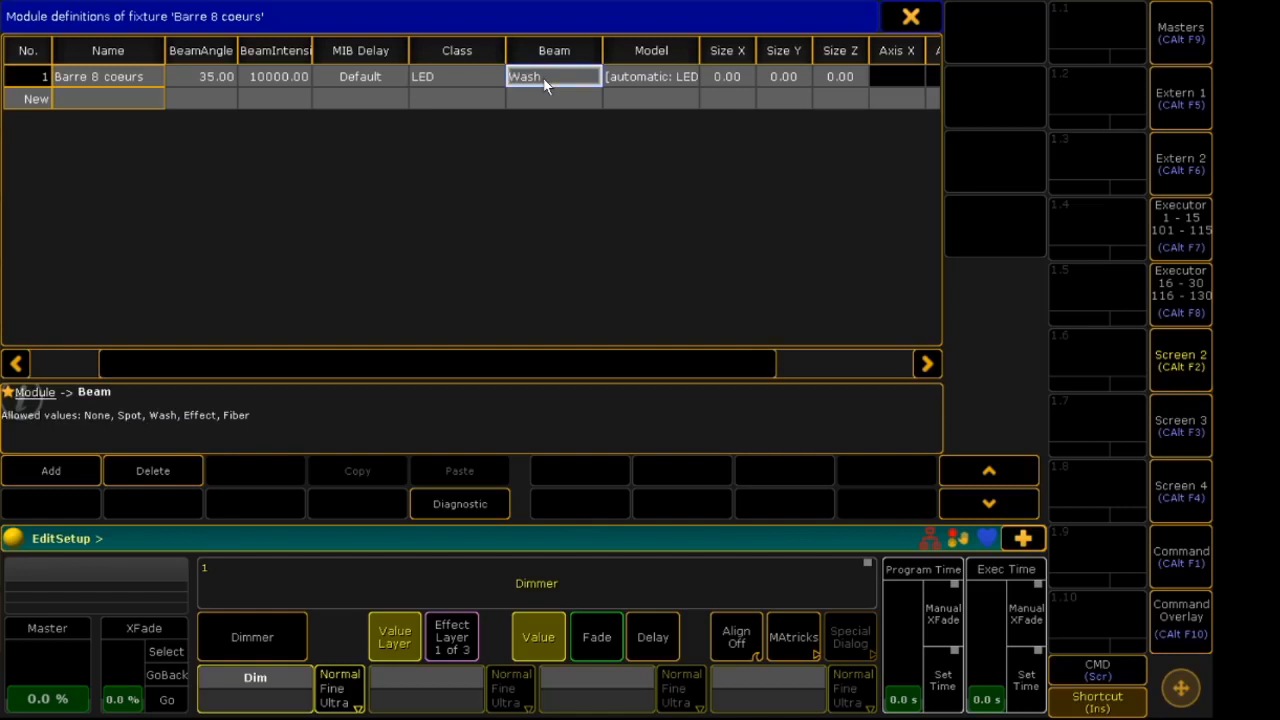
click(545, 82)
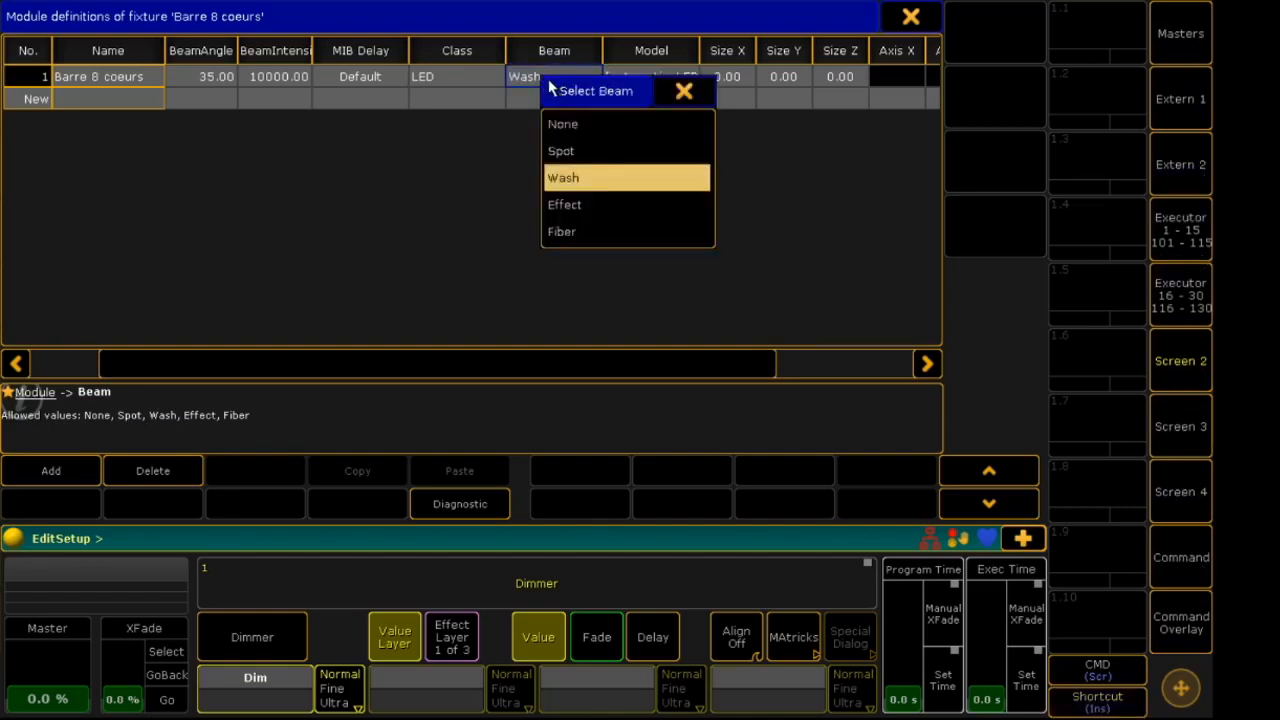
click(684, 97)
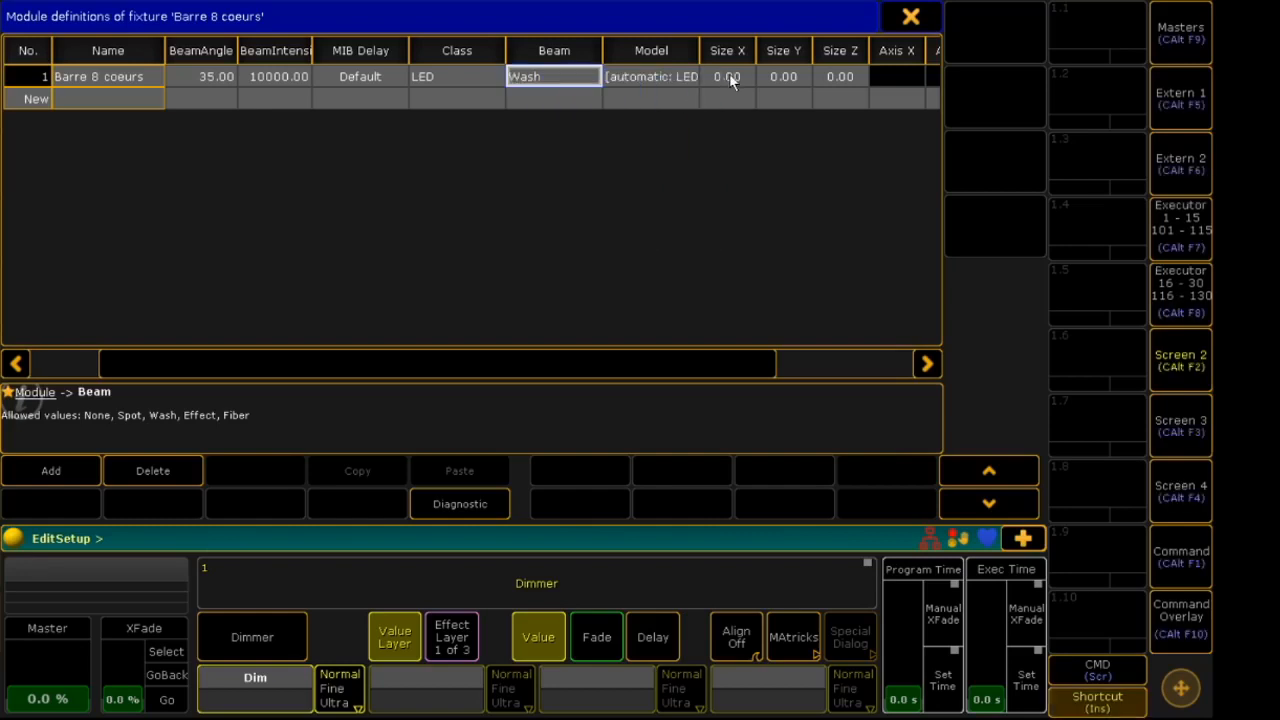
Set the Barre 8 coeurs module's body size to 5 cm in X, Y and Z
click(729, 78)
click(729, 78)
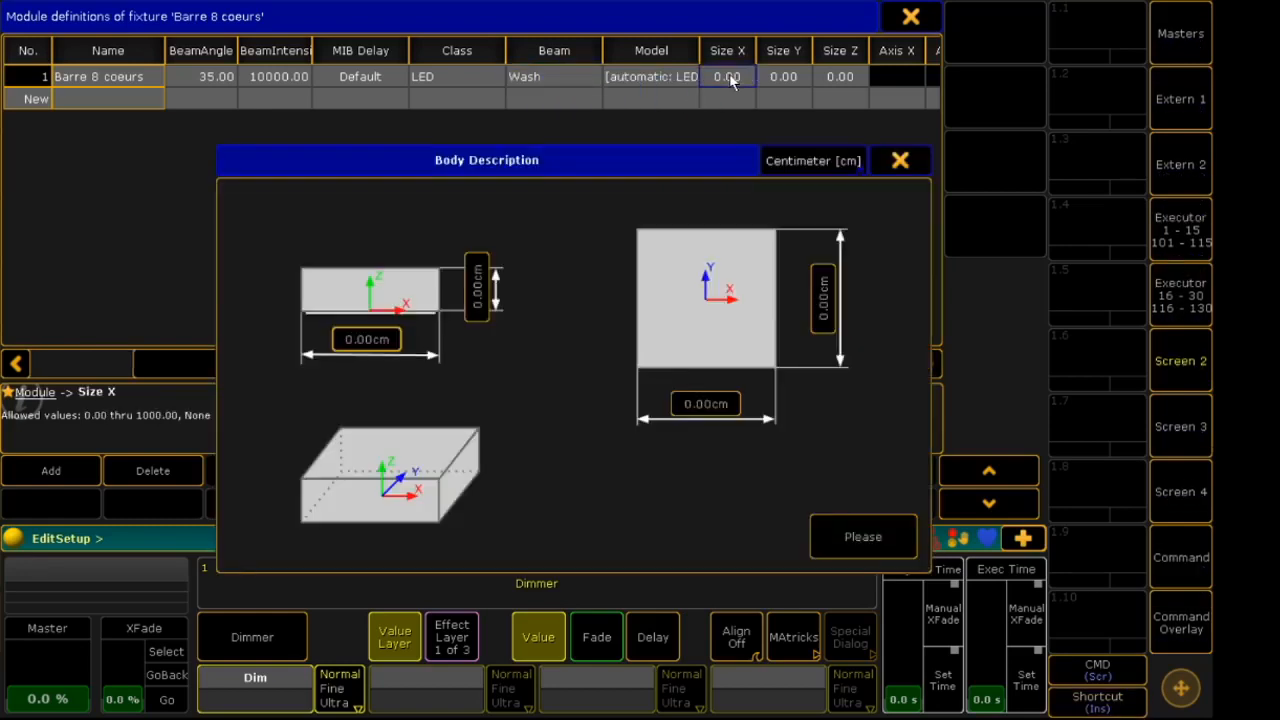
click(705, 410)
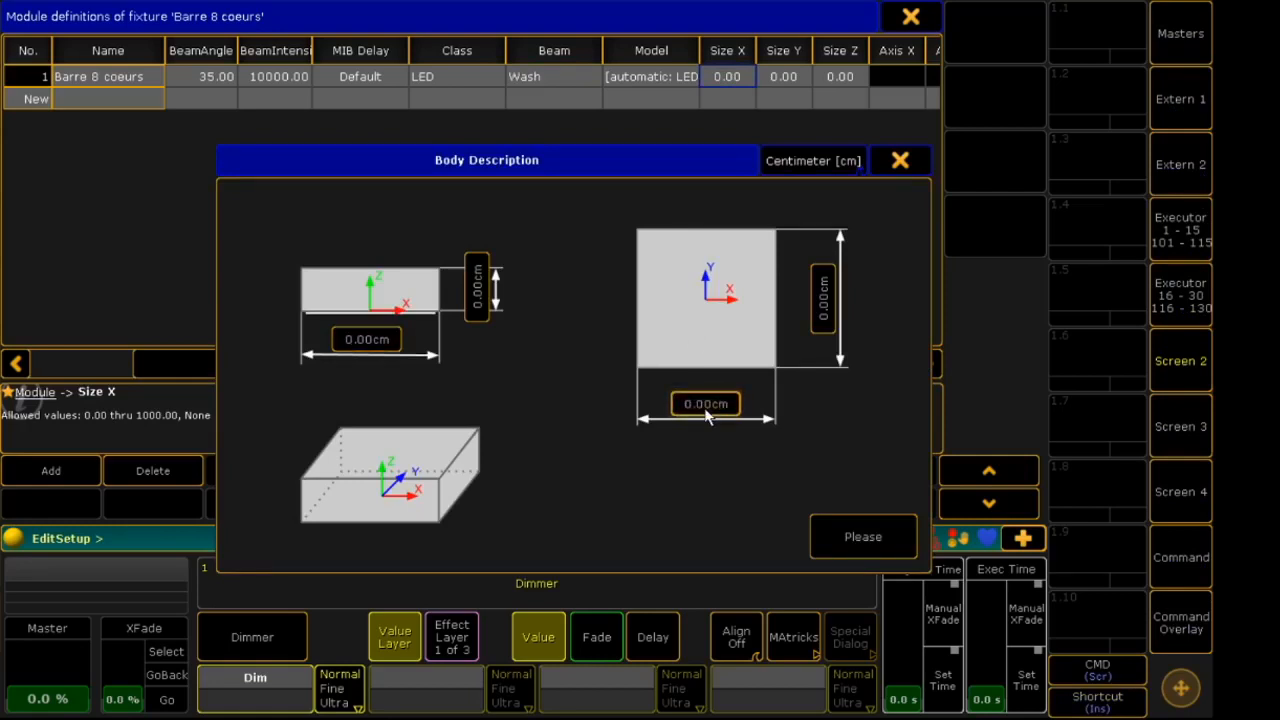
click(705, 404)
text(5)
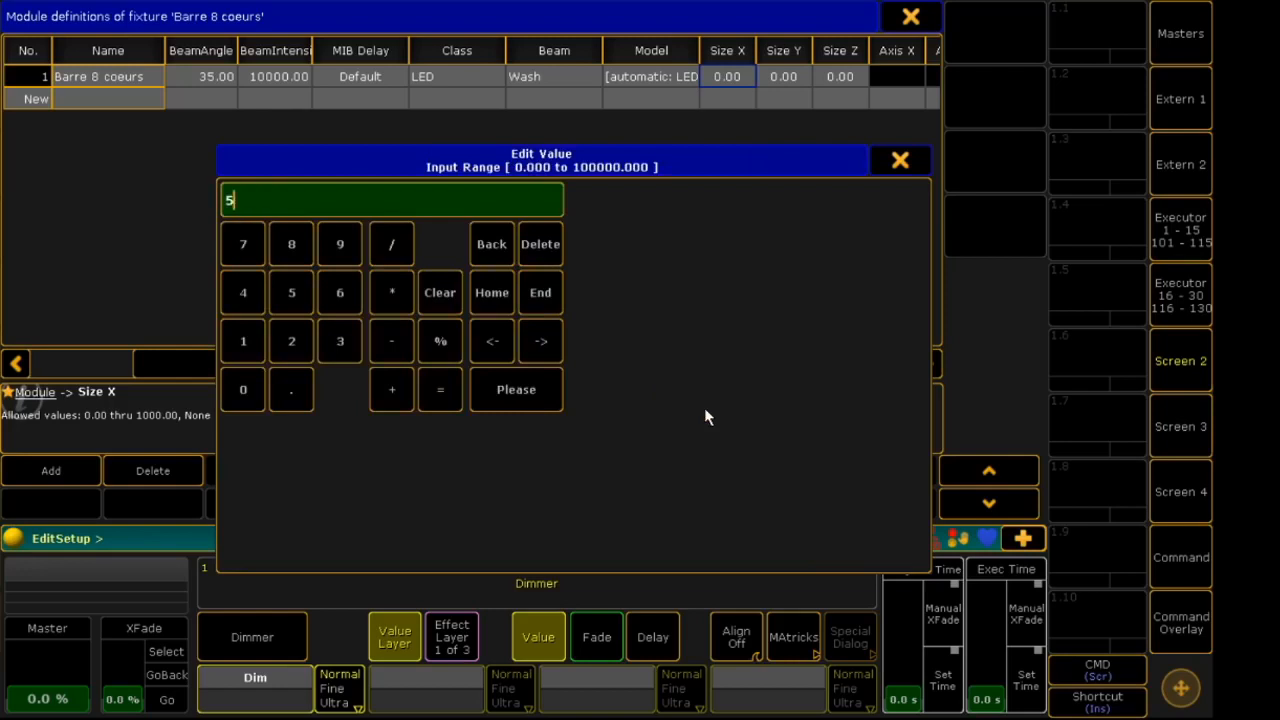
key(Return)
click(826, 306)
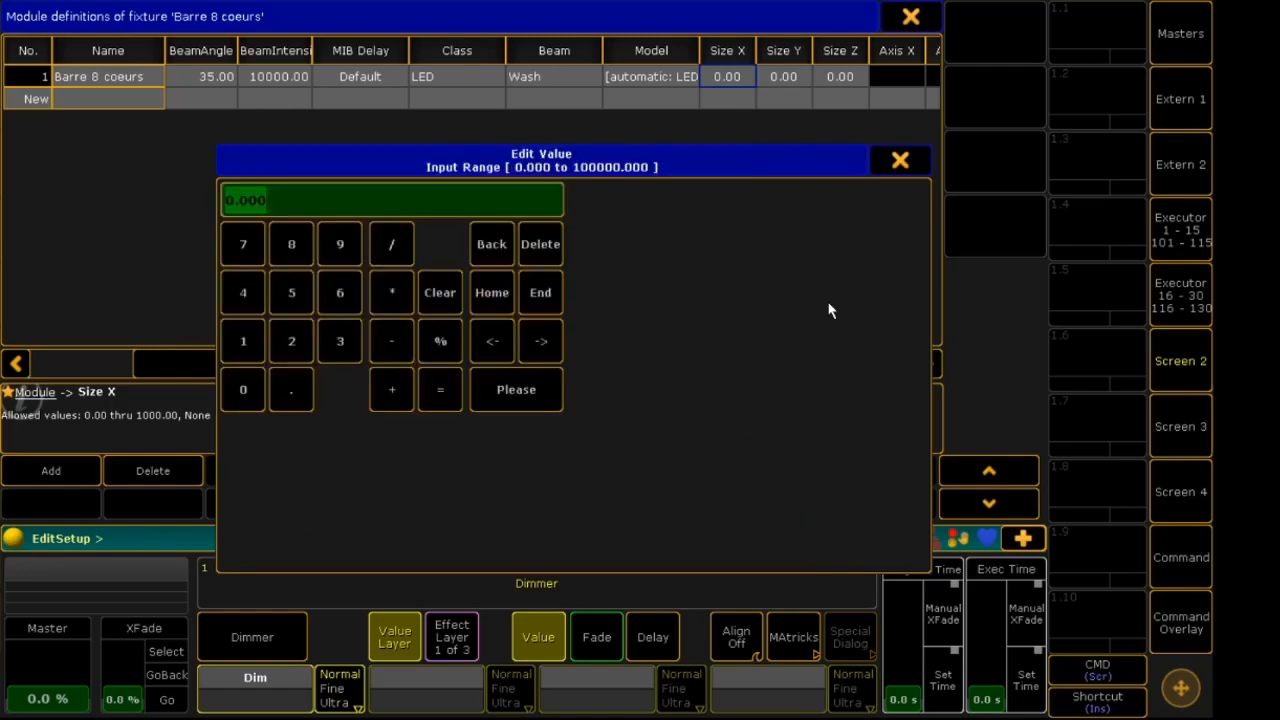
text(5)
click(500, 389)
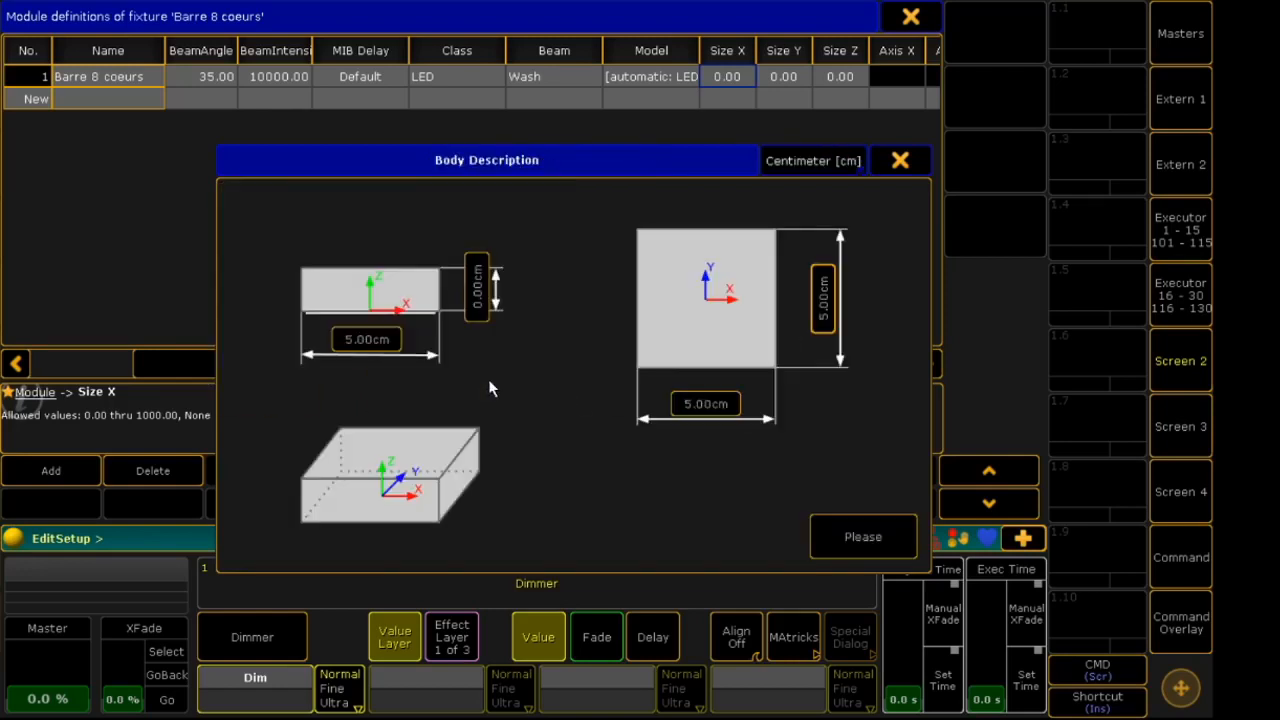
click(476, 285)
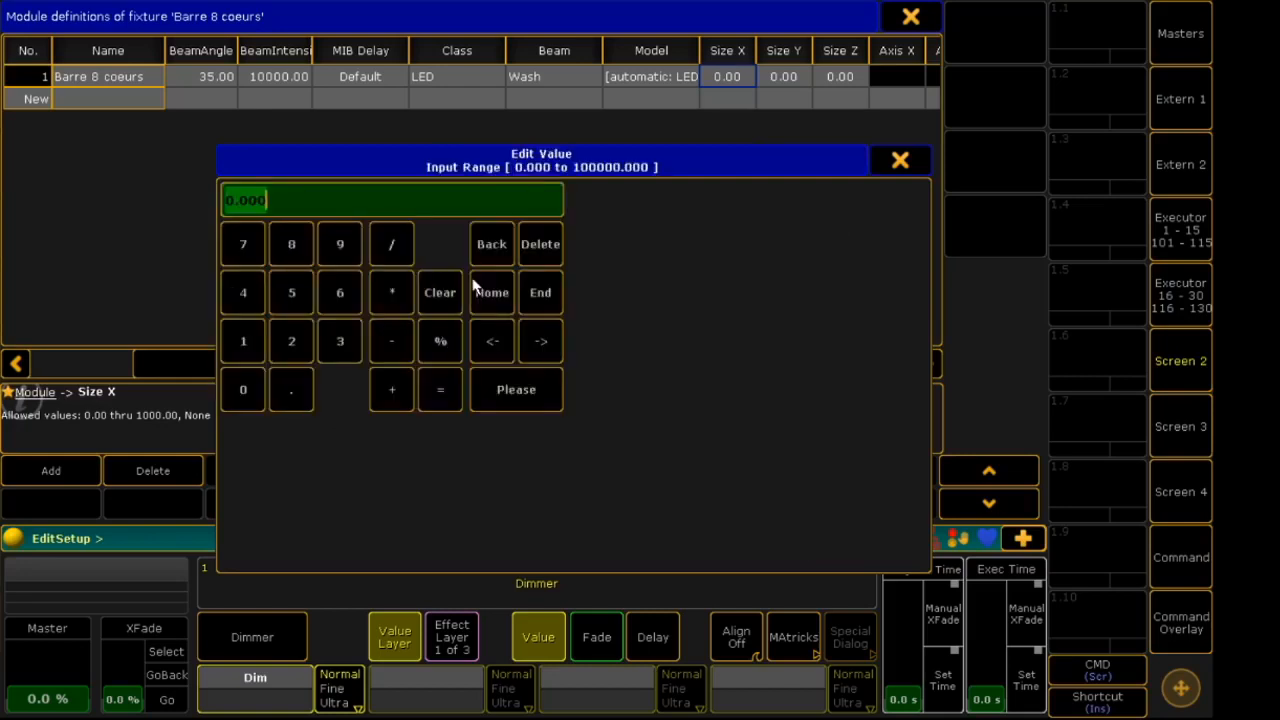
click(287, 297)
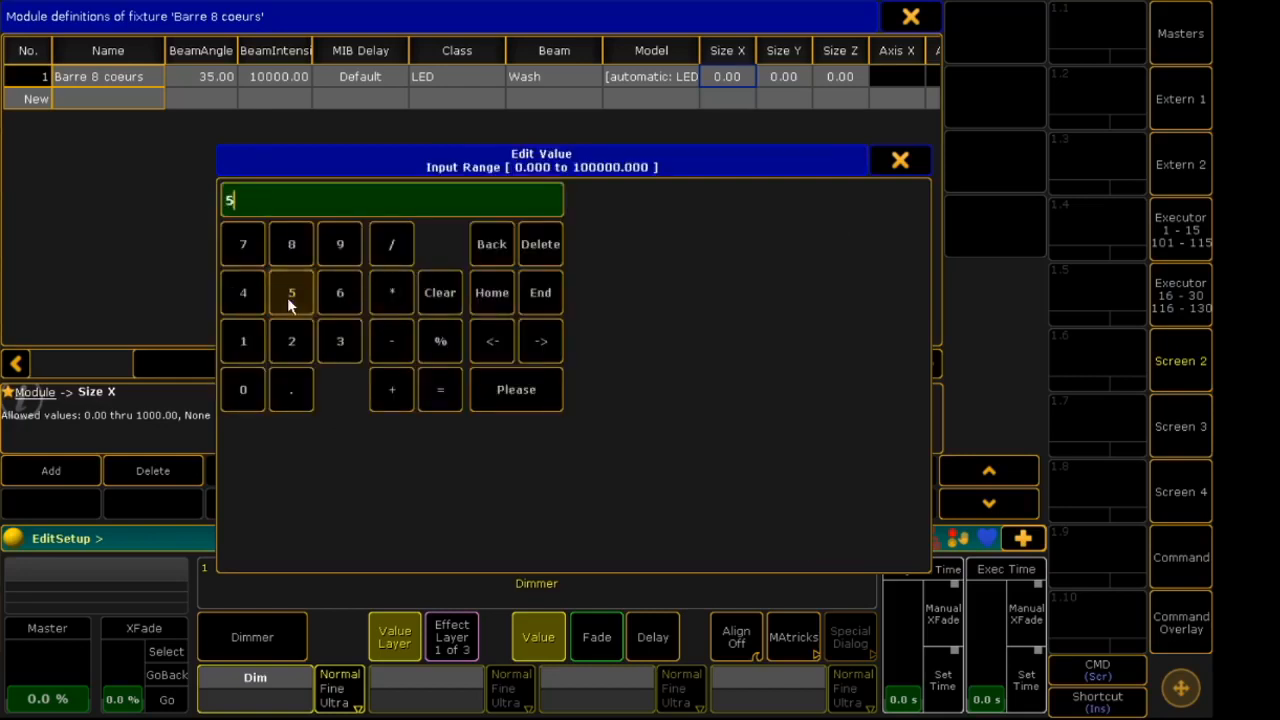
click(522, 398)
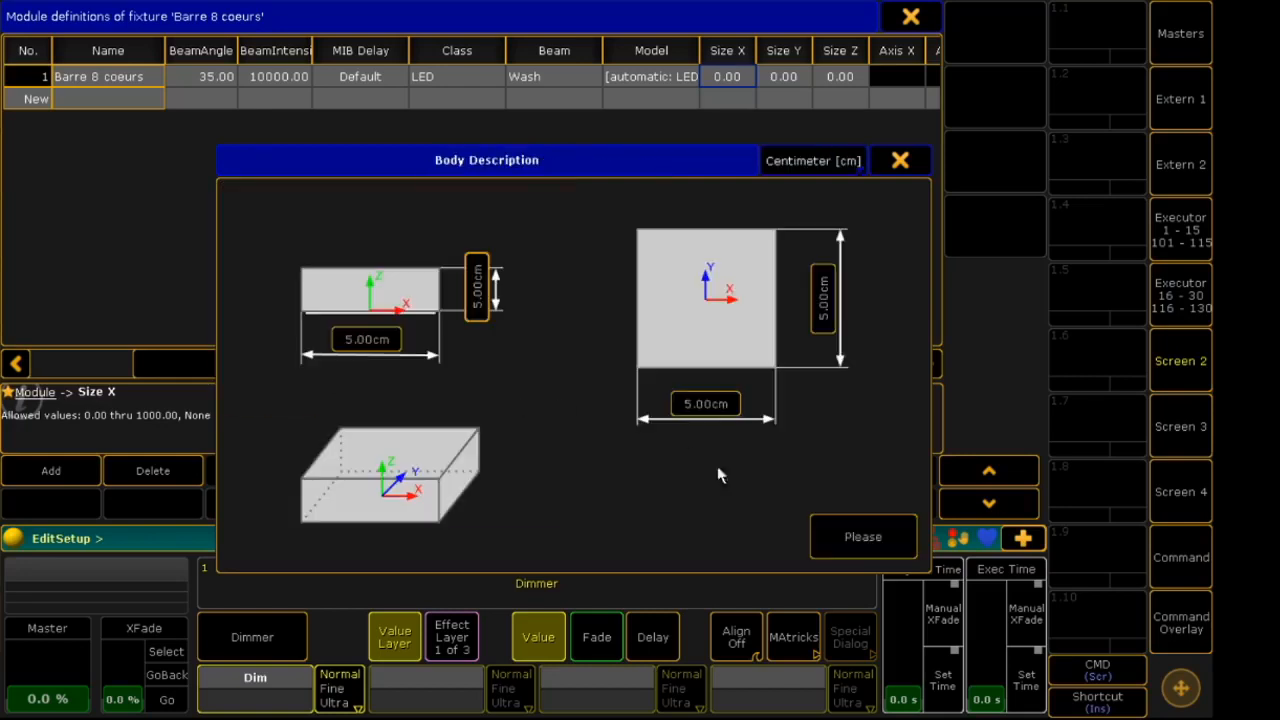
click(863, 538)
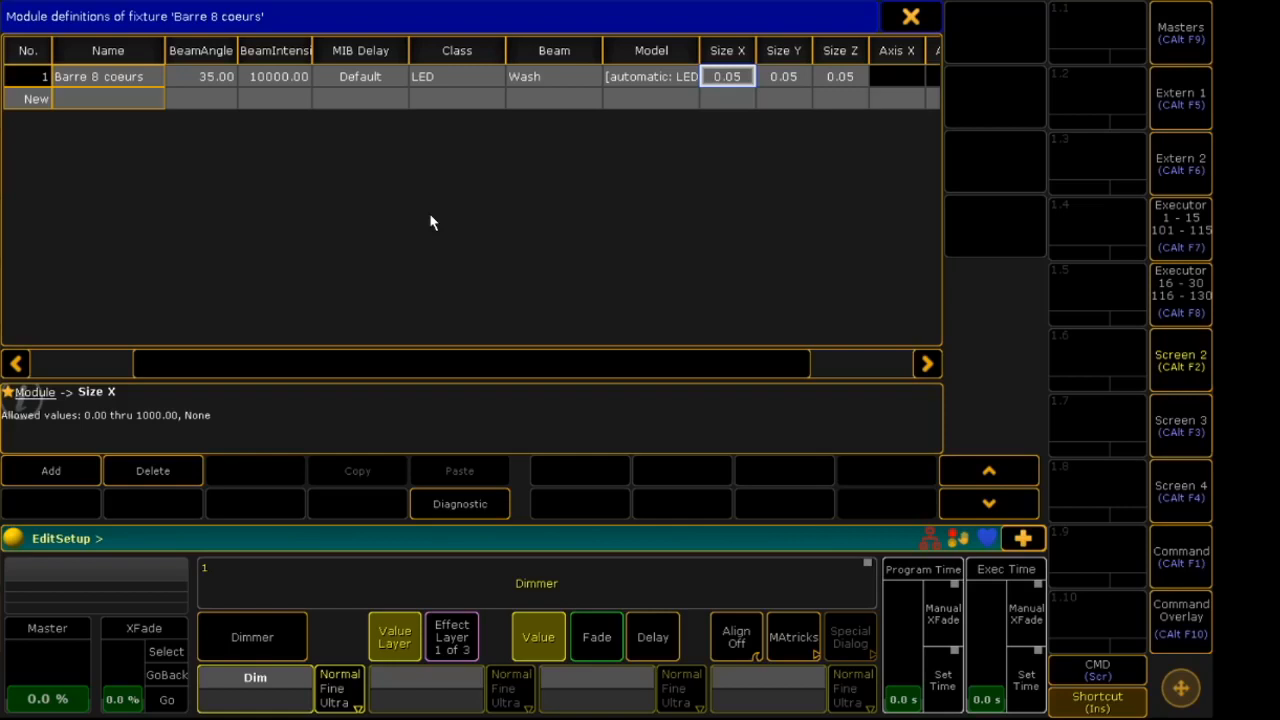
Review the class options for the Barre 8 coeurs module without changing the class, and close the module definitions
click(446, 76)
click(446, 76)
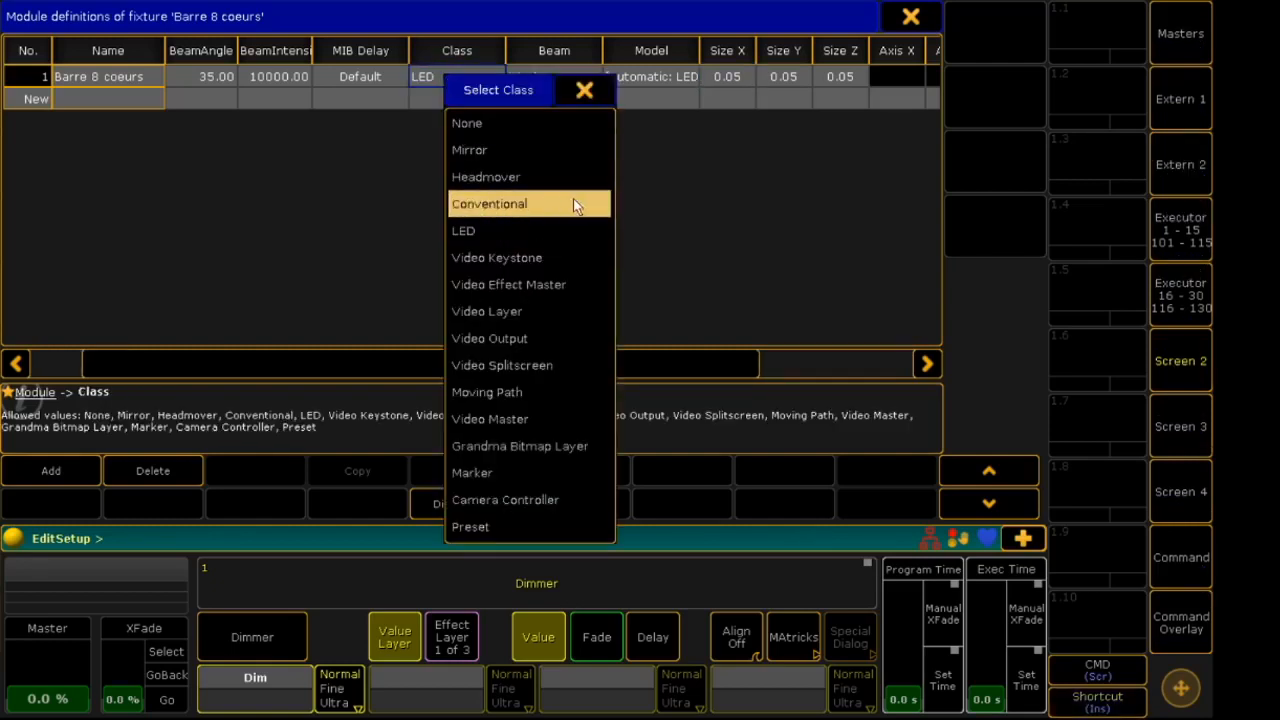
click(650, 213)
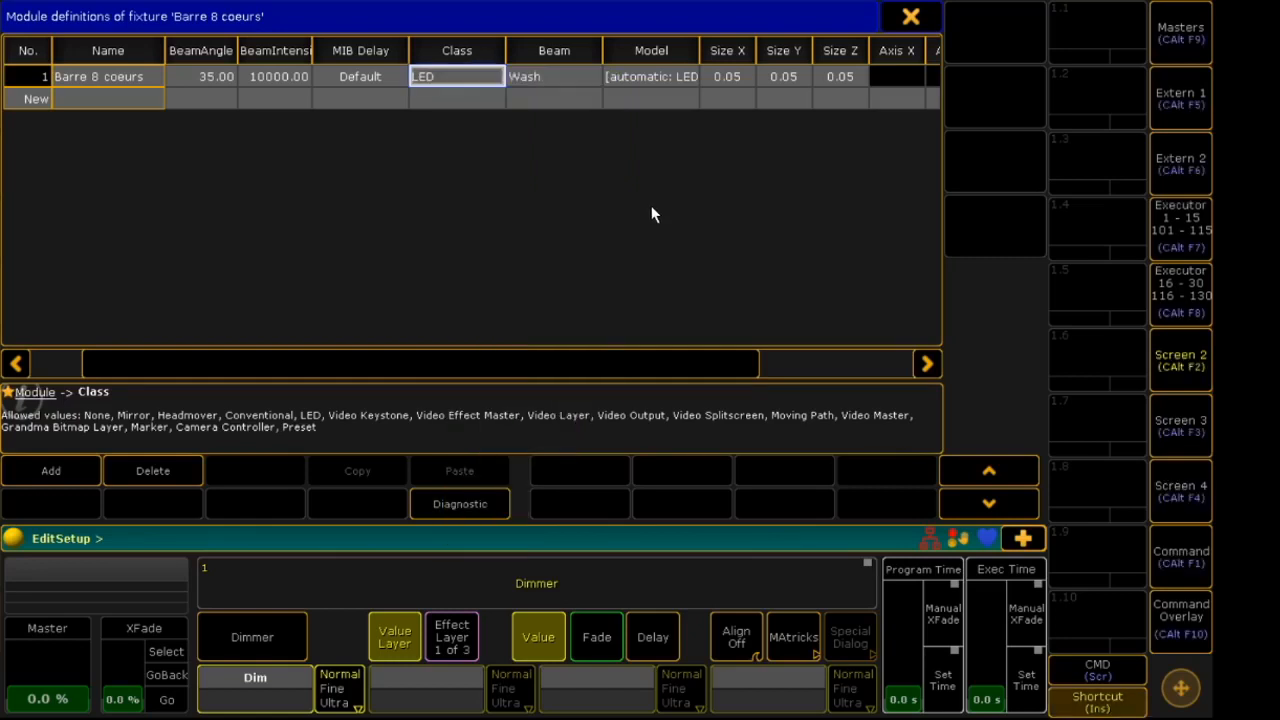
click(910, 16)
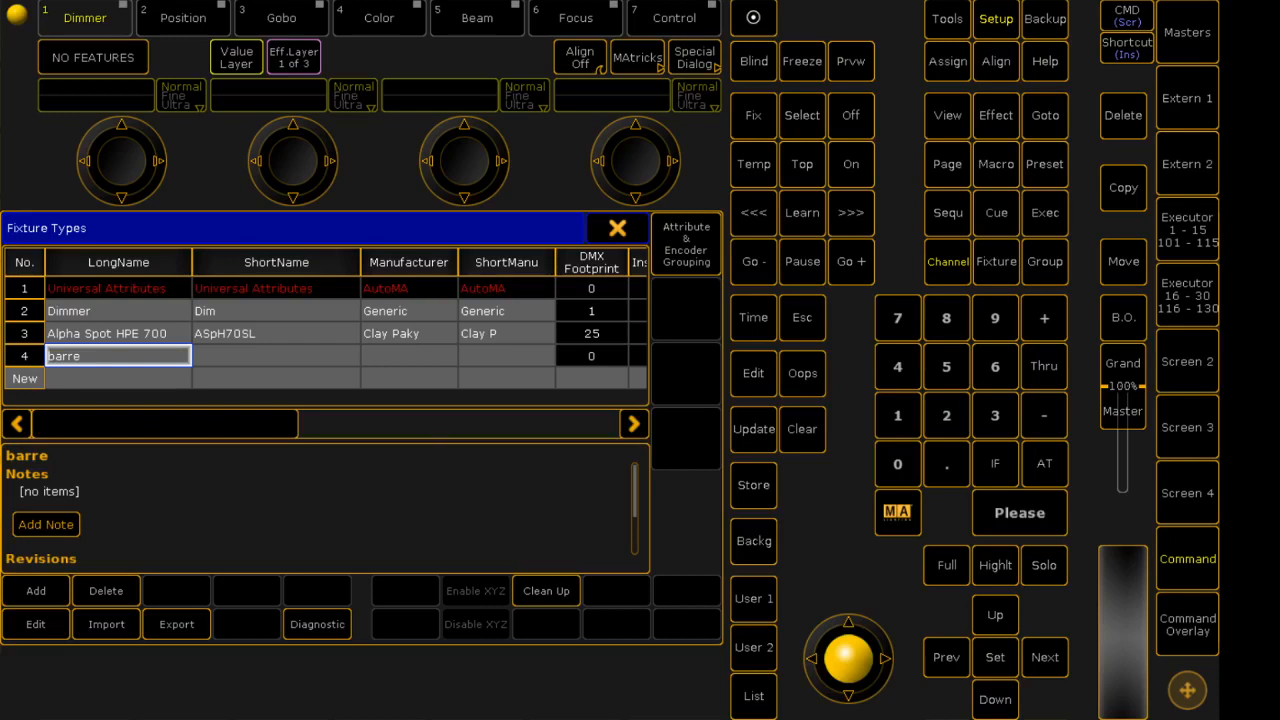
Examine the list of preset types in Attribute & Encoder Grouping and return to the fixture types
click(686, 245)
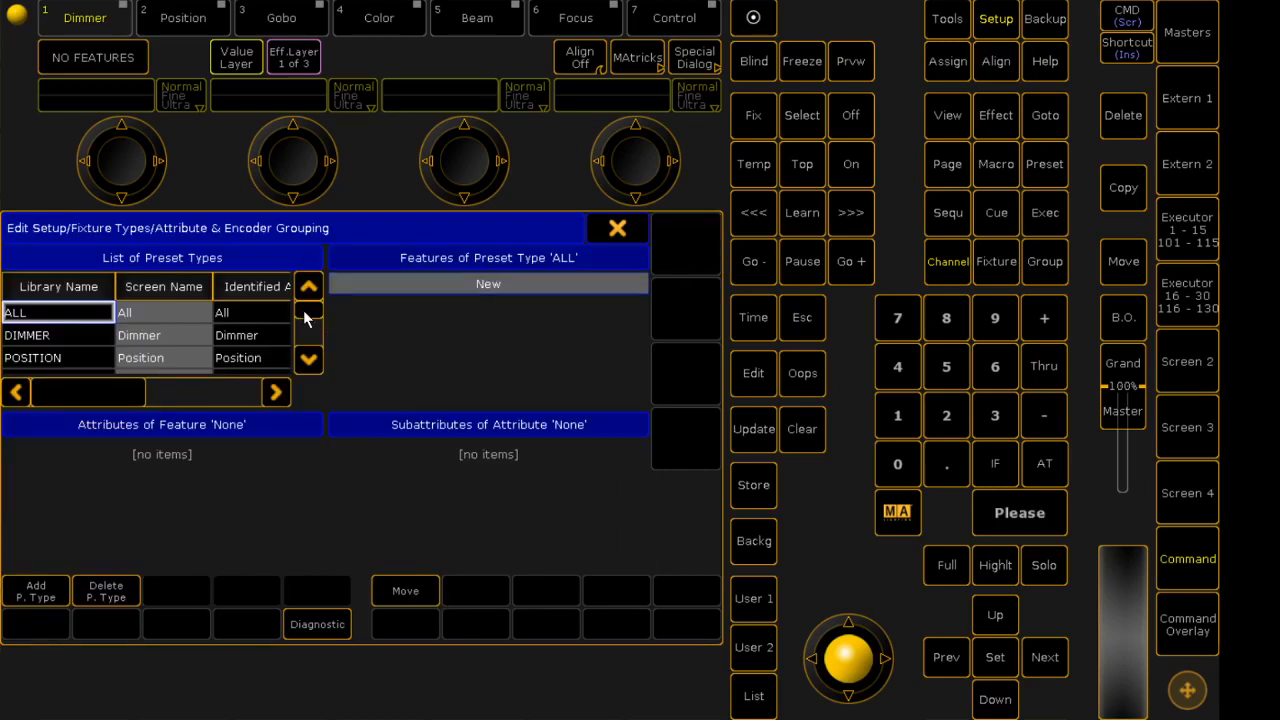
scroll(303, 310, down, 8)
scroll(305, 308, up, 8)
click(617, 229)
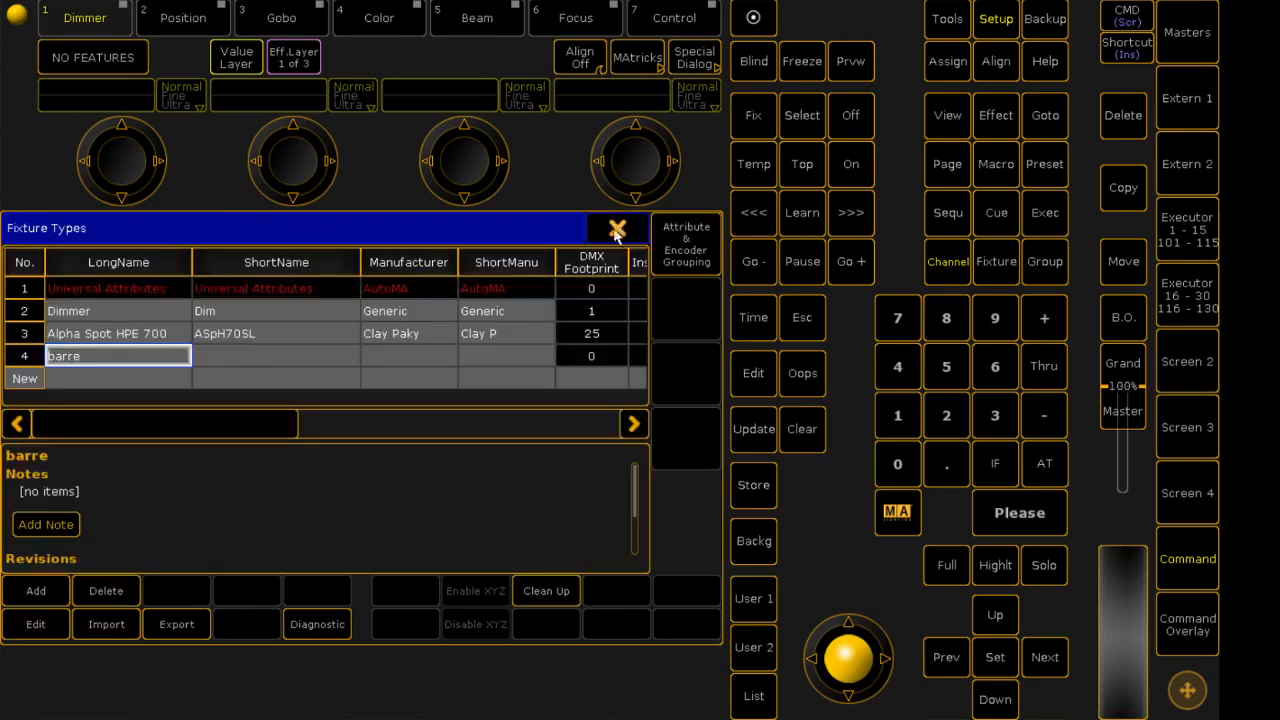
Close the fixture types and the patch schedule, and leave the setup
click(617, 229)
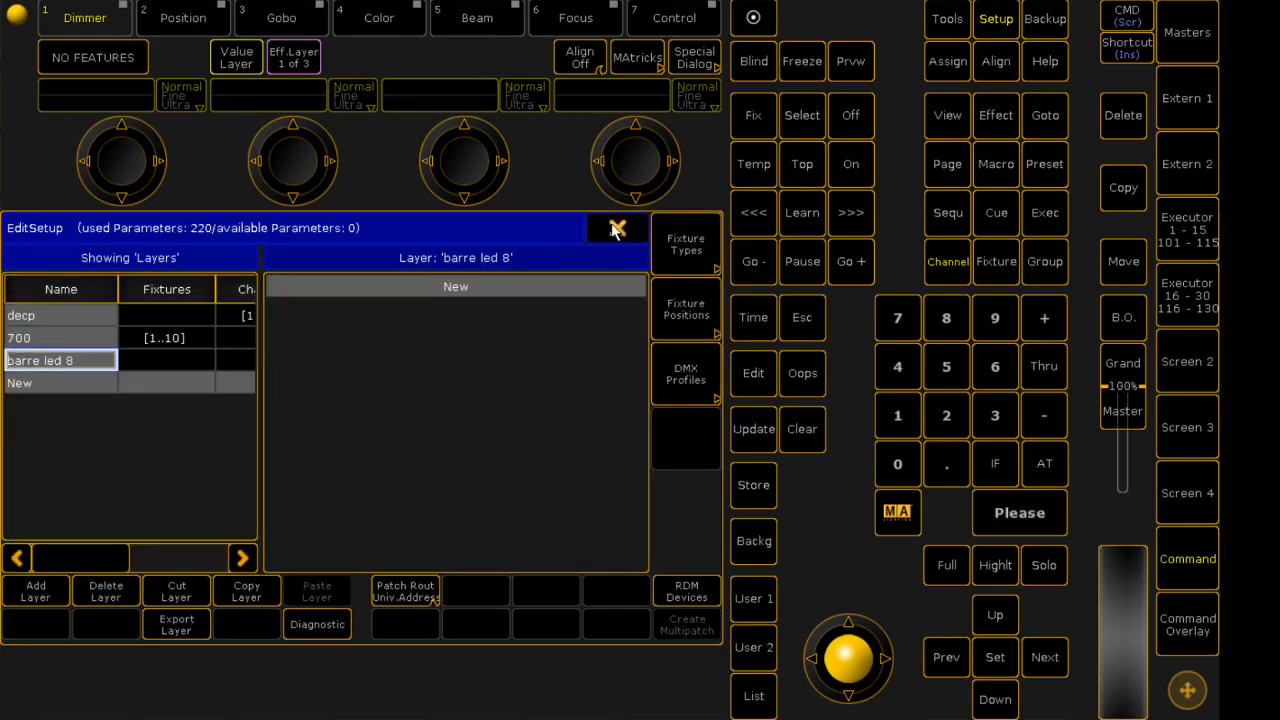
click(610, 229)
click(220, 474)
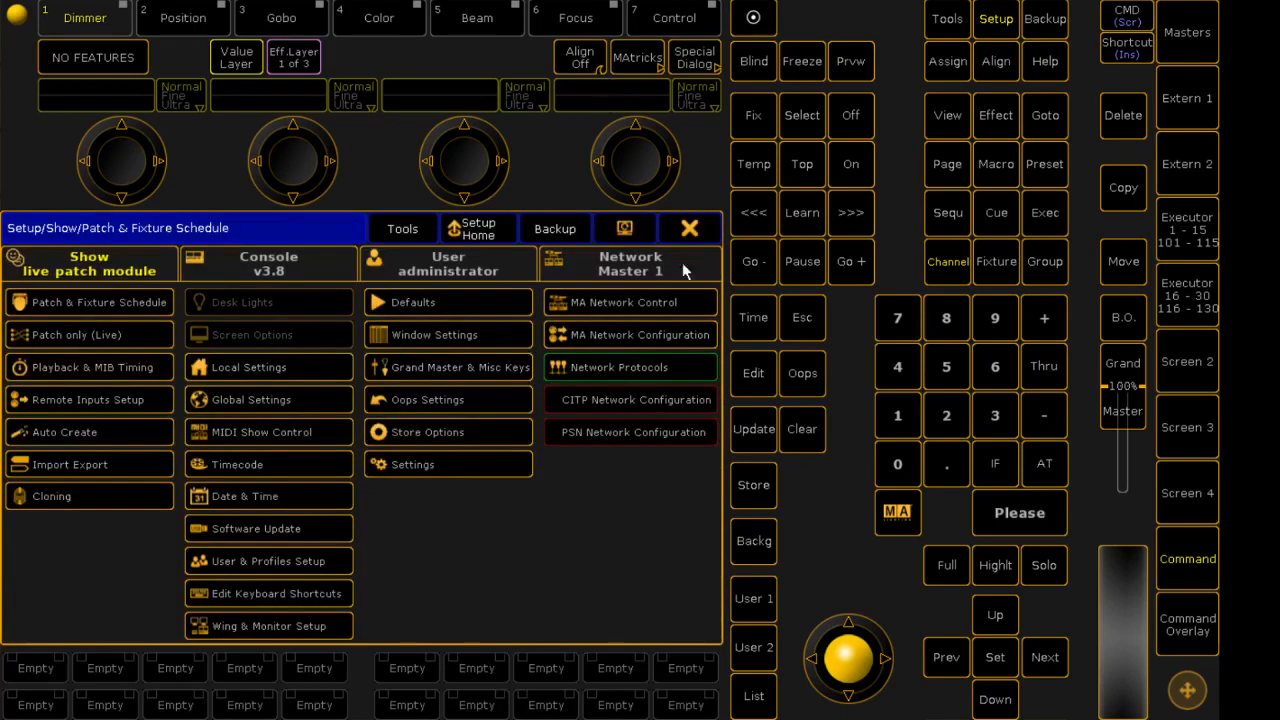
click(699, 232)
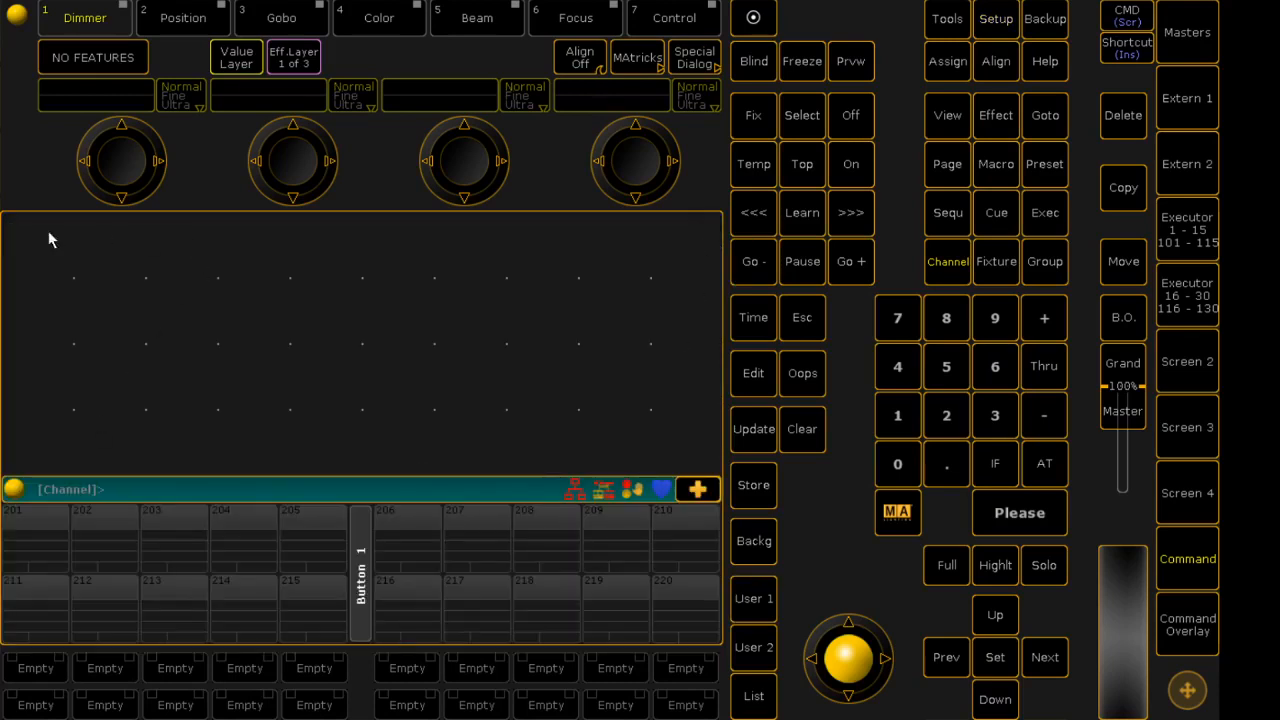
Create a Group pool window in the empty screen area
click(18, 226)
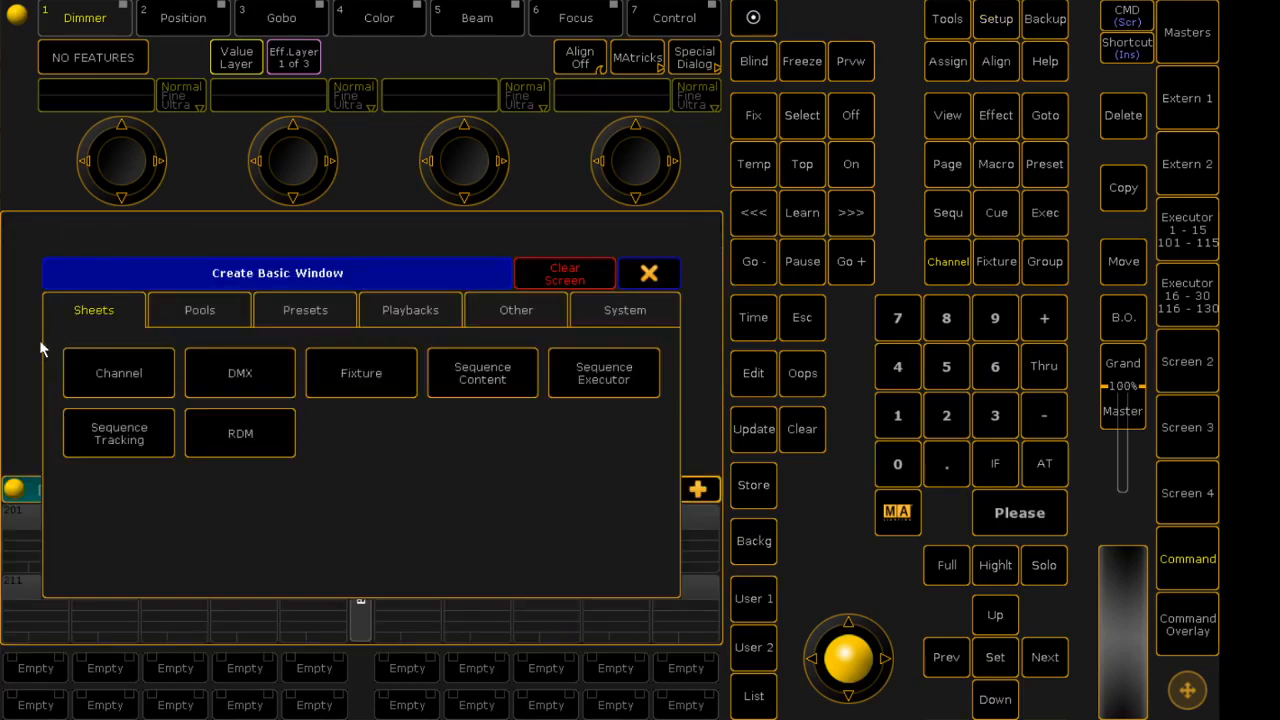
click(221, 308)
click(602, 370)
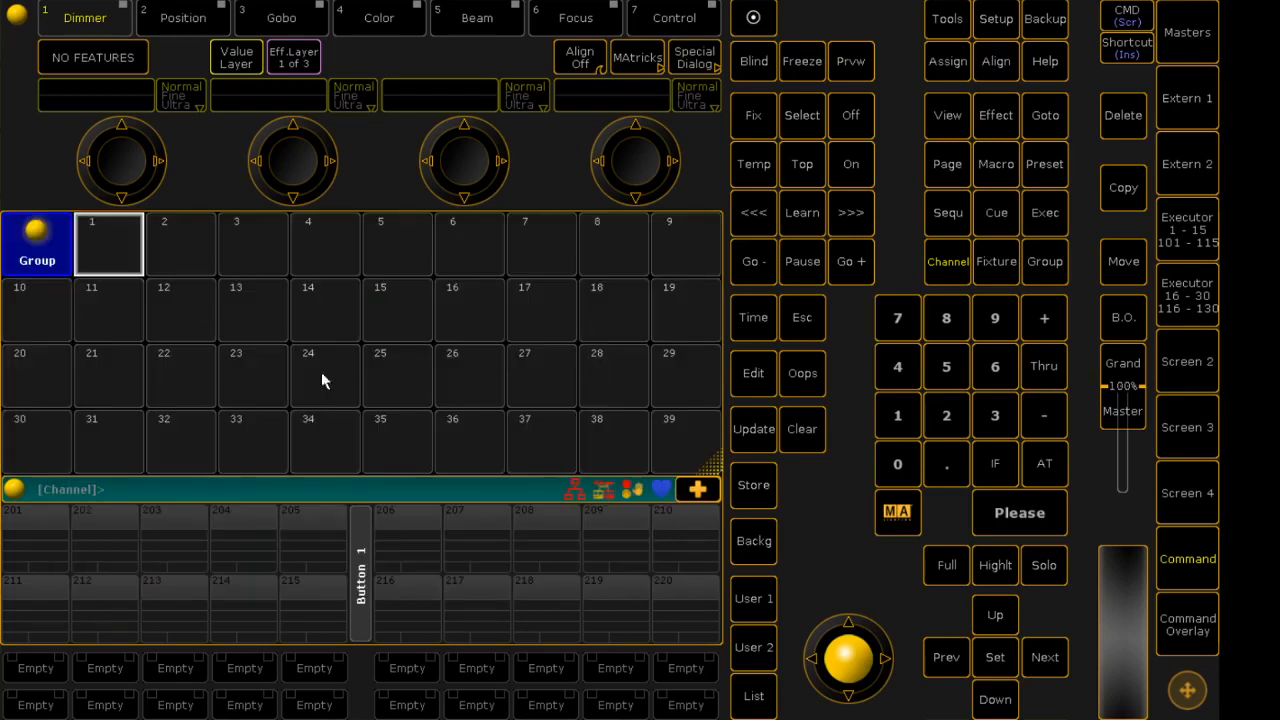
Set Fixture as the default keyword of the command line
click(142, 493)
click(1016, 261)
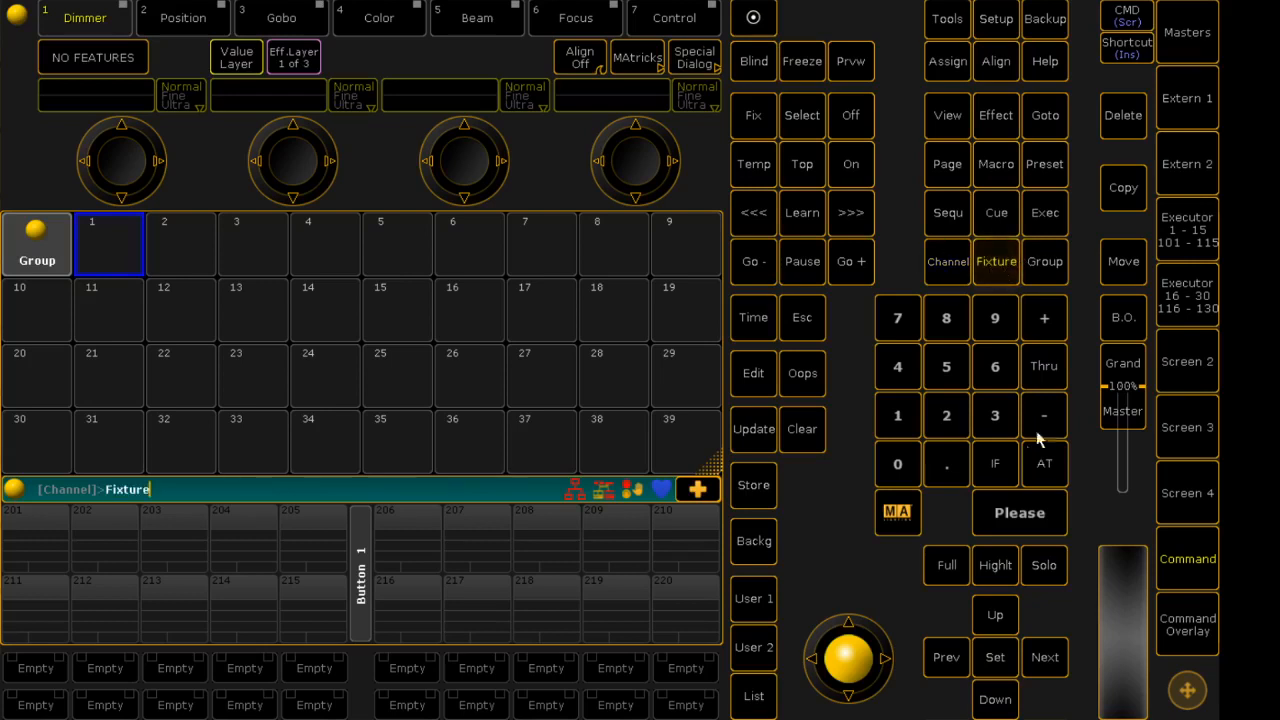
click(1002, 516)
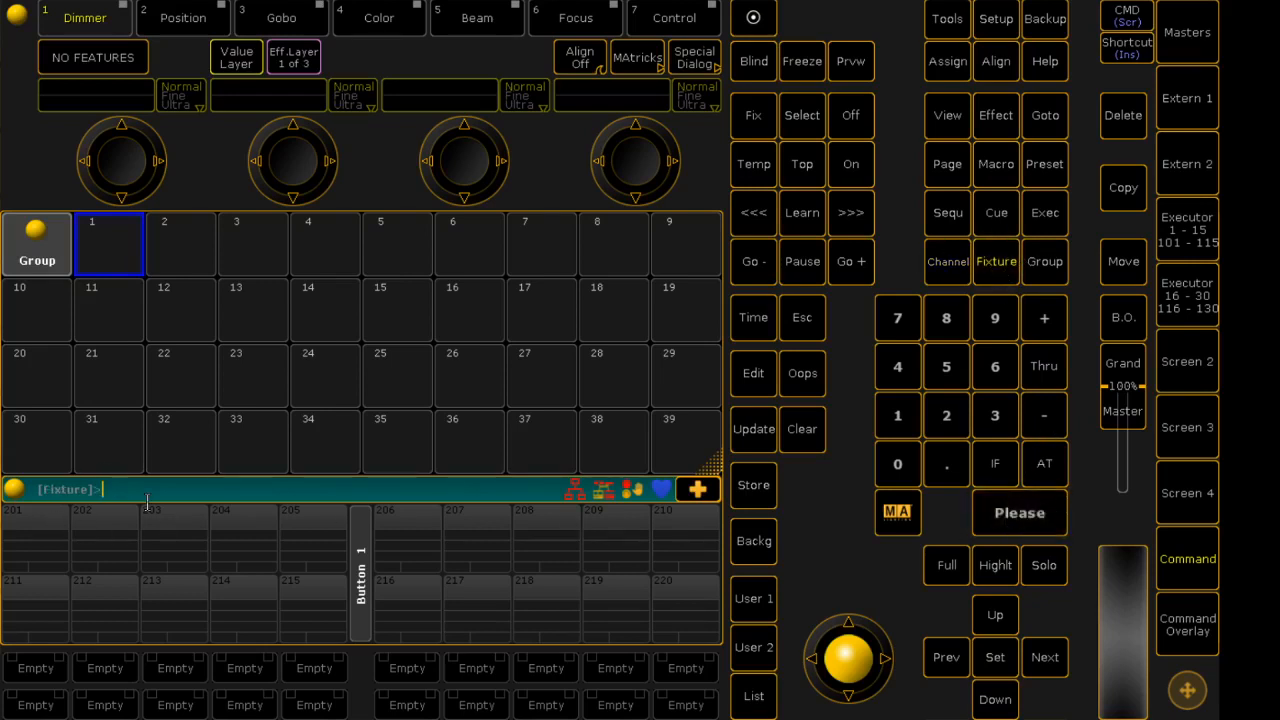
Erase the started fixture selection from the command line and store group 1 in the Group pool
text(1 t)
key(BackSpace)
key(BackSpace)
key(BackSpace)
text(store)
click(107, 239)
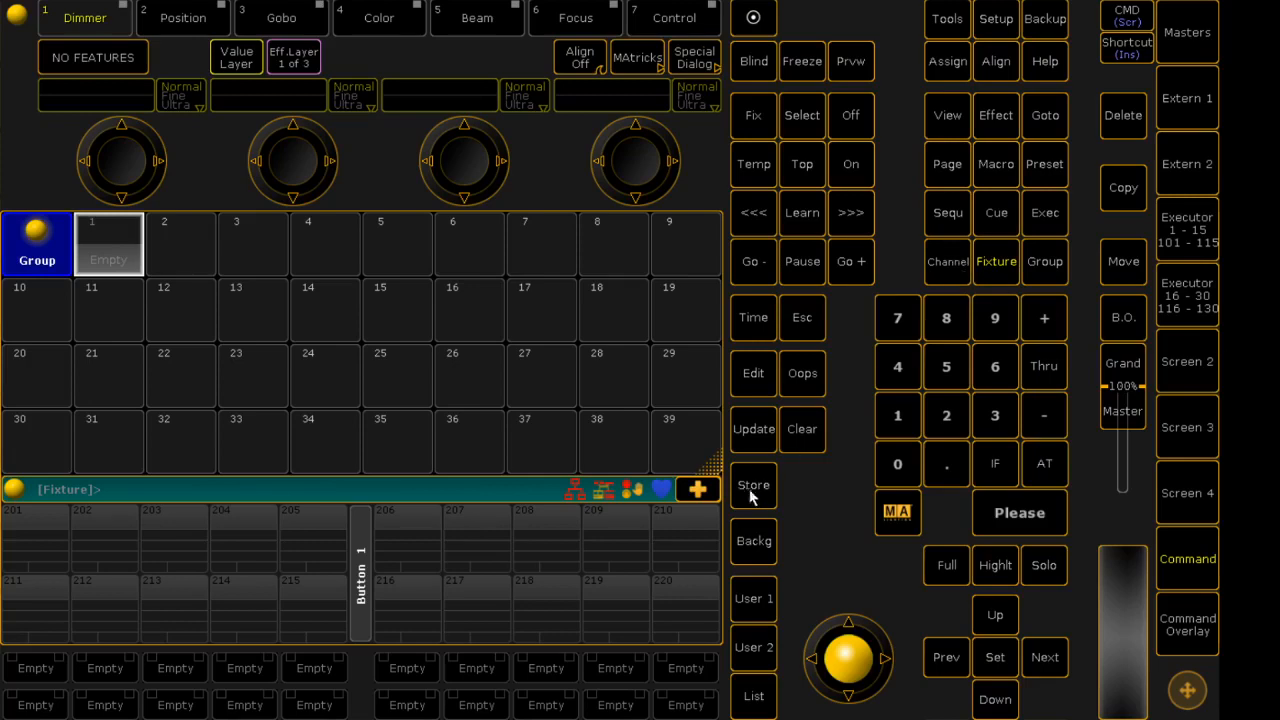
Reopen the Patch & Fixture Schedule and check the fixture IDs in the 700 layer
click(980, 24)
click(74, 298)
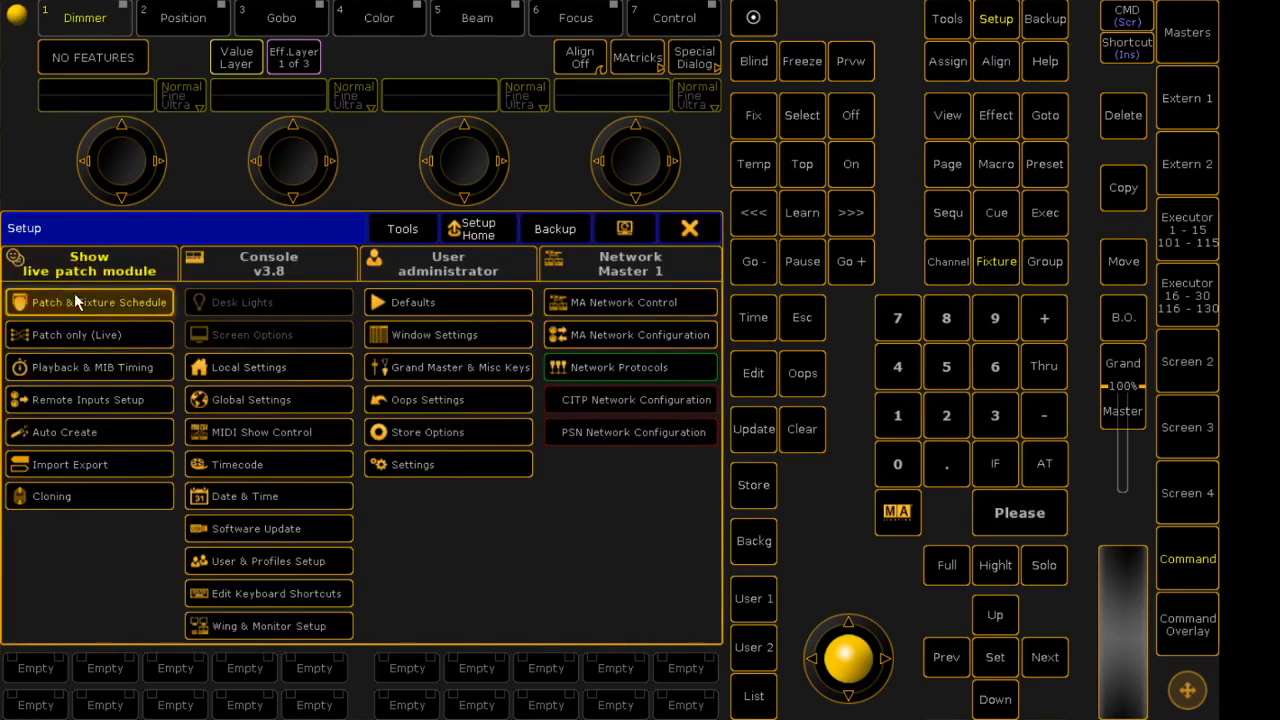
click(65, 338)
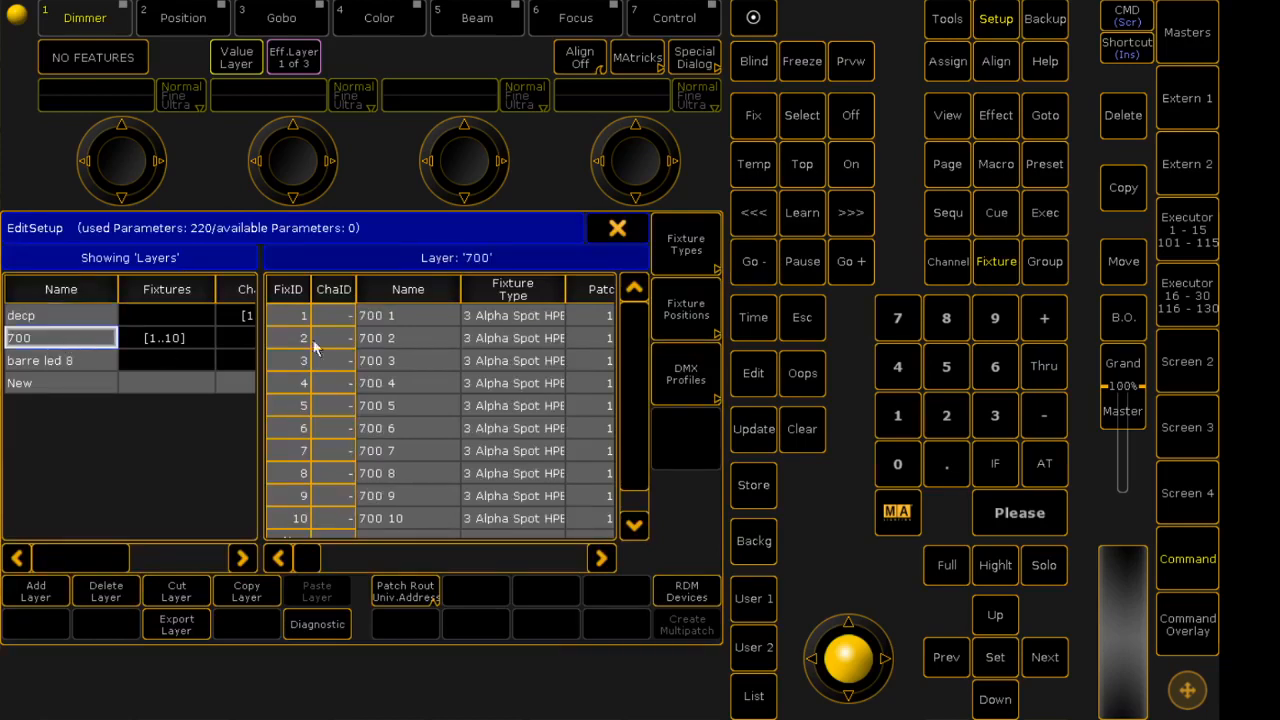
Leave the setup, select all fixtures with Fixture 1 Thru and store the selection as group 3 in the Group pool
click(617, 228)
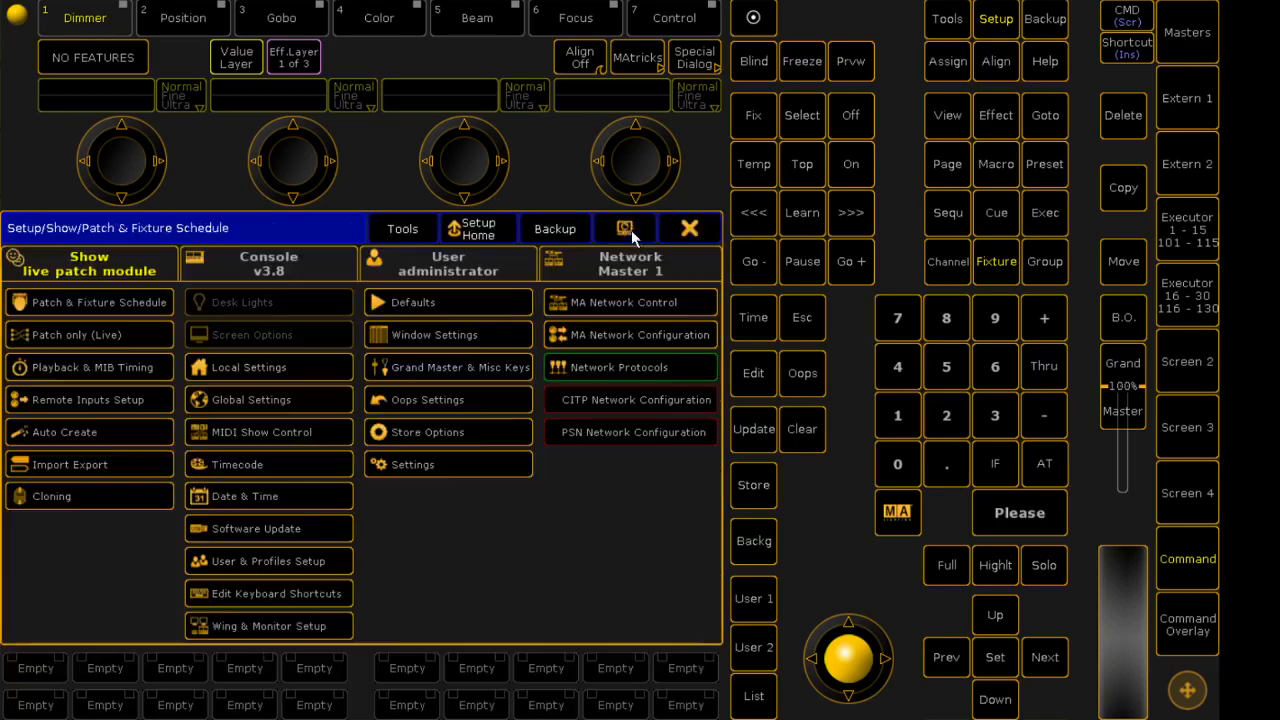
click(1006, 267)
click(911, 427)
click(1046, 366)
click(1033, 516)
click(671, 229)
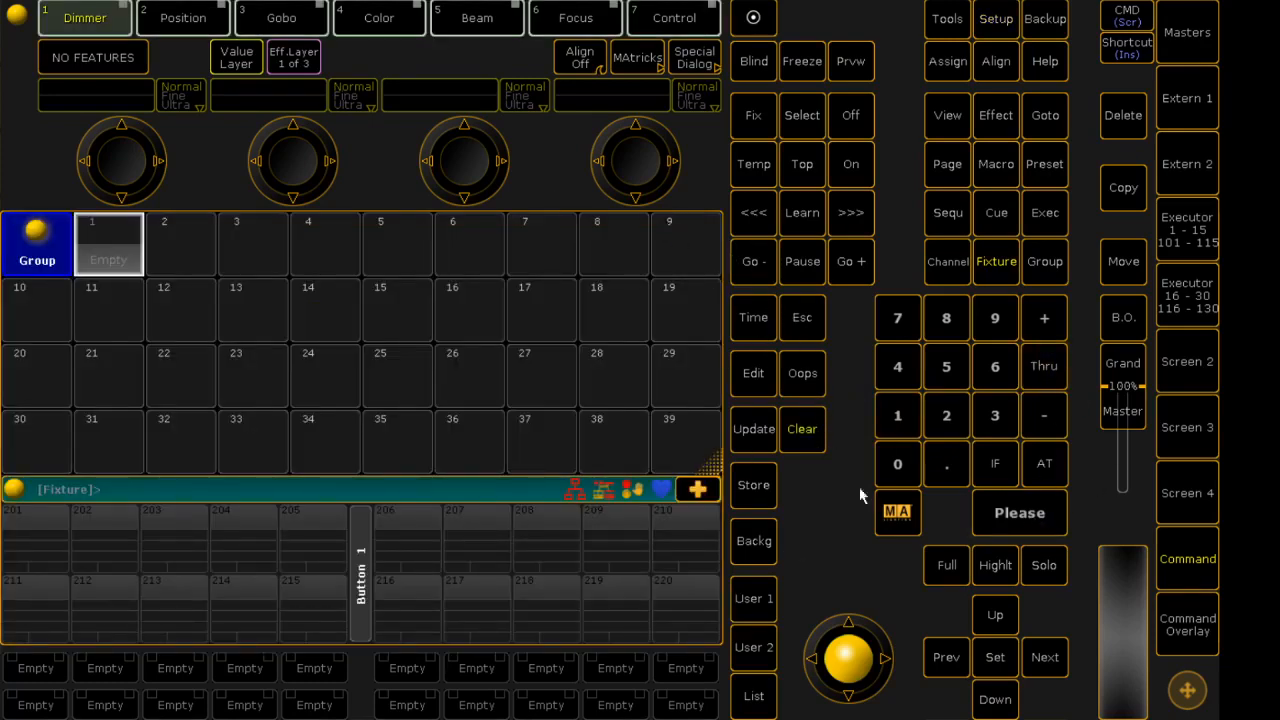
click(742, 482)
click(240, 248)
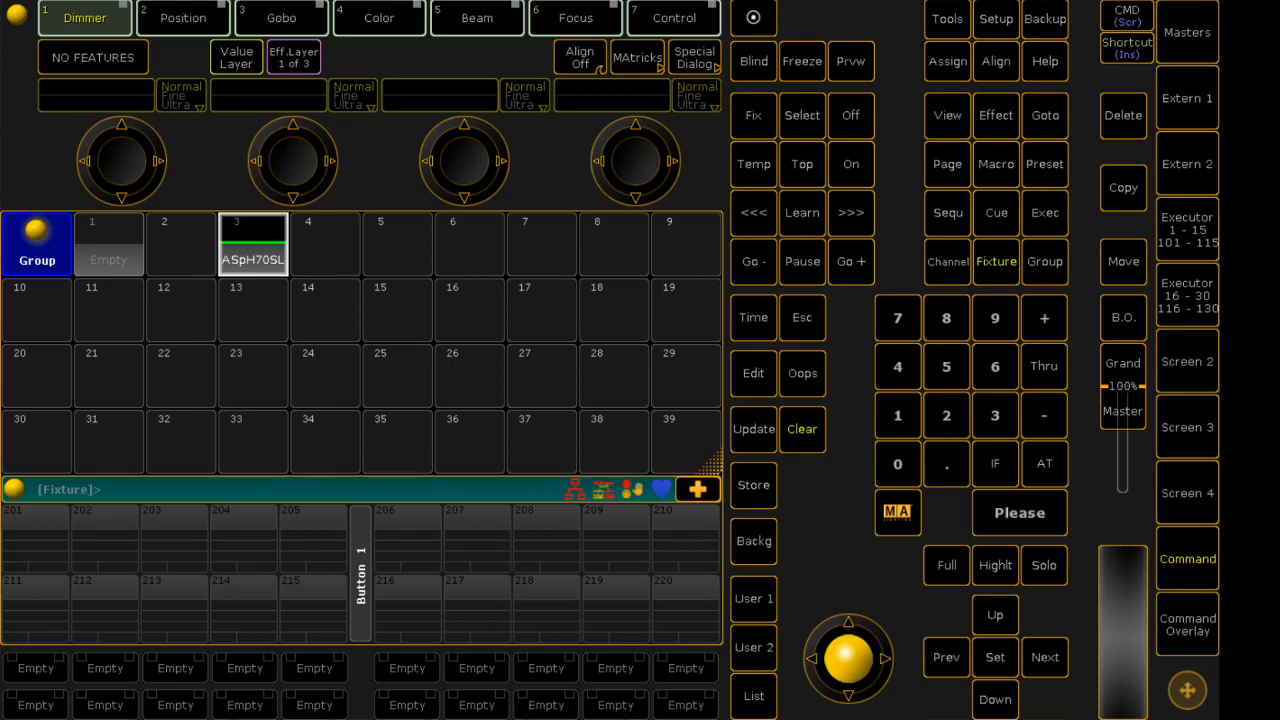
Open the Attribute & Encoder Grouping of the fixture types and examine the features of the Dimmer and Position preset types
click(996, 18)
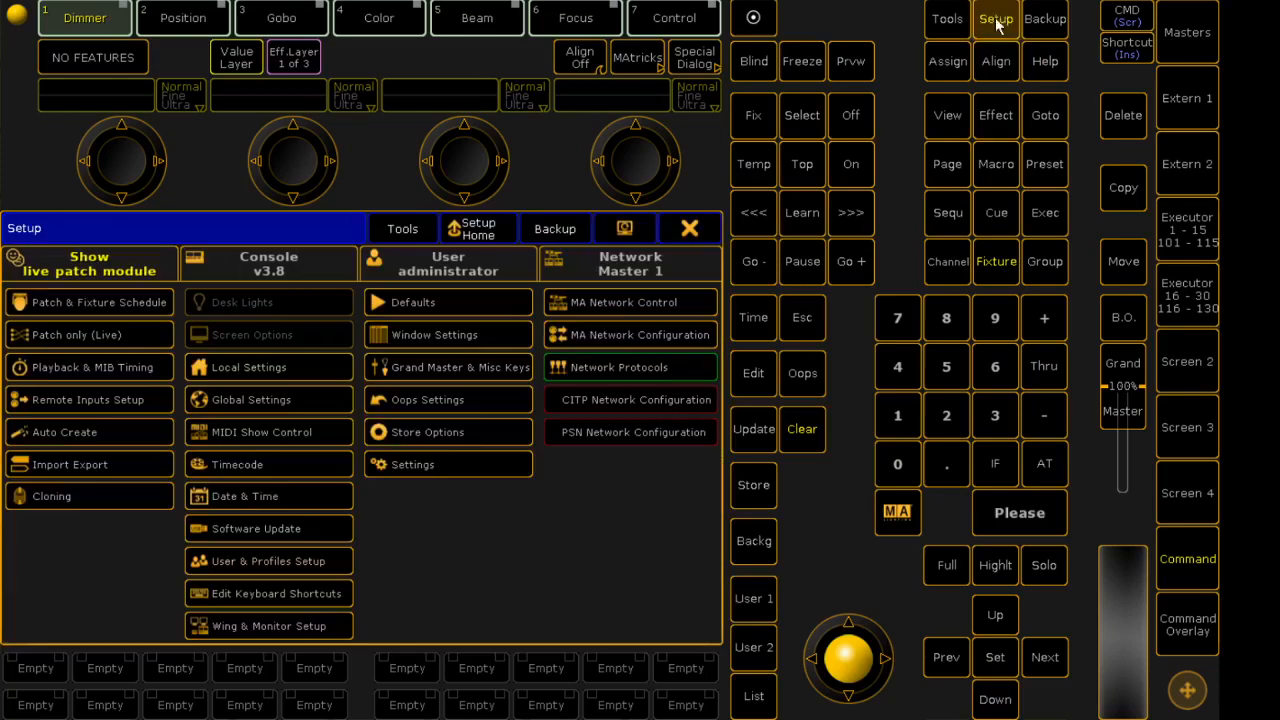
click(48, 301)
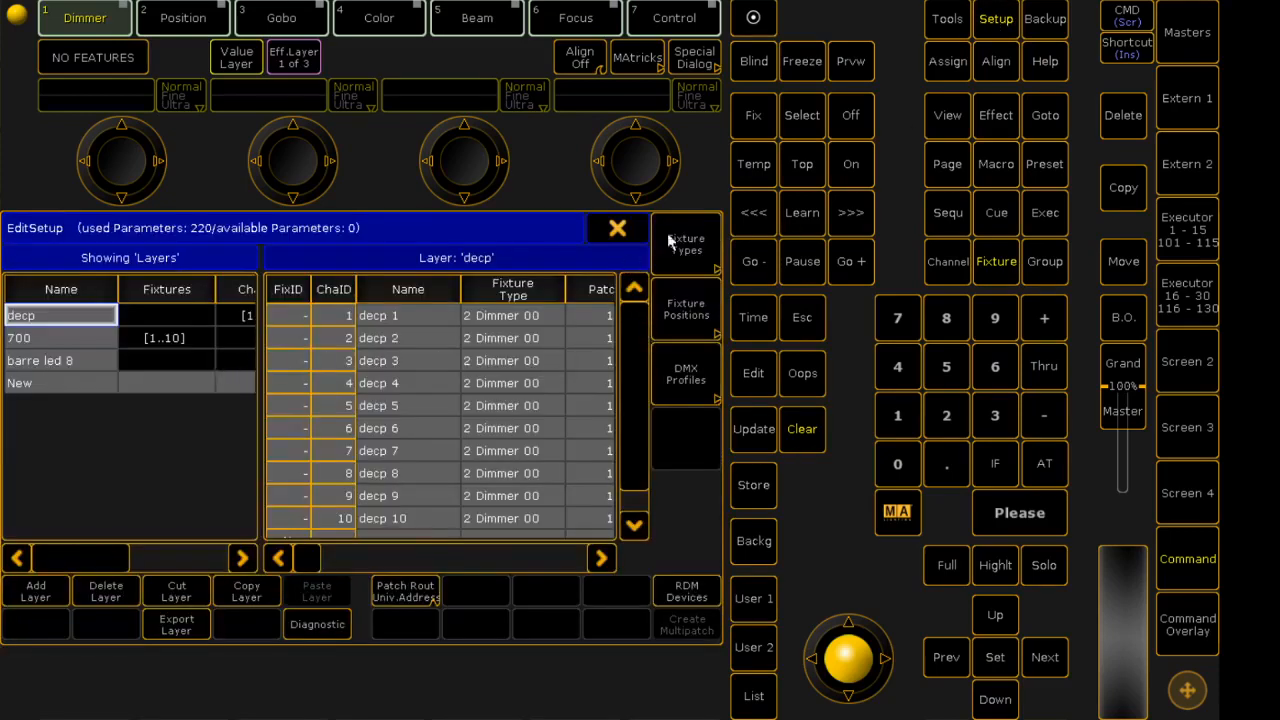
click(686, 237)
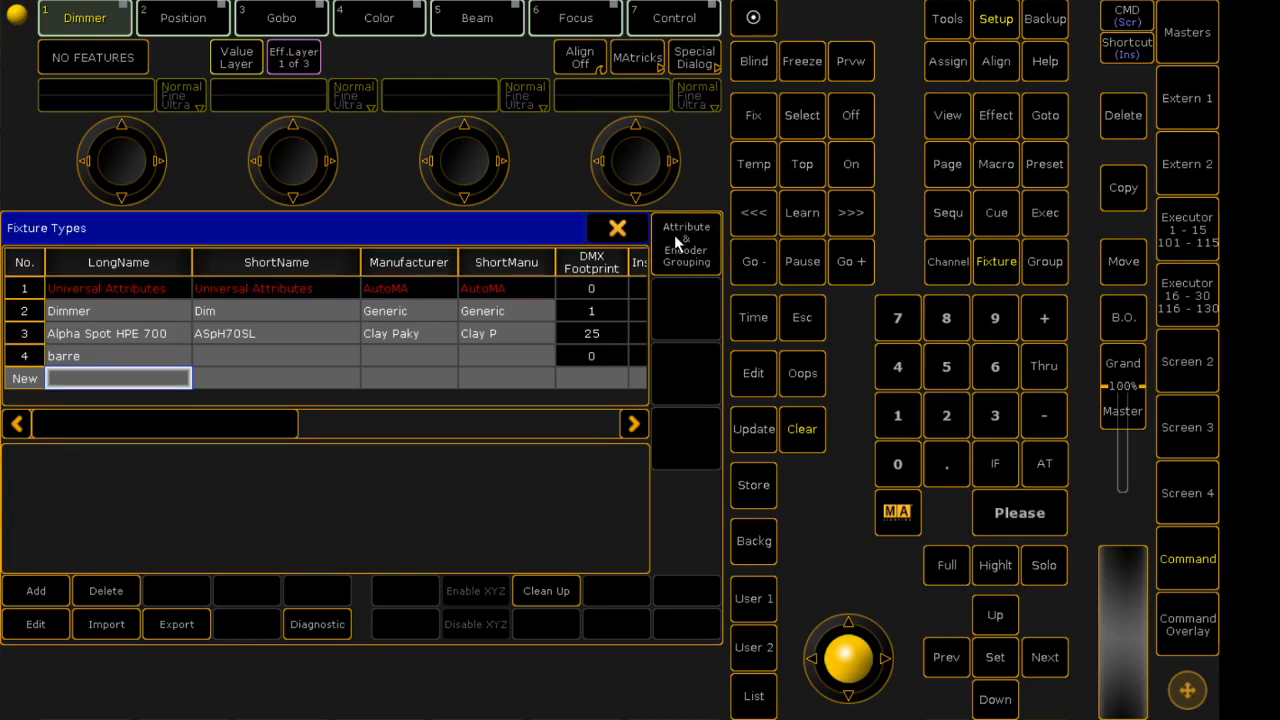
click(674, 234)
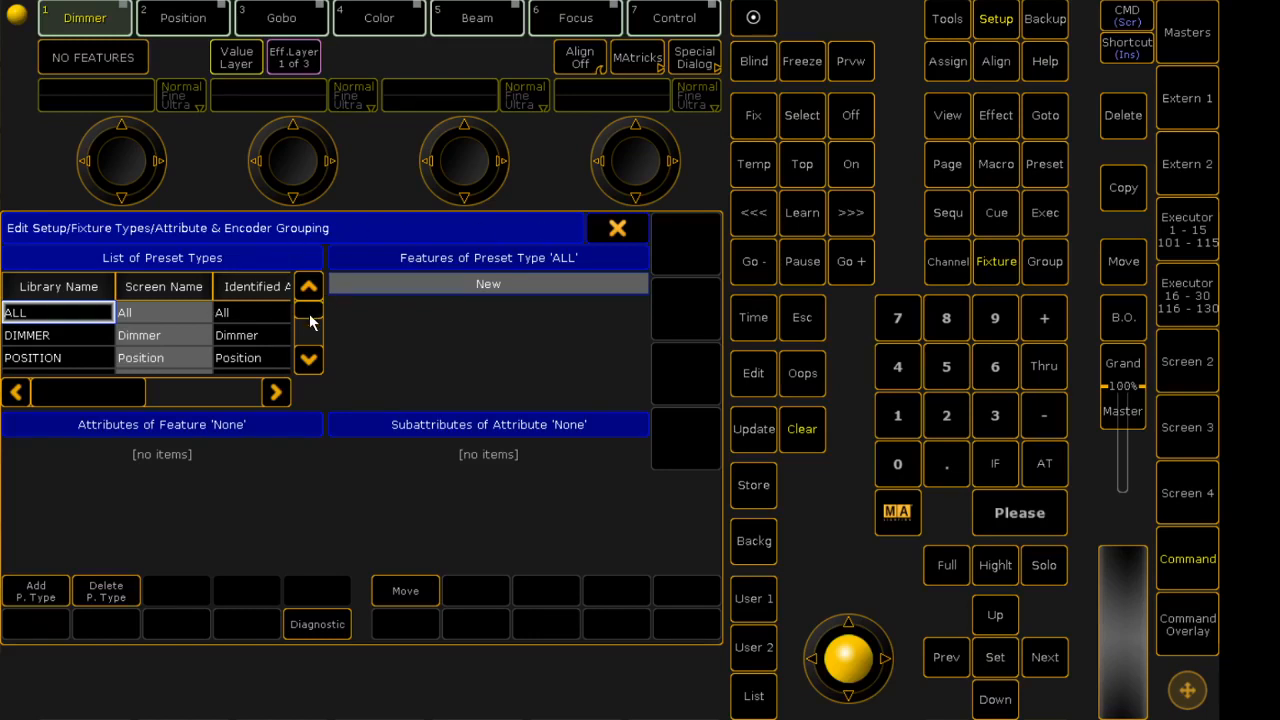
mouse_move(305, 306)
mouse_down()
mouse_move(308, 334)
mouse_move(312, 305)
mouse_up()
click(46, 337)
click(48, 358)
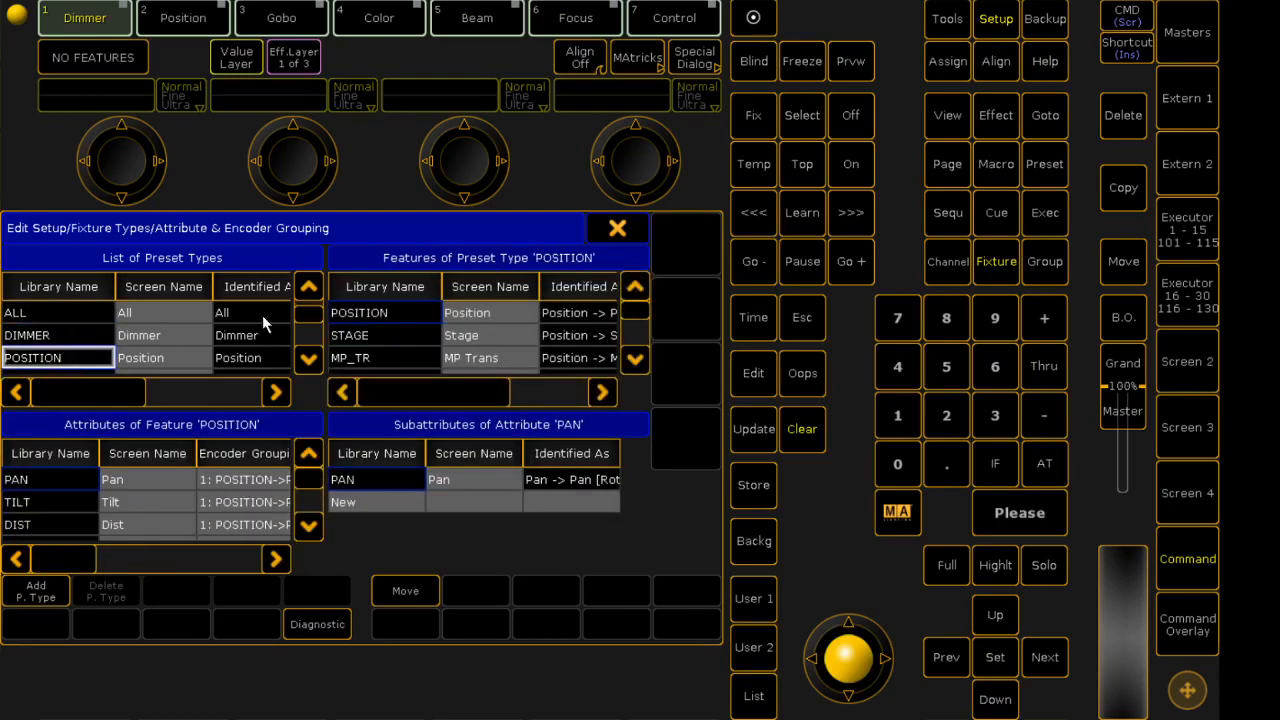
Examine the Gobo and Color preset types and look through the Color features as far as COLORHSB
click(308, 358)
click(308, 358)
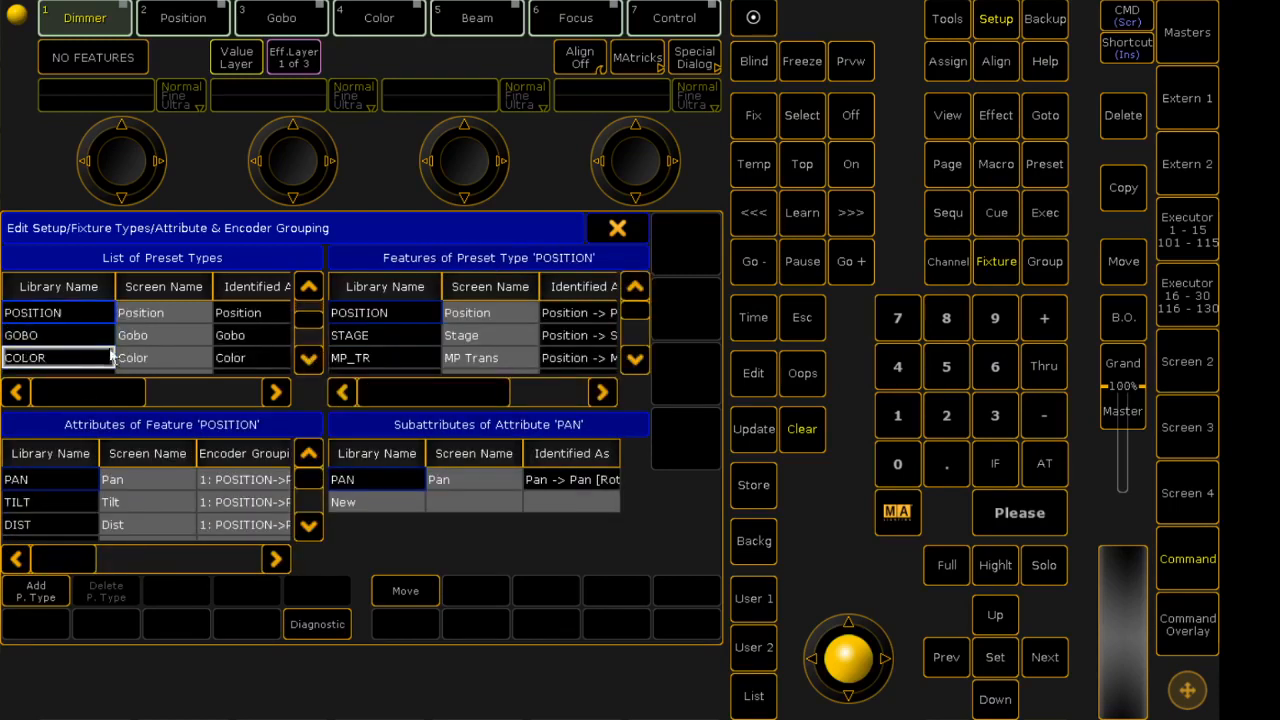
click(62, 340)
click(58, 355)
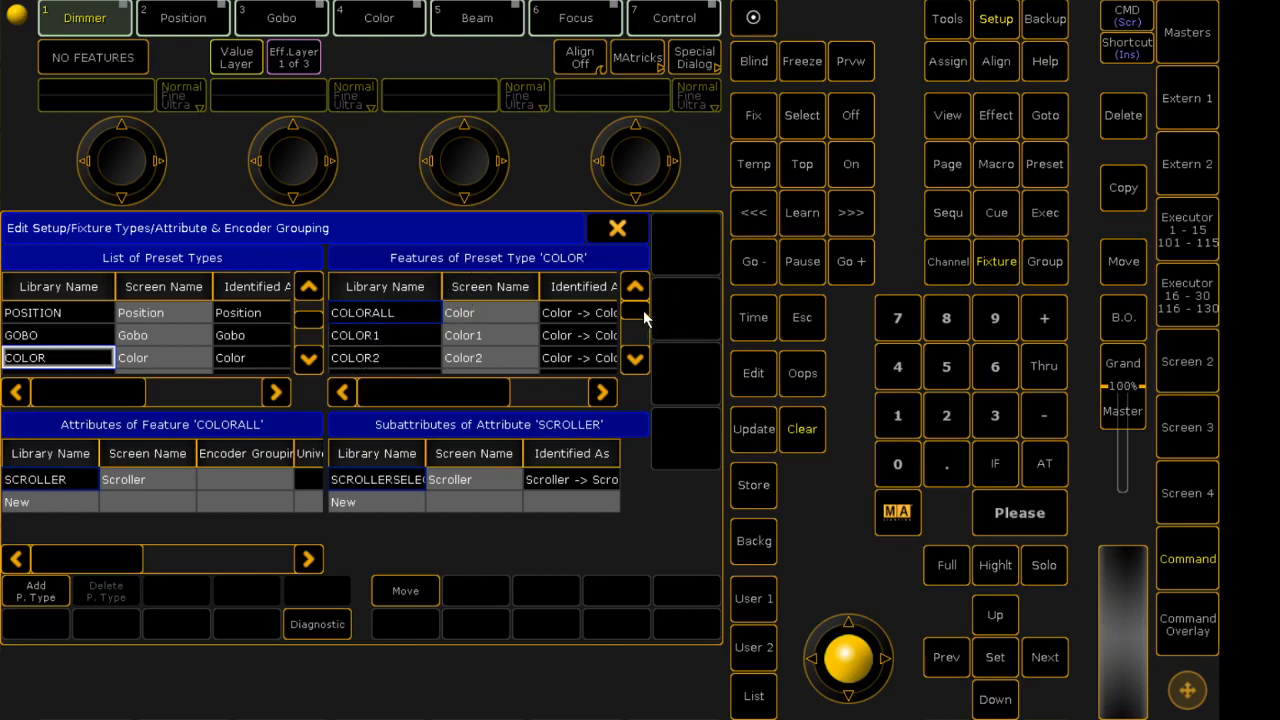
scroll(643, 315, down, 5)
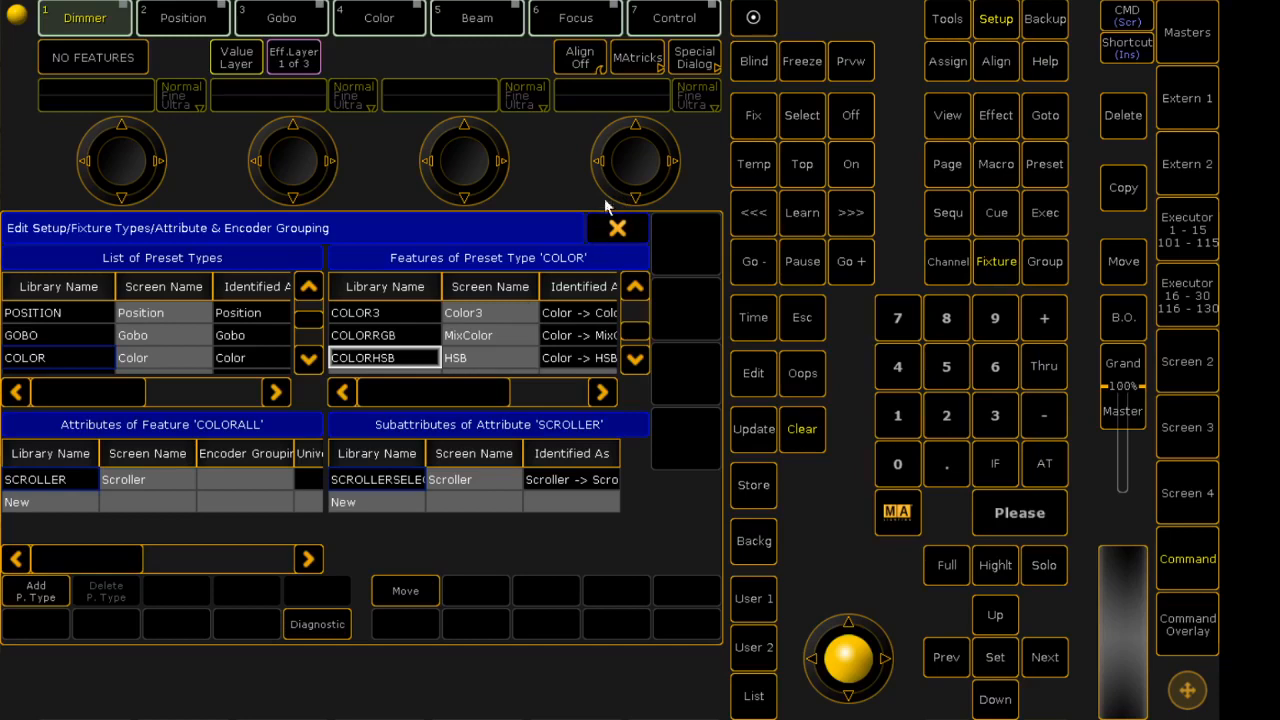
Close all the setup windows and clear the current fixture selection
click(616, 228)
click(619, 228)
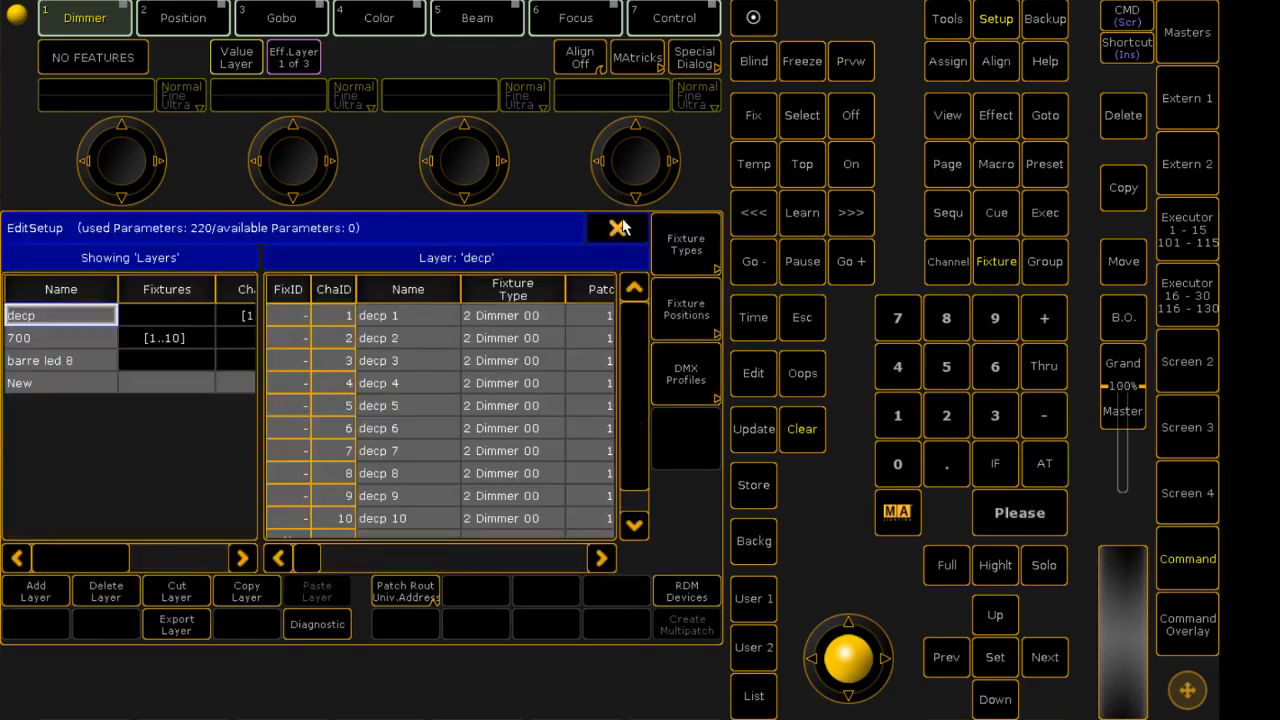
click(617, 228)
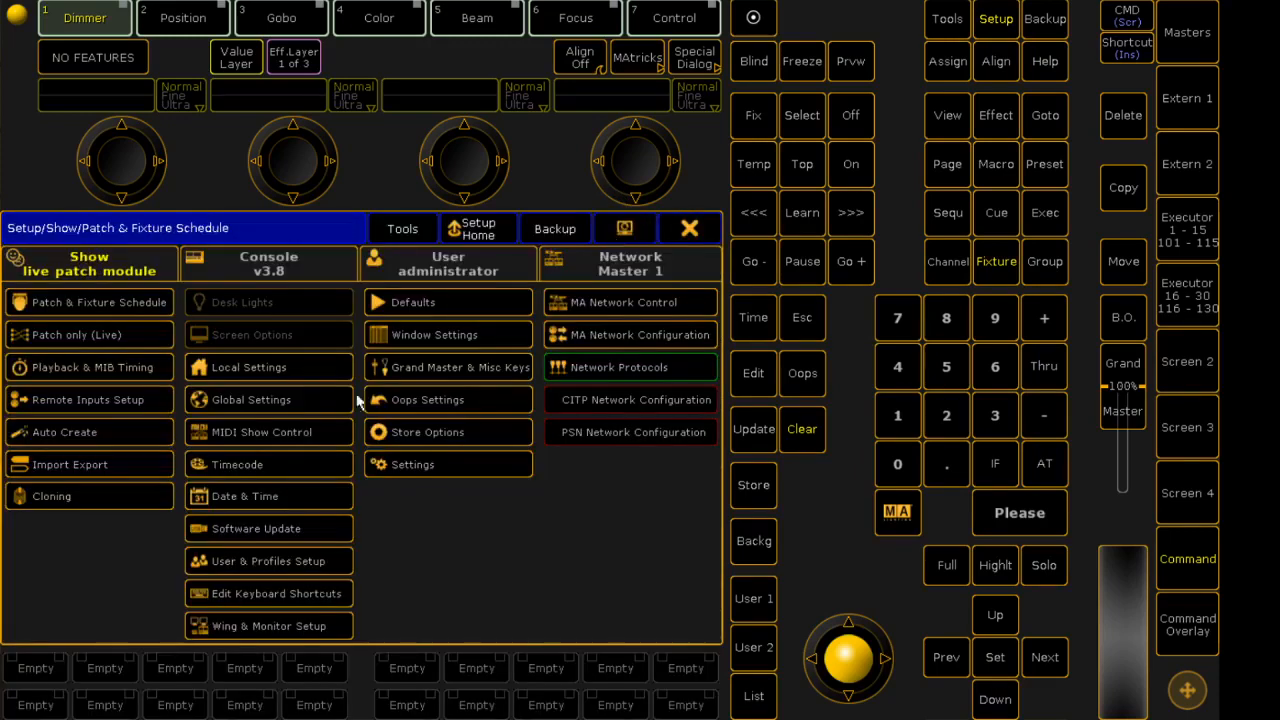
click(683, 229)
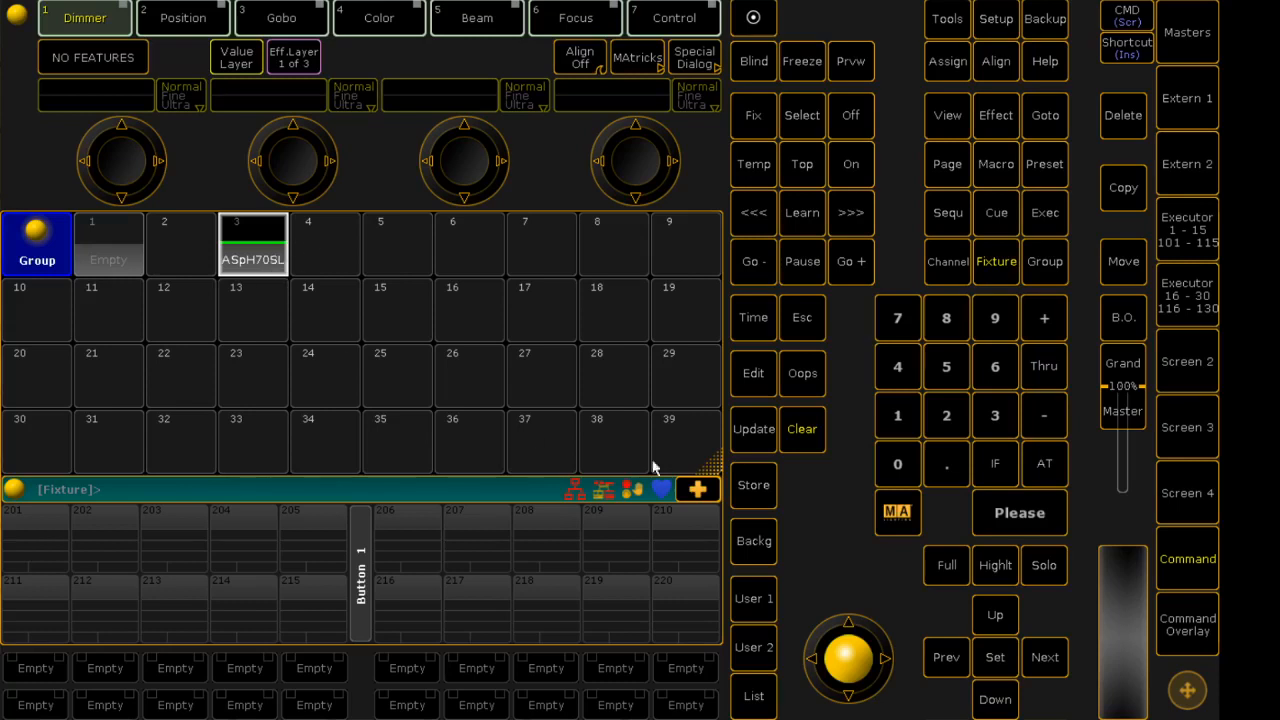
click(812, 451)
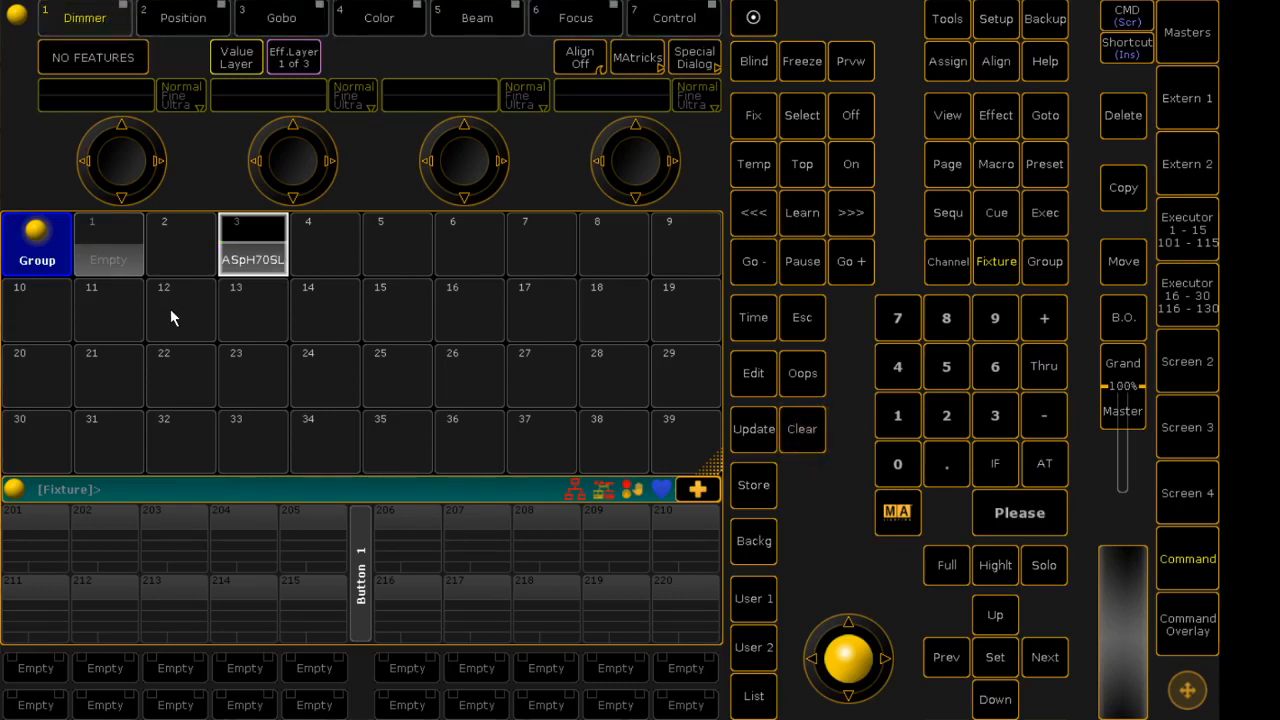
Check the fixture IDs, fixture types and DMX patch addresses of the 700 layer in the Patch & Fixture Schedule
click(996, 22)
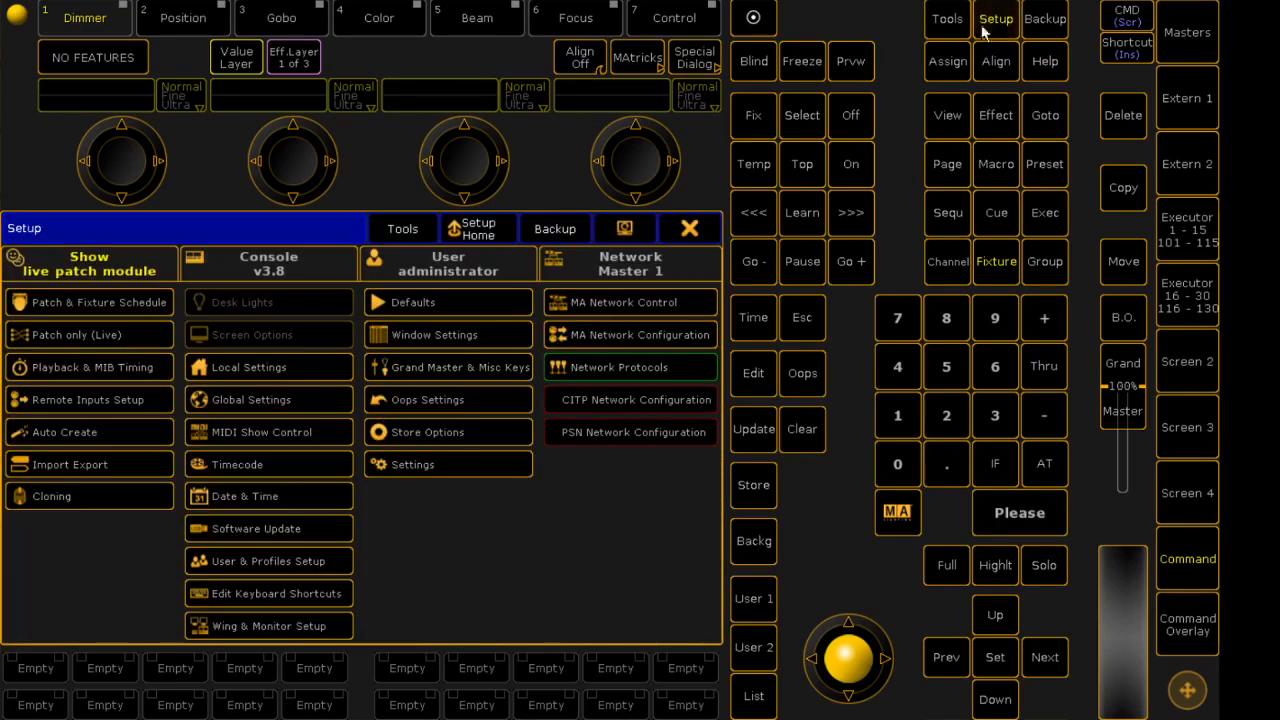
click(85, 299)
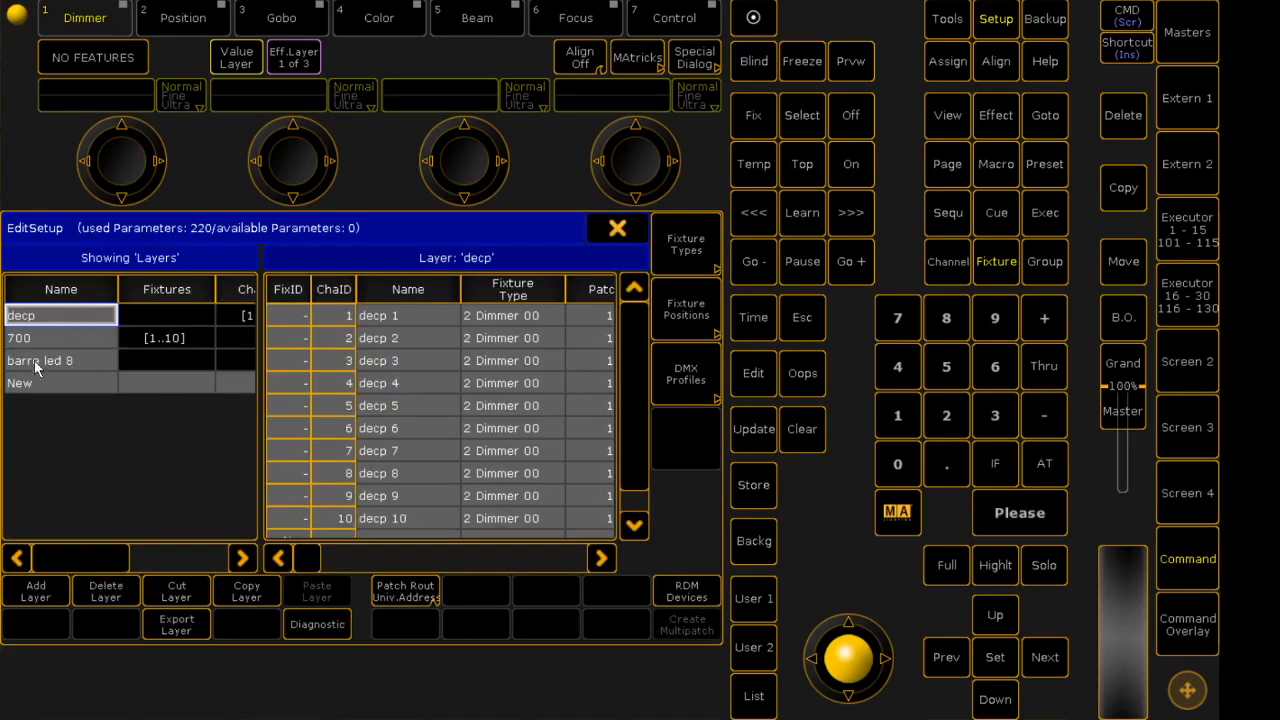
click(32, 340)
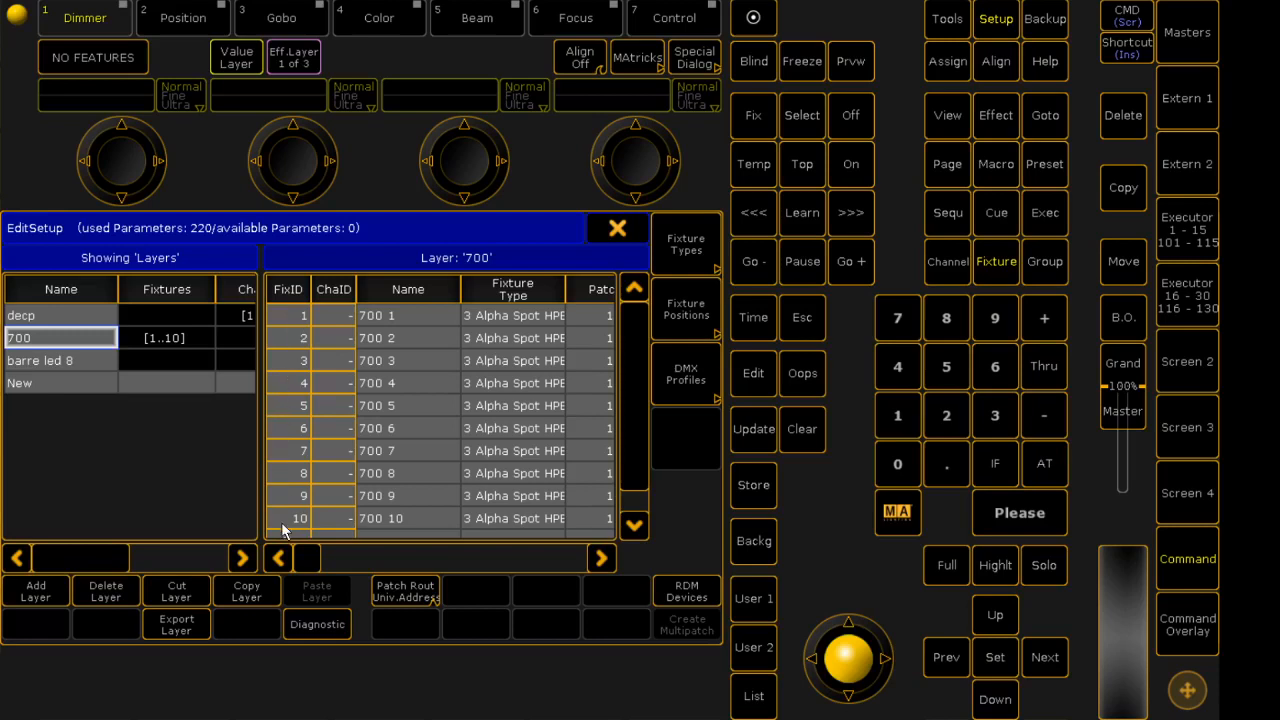
drag(313, 557, 352, 553)
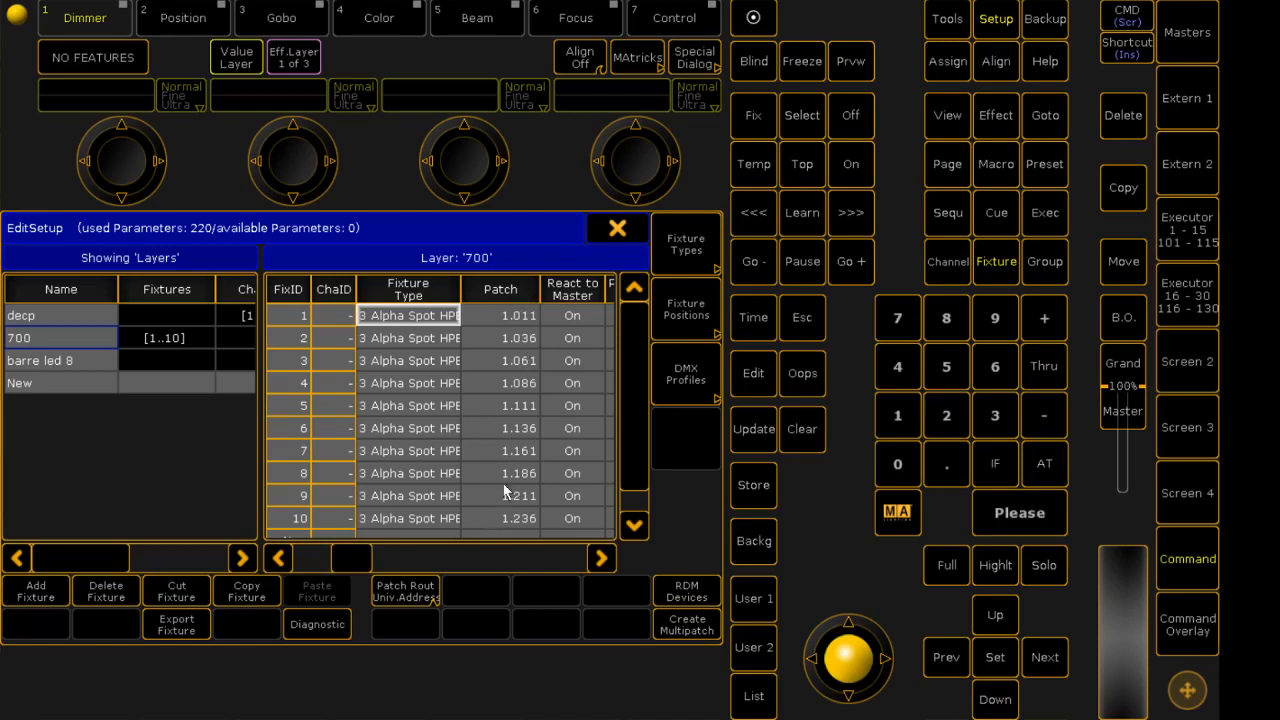
drag(362, 566, 320, 566)
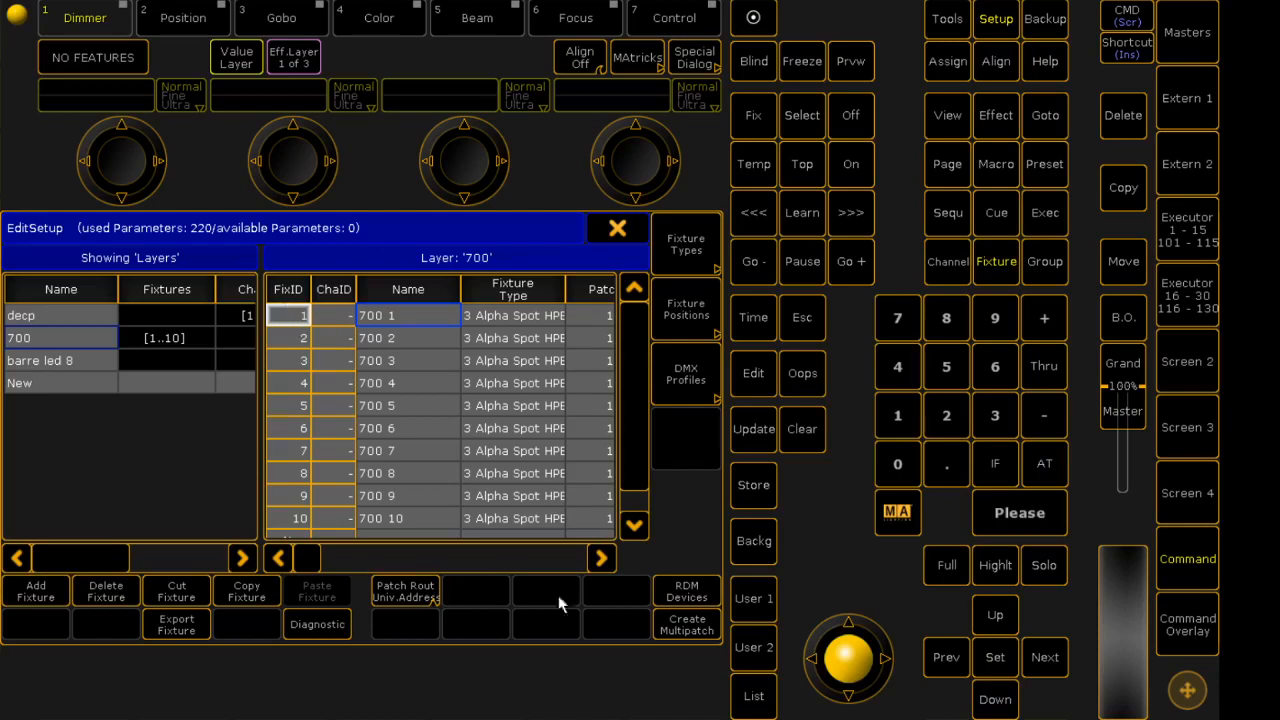
scroll(634, 412, down, 1)
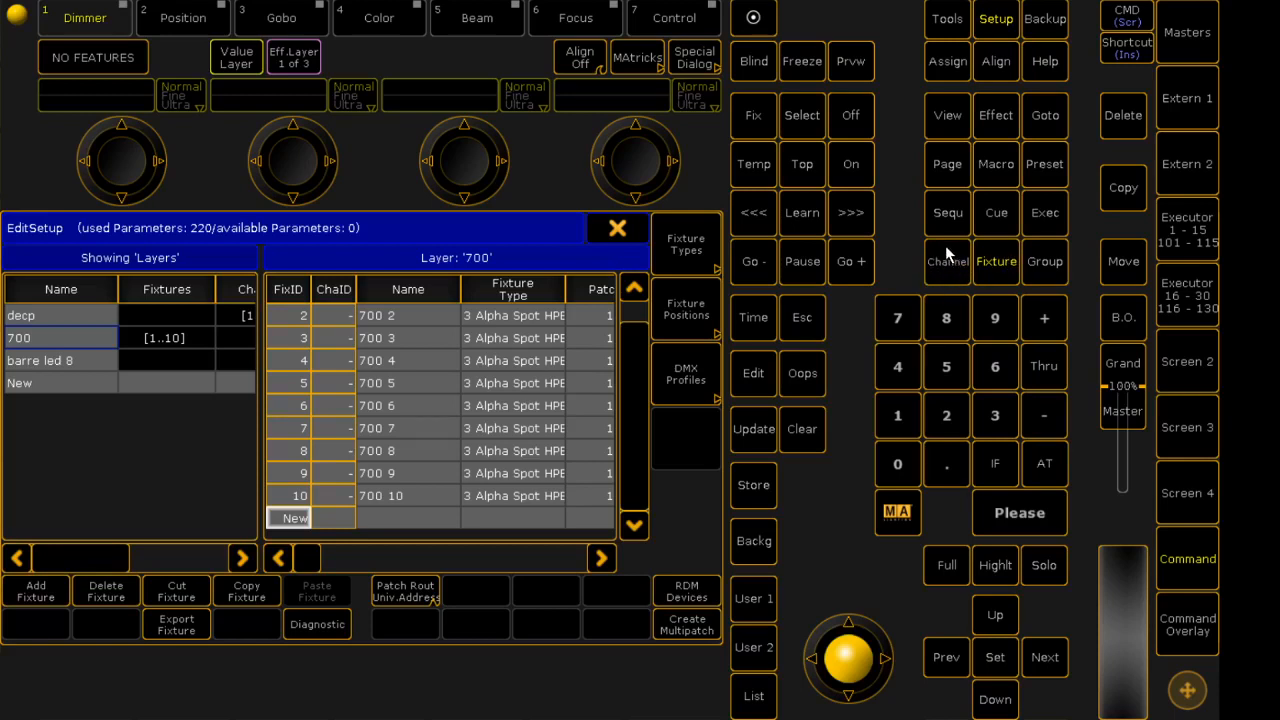
click(618, 230)
click(704, 228)
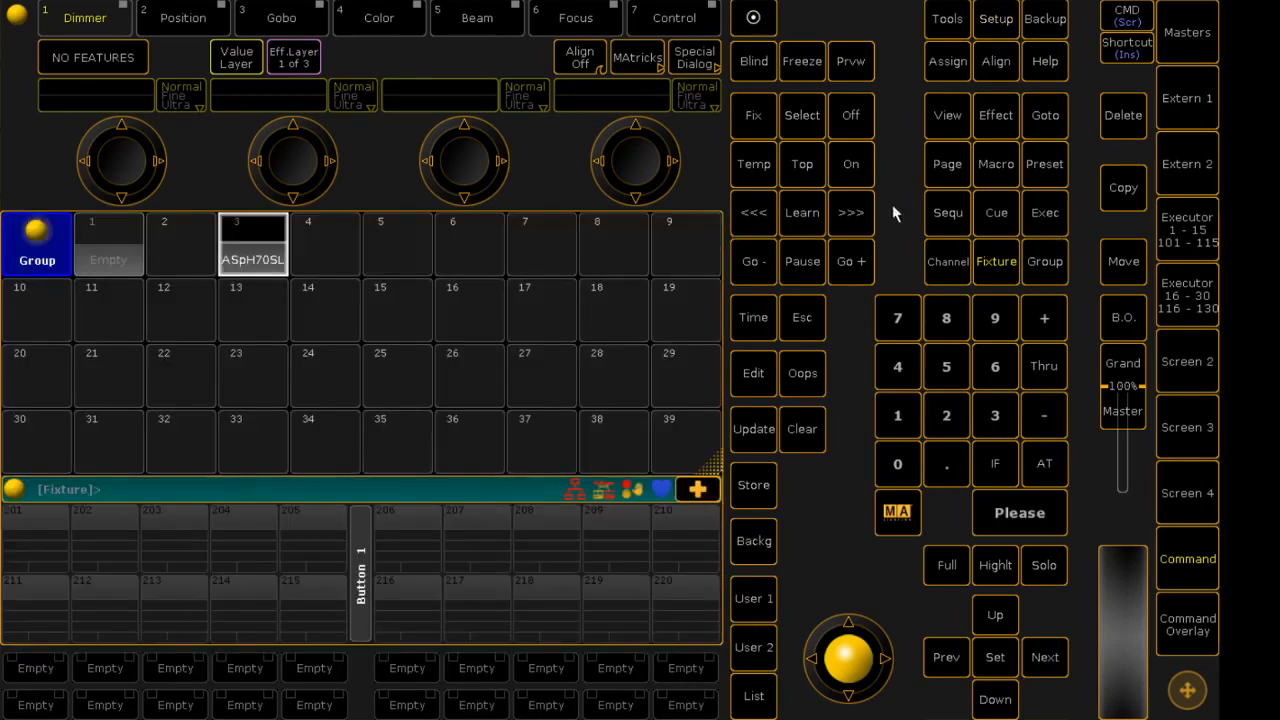
Select the fixtures again with Fixture 1 Thru and store the selection as group 7 in the Group pool
click(990, 260)
click(899, 416)
click(1034, 366)
click(1011, 515)
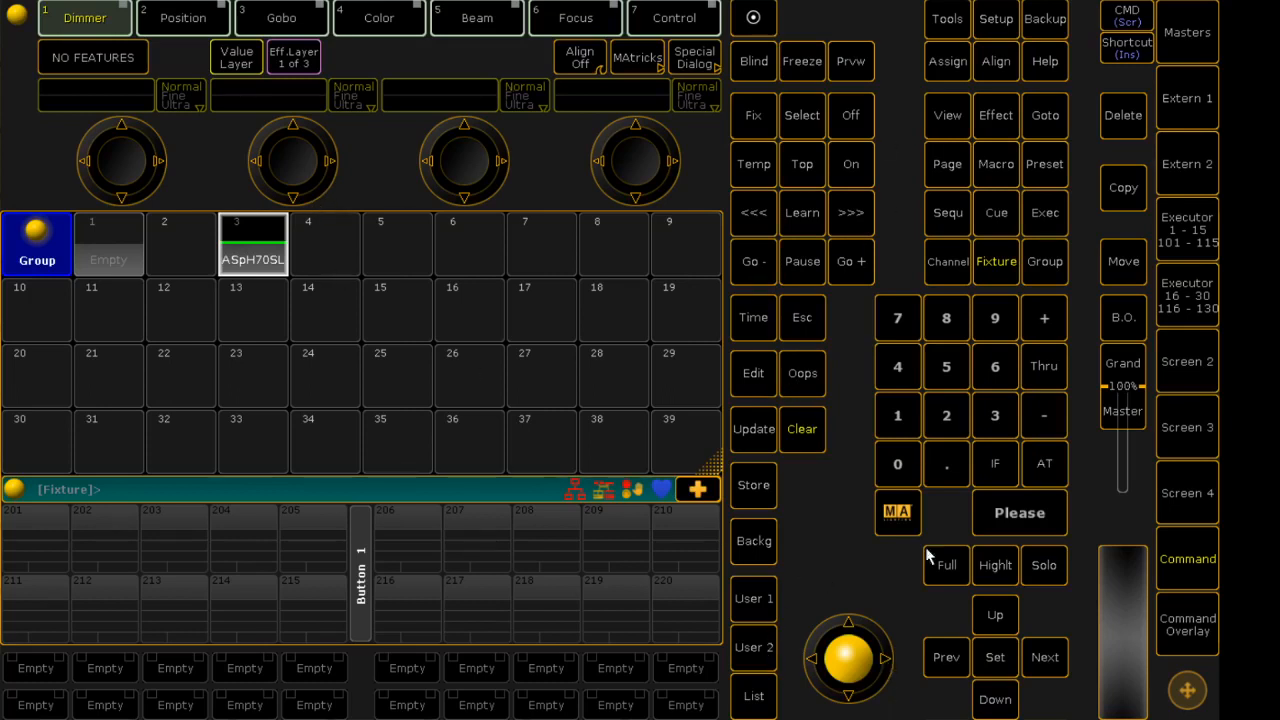
click(755, 486)
click(537, 250)
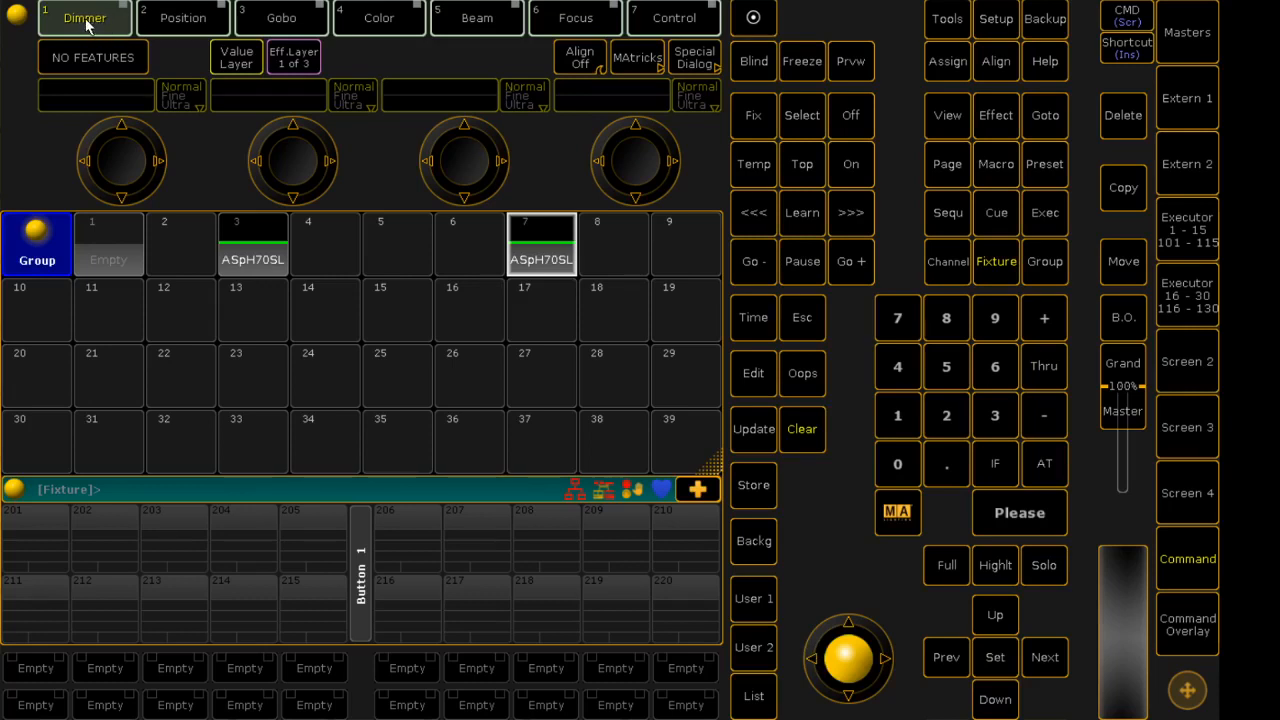
Look through the Dimmer, Position, Gobo and Color encoder pages of the selected fixtures
click(114, 30)
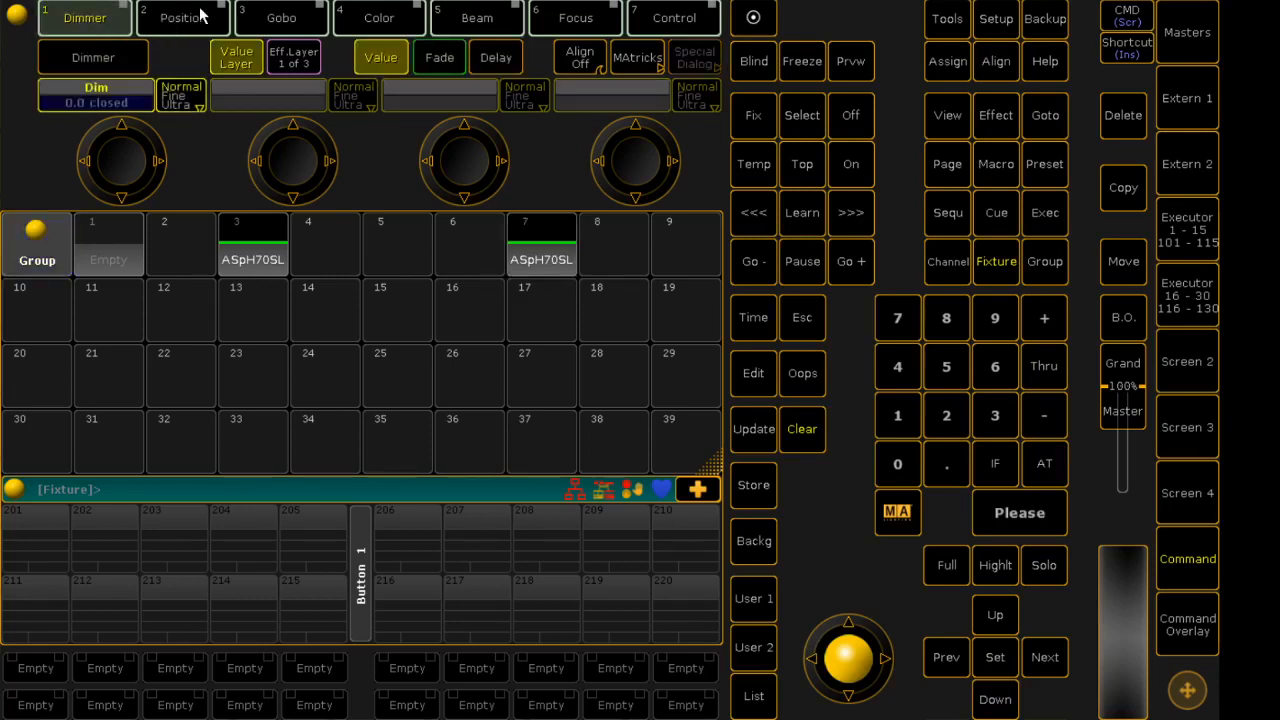
click(192, 18)
click(308, 28)
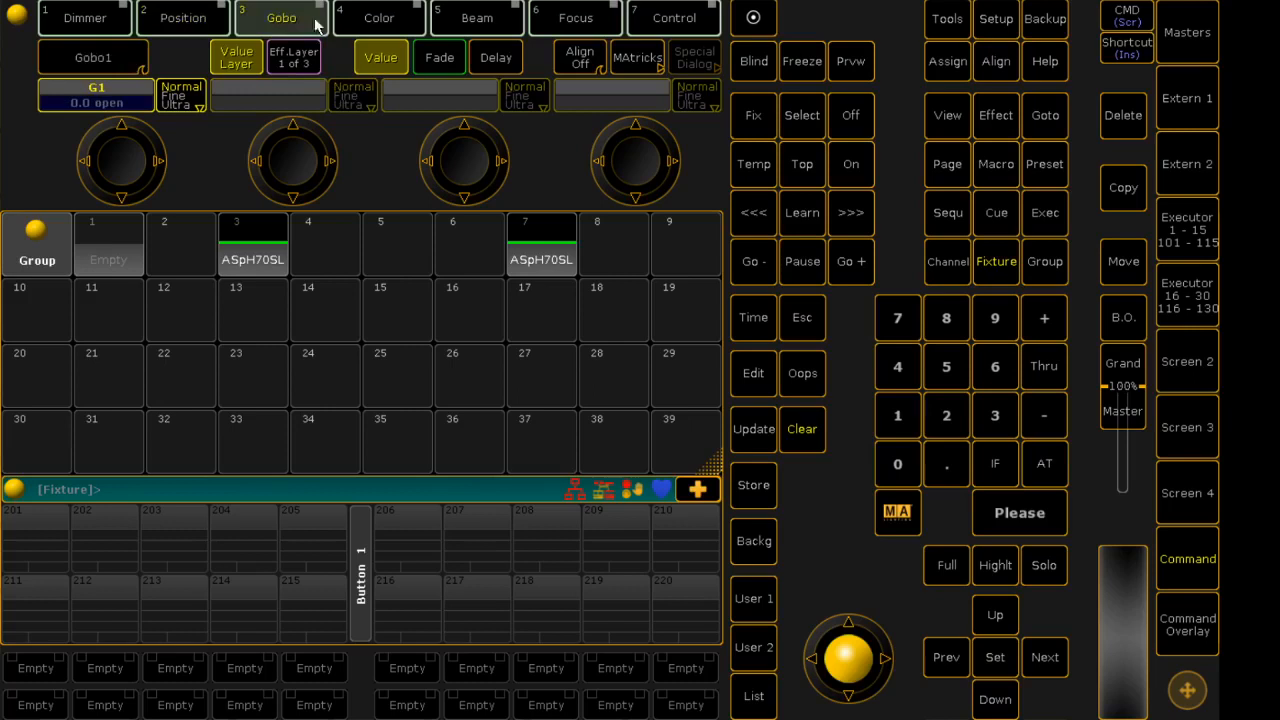
click(376, 30)
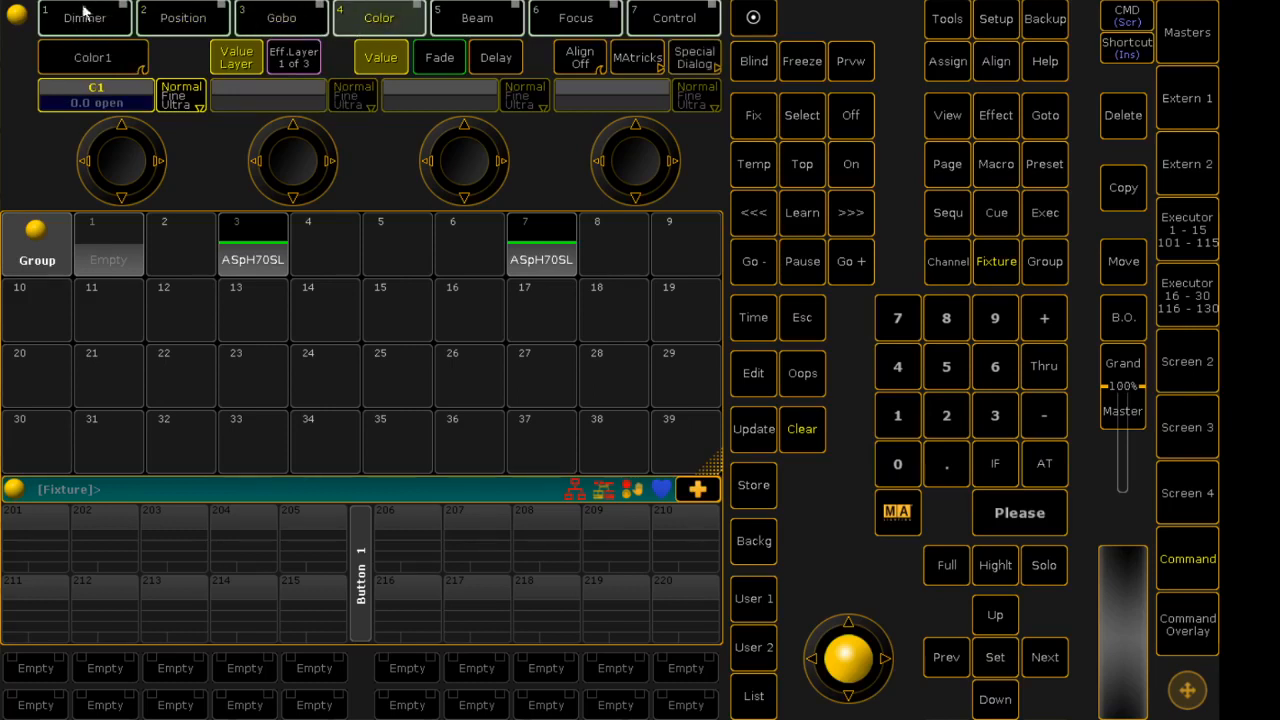
Activate the Color attributes of the selected fixtures and view their MixColor, Color1 and Position encoders
click(384, 22)
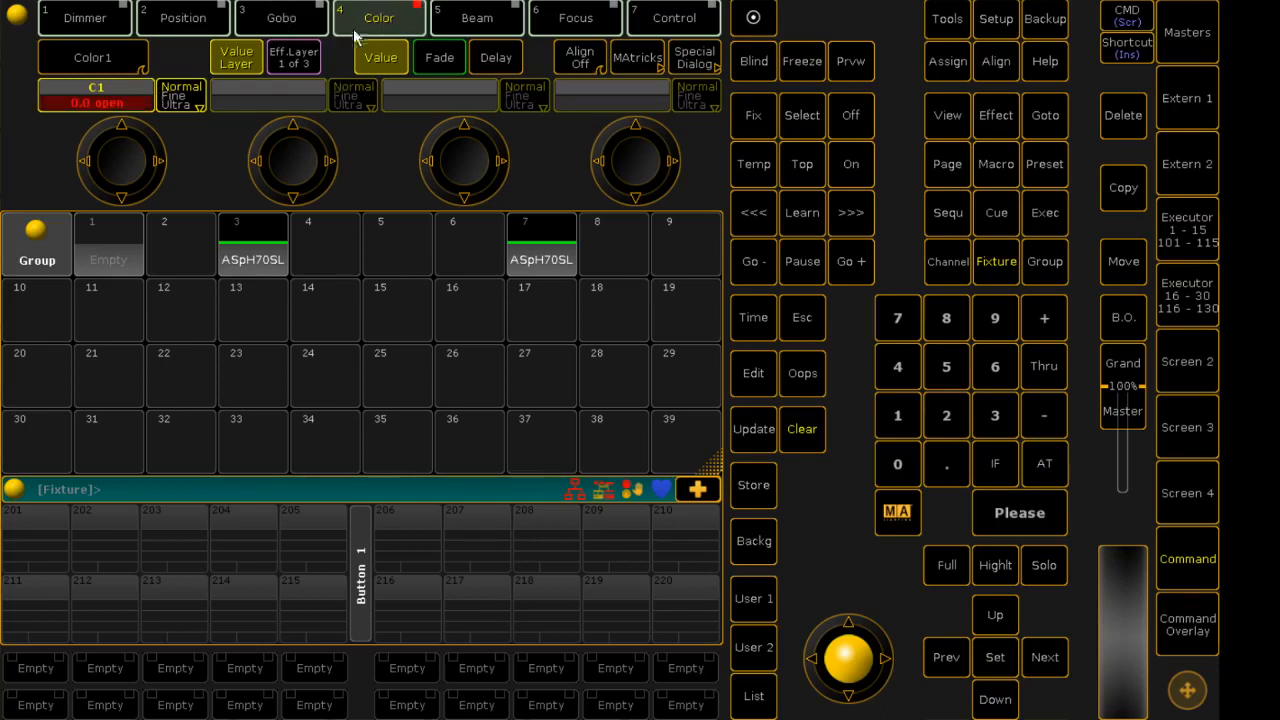
click(115, 55)
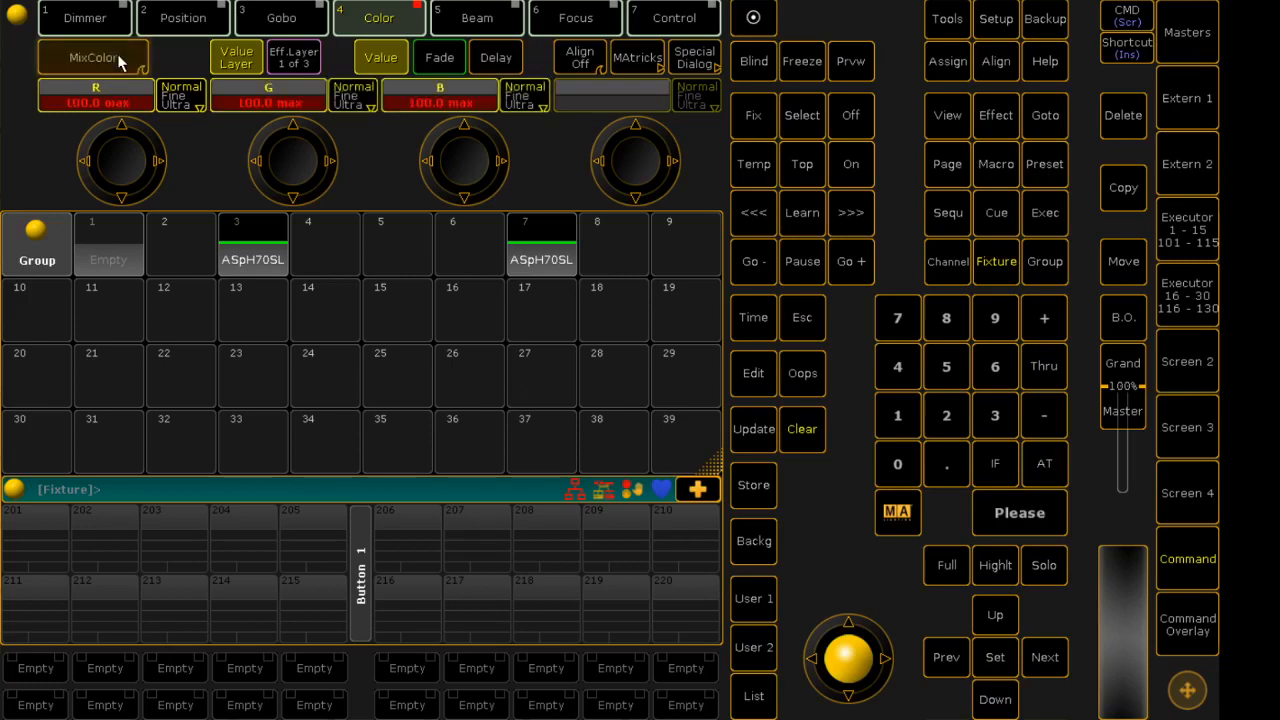
click(127, 59)
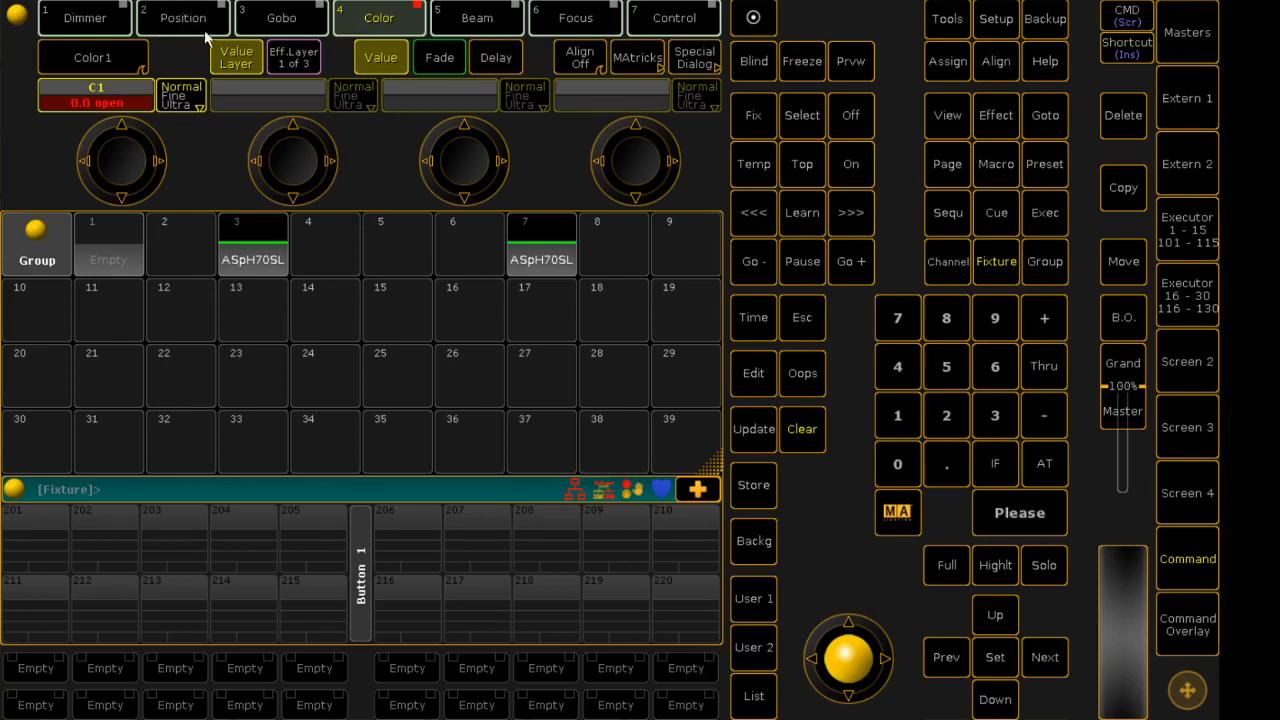
click(170, 20)
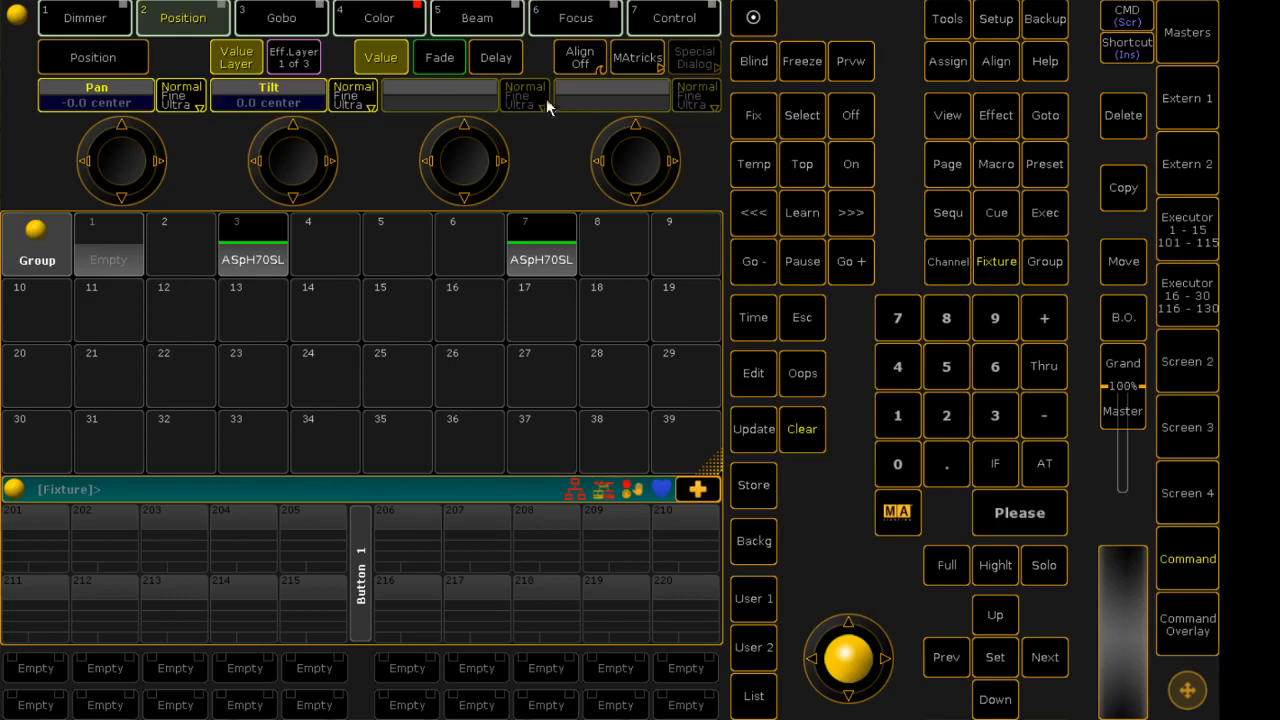
Reopen the Attribute & Encoder Grouping window from the fixture types of the patch
click(990, 20)
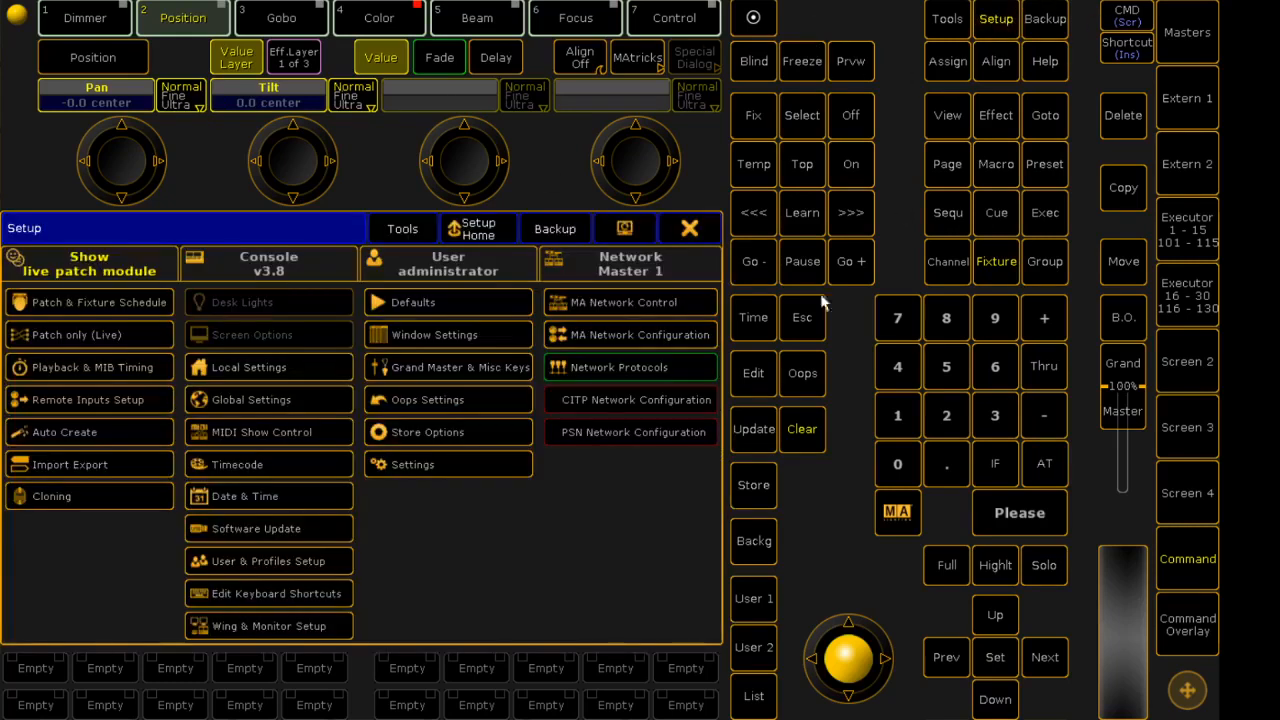
click(81, 302)
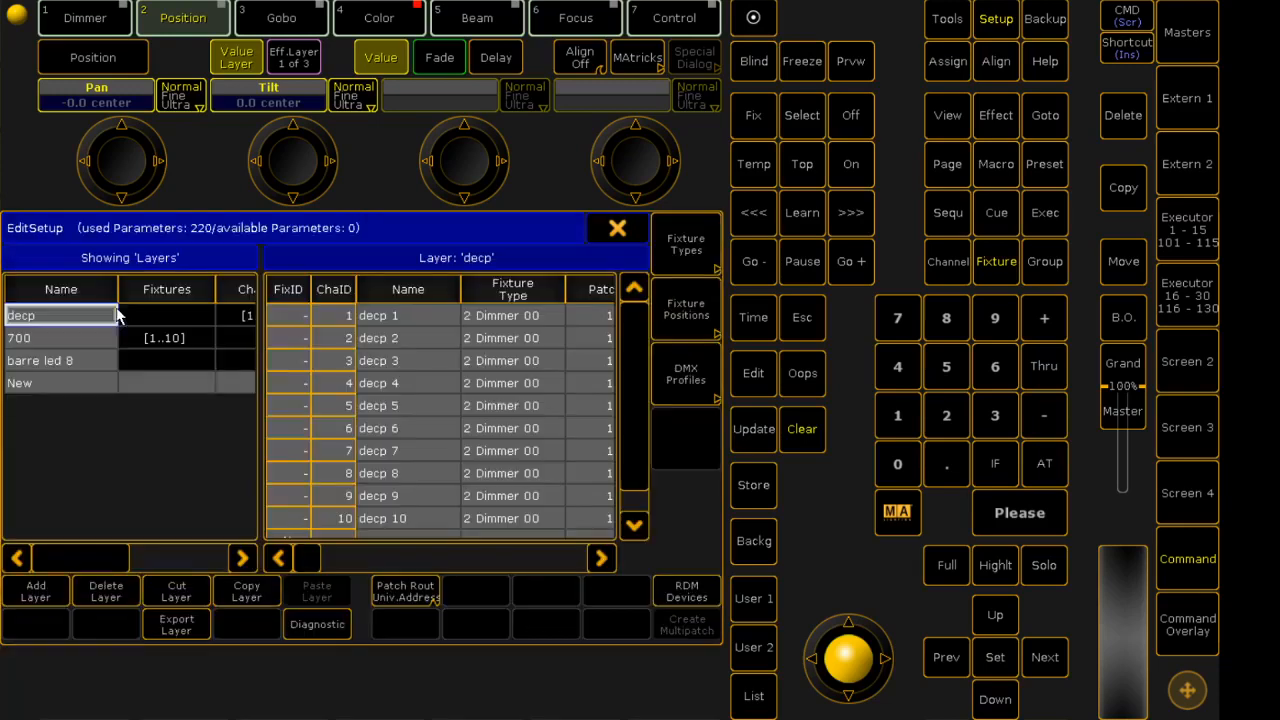
click(694, 240)
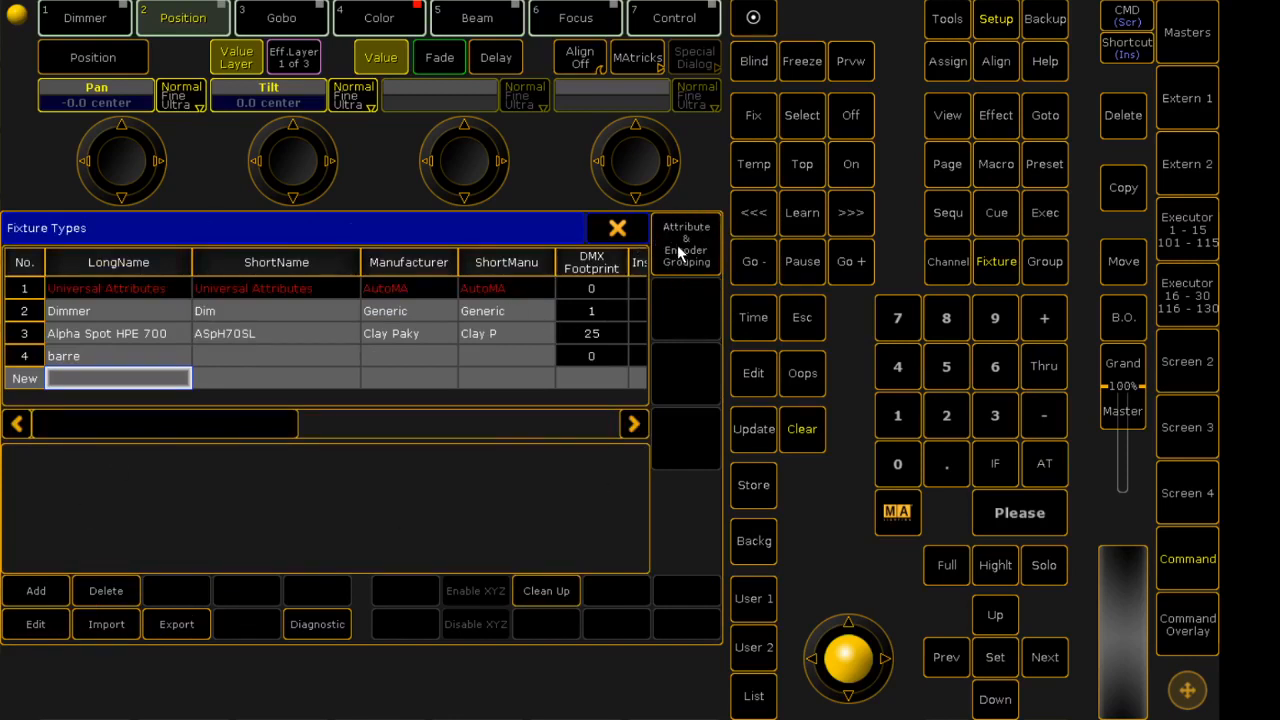
click(677, 250)
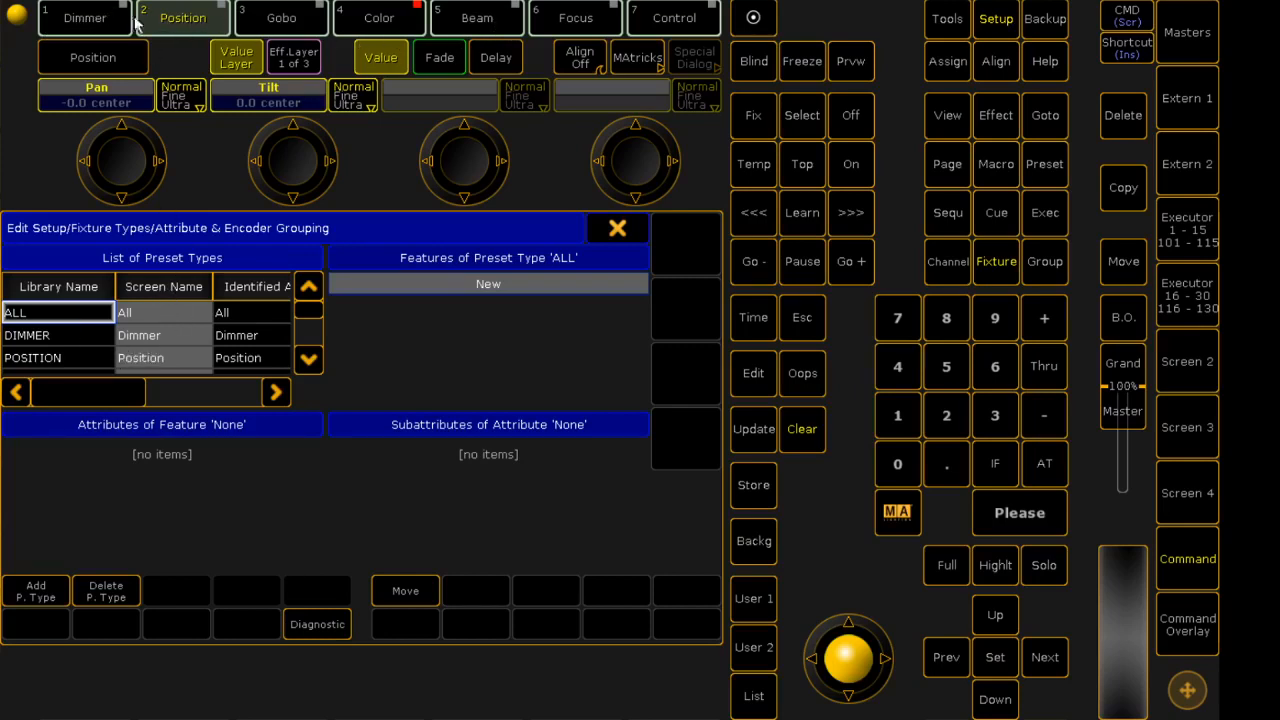
Examine the features and attributes of the Dimmer and Position preset types, including the subattributes of Pan and Tilt
click(151, 341)
click(308, 361)
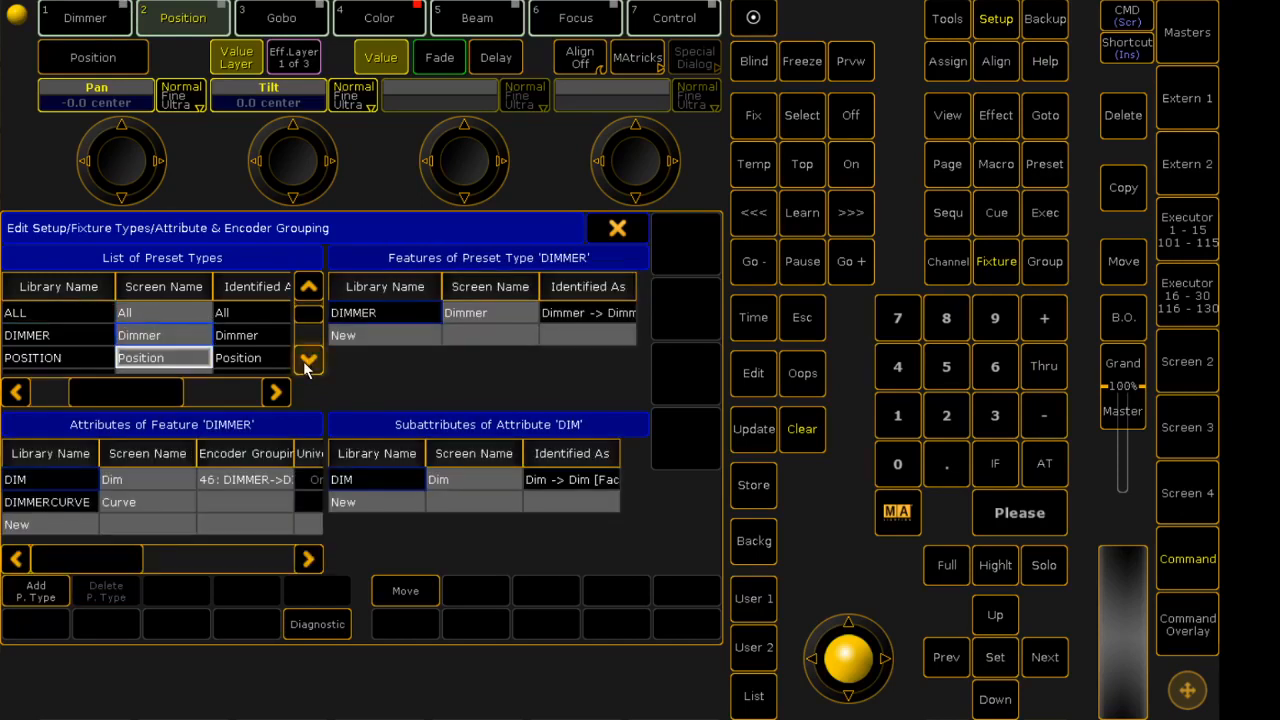
click(306, 364)
click(306, 364)
click(306, 364)
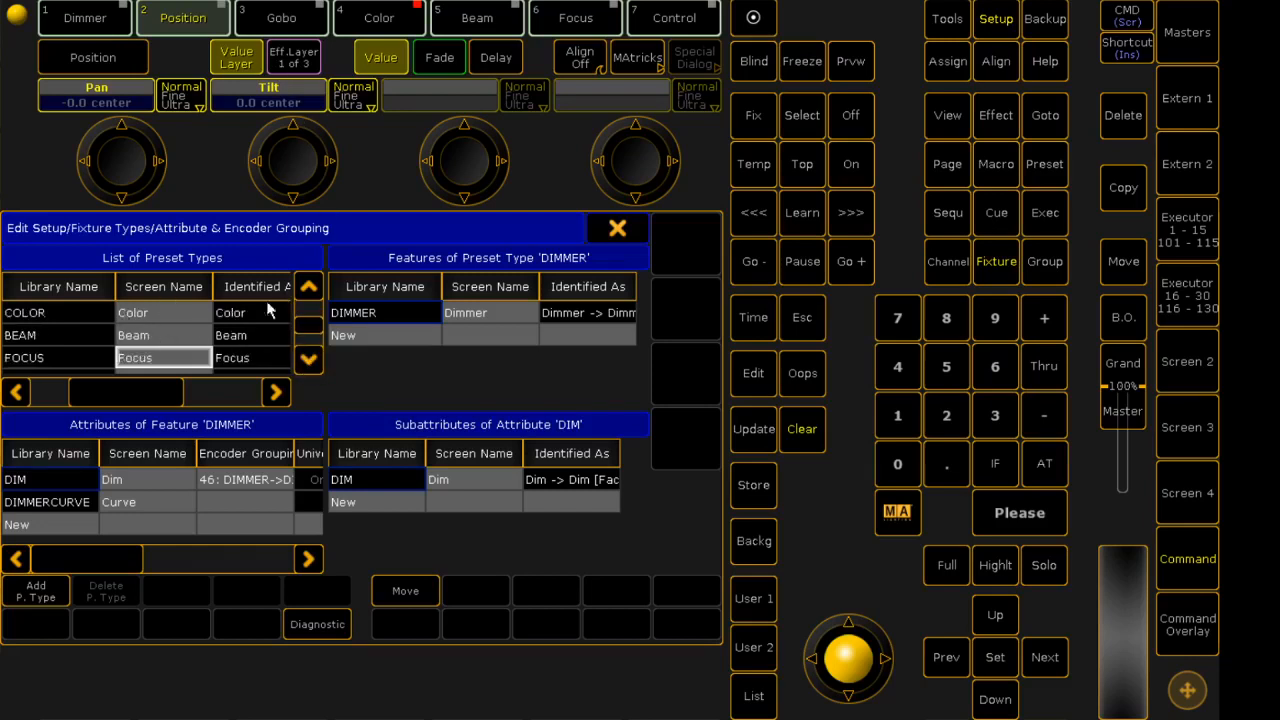
drag(307, 323, 312, 296)
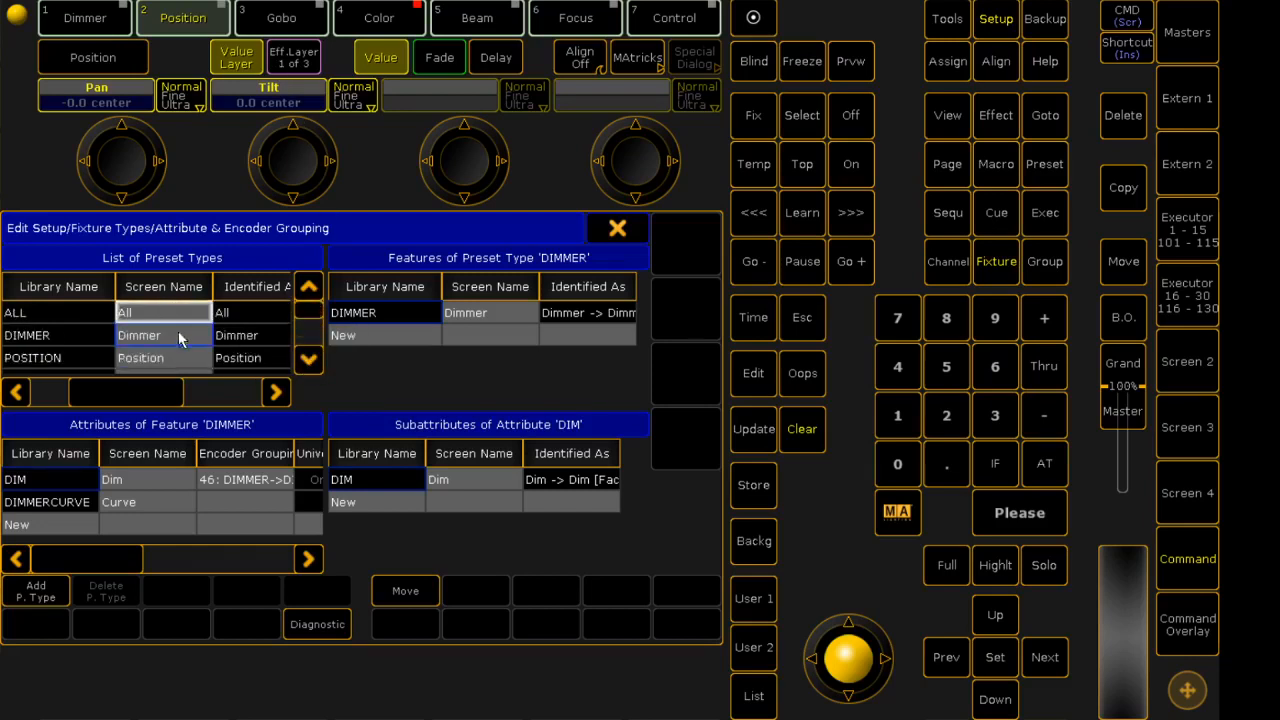
click(163, 360)
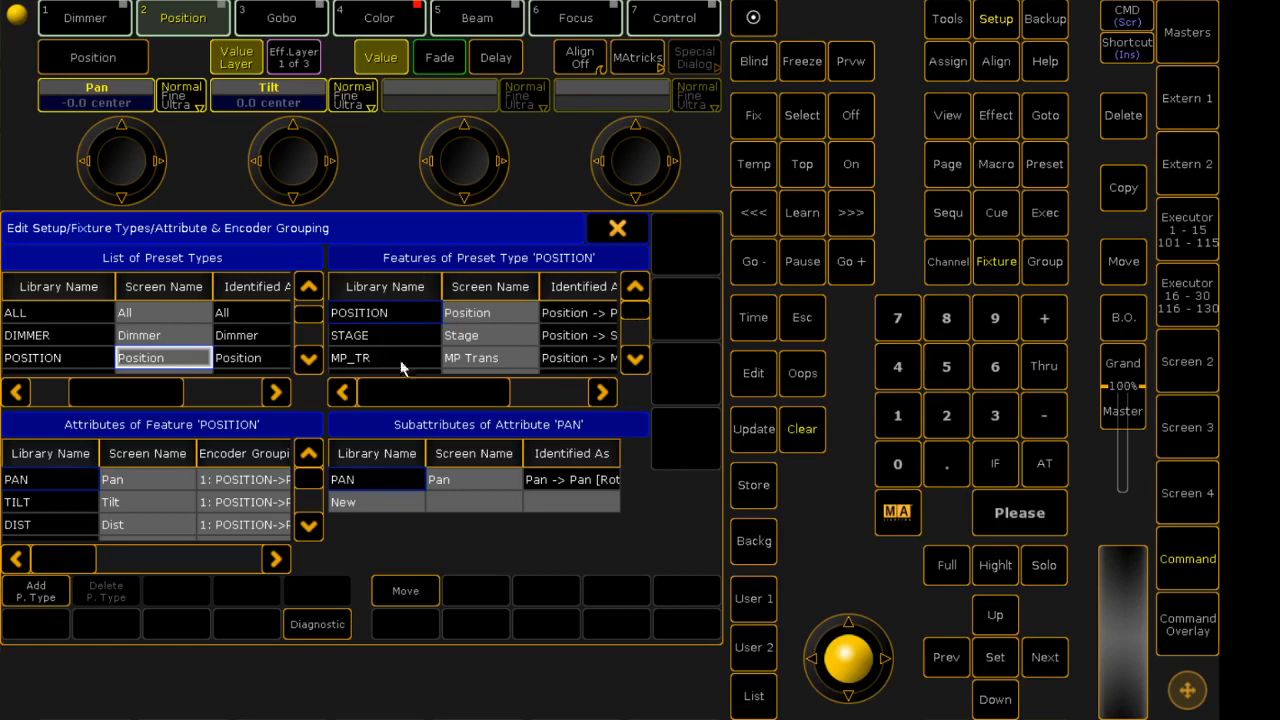
mouse_move(632, 316)
mouse_down()
mouse_move(632, 342)
mouse_move(644, 309)
mouse_up()
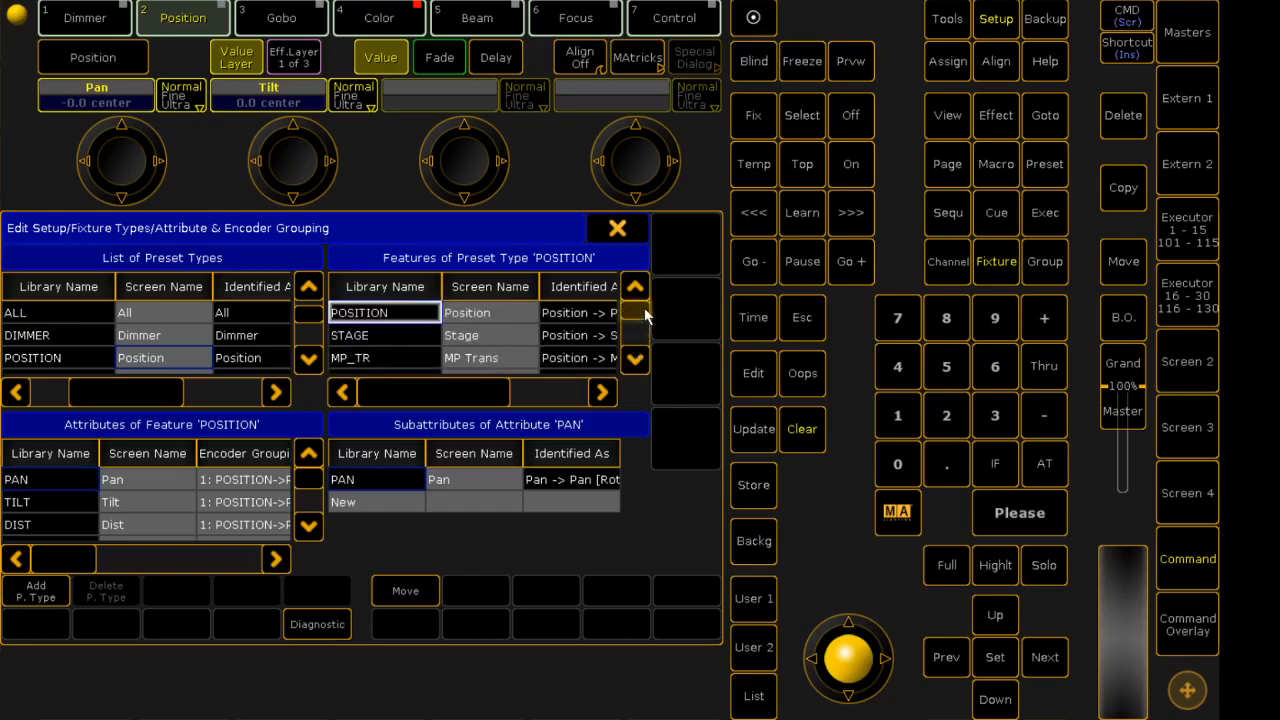
click(416, 313)
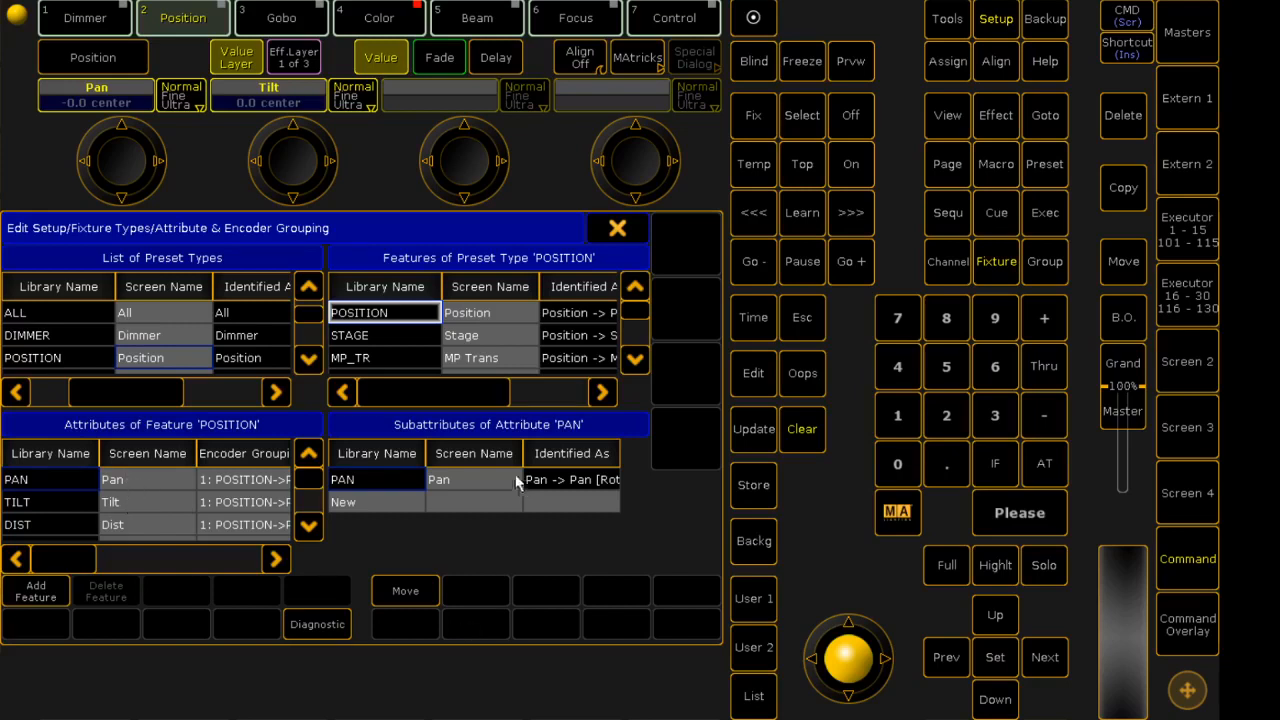
click(122, 478)
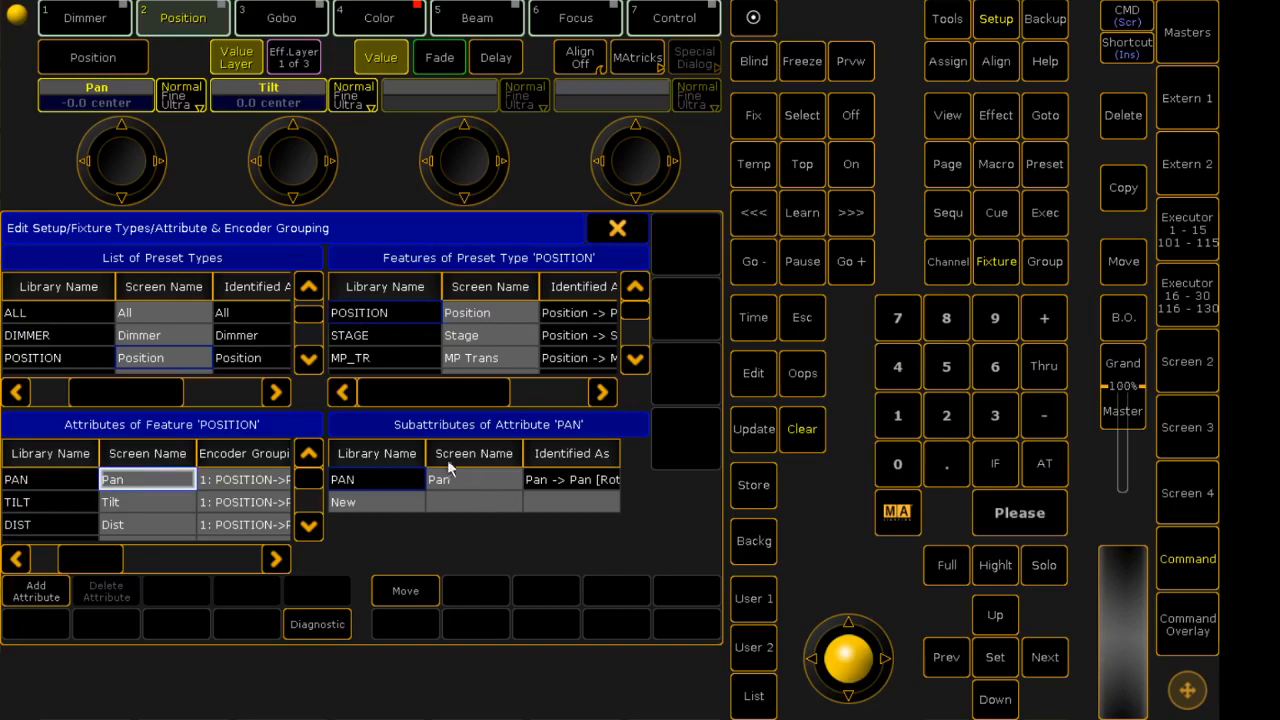
click(142, 500)
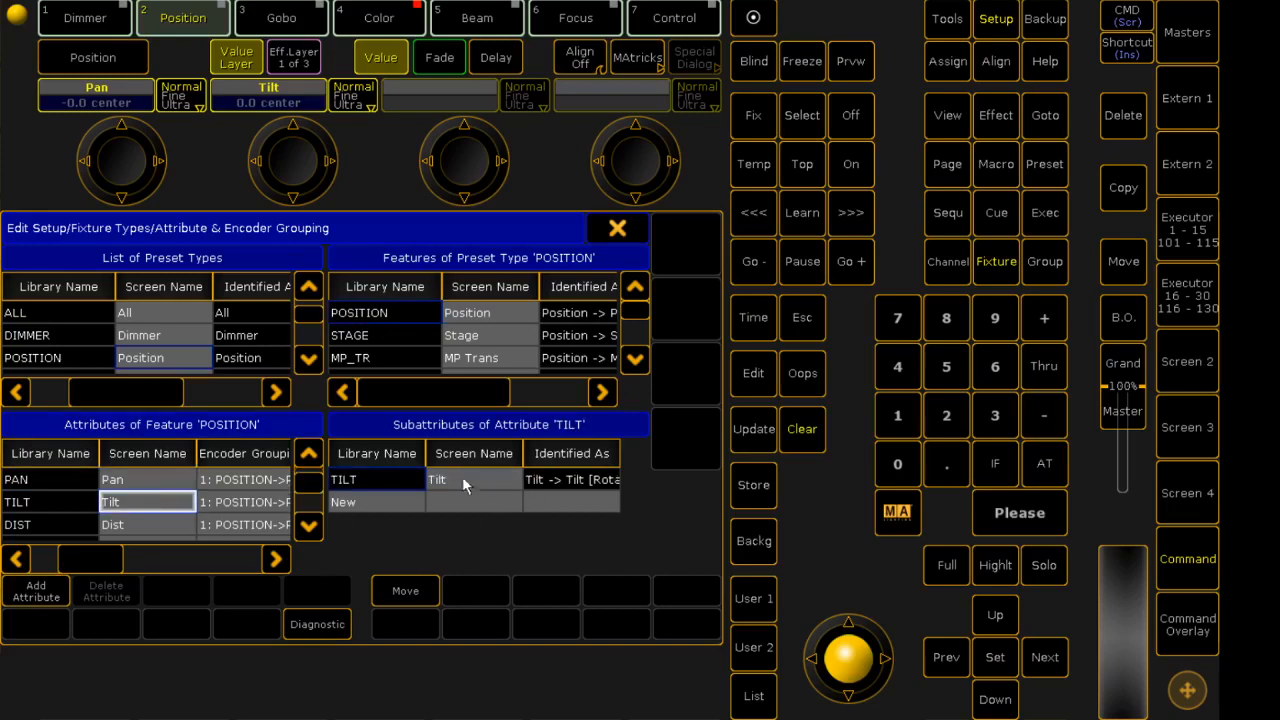
click(135, 478)
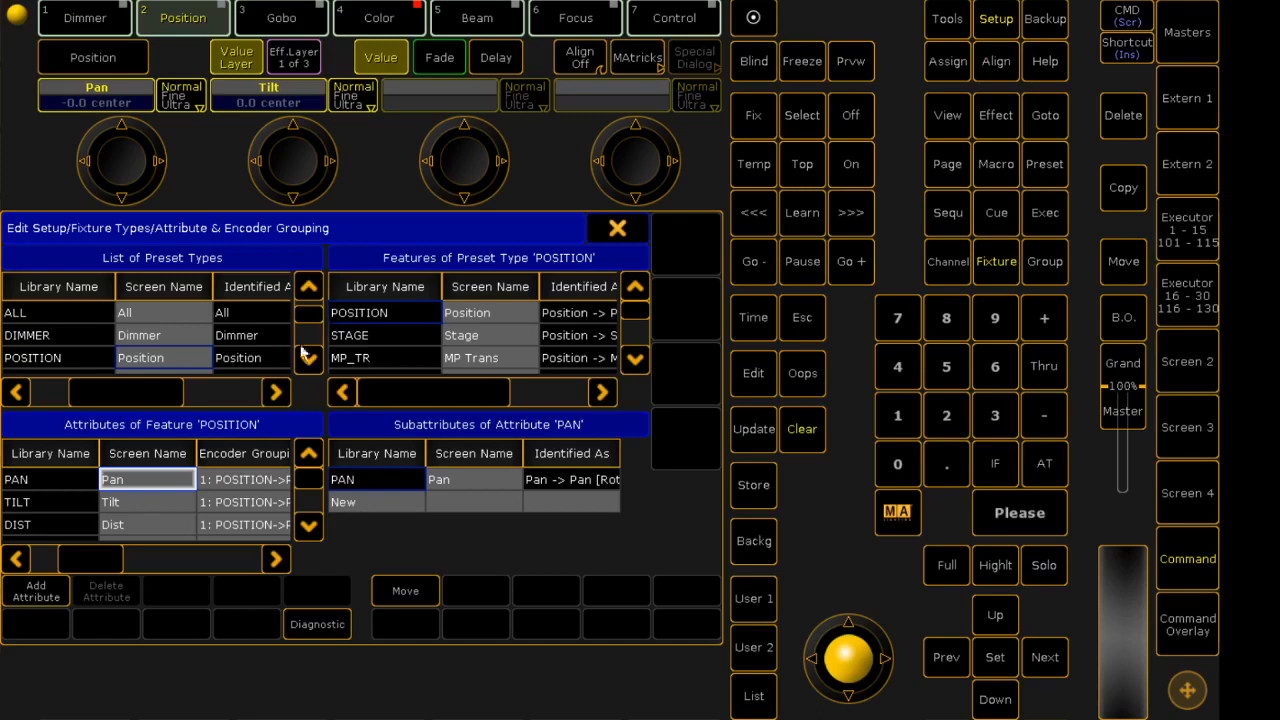
scroll(311, 322, down, 3)
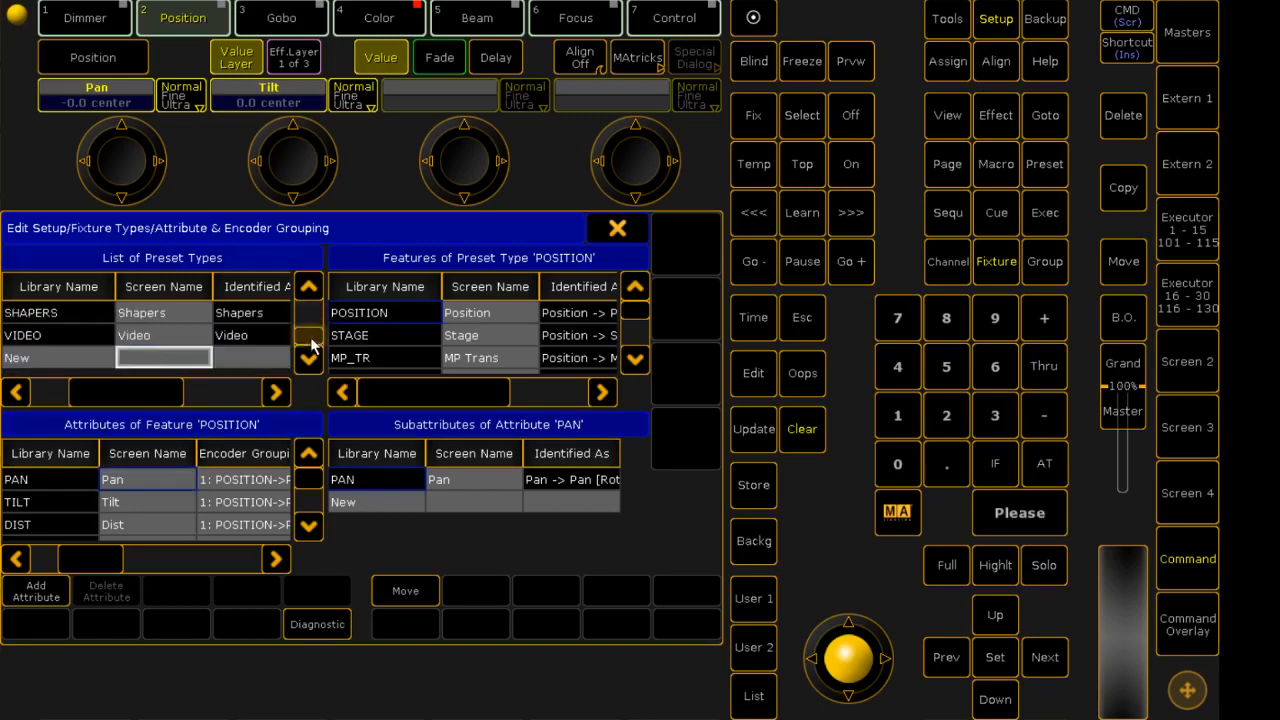
click(66, 360)
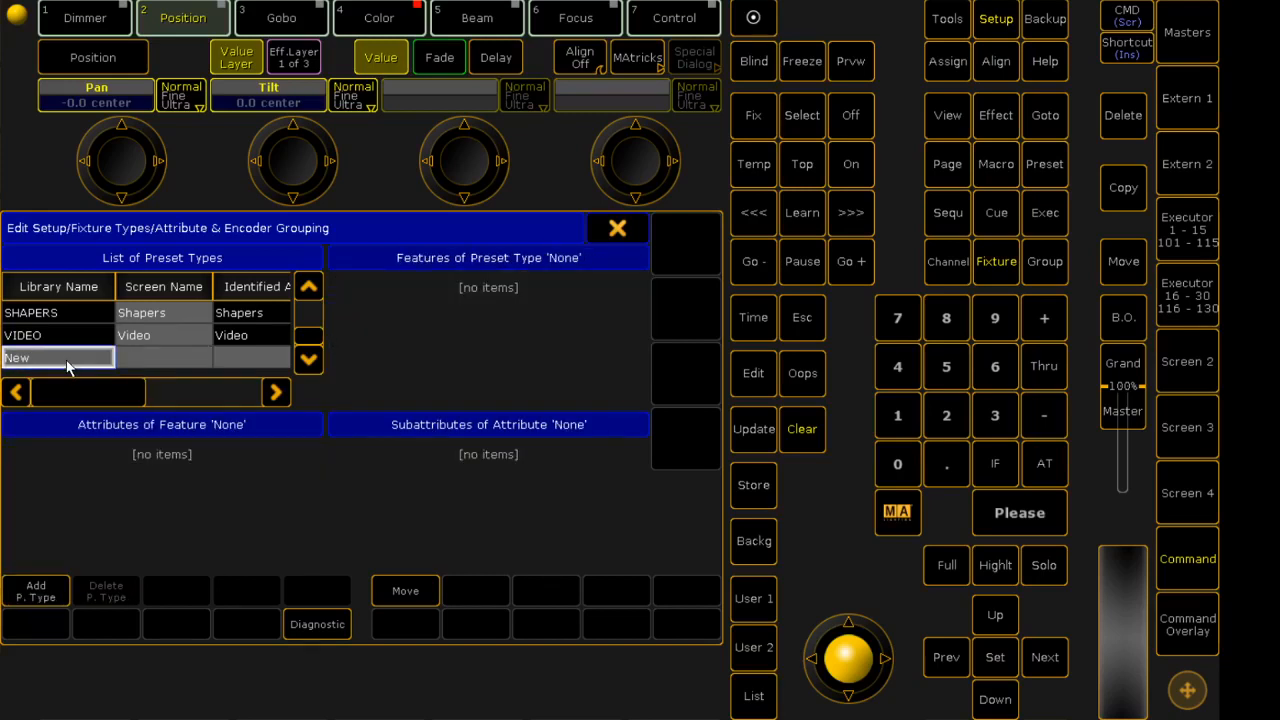
click(68, 365)
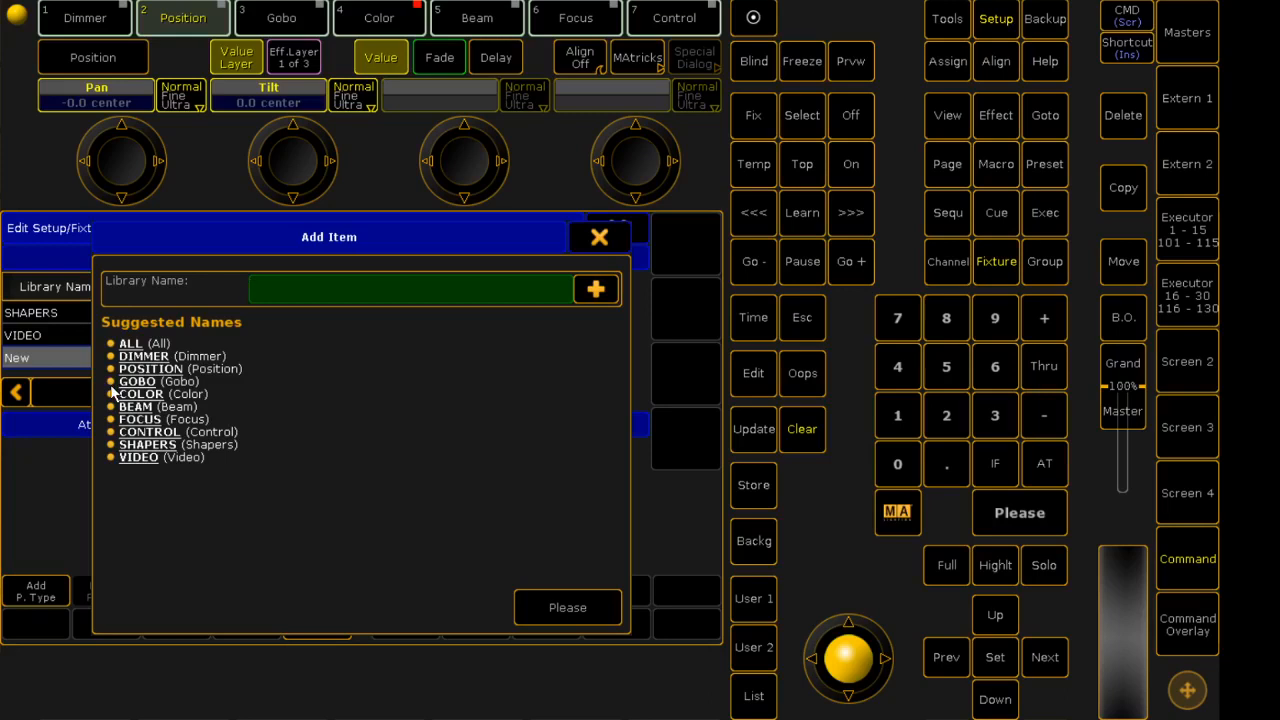
text(SCAT)
key(Return)
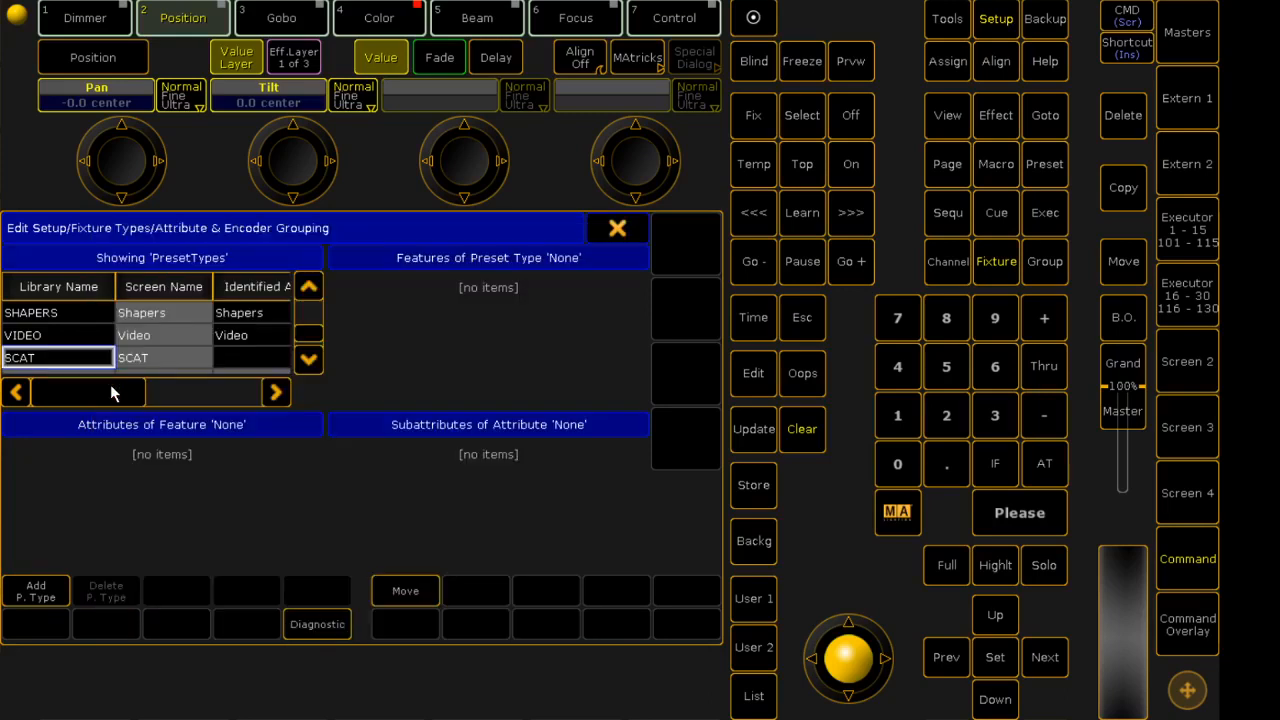
click(63, 366)
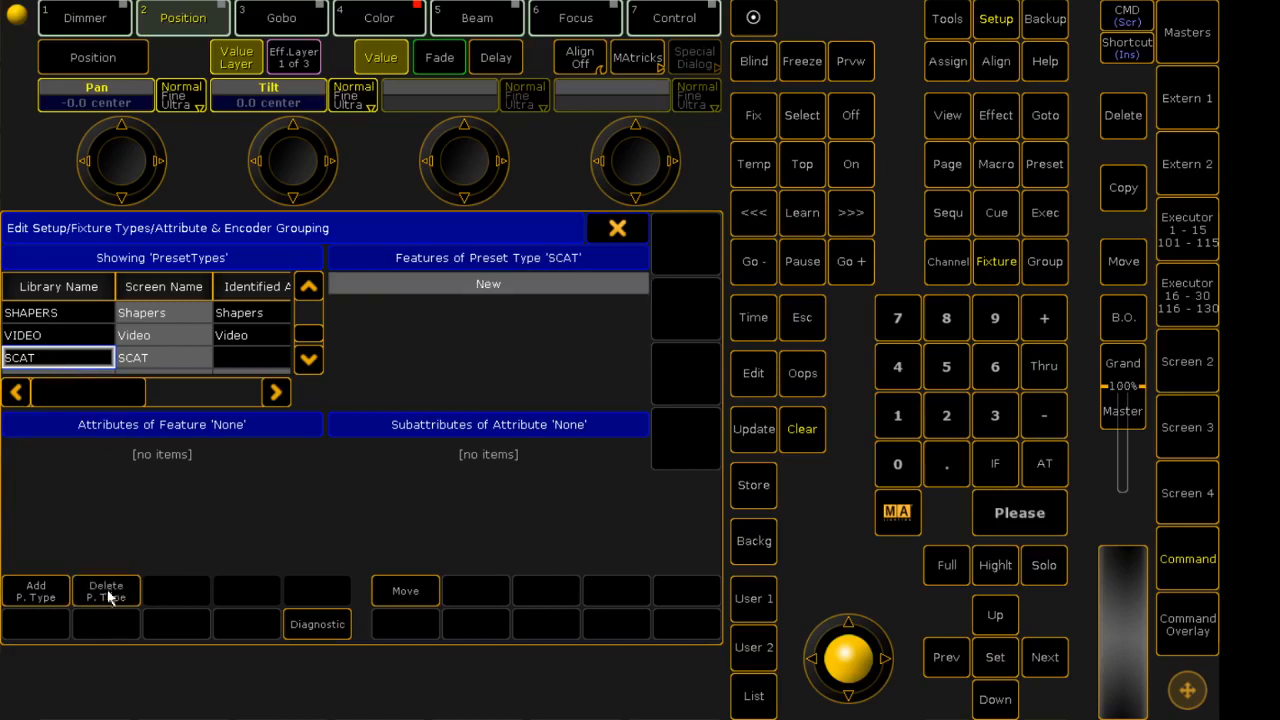
click(106, 591)
Add a new preset type with the library name SCATO at the end of the preset type list
click(75, 362)
click(75, 362)
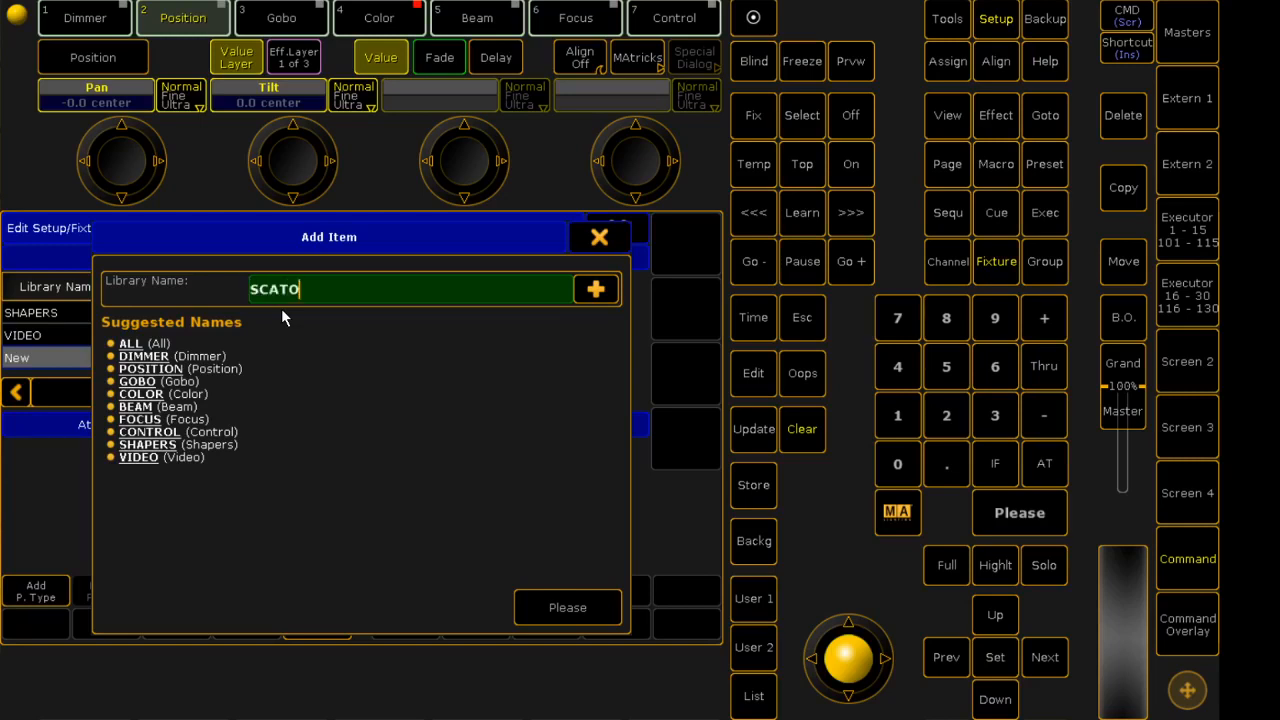
key(Return)
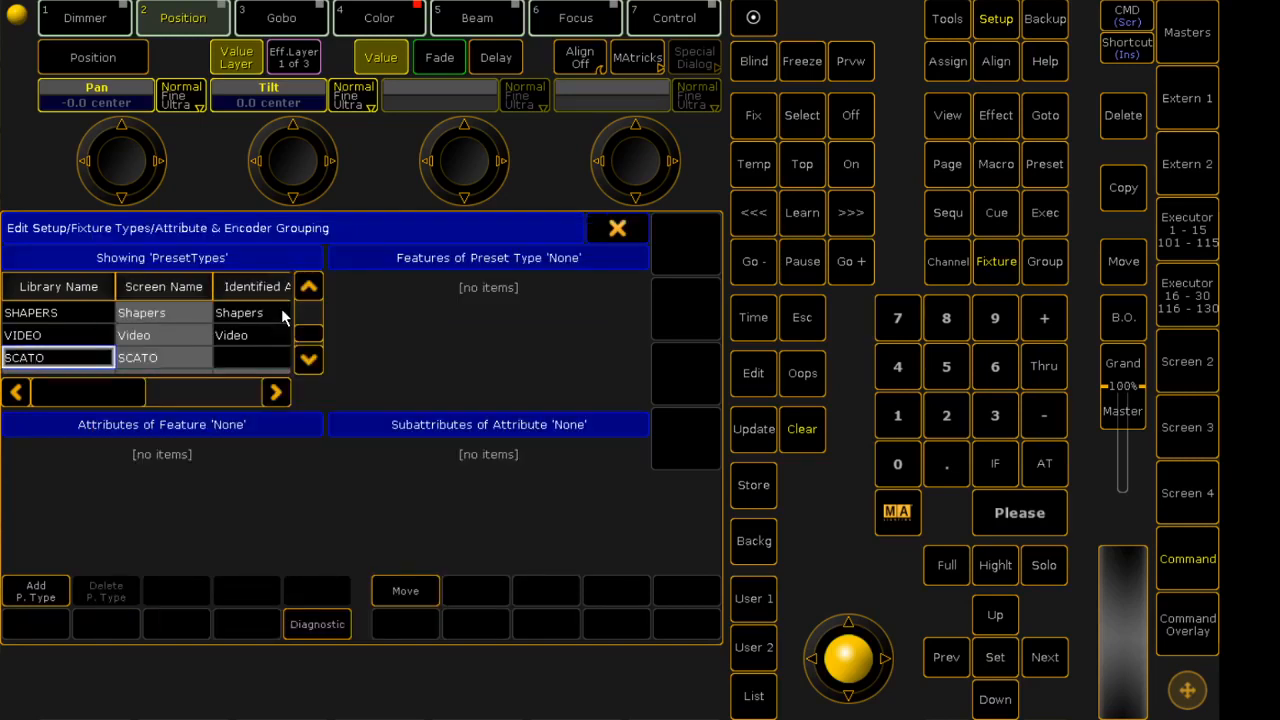
Add two features named PIPI and CACA to the SCATO preset type
click(170, 364)
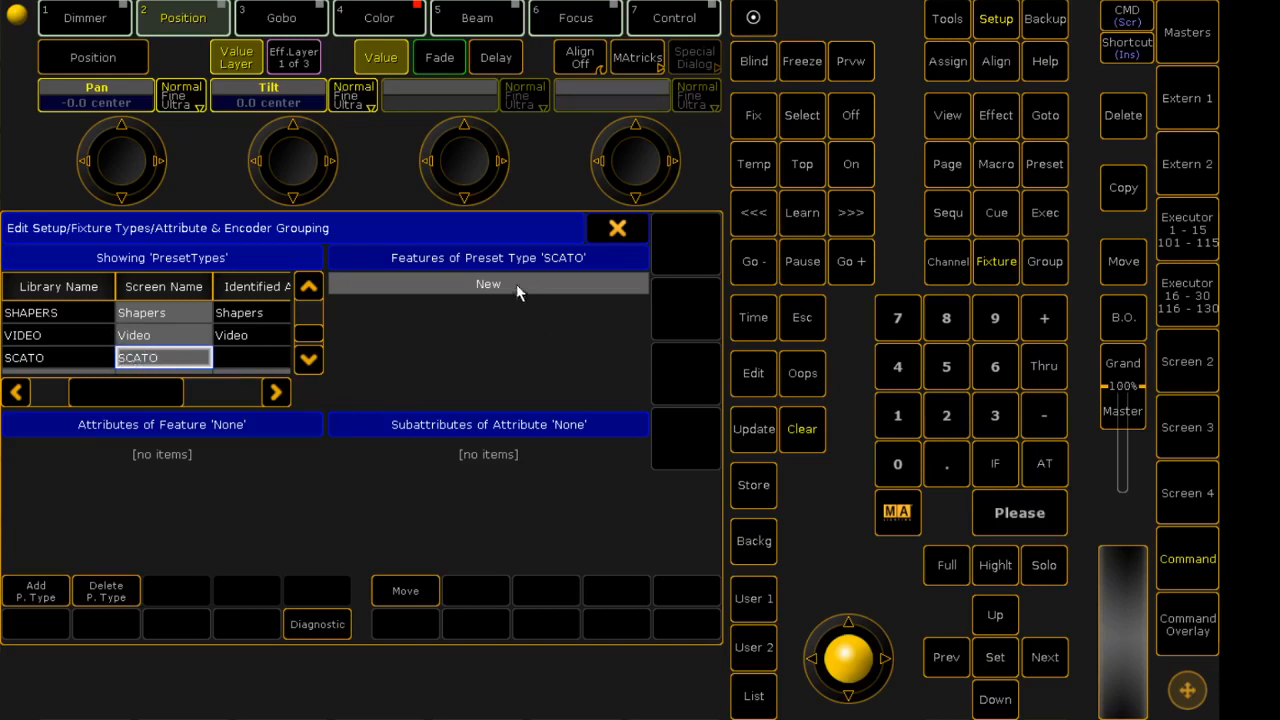
click(460, 284)
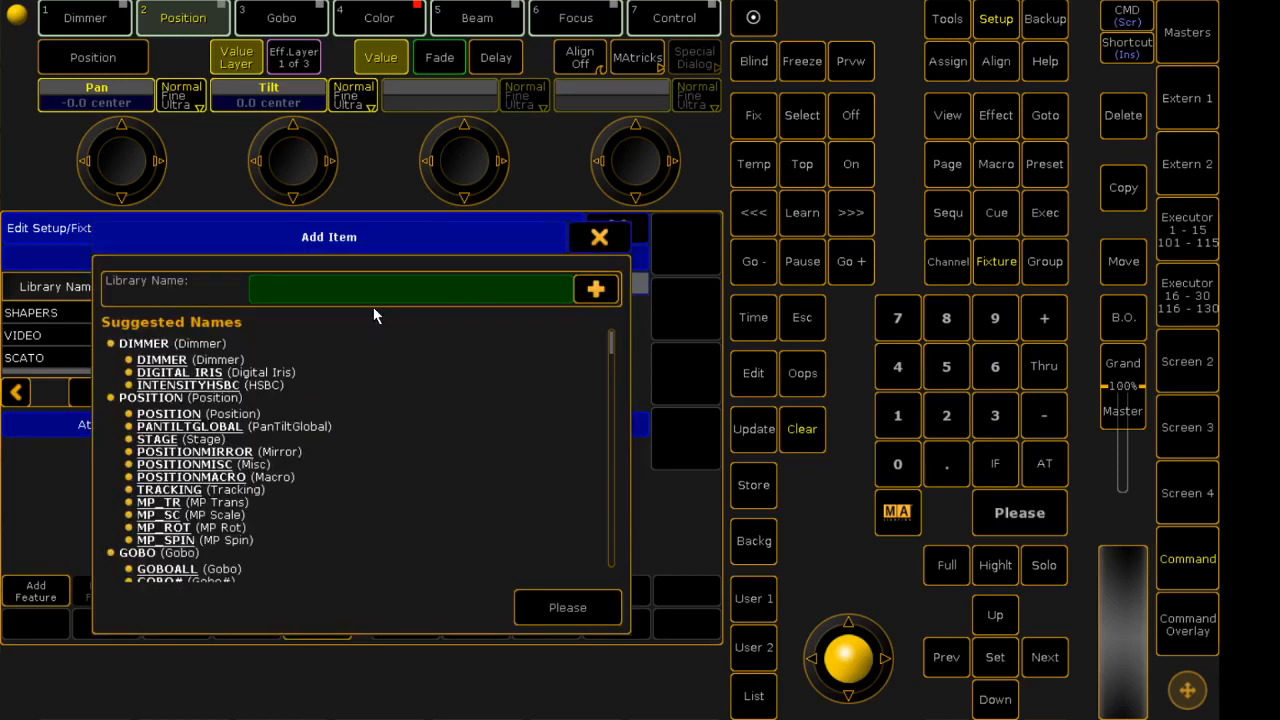
text(PIPI)
click(600, 606)
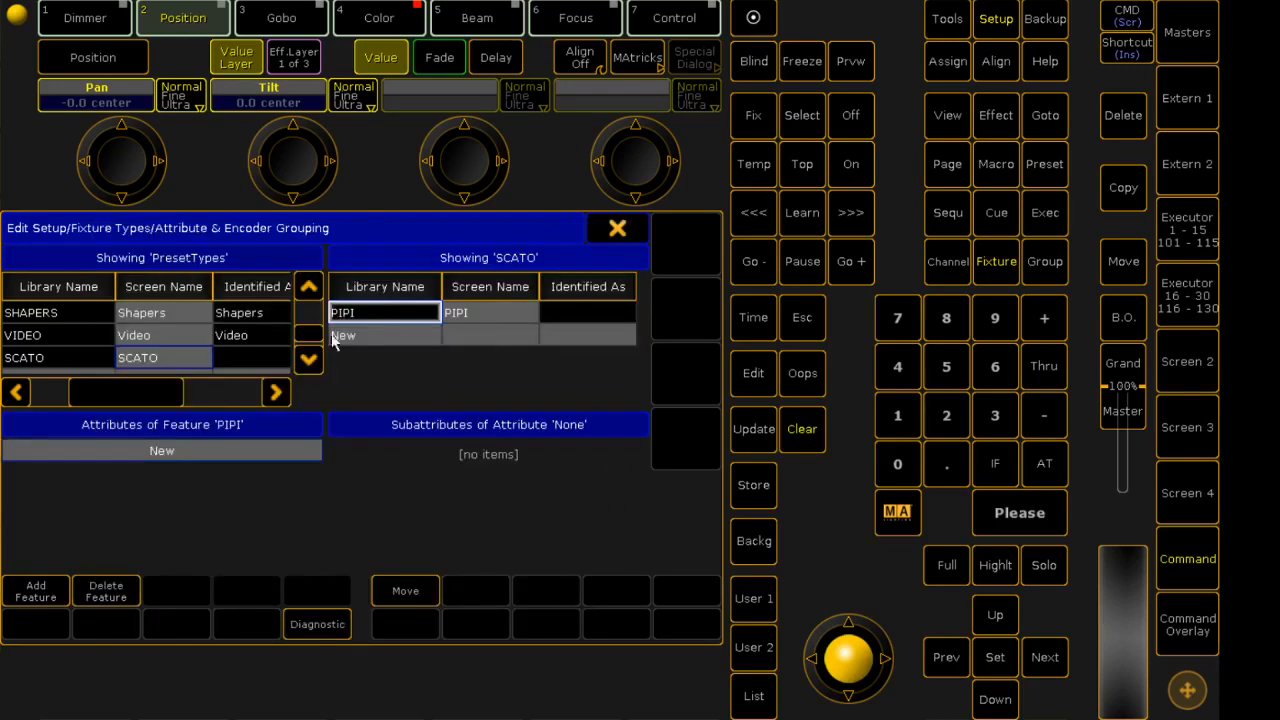
click(369, 339)
click(369, 339)
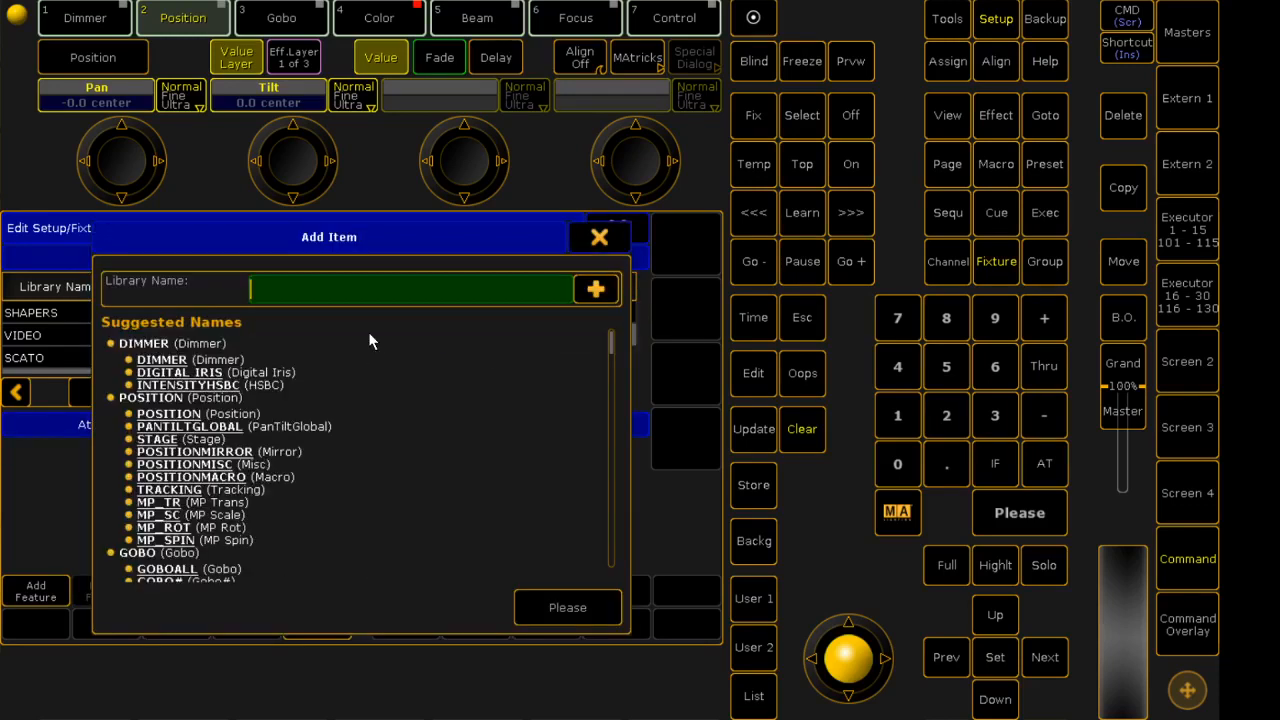
text(CACA)
key(Return)
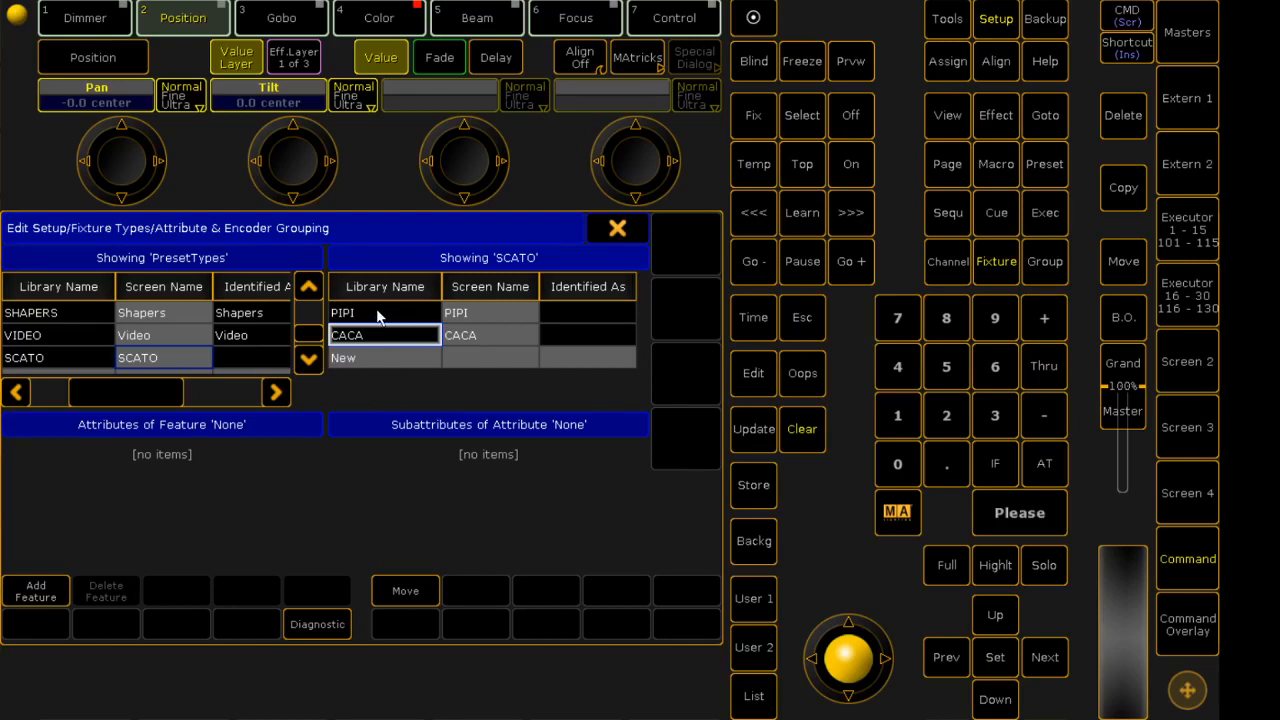
Add an attribute named PIPI to the PIPI feature of the SCATO preset type
click(378, 314)
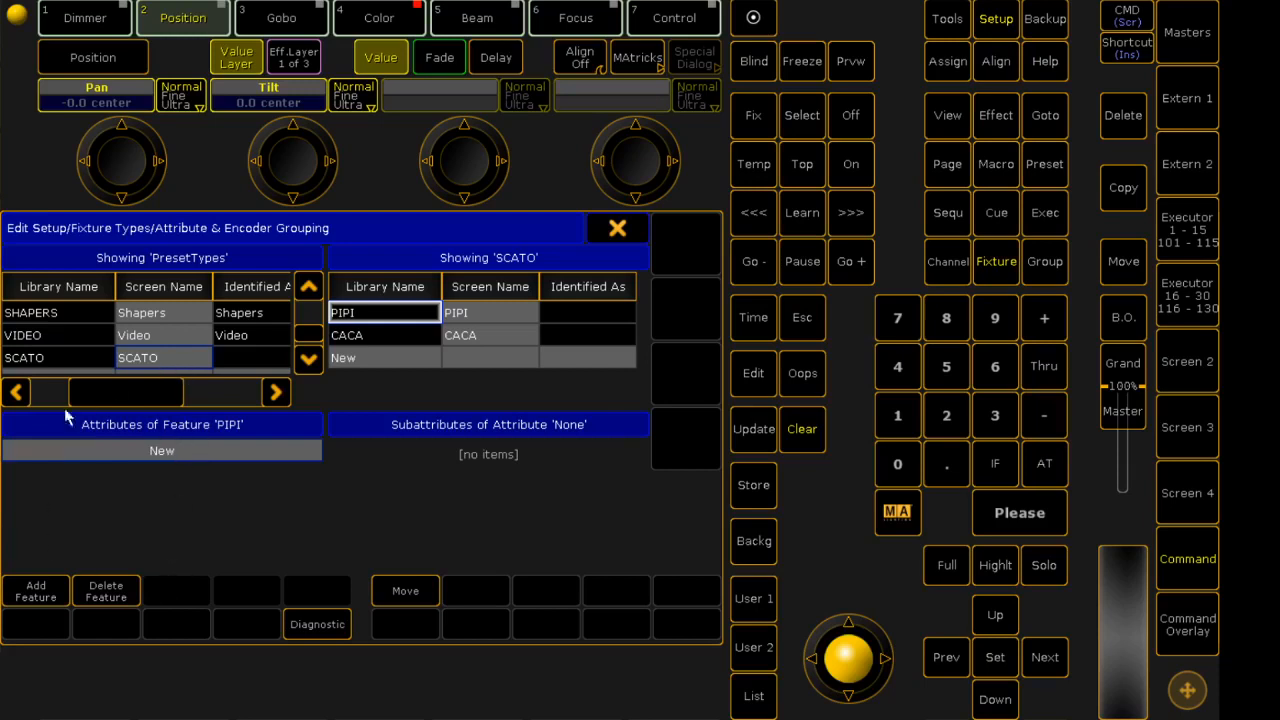
click(136, 451)
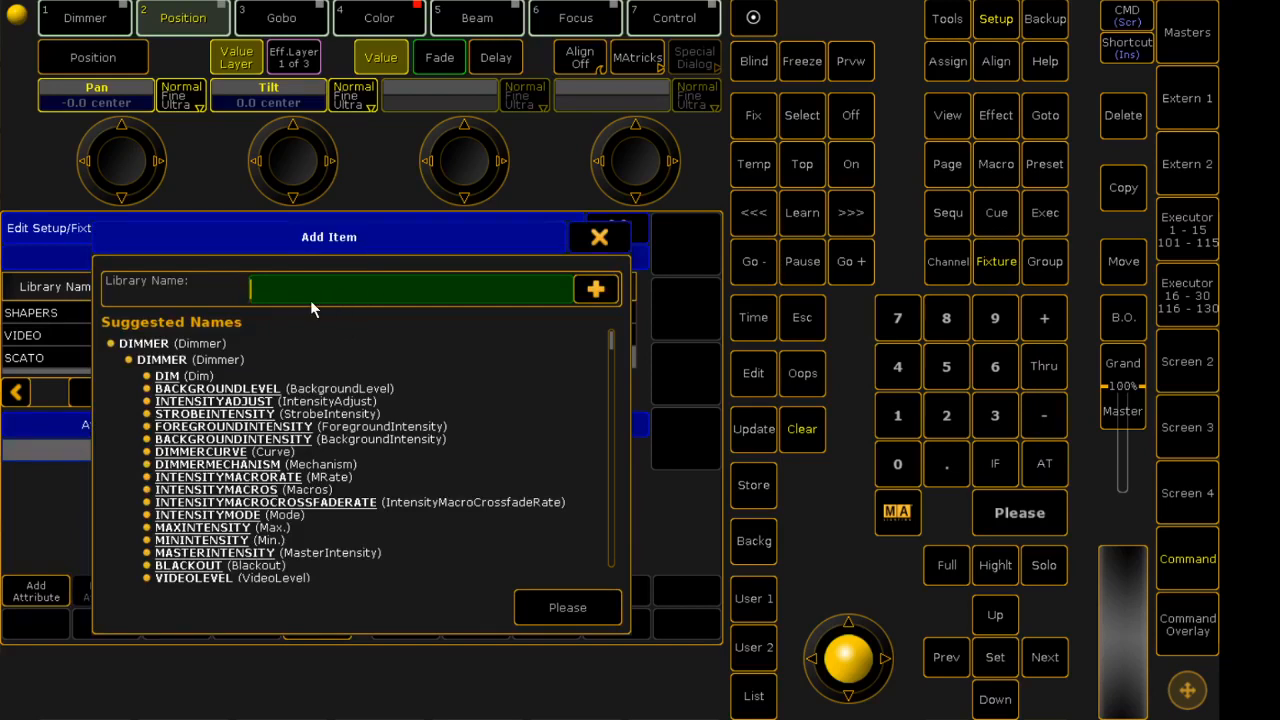
text(PIPI)
key(Return)
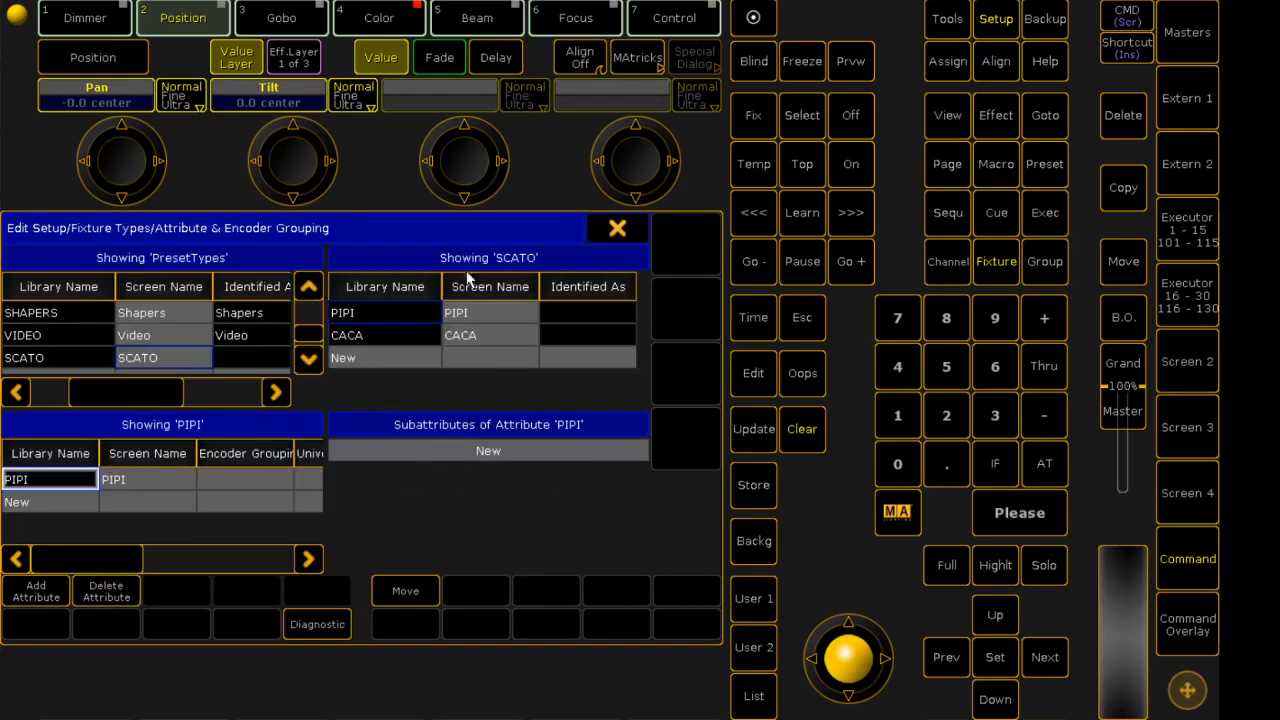
Add a subattribute named PIPI to the PIPI attribute
click(135, 482)
click(521, 449)
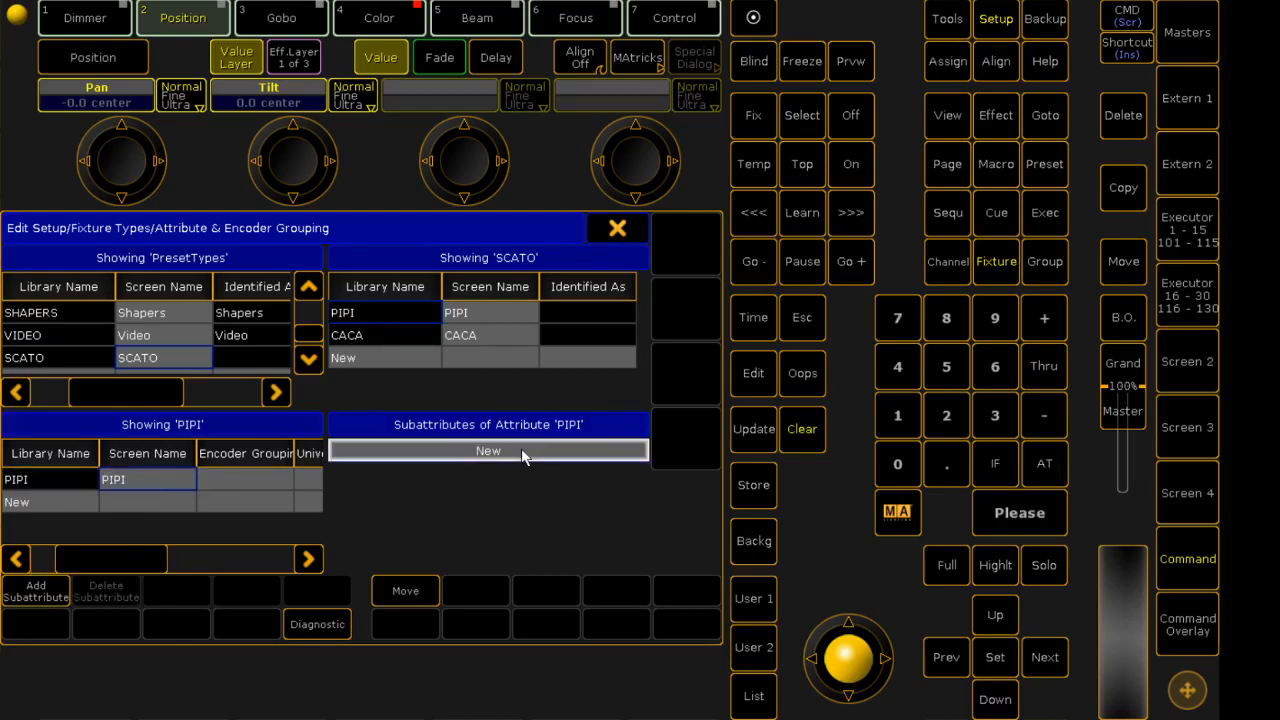
click(521, 451)
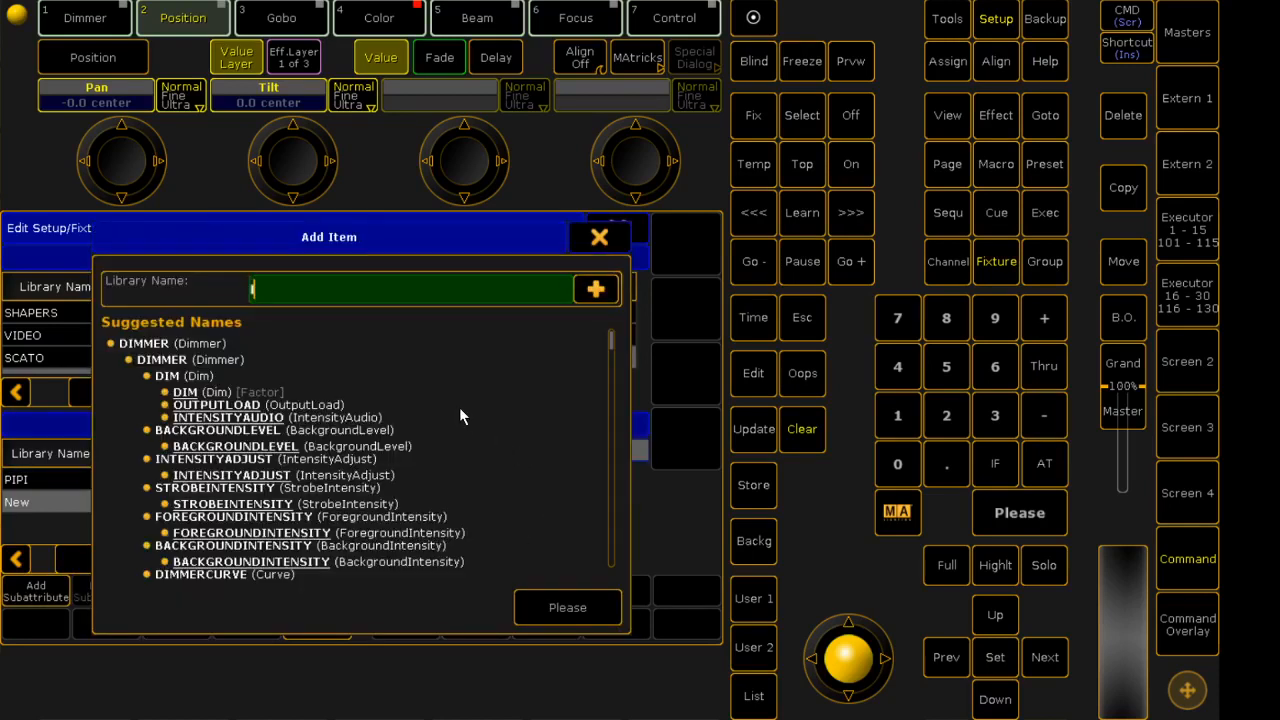
text(IPIP)
key(BackSpace)
key(BackSpace)
key(BackSpace)
key(BackSpace)
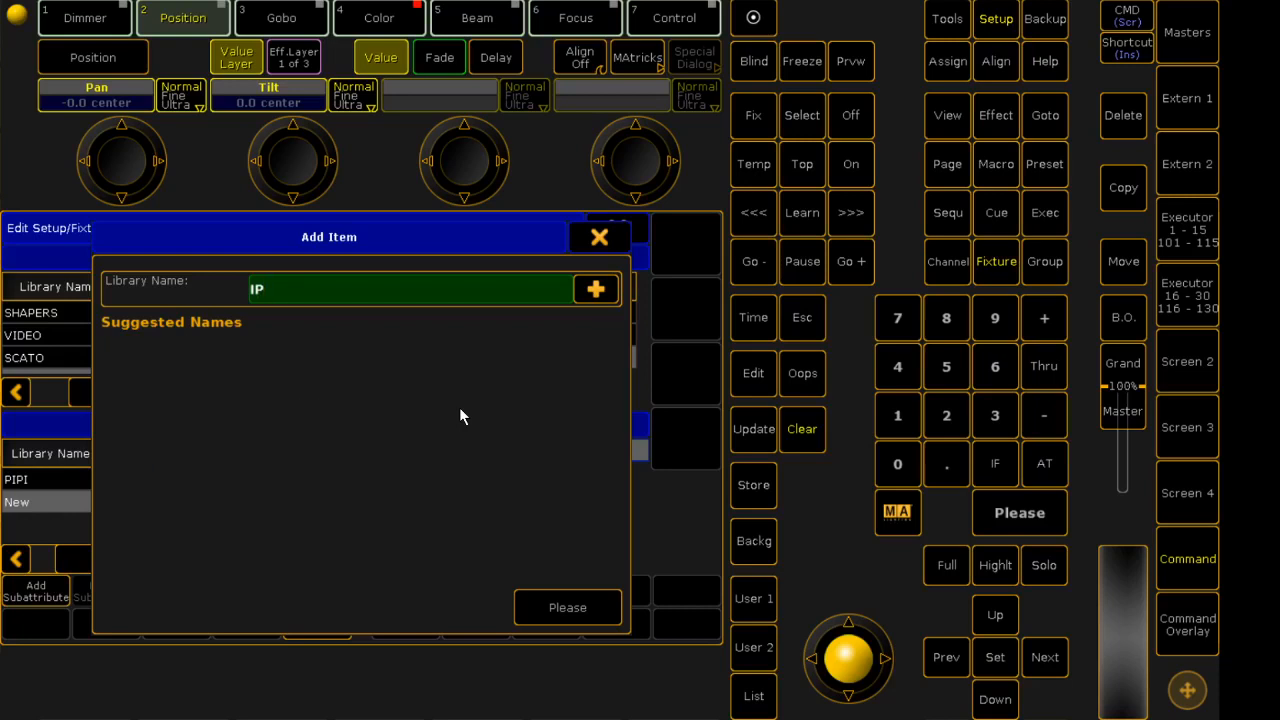
text(PIPI)
key(Return)
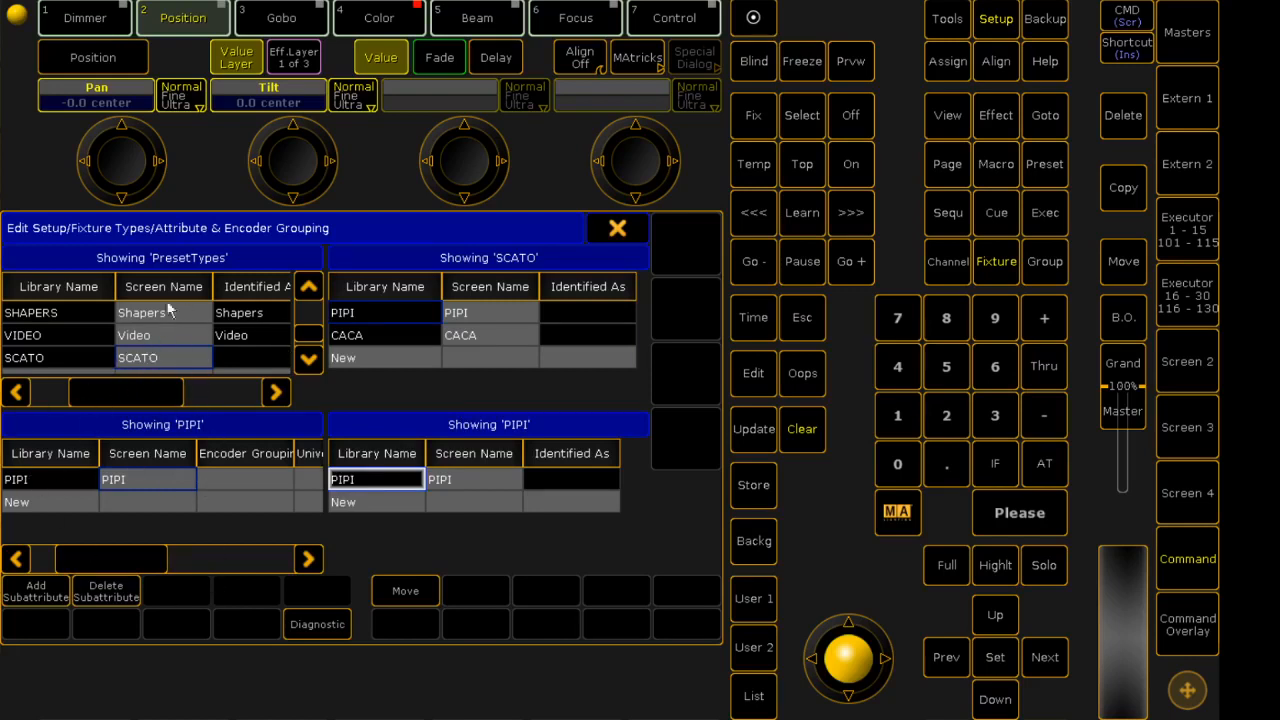
Add an attribute named CACA to the CACA feature of the SCATO preset type
click(479, 340)
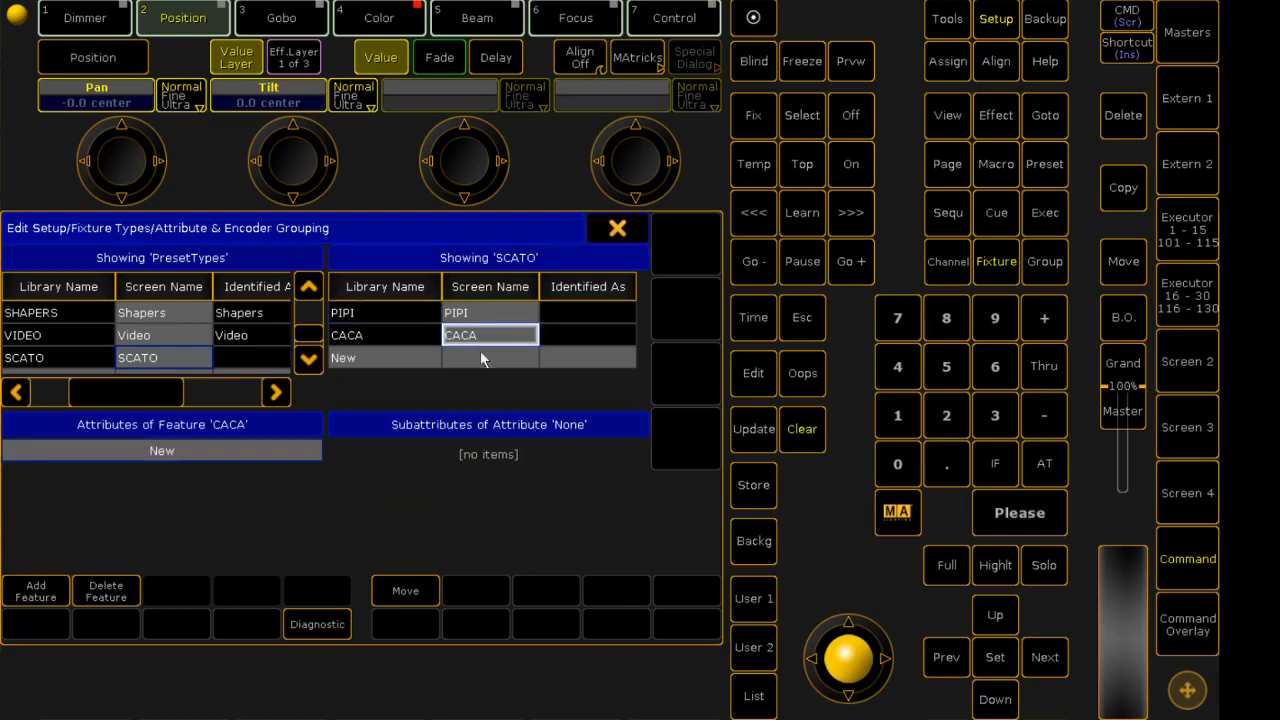
click(178, 451)
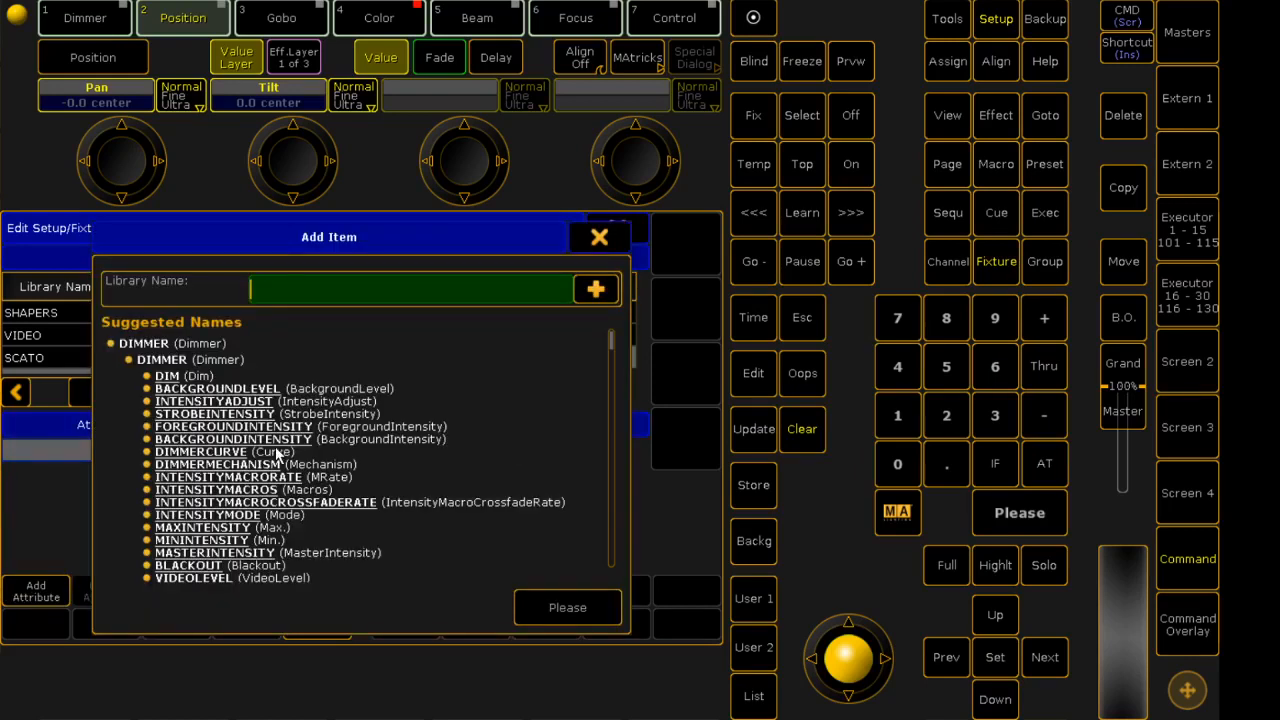
text(CACA)
key(Return)
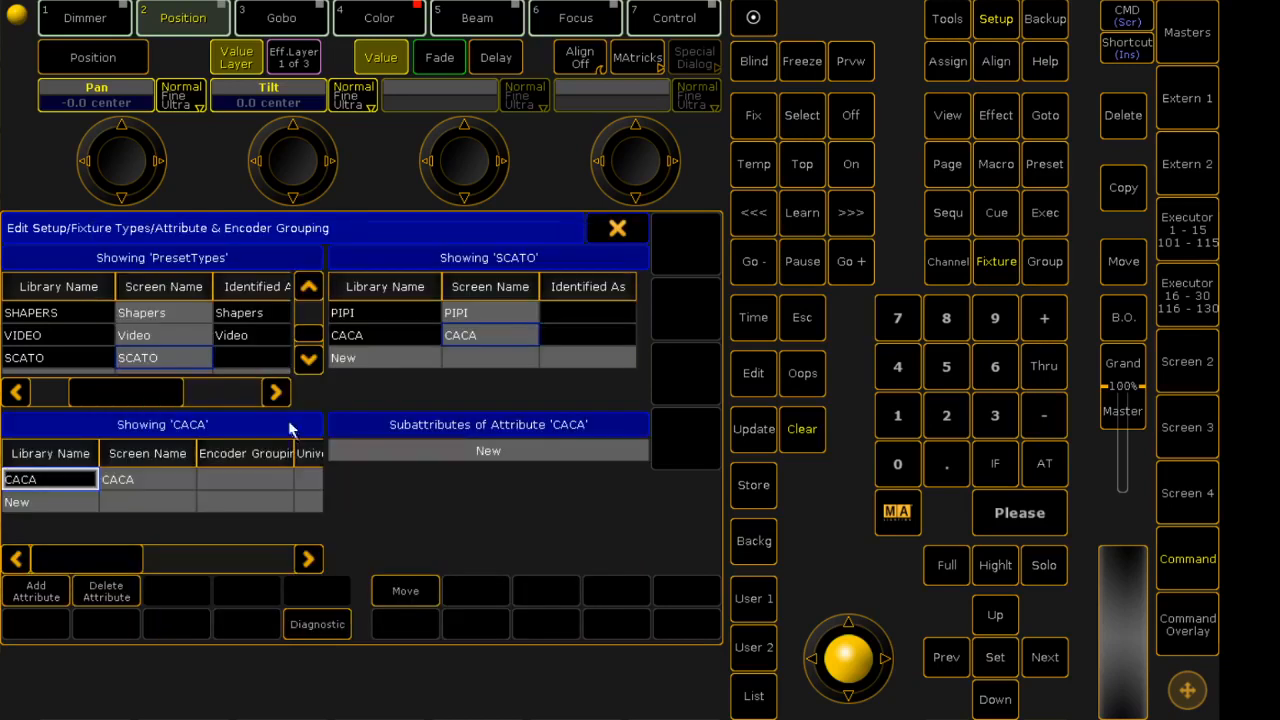
Add a subattribute named CACA to the CACA attribute and close the Attribute & Encoder Grouping window
click(409, 451)
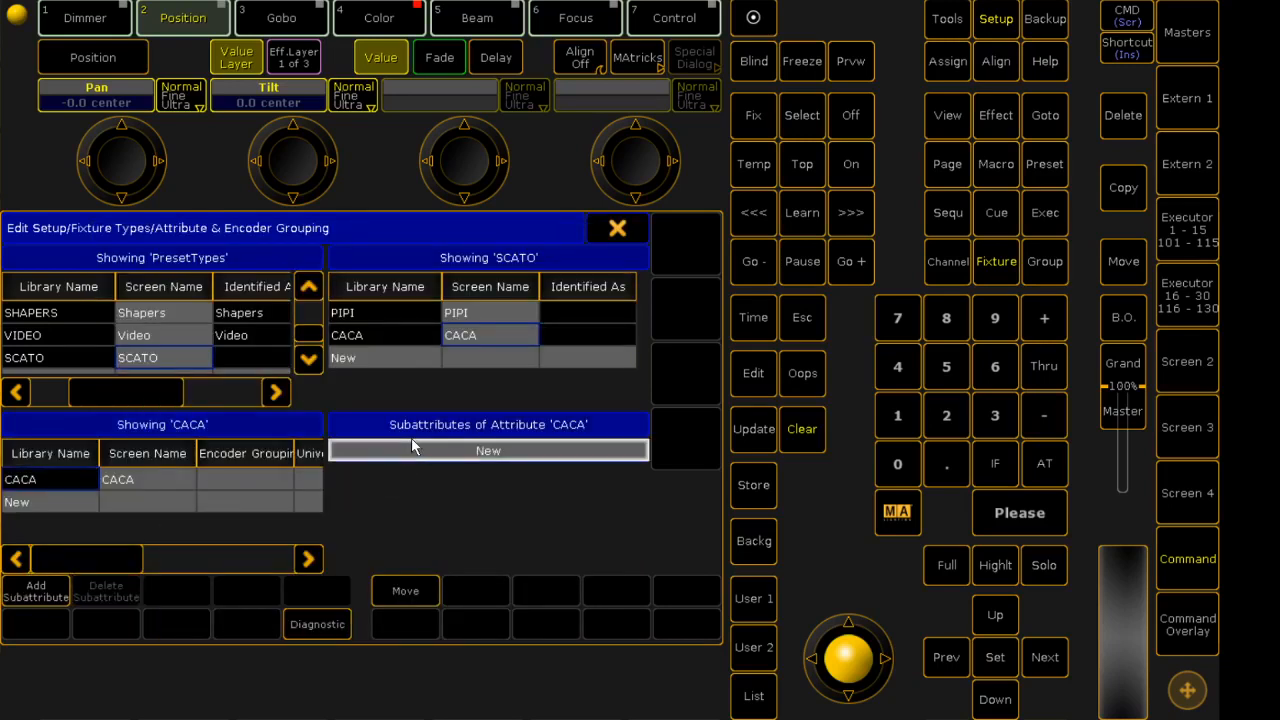
click(411, 441)
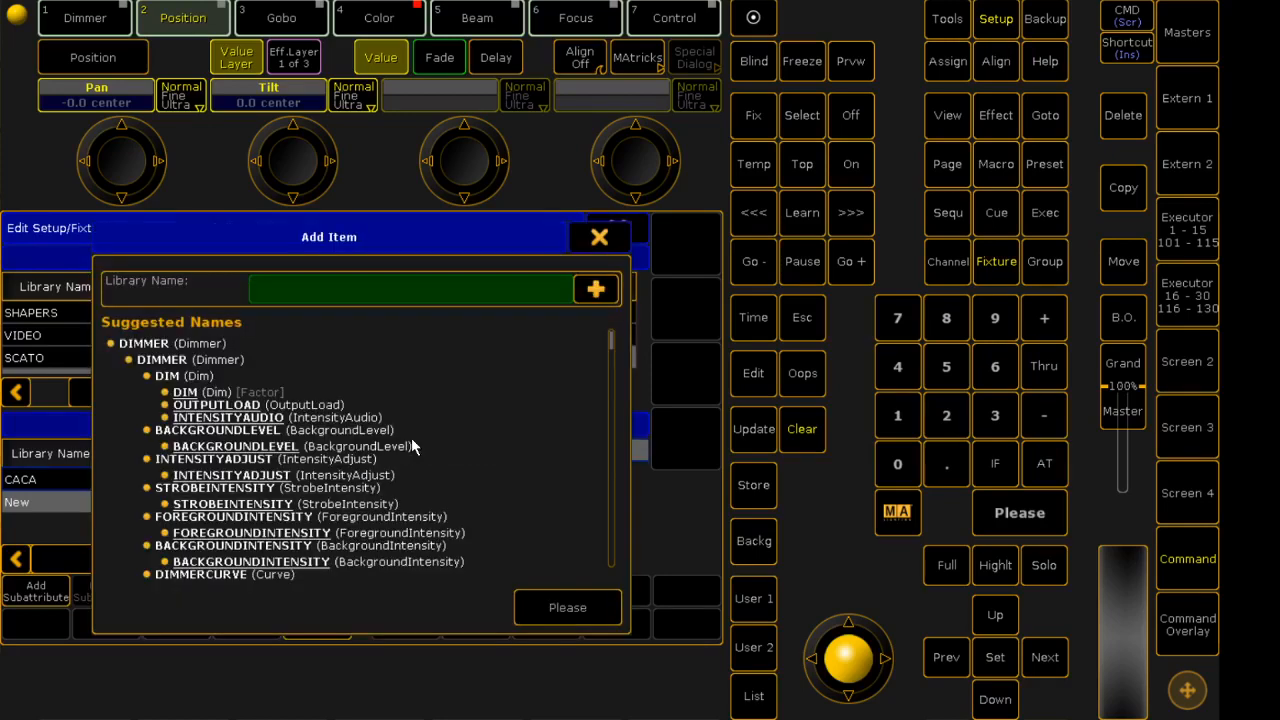
text(cACA)
key(Return)
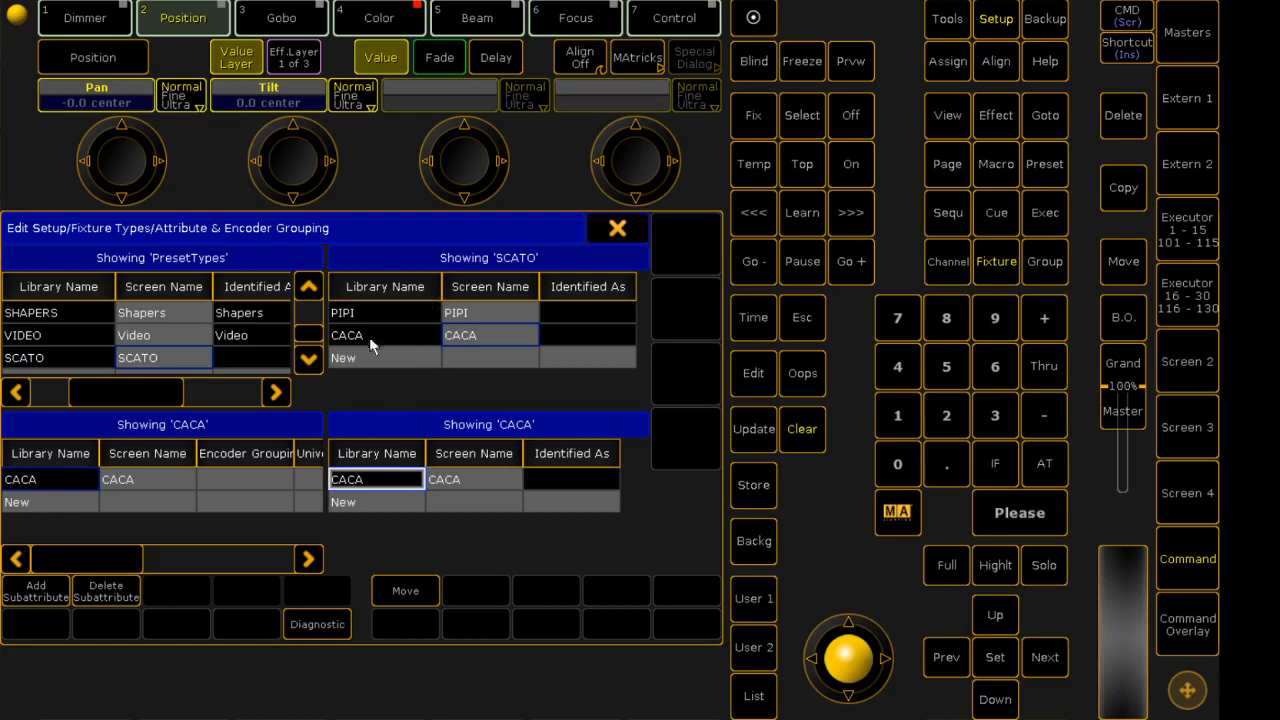
click(617, 230)
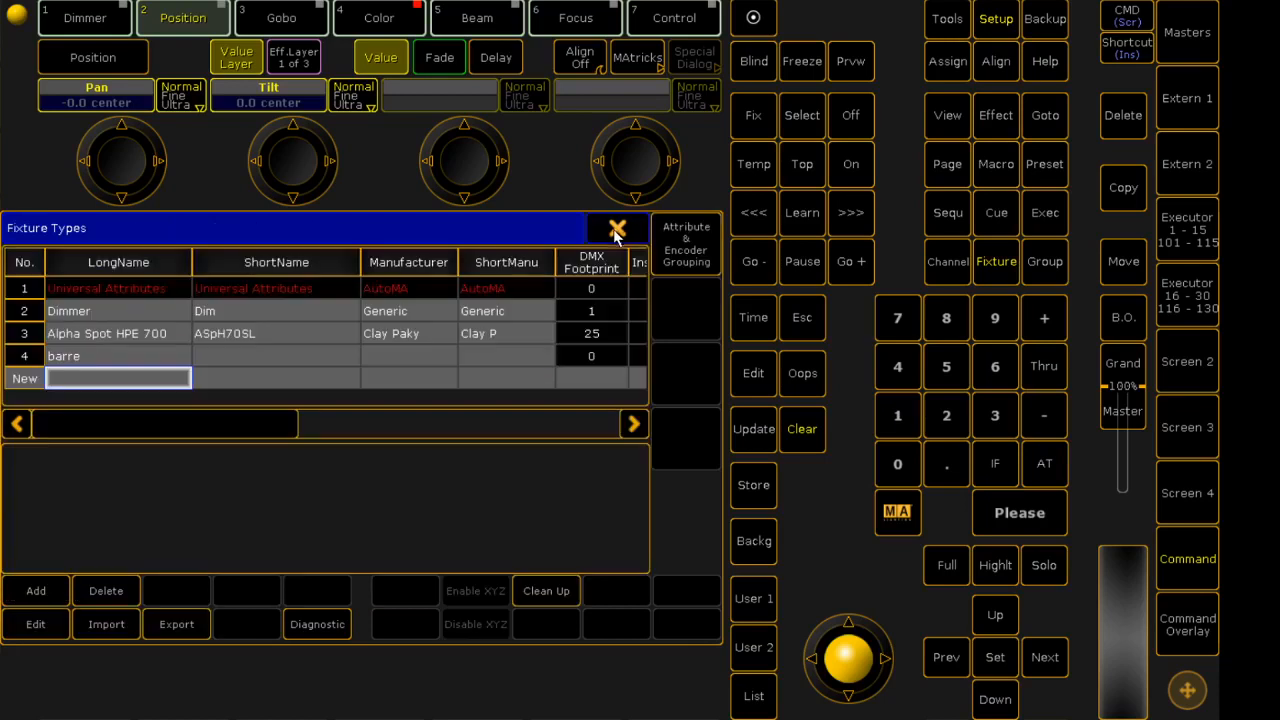
Edit the Alpha Spot HPE 700 fixture type and replace channel 4's EFFECTWHEEL attribute with PIPI from the SCATO preset type
click(104, 334)
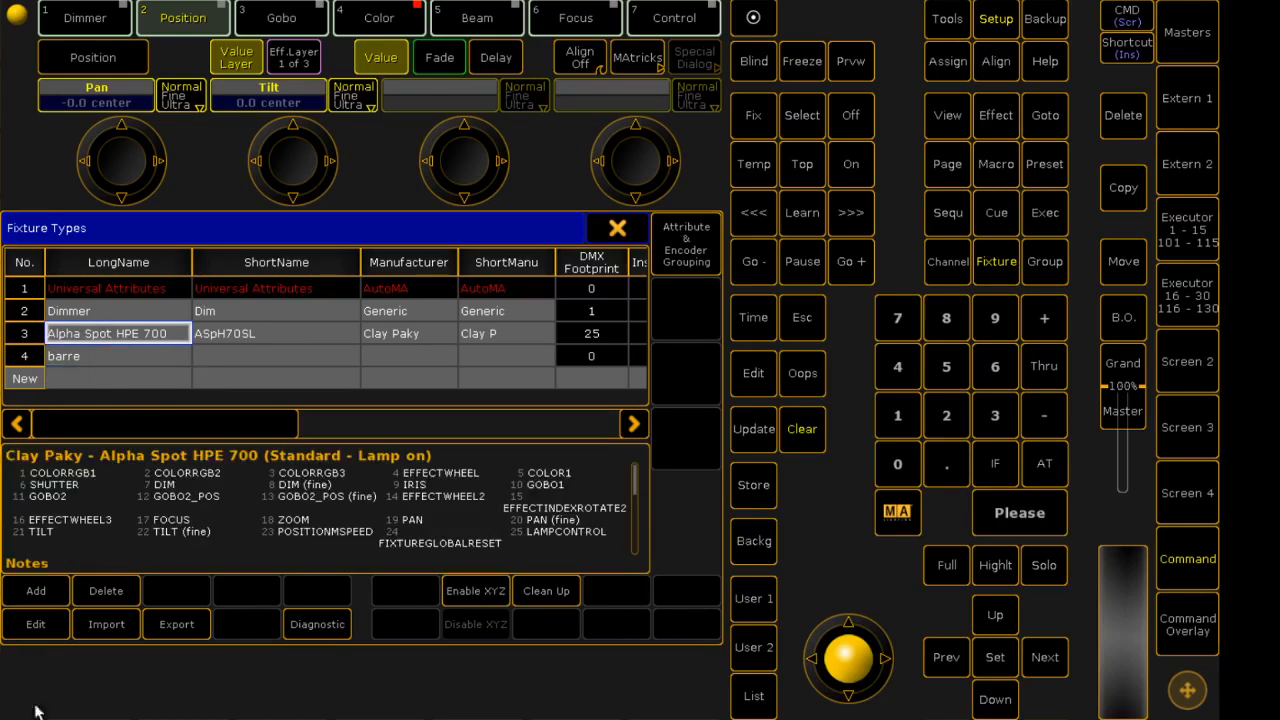
click(35, 625)
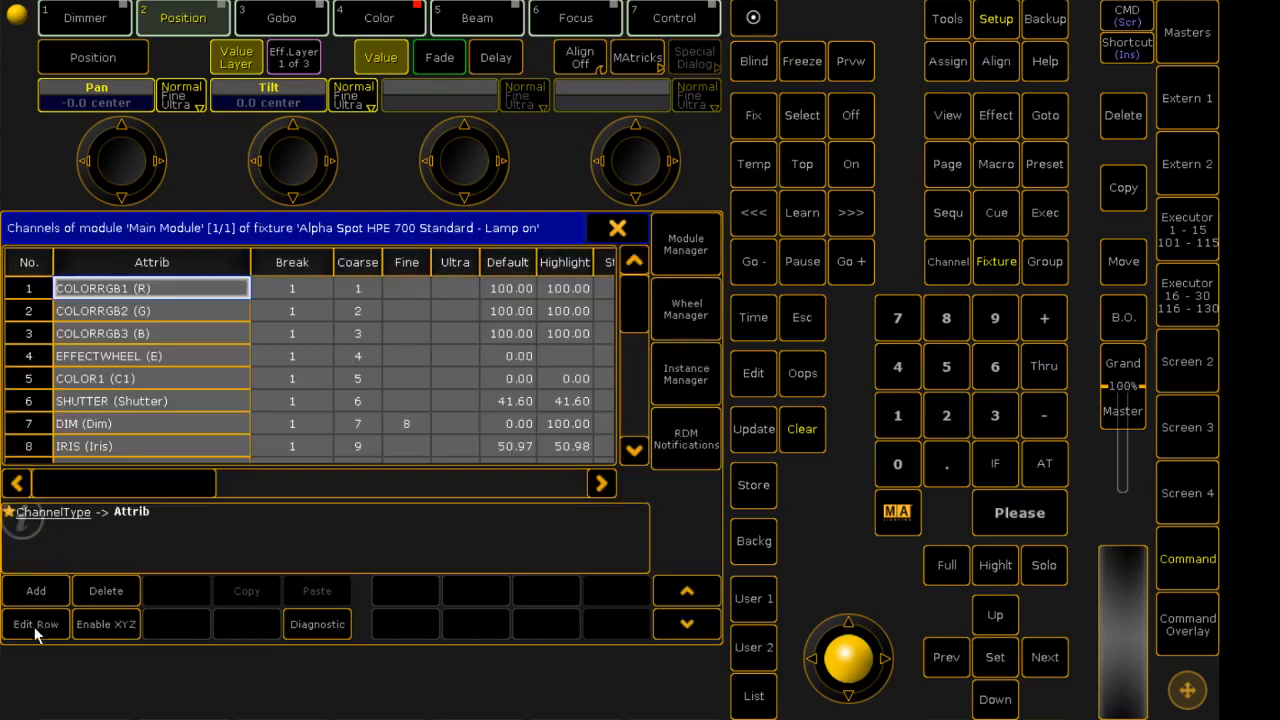
click(123, 358)
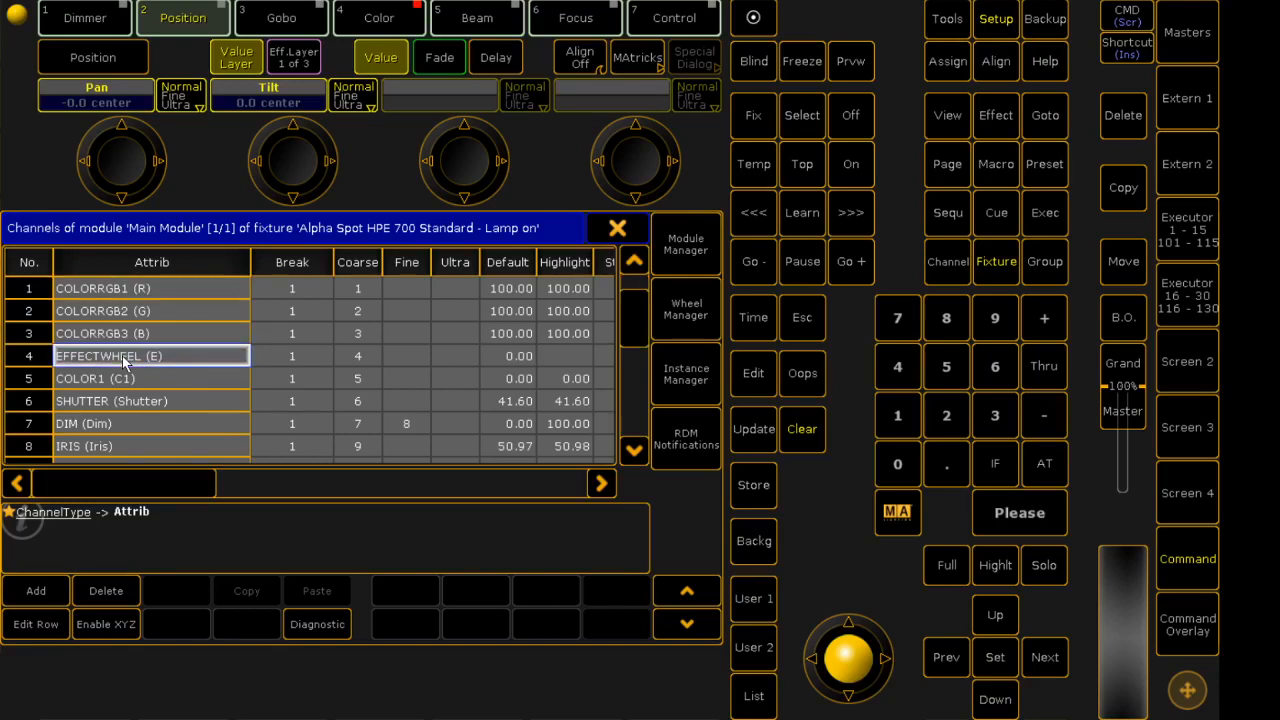
click(122, 355)
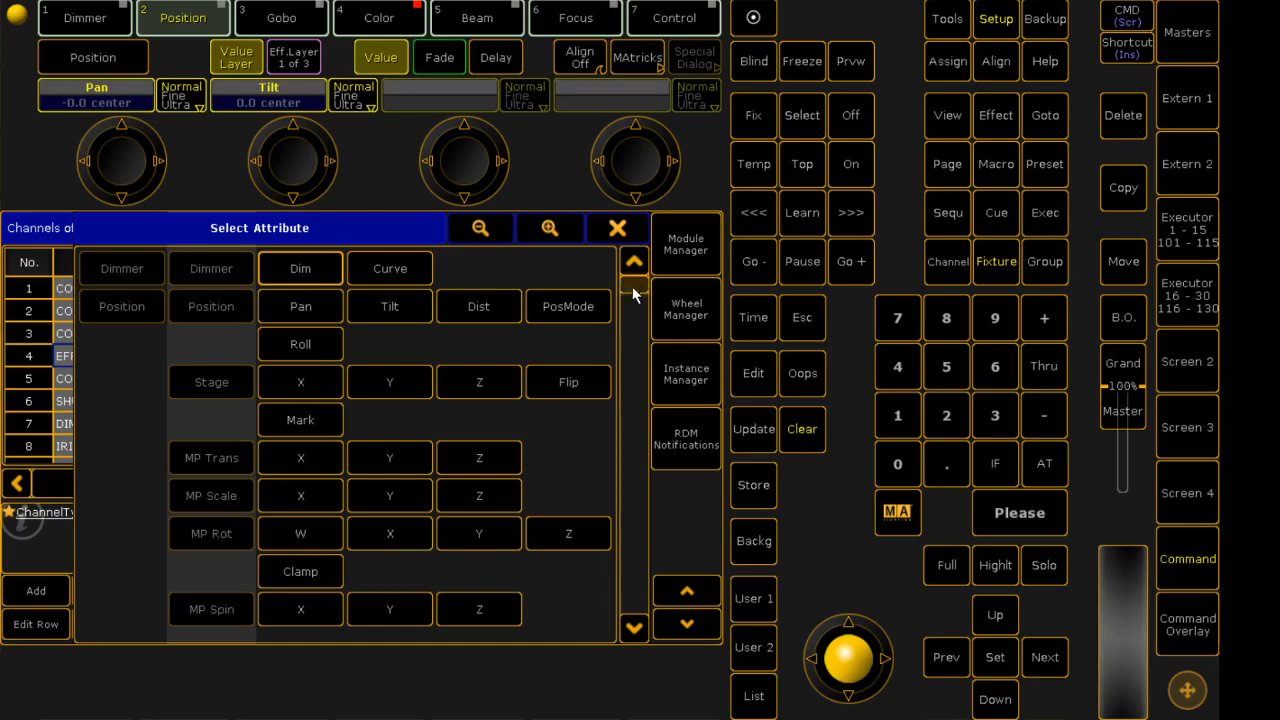
drag(632, 286, 635, 606)
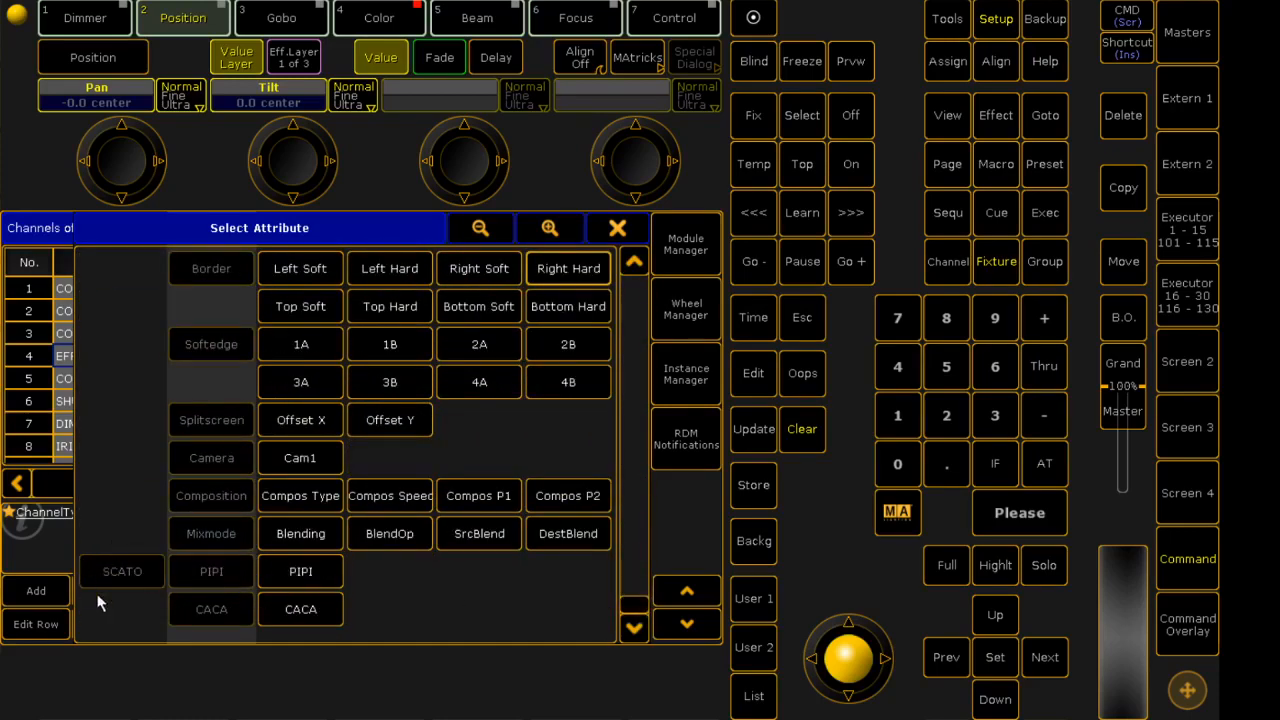
click(302, 572)
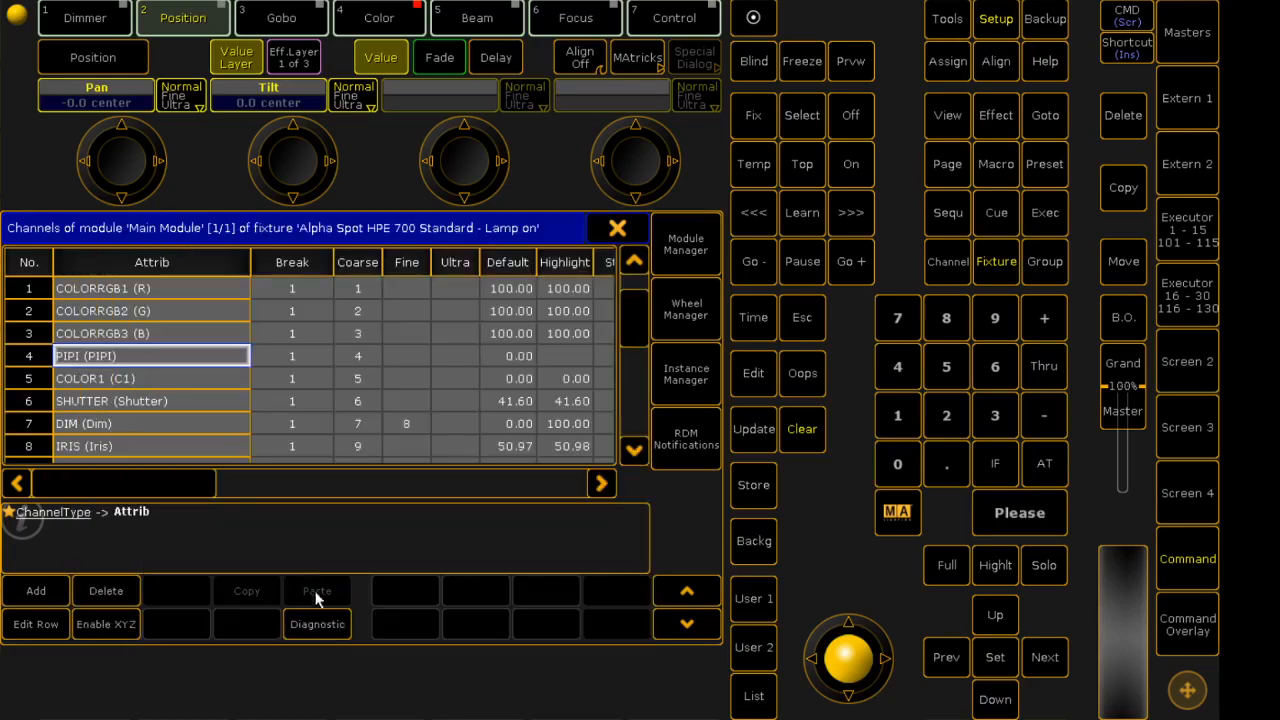
Replace channel 5's COLOR1 attribute with CACA, then close the channel list and the Fixture Types window
click(96, 378)
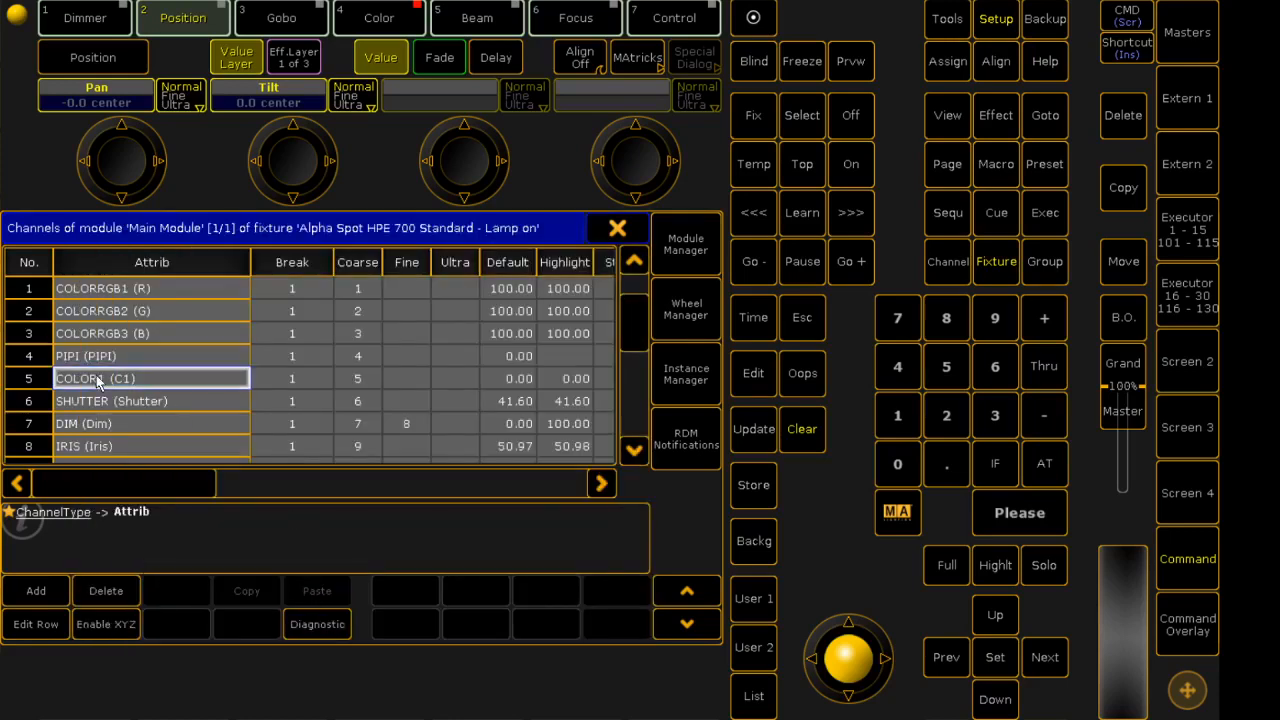
click(96, 376)
click(299, 610)
click(617, 228)
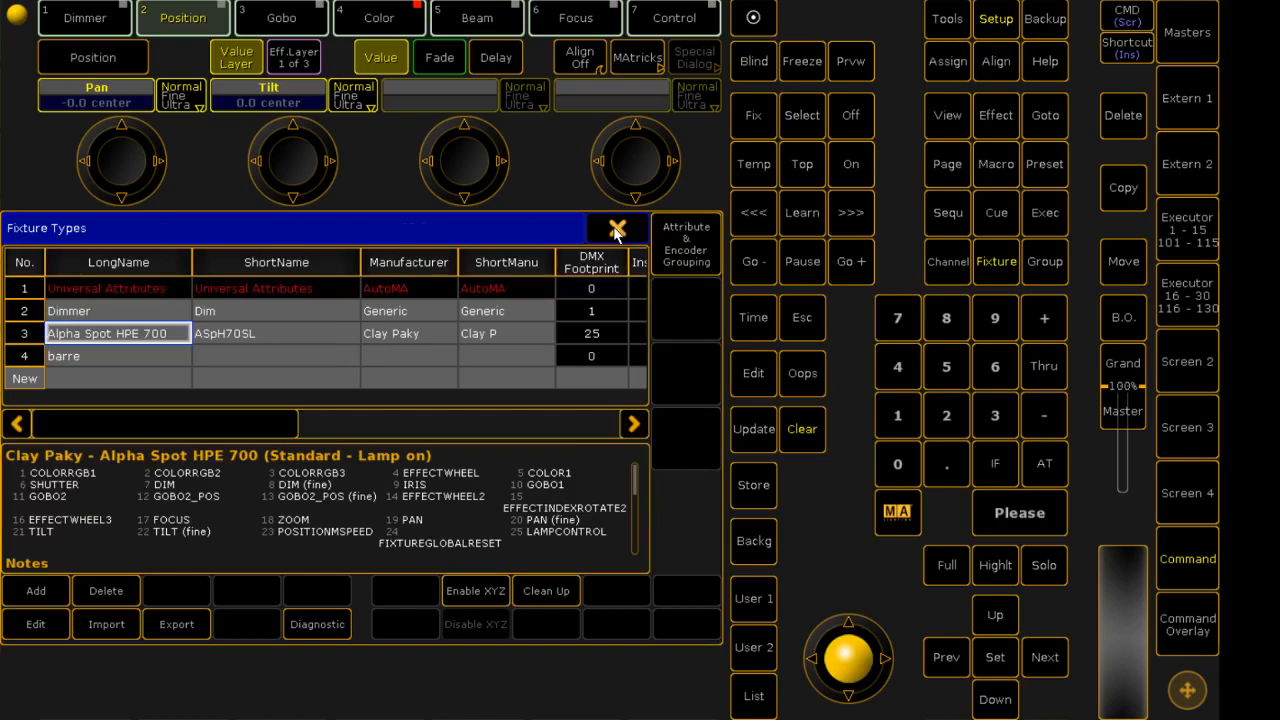
click(617, 228)
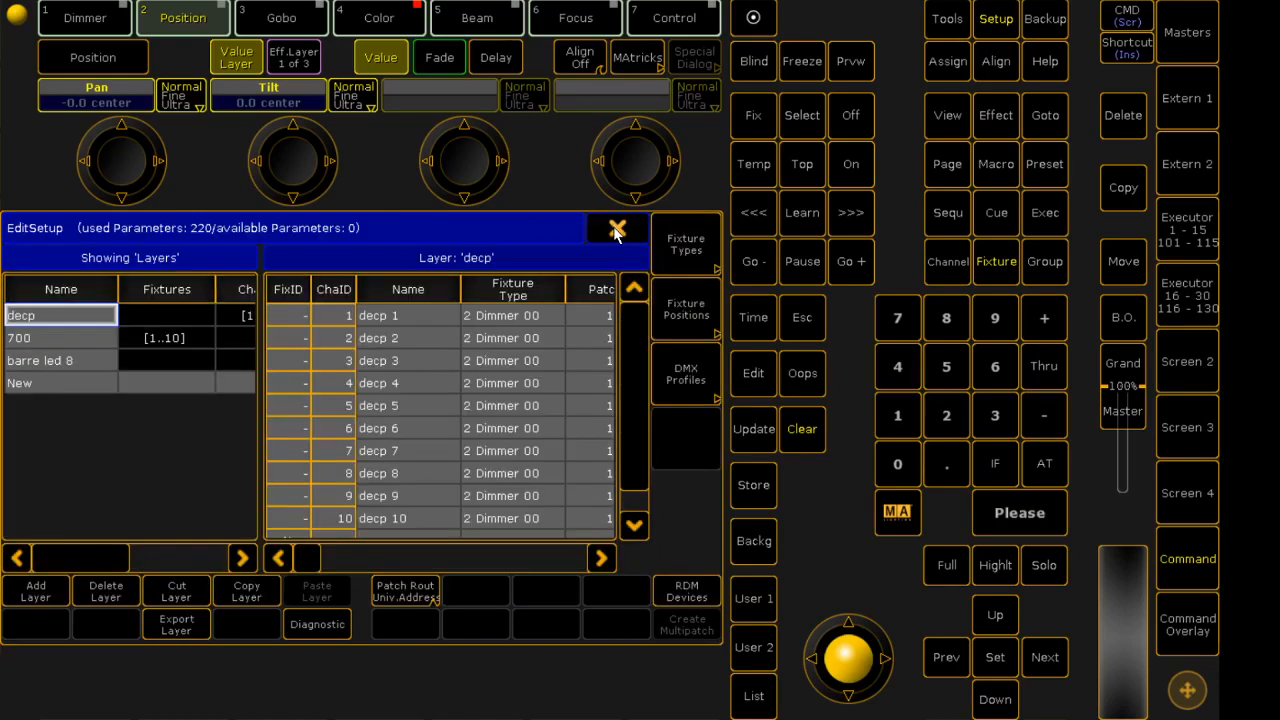
Reassign the Alpha Spot HPE 700 Standard - Lamp on fixture type to all fixtures in layer 700
click(64, 338)
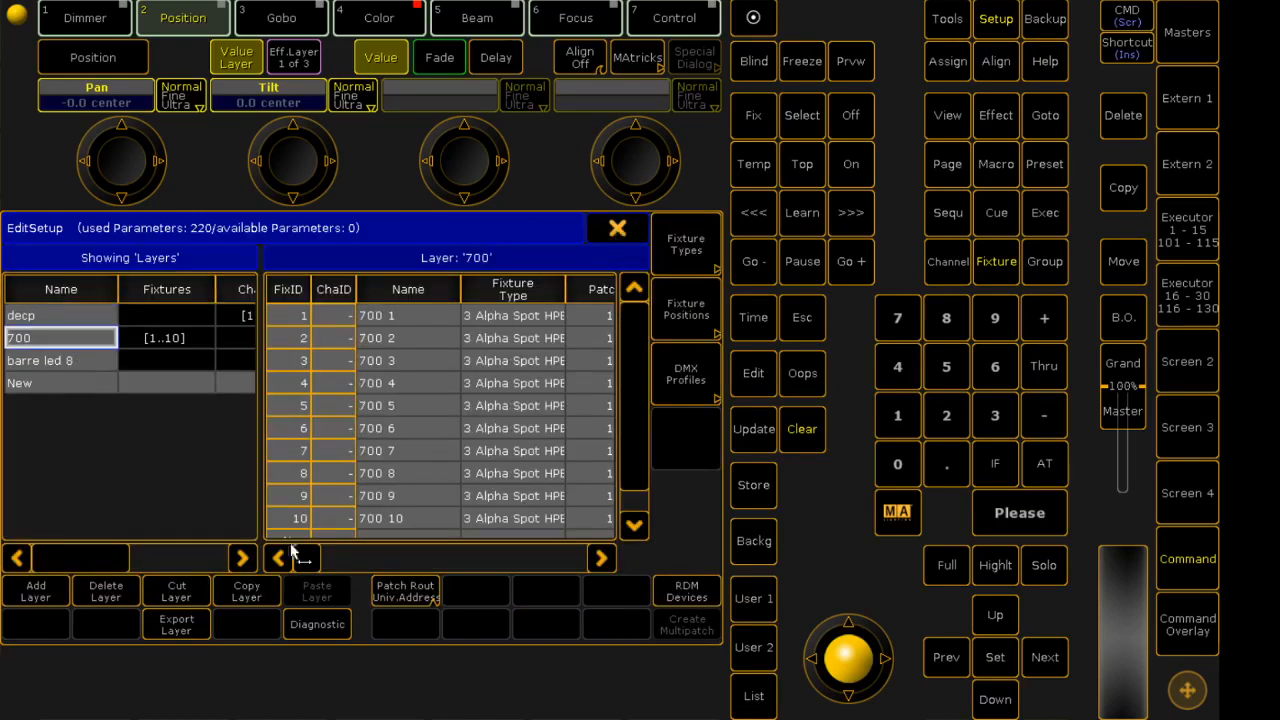
click(511, 288)
click(513, 320)
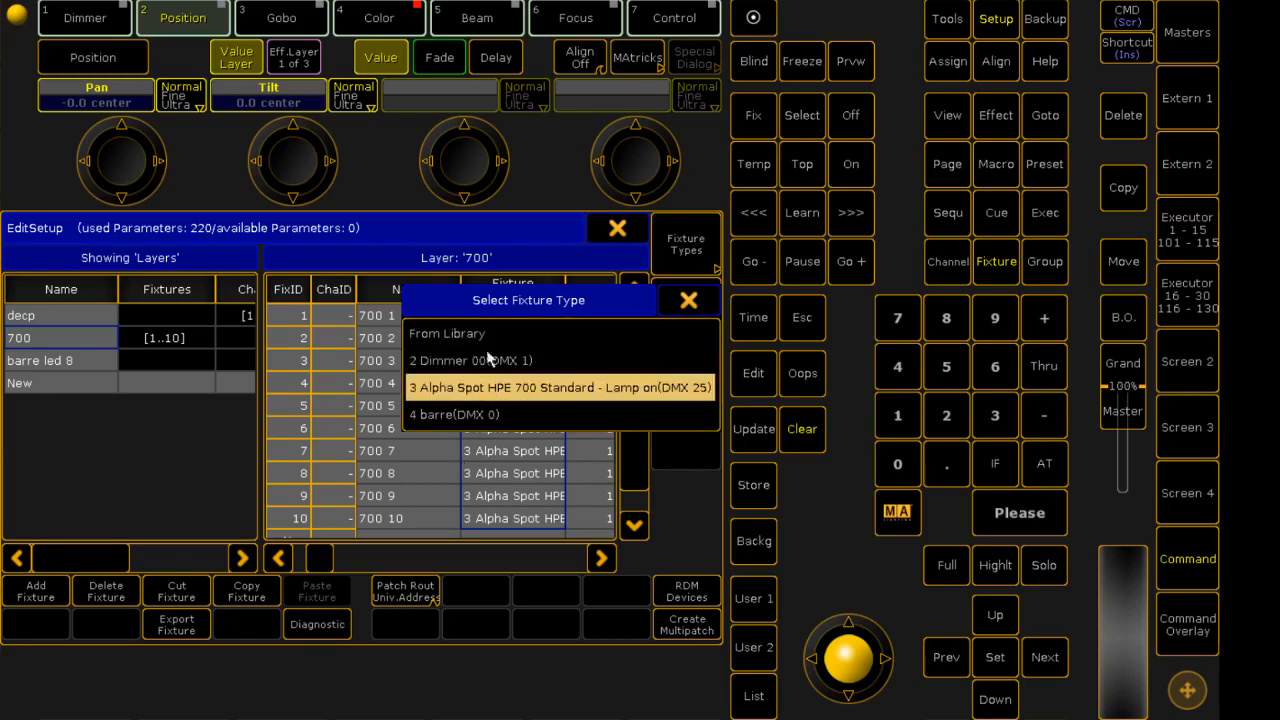
click(688, 302)
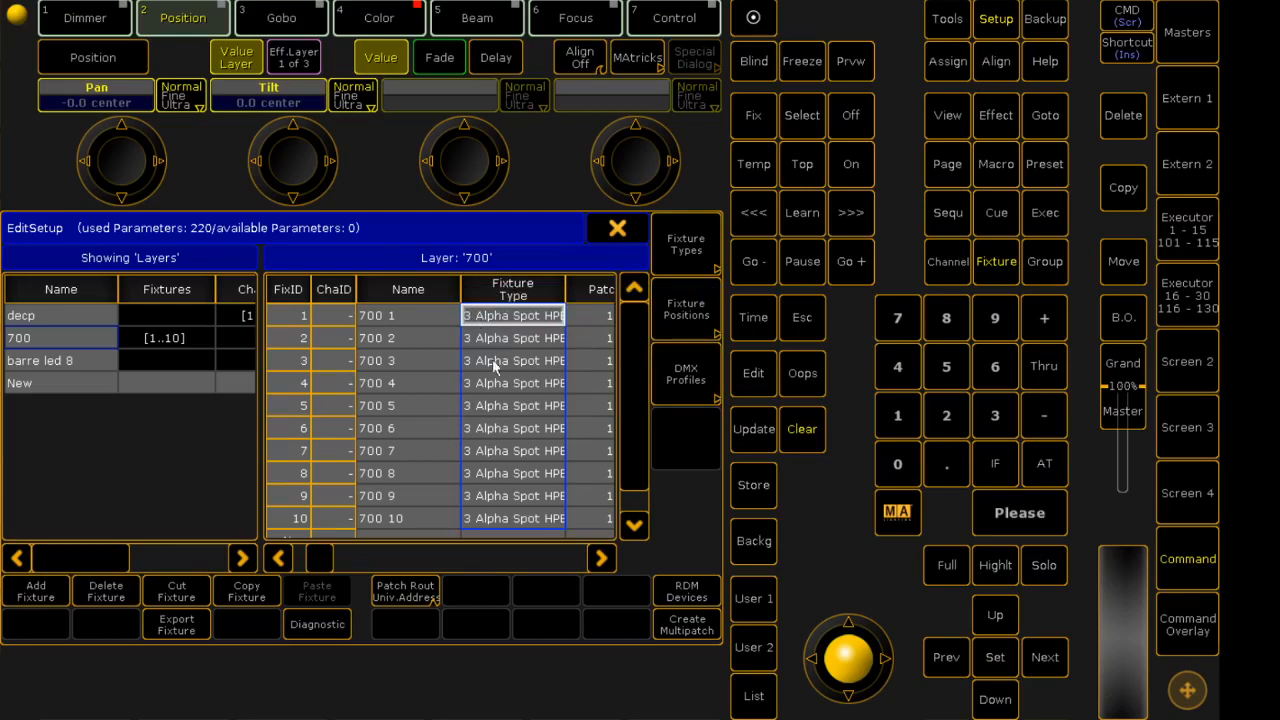
click(685, 245)
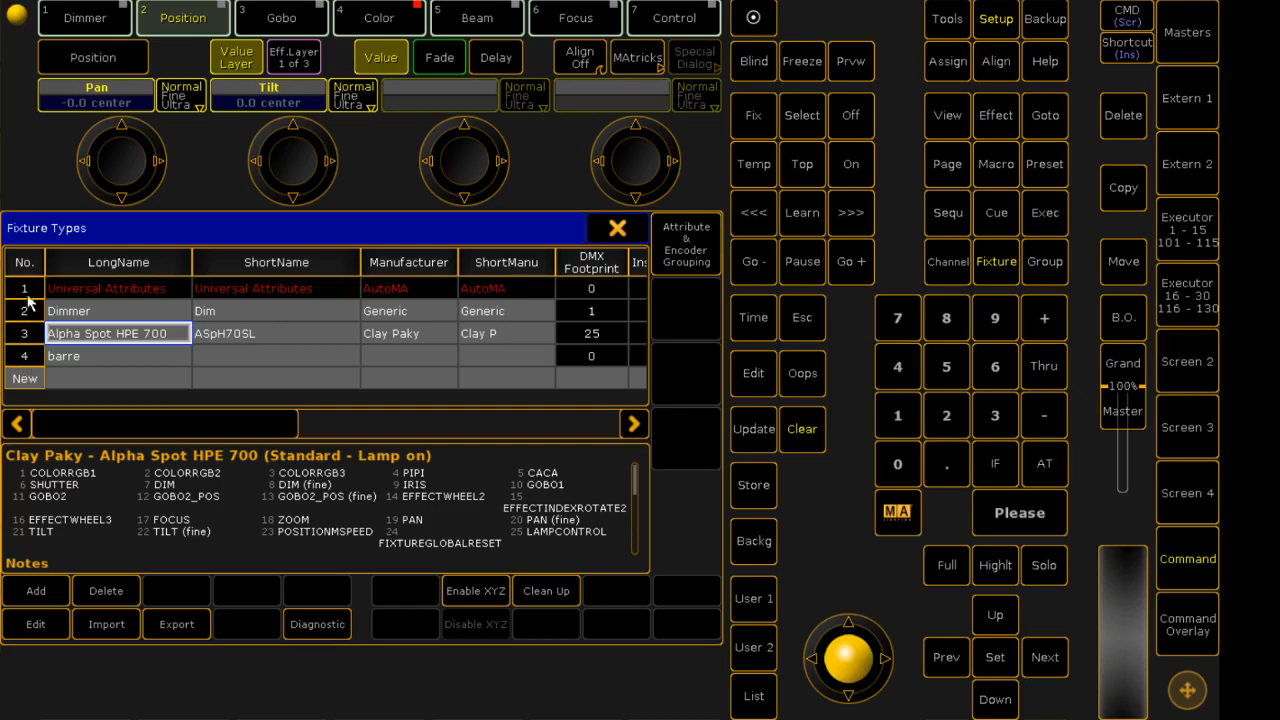
click(612, 229)
click(500, 338)
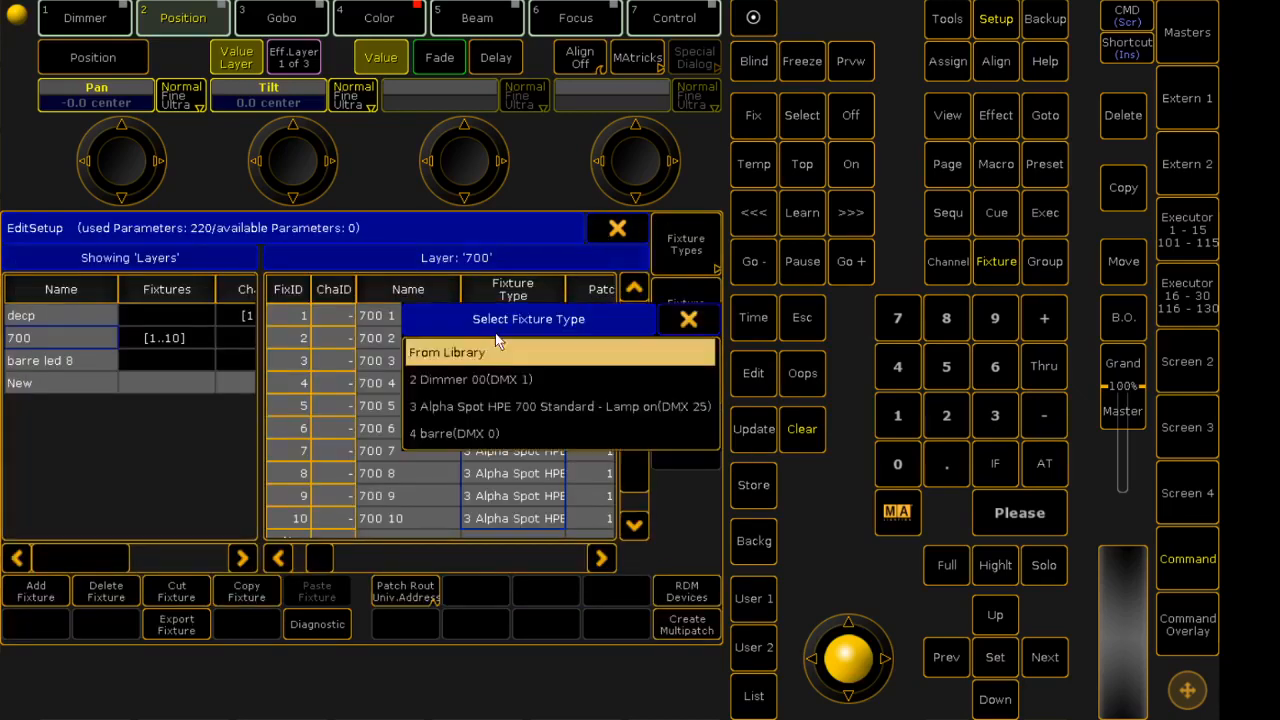
click(490, 414)
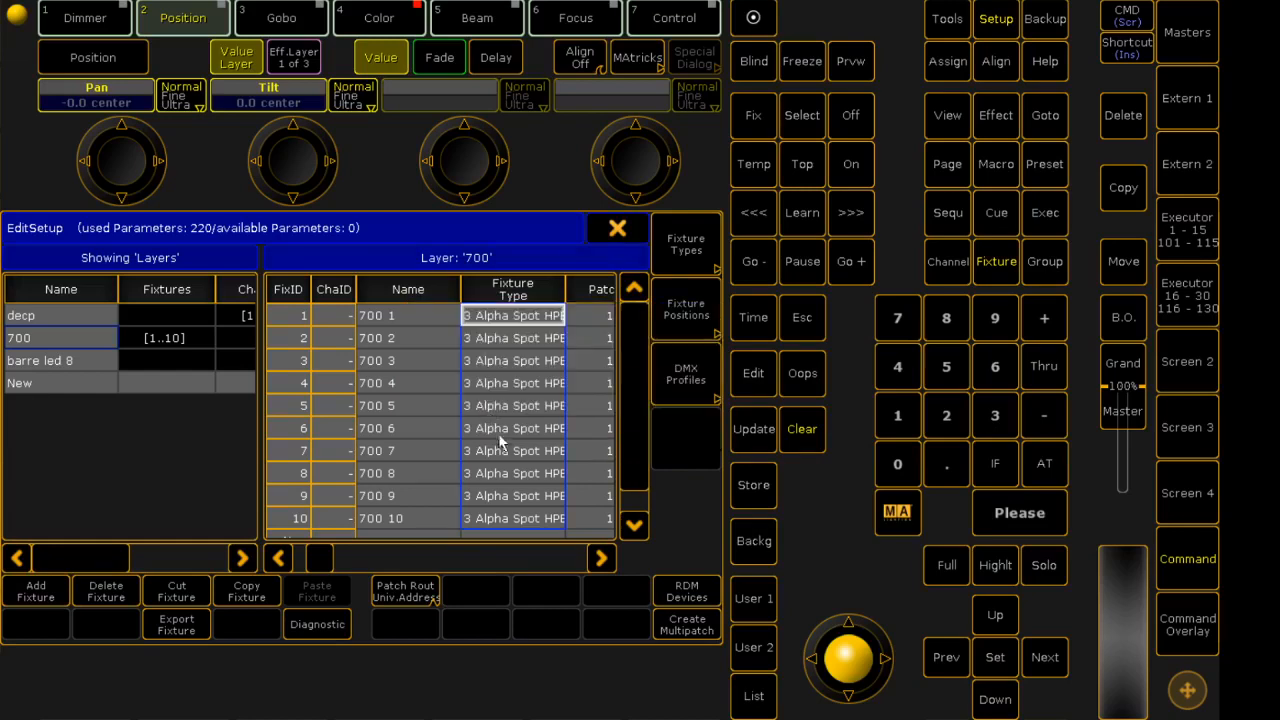
Leave the patch and fixture schedule, saving the changes, and close Setup
click(617, 230)
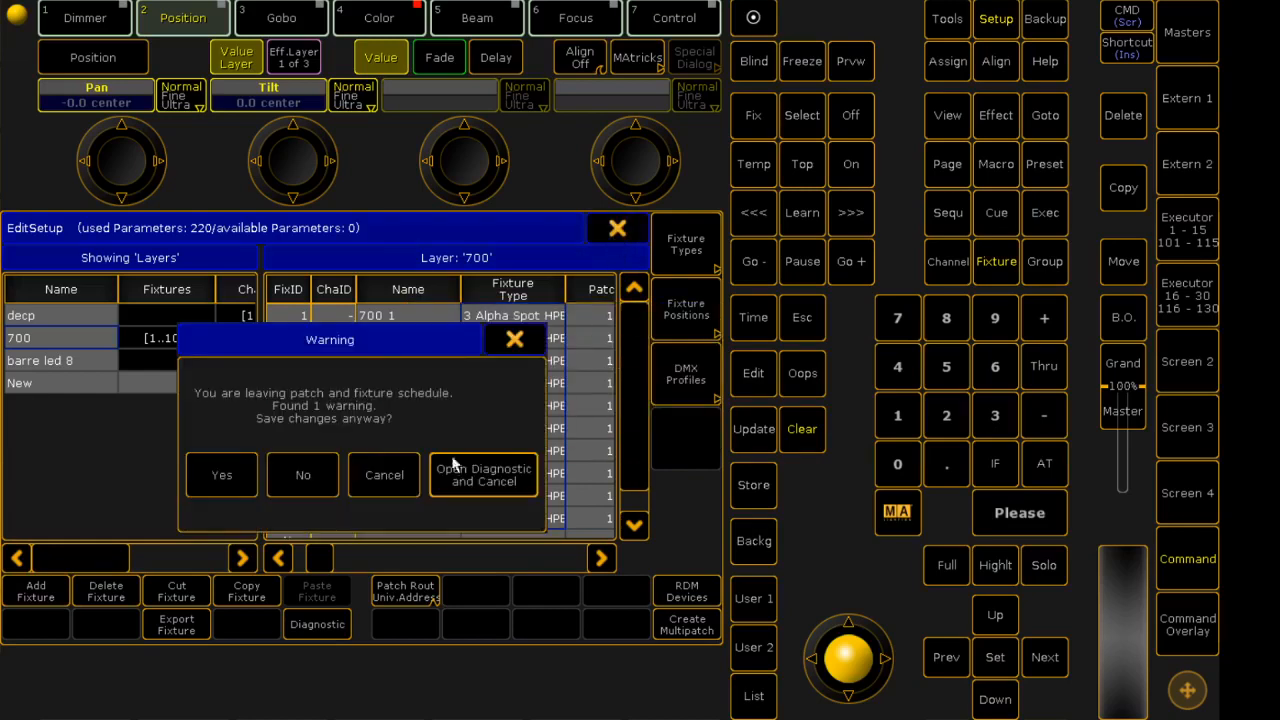
click(222, 475)
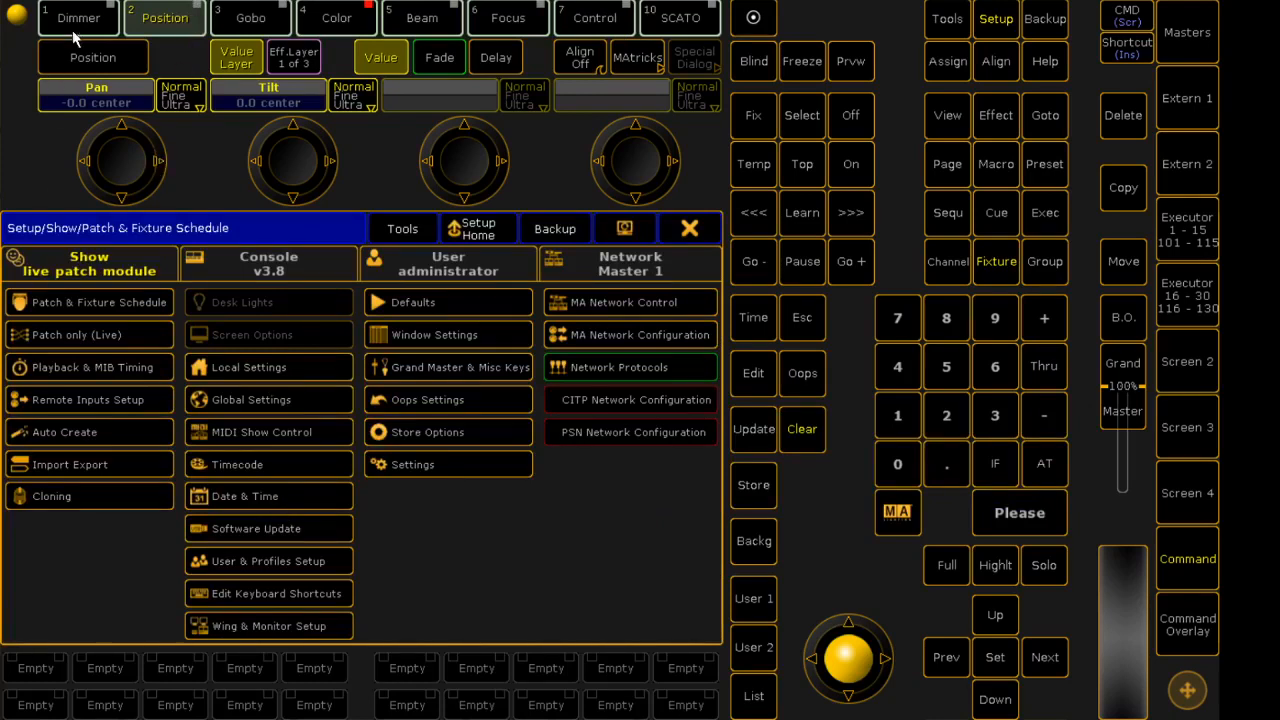
click(686, 228)
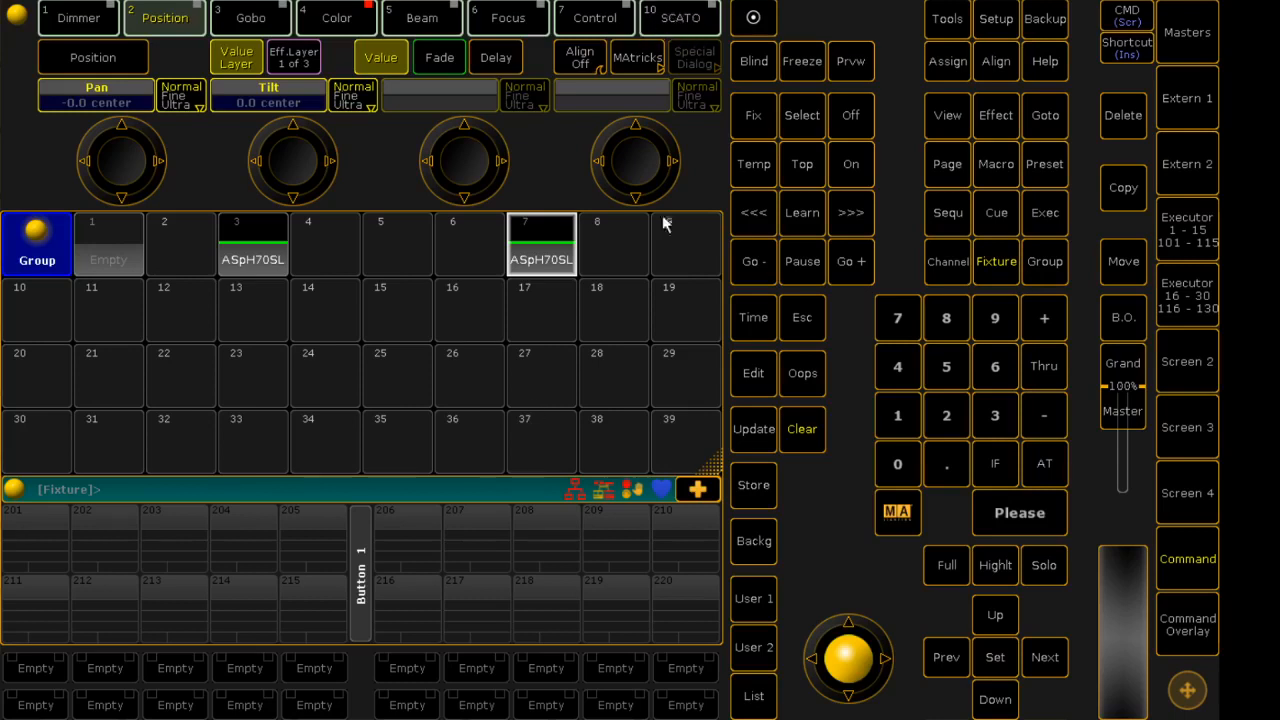
View the SCATO preset type's encoders and switch from the PIPI feature to CACA
click(681, 20)
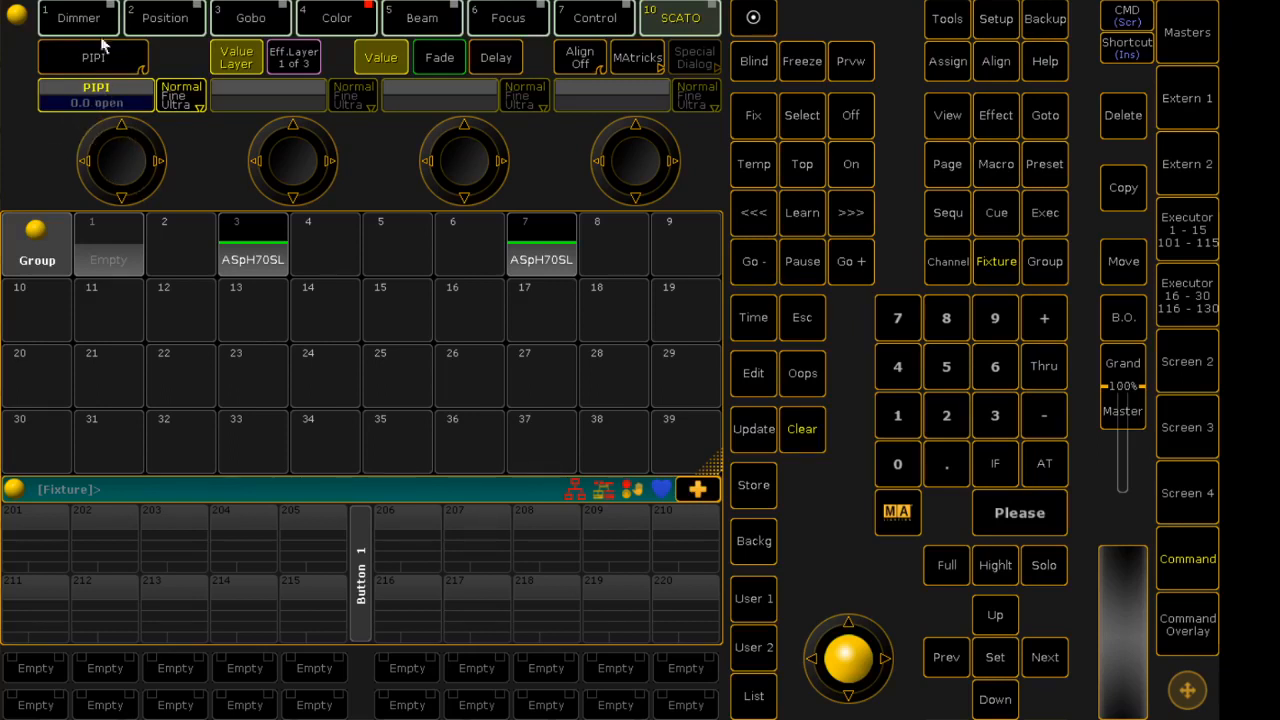
click(118, 67)
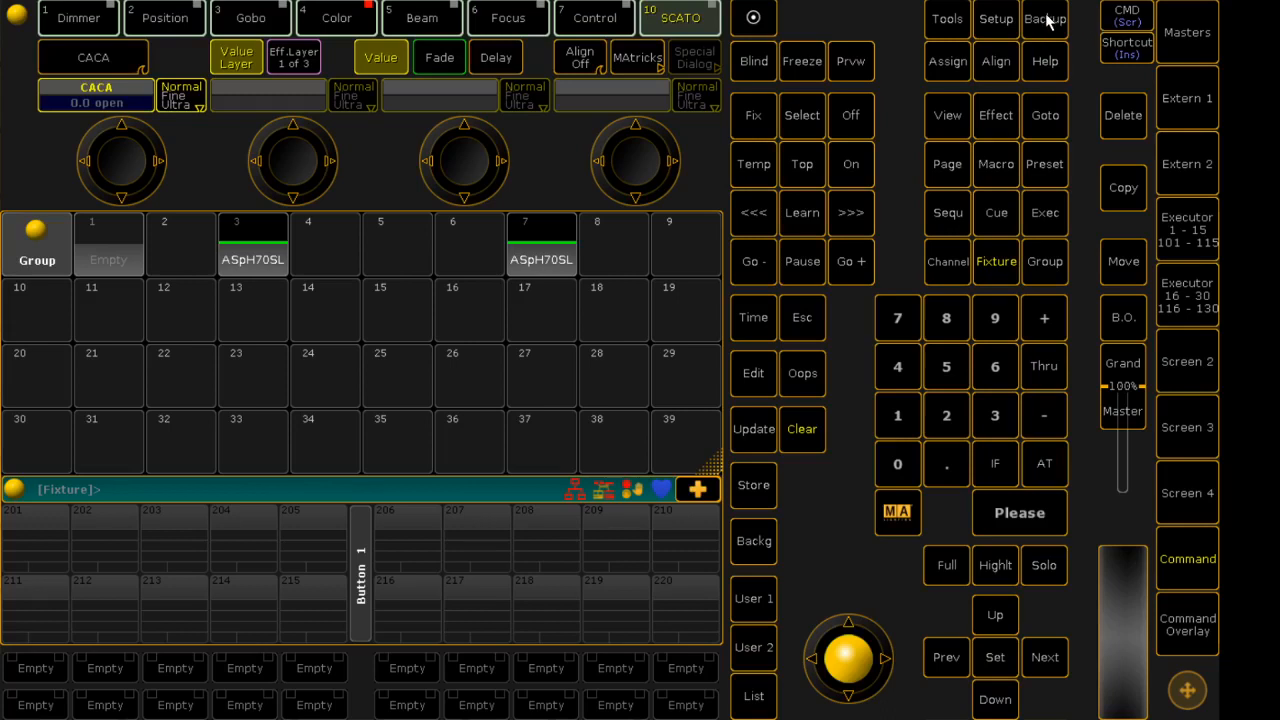
Edit the bar led 8 bit fixture type in Setup and add seven module instances after the first
click(1010, 20)
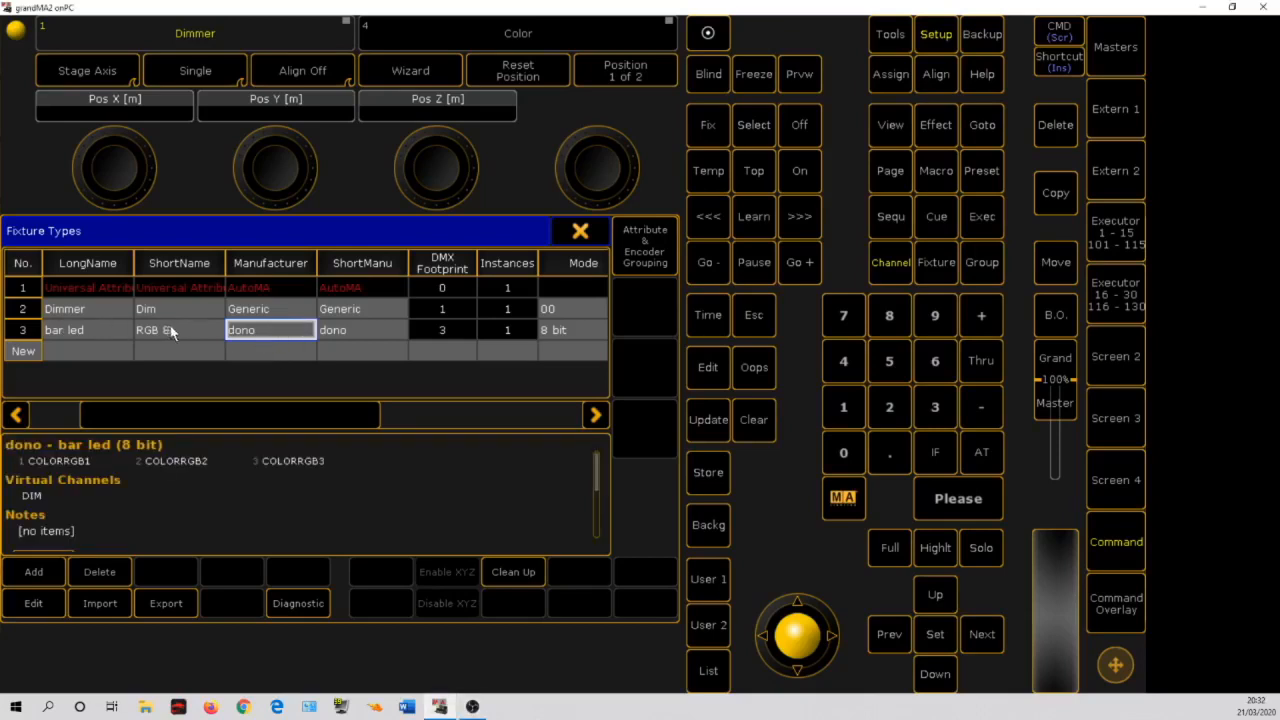
click(59, 605)
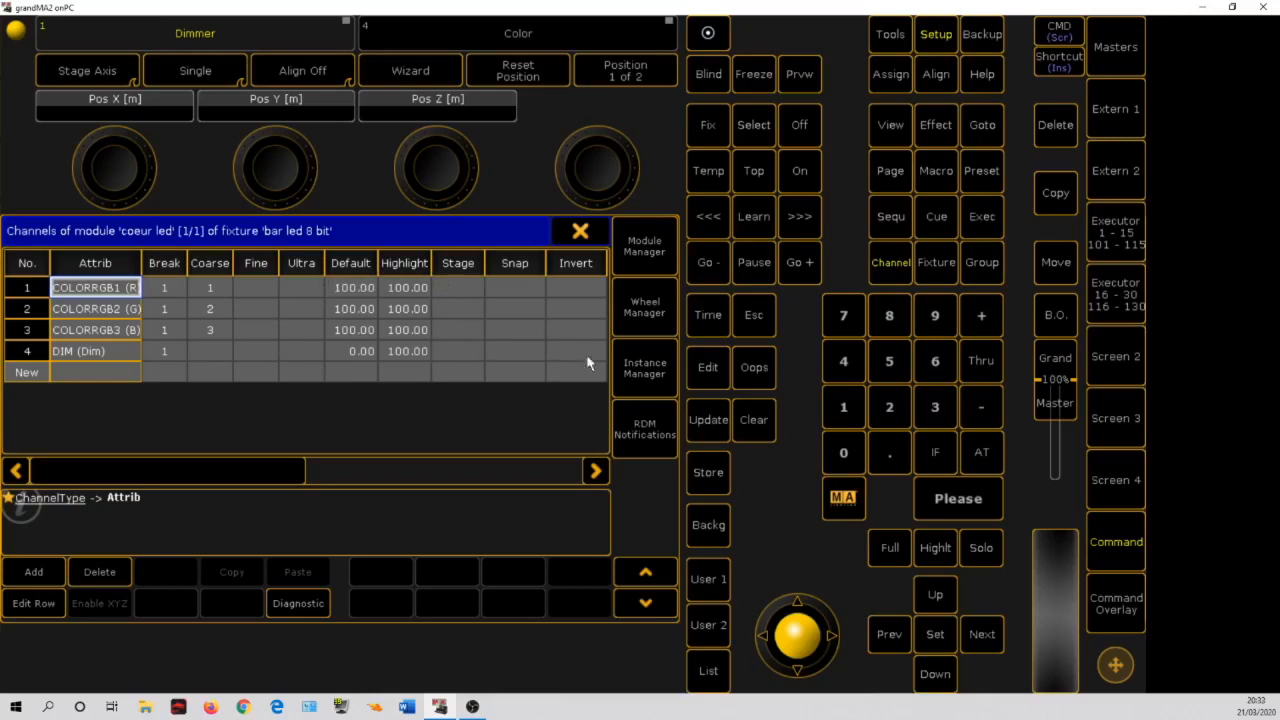
click(646, 372)
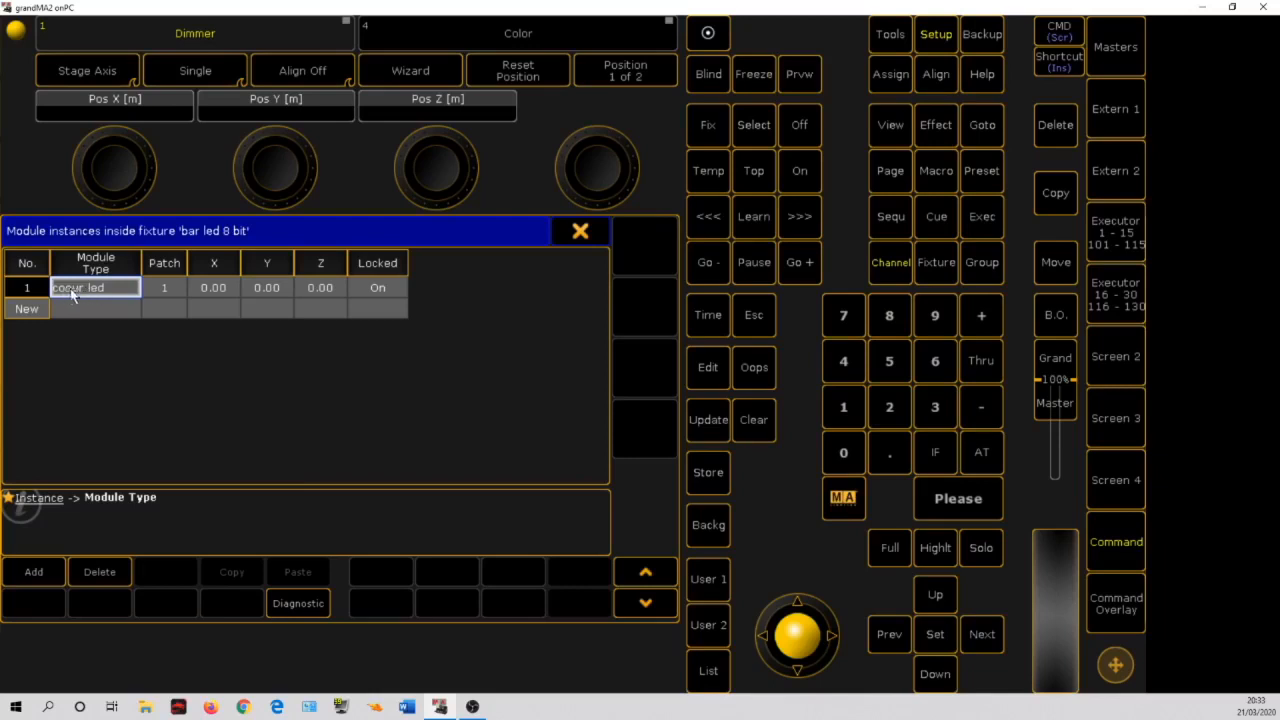
click(26, 309)
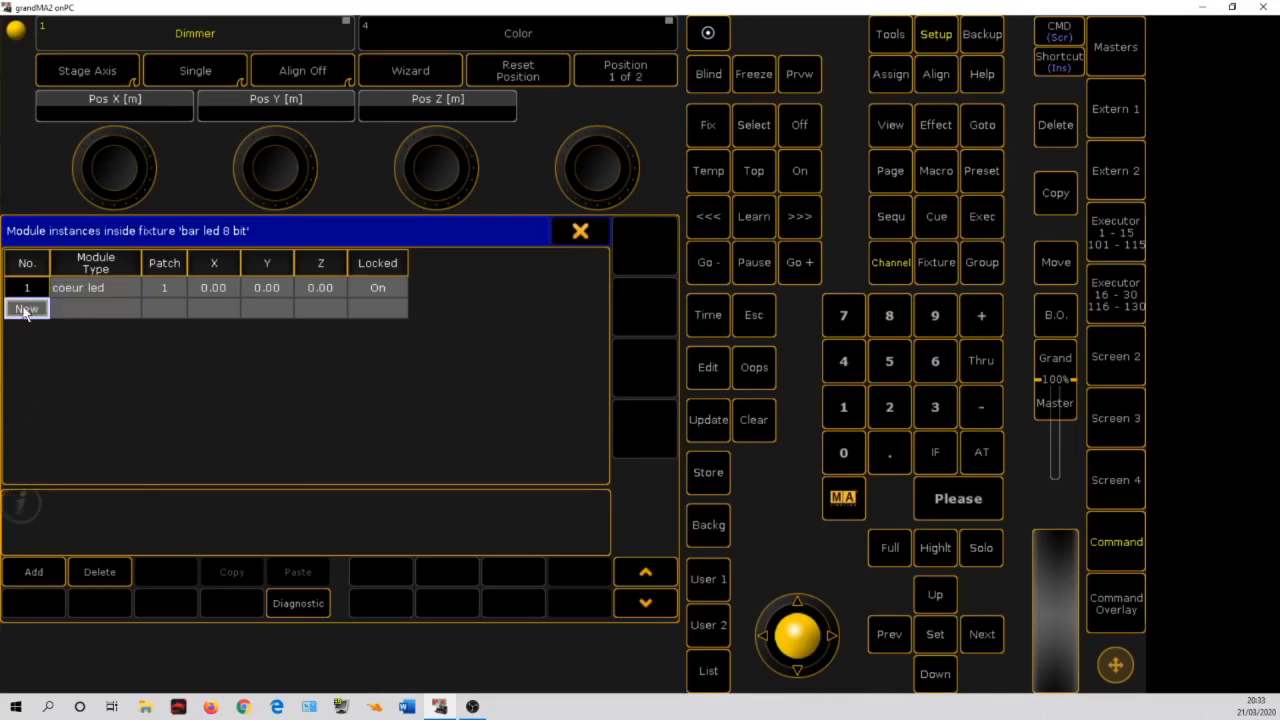
click(34, 572)
click(34, 572)
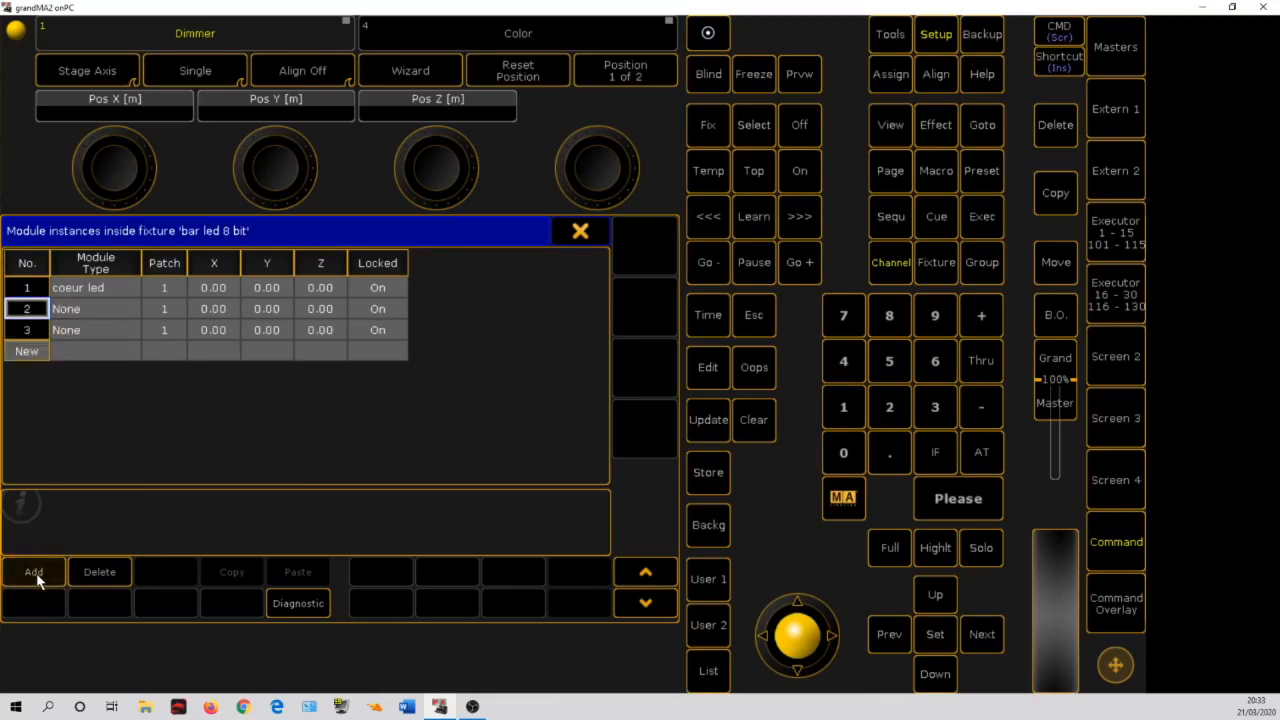
click(34, 572)
click(34, 572)
click(35, 576)
click(35, 576)
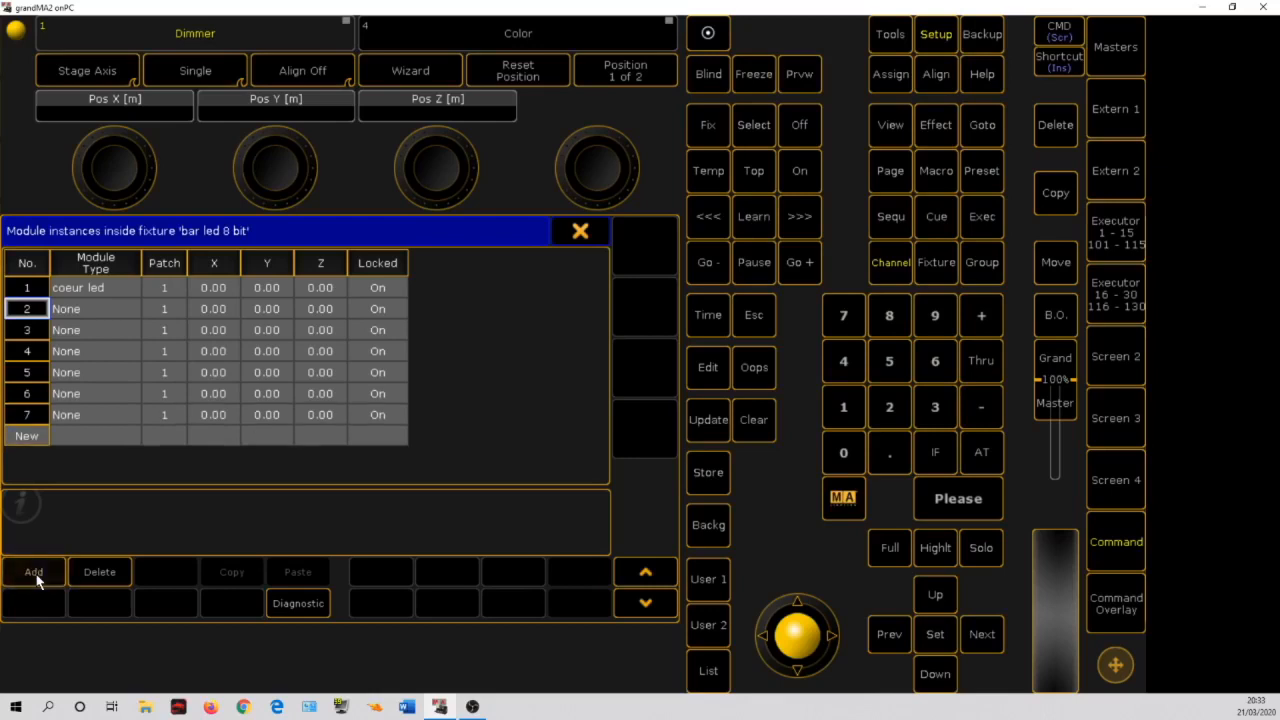
click(35, 576)
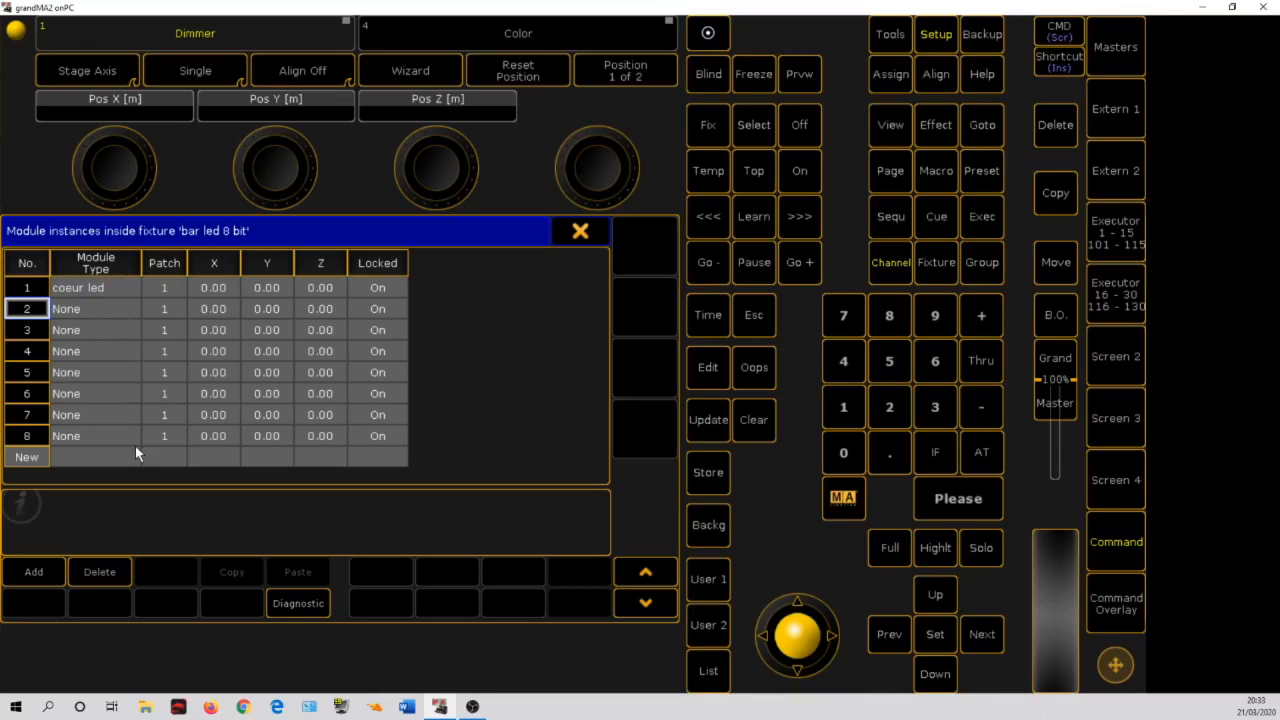
Assign the coeur led module to all eight instances of the bar led fixture type
key(Right)
click(106, 268)
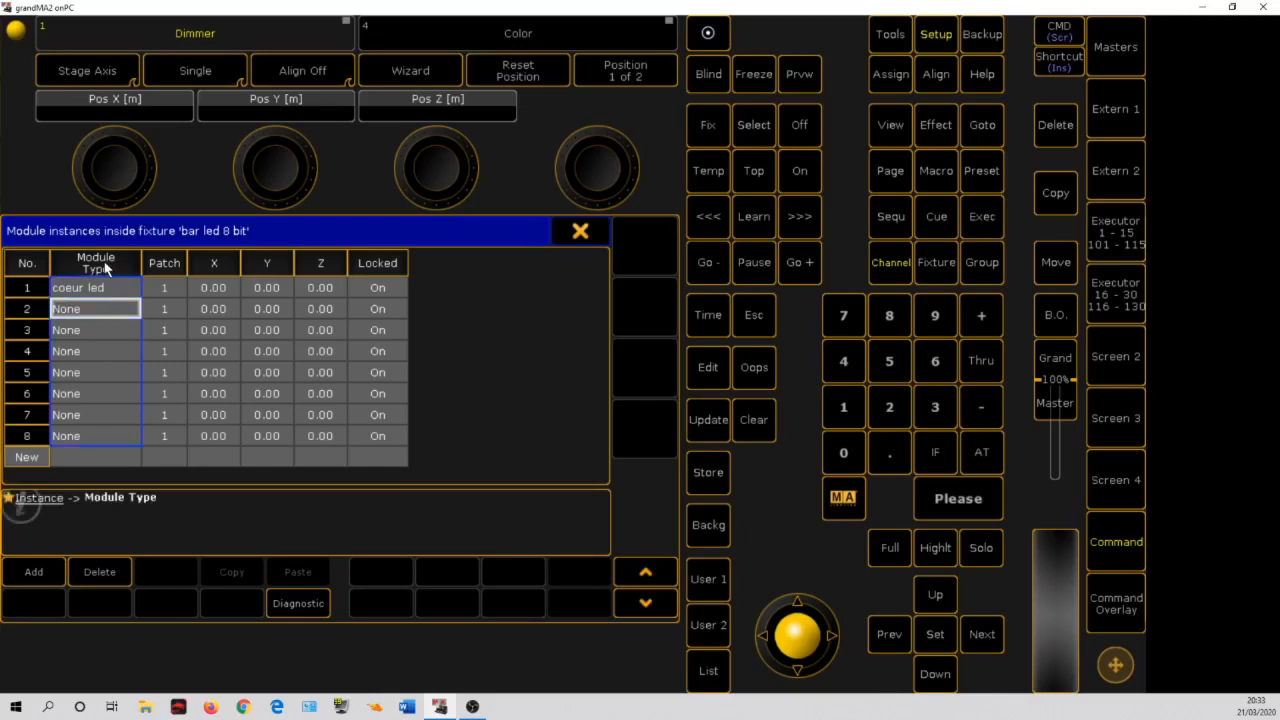
double_click(81, 311)
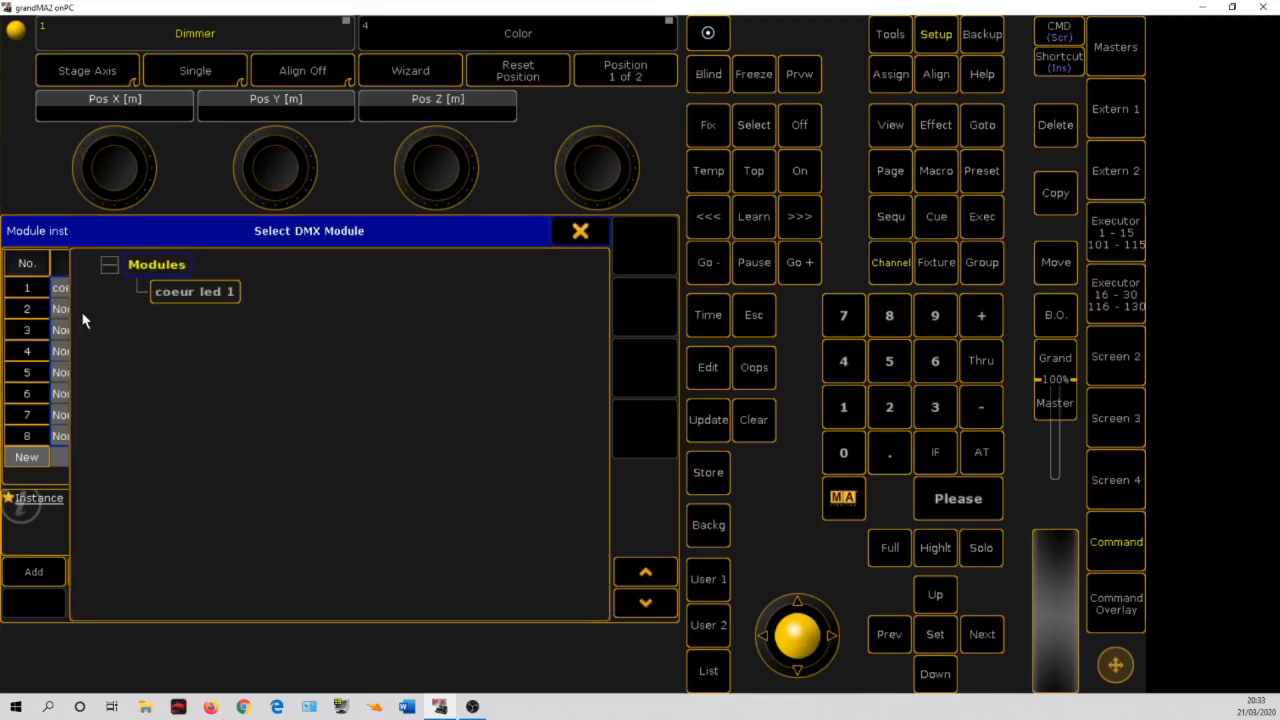
click(195, 296)
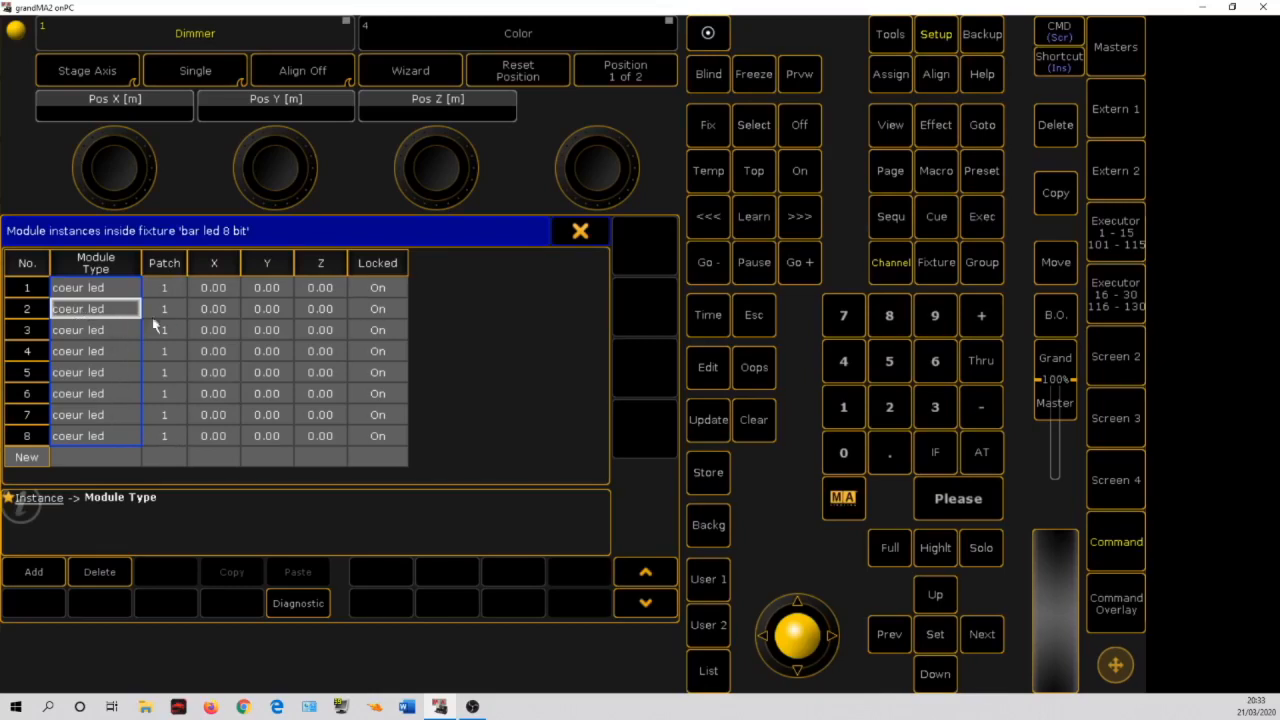
Number the patch values of all eight module instances consecutively, starting from 1
click(169, 260)
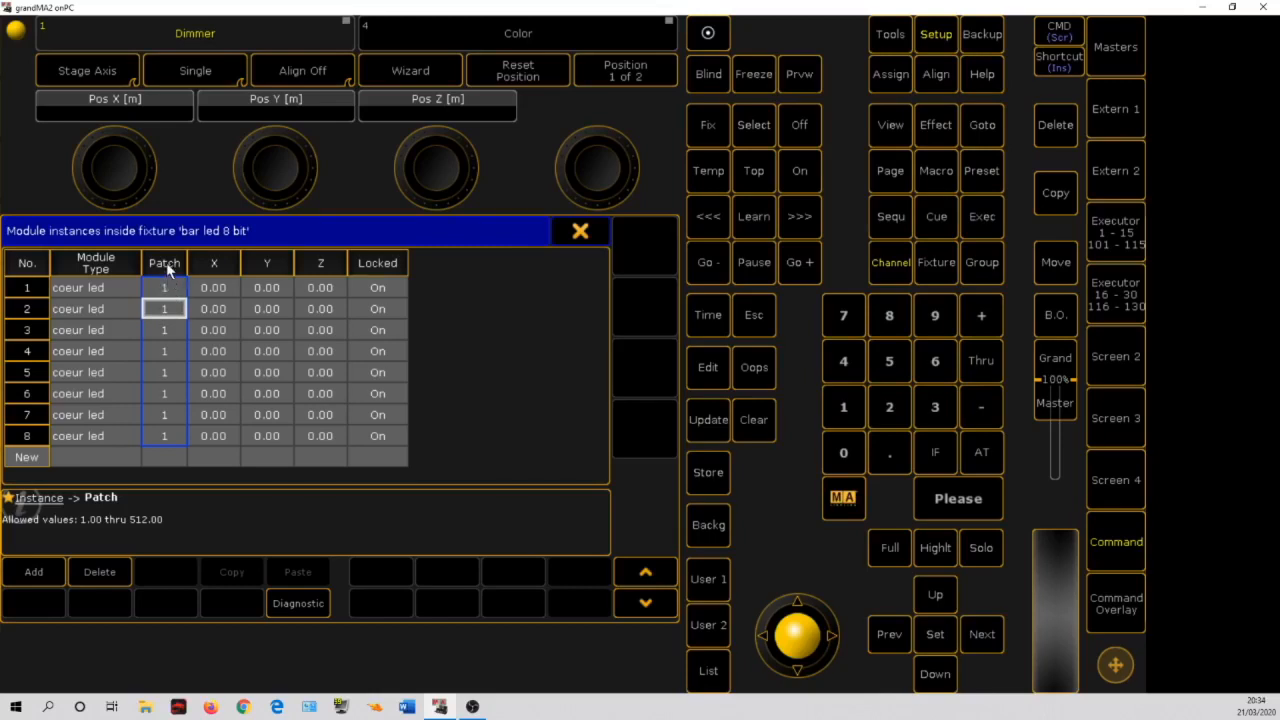
key(Up)
click(166, 288)
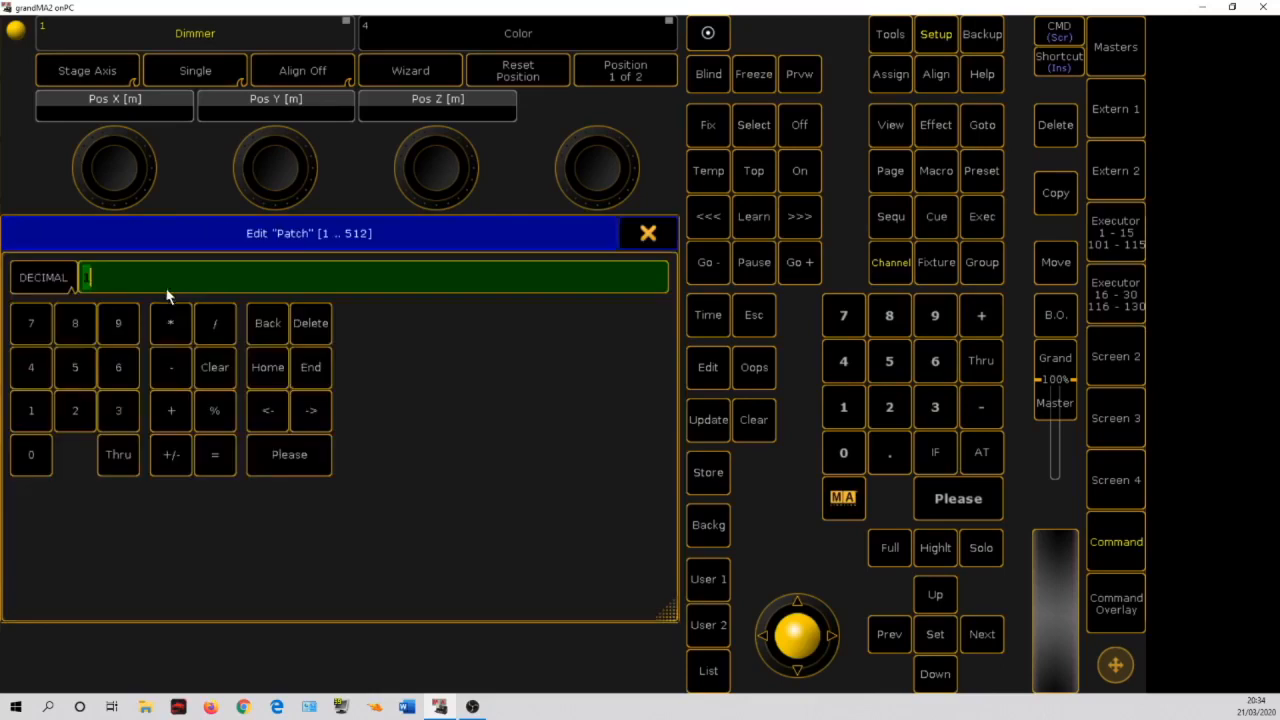
click(33, 414)
click(116, 459)
click(294, 466)
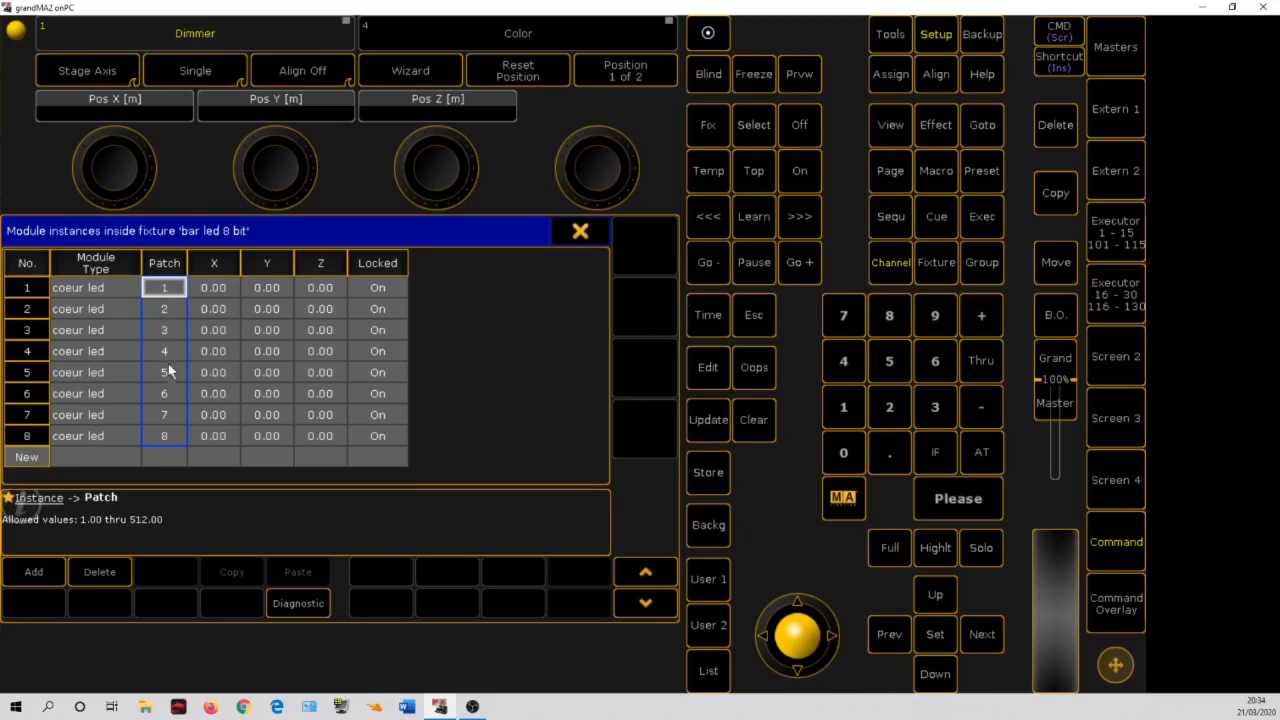
Set the patch values of the eight module instances in steps of 3, from 1 to 22
double_click(172, 290)
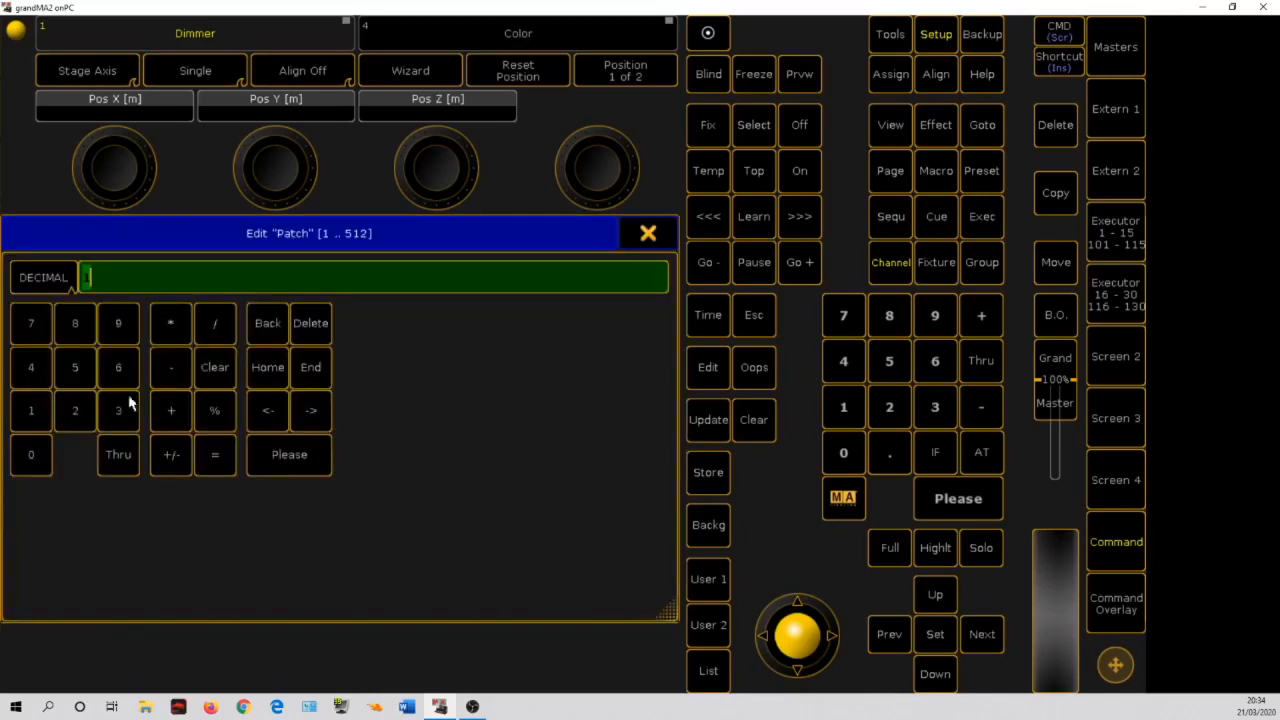
click(179, 323)
click(128, 416)
click(285, 460)
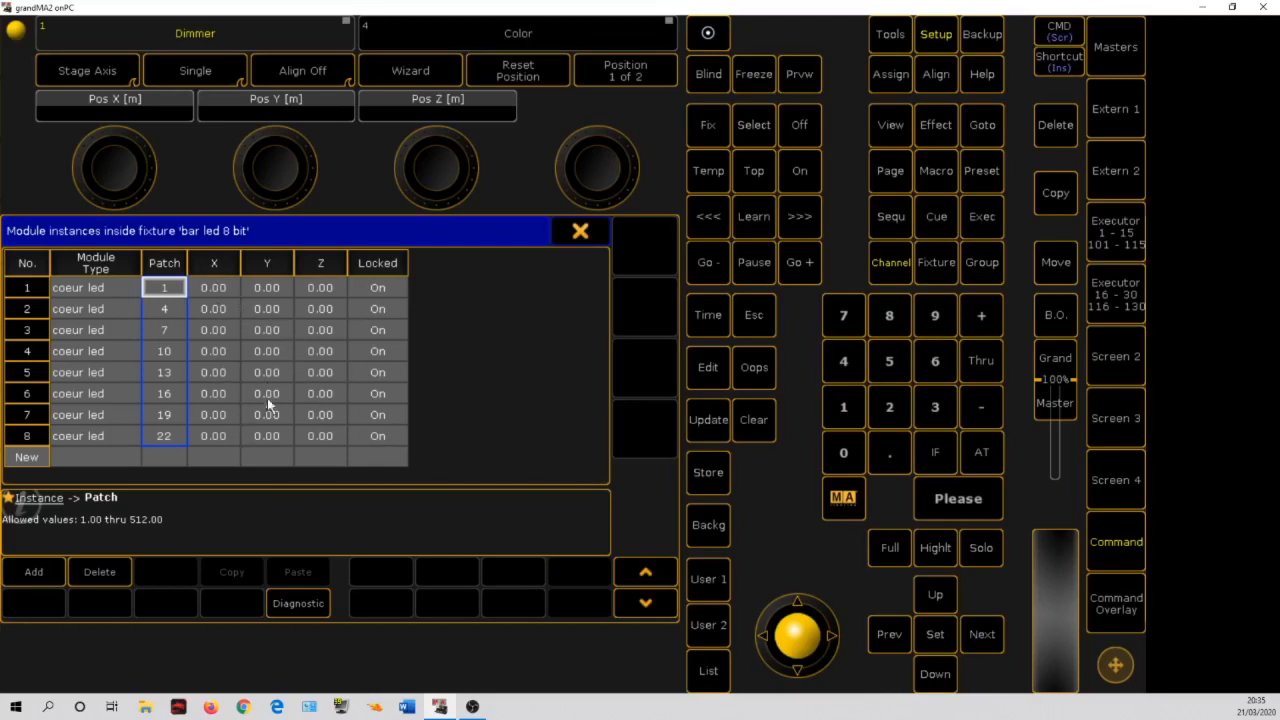
Set the X position of all eight module instances to -0.4
click(218, 266)
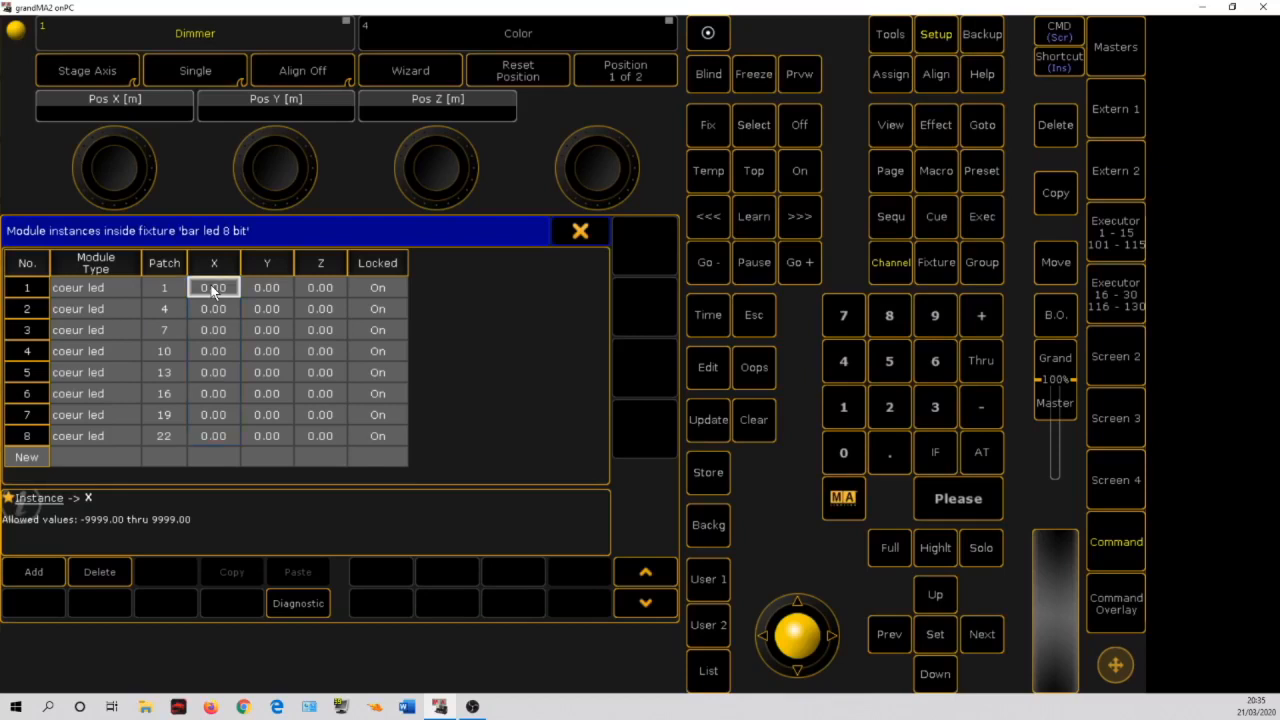
drag(212, 288, 225, 434)
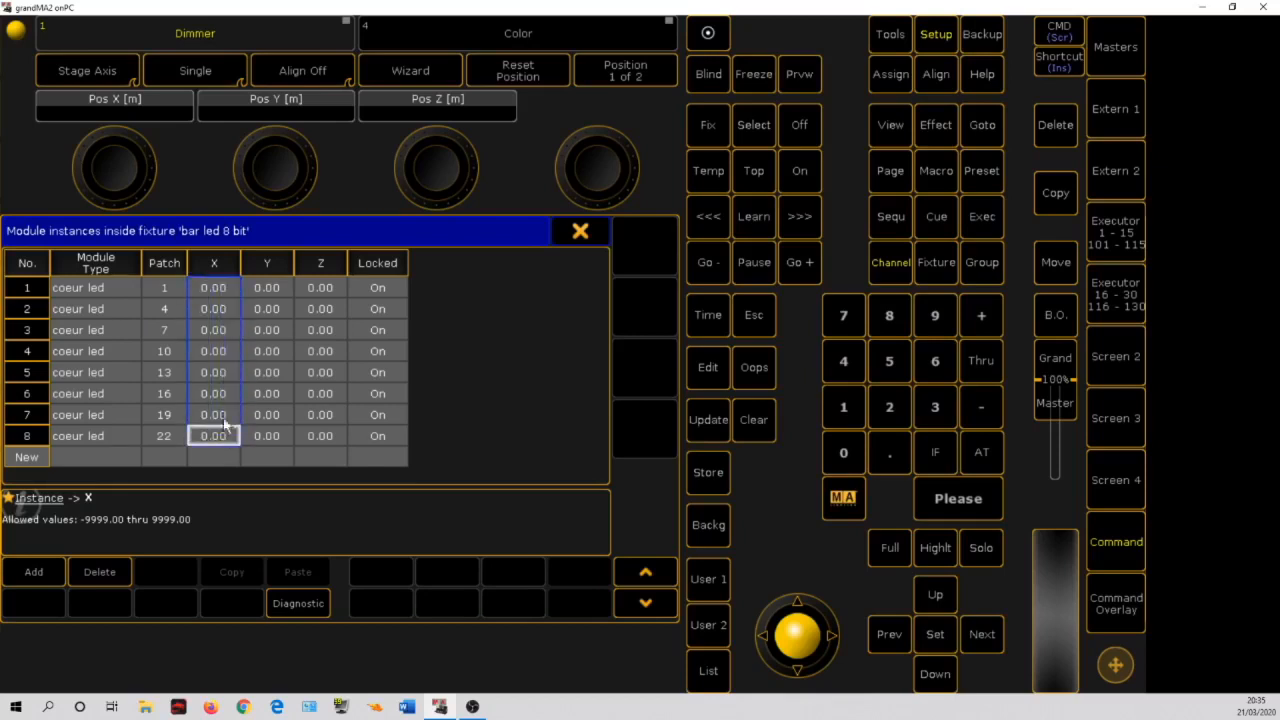
click(214, 293)
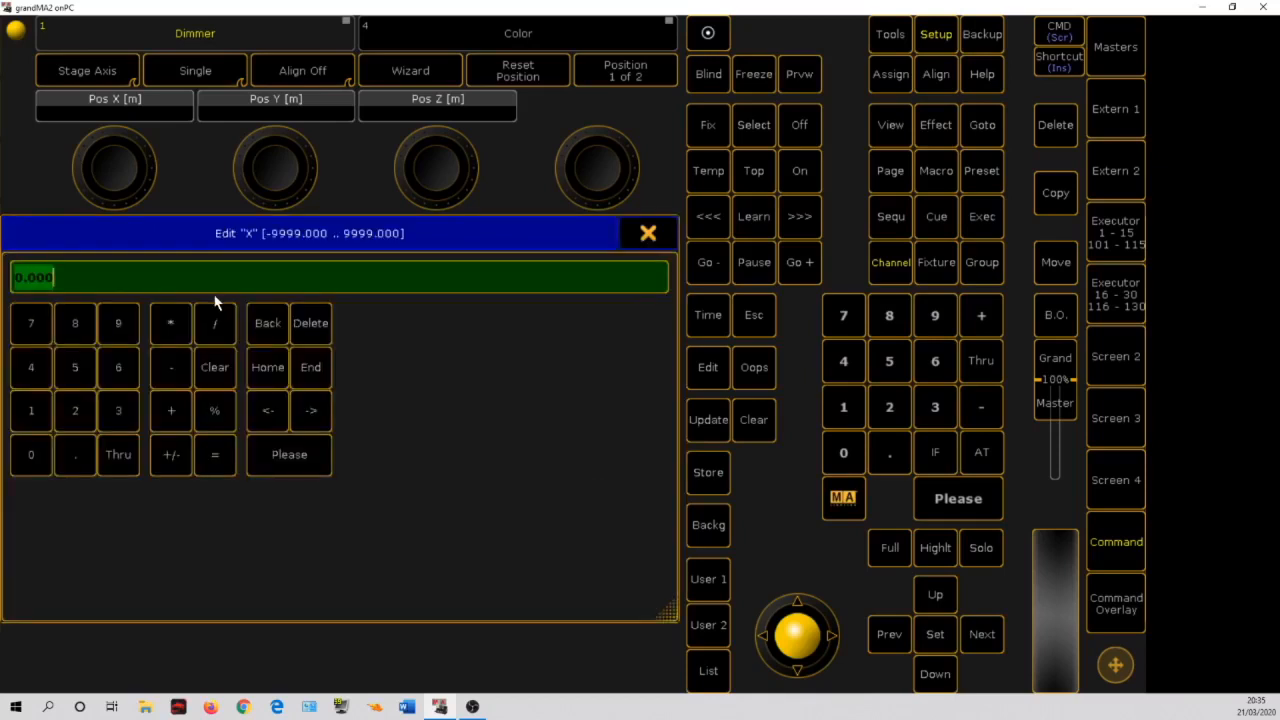
text(-)
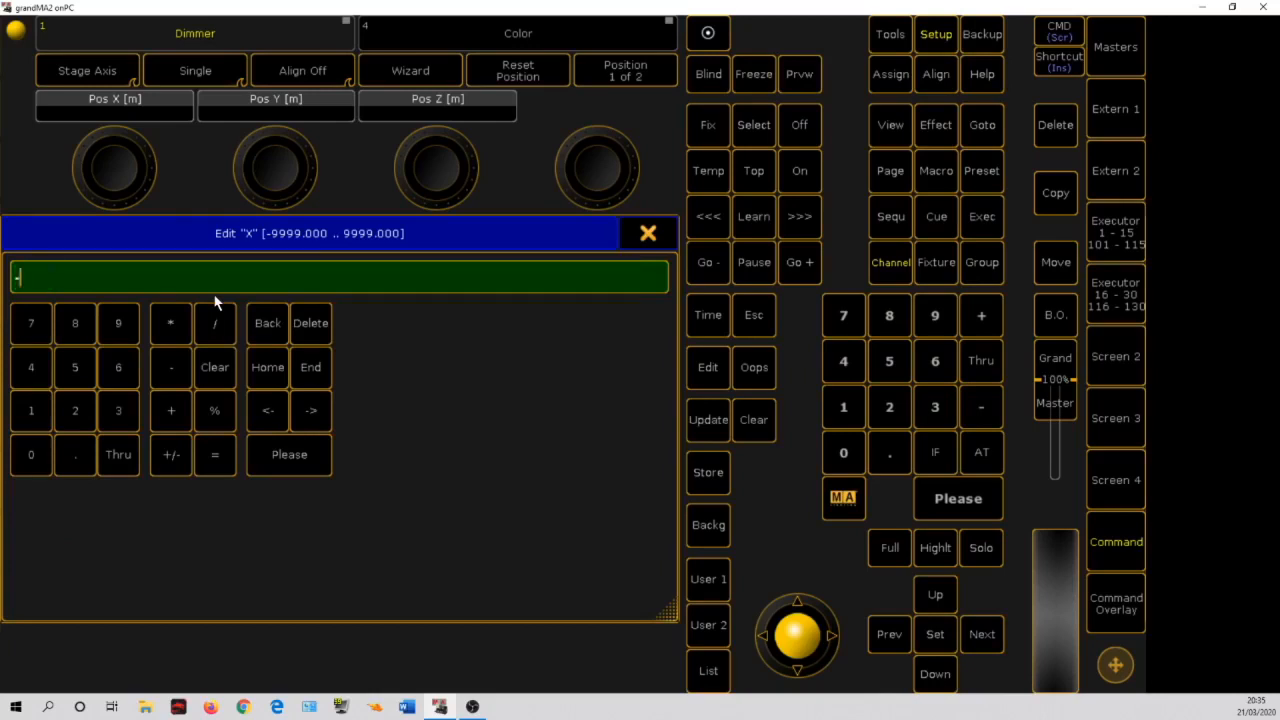
text(.4)
key(Return)
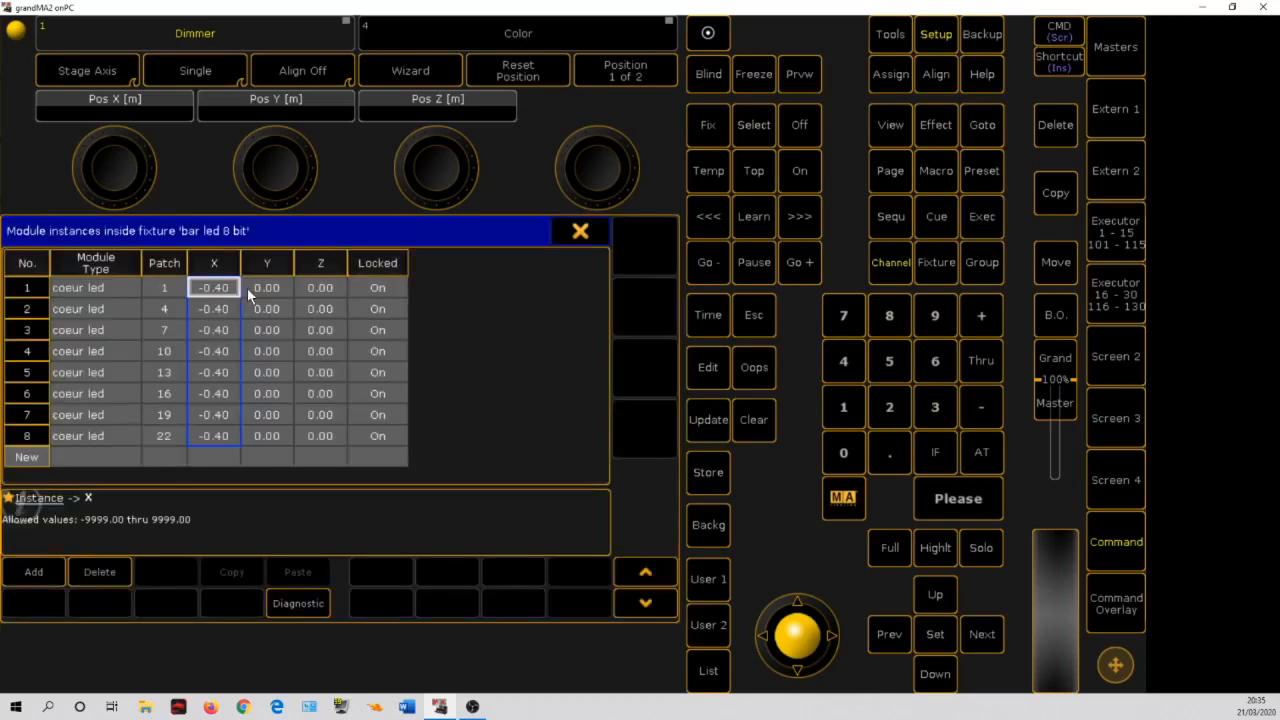
Spread the X positions of the eight module instances evenly from -0.4 thru 0.4
click(194, 286)
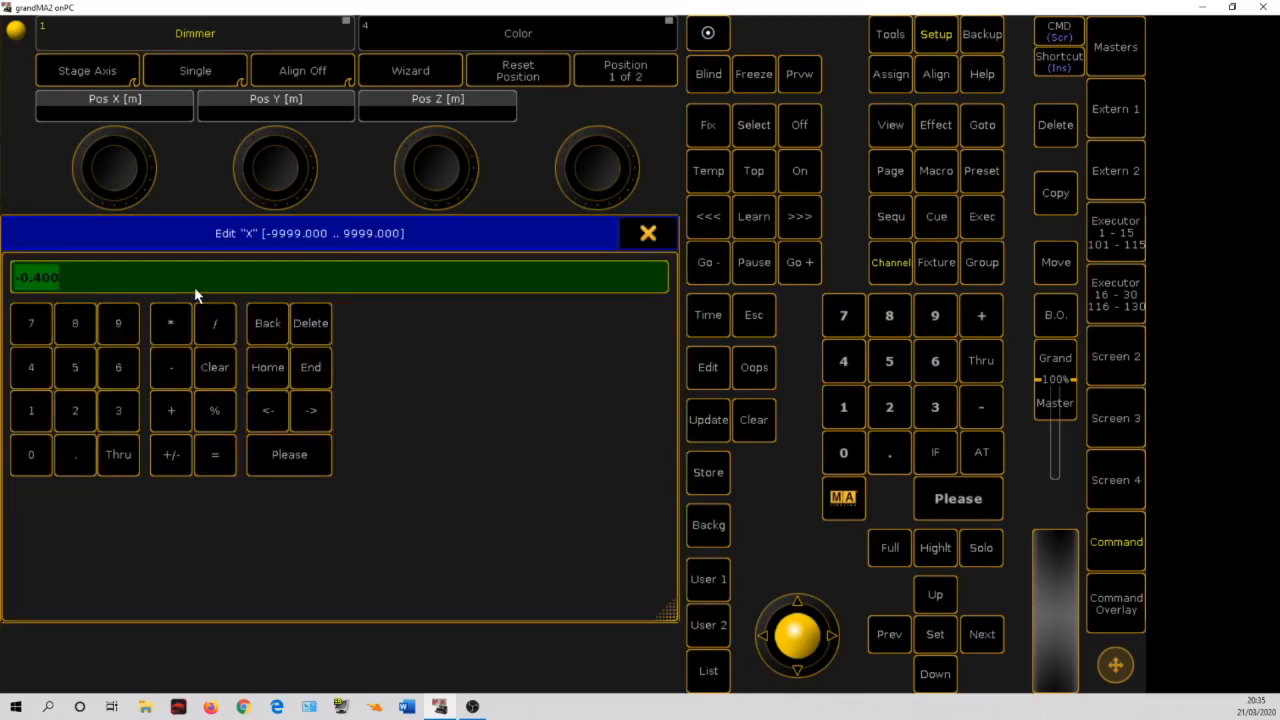
text(-0.4)
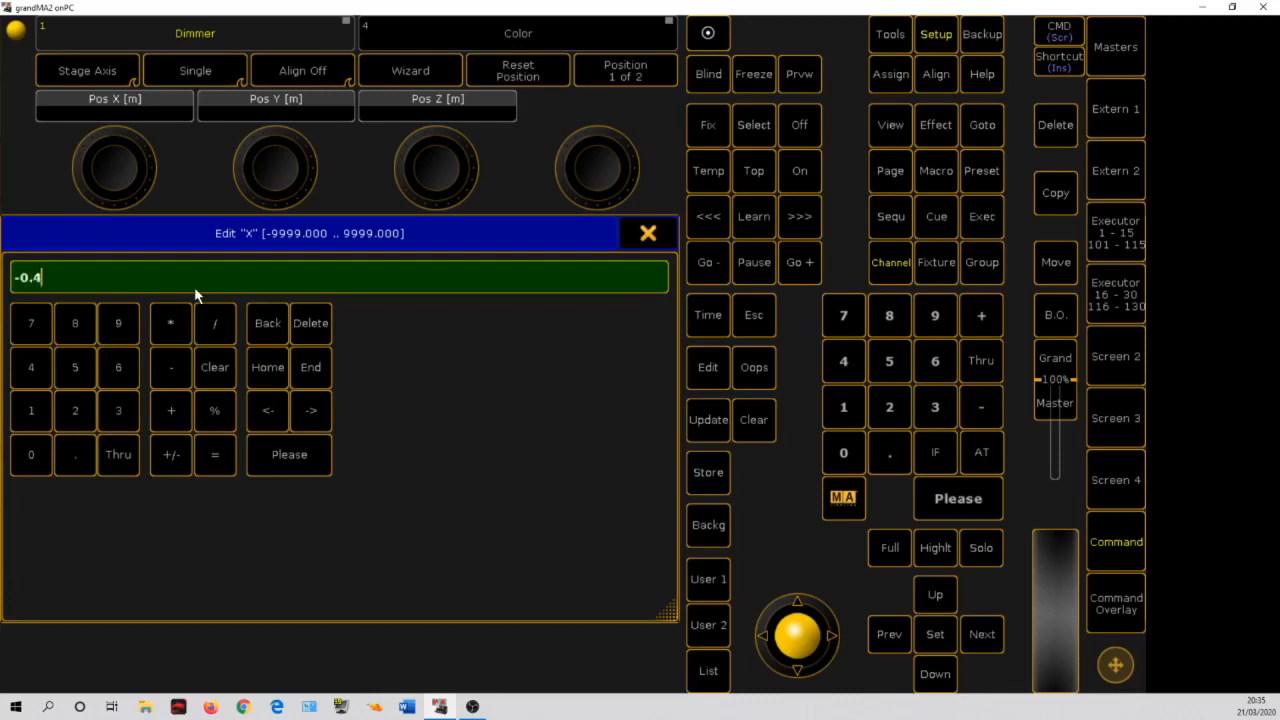
text( thru 0.4)
click(293, 456)
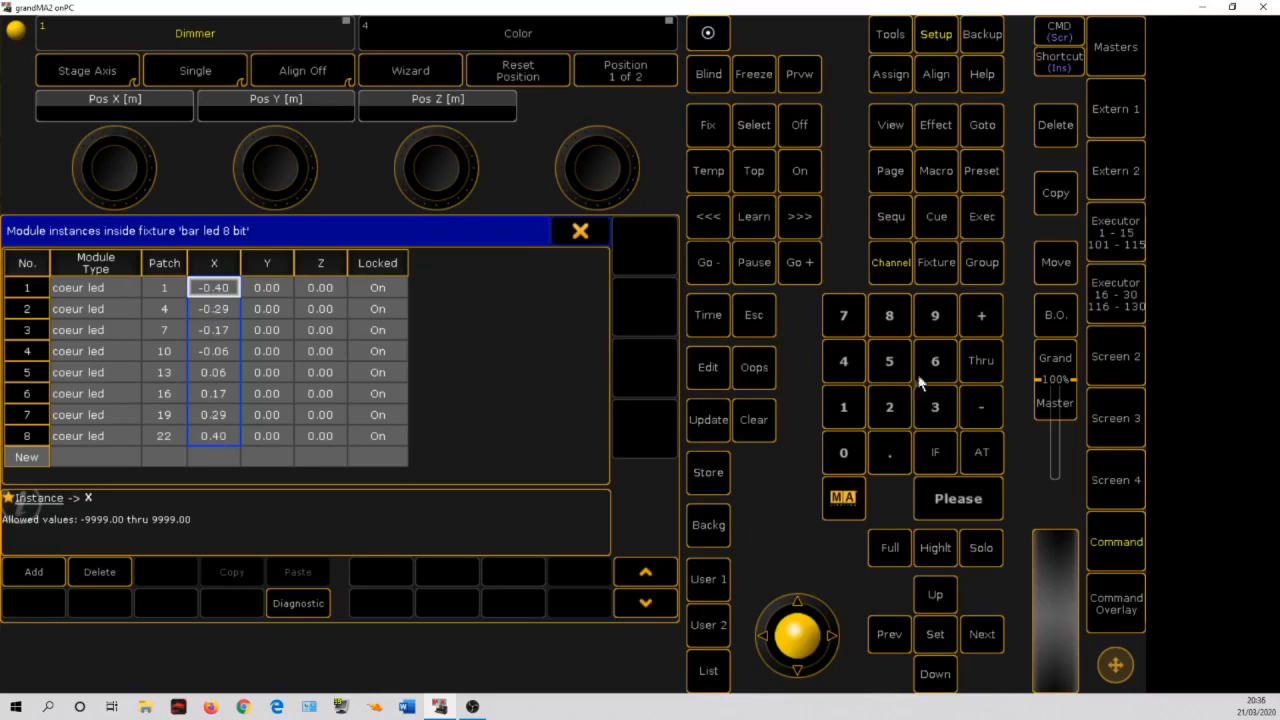
Leave the fixture type and patch schedule windows, save the patch changes, and show the Stage View on screen 2
click(591, 231)
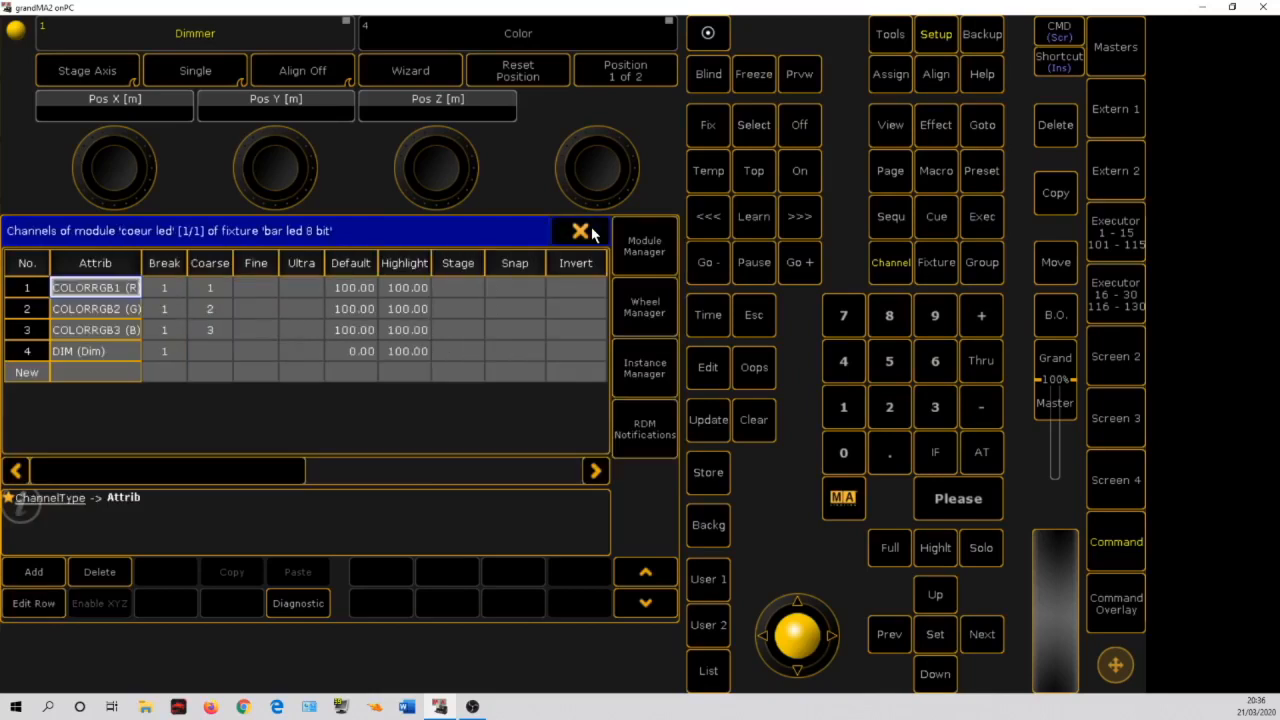
click(582, 232)
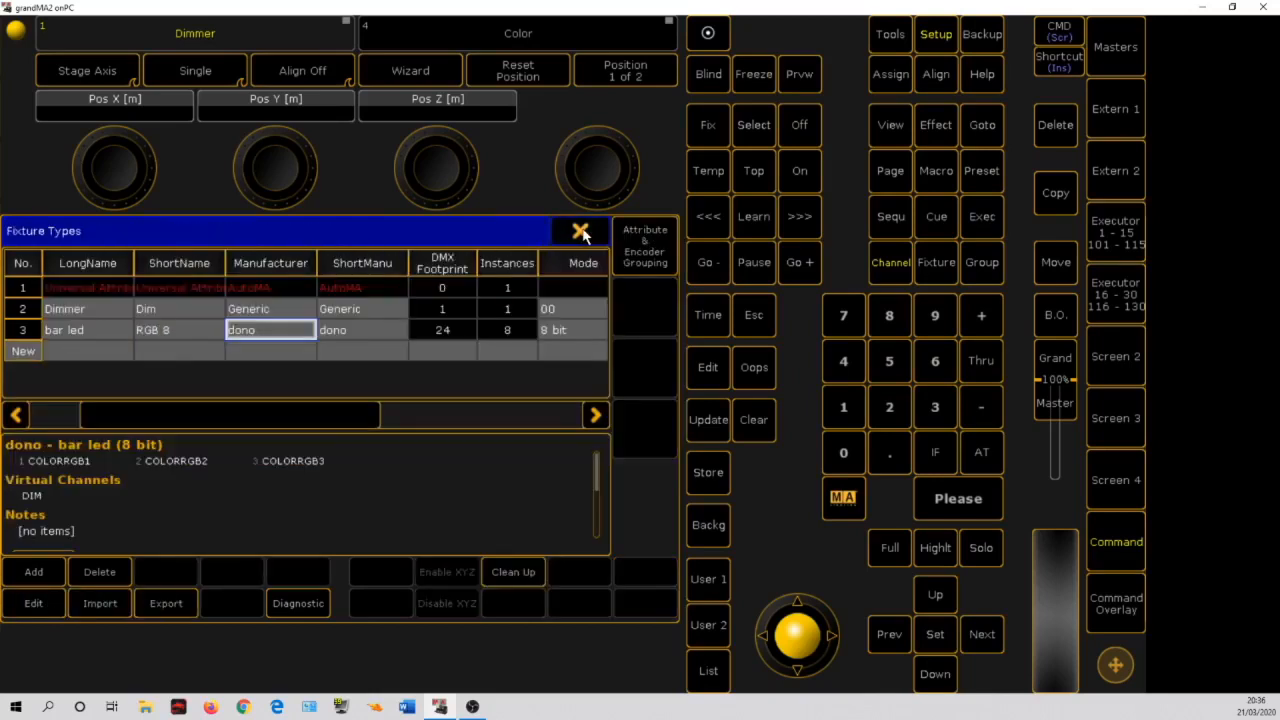
click(581, 232)
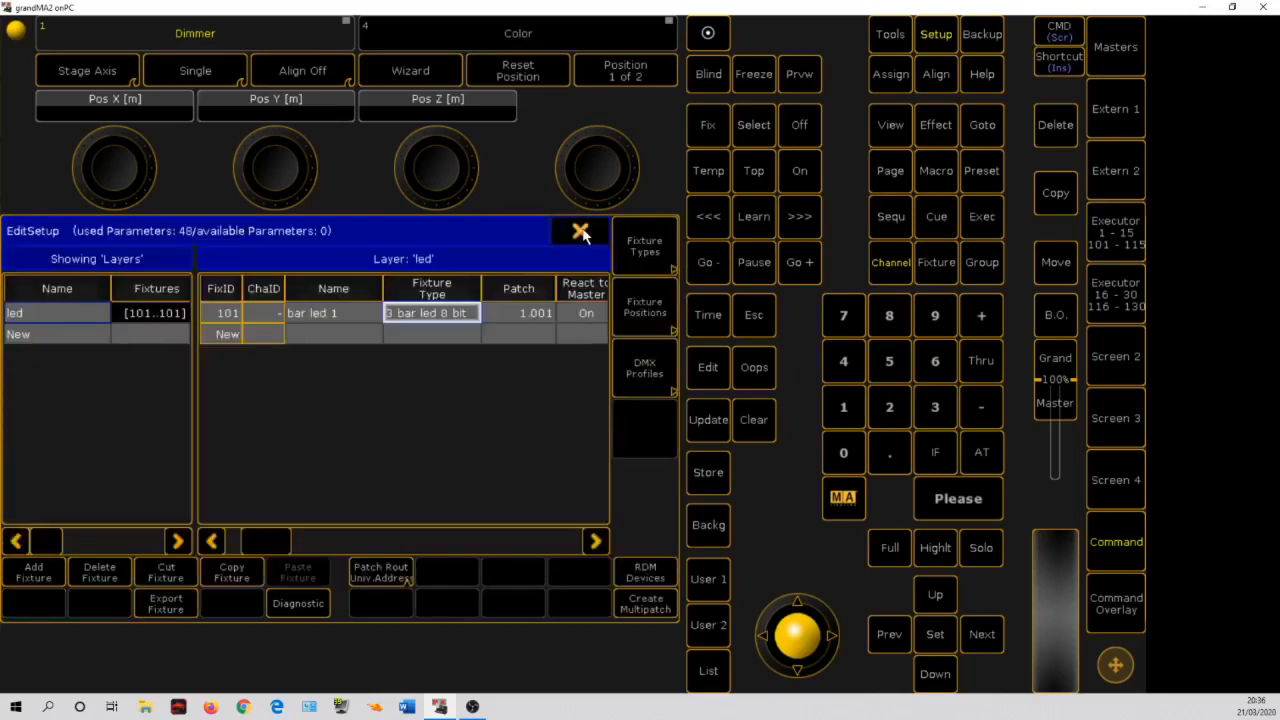
click(443, 318)
click(499, 381)
click(581, 231)
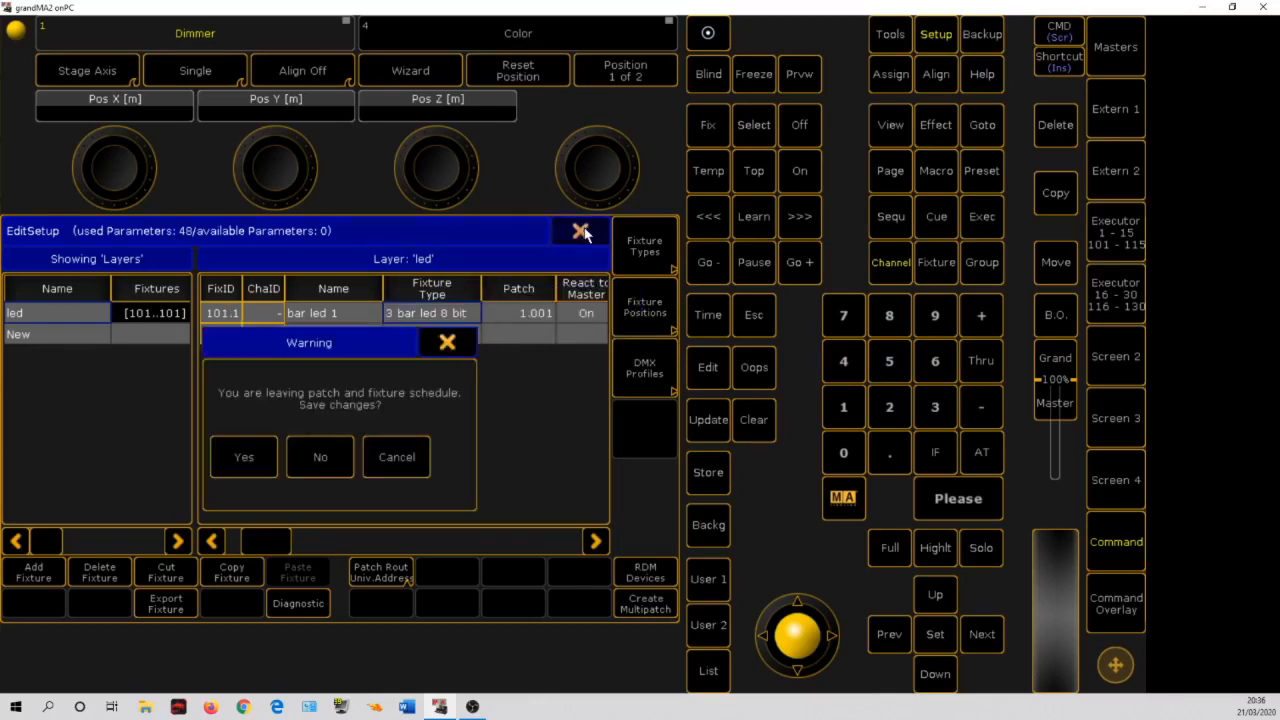
click(245, 457)
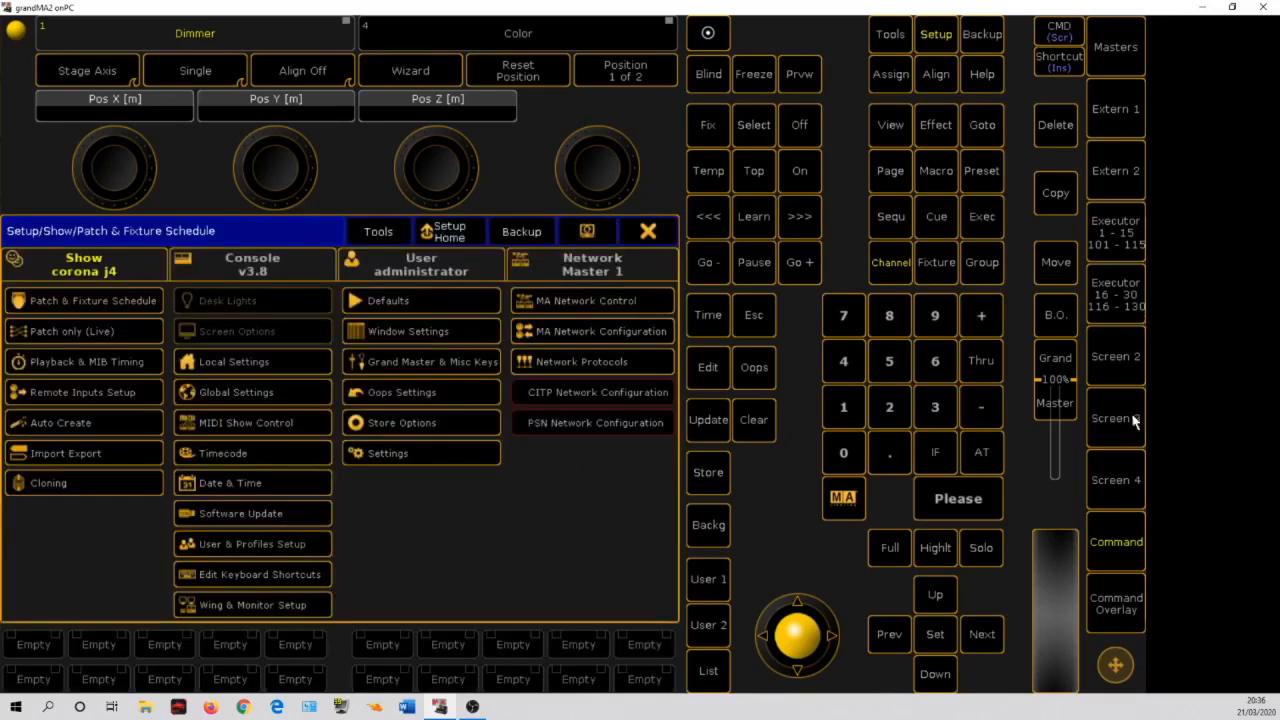
click(1126, 372)
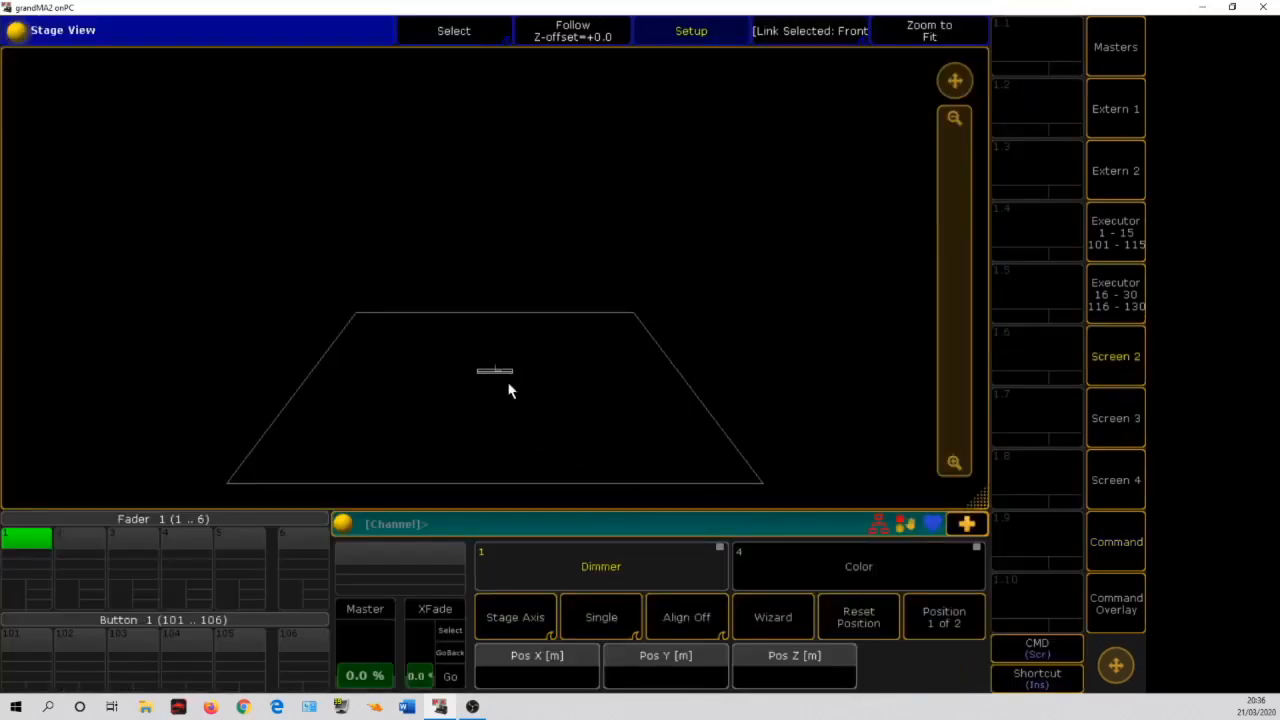
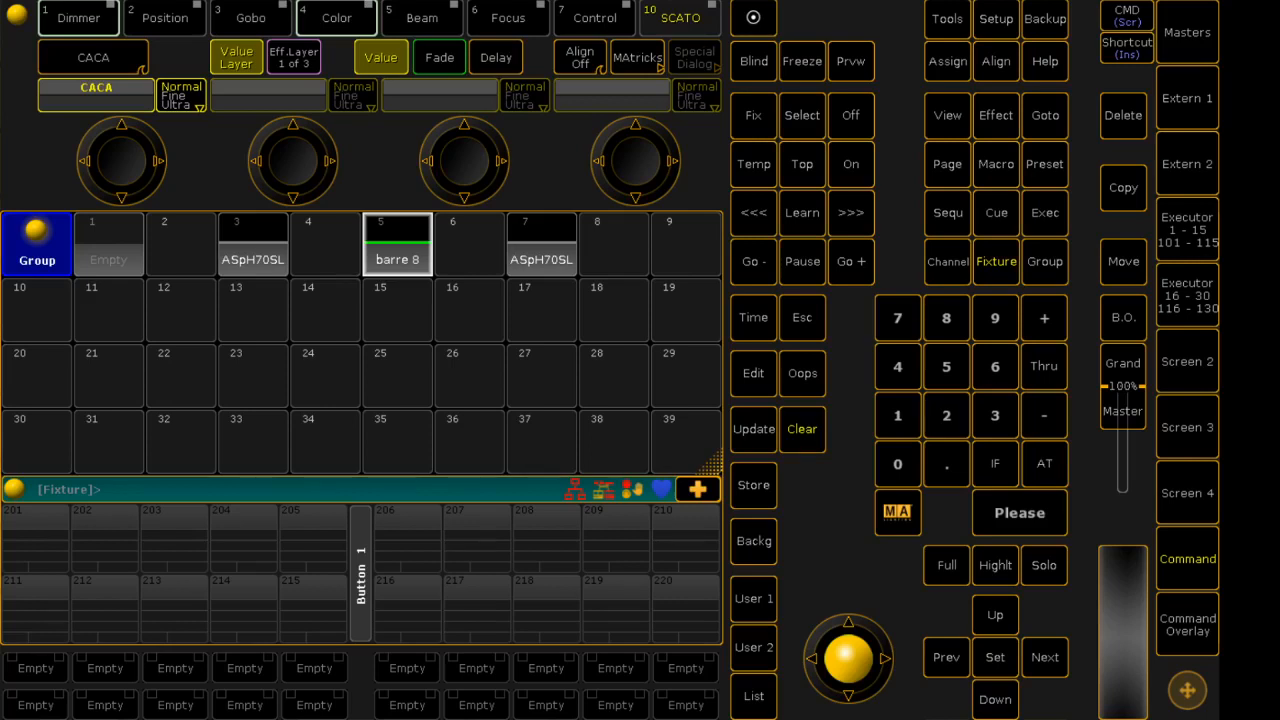
Open MA Network Control from Setup and leave the live patch 1 session
click(996, 18)
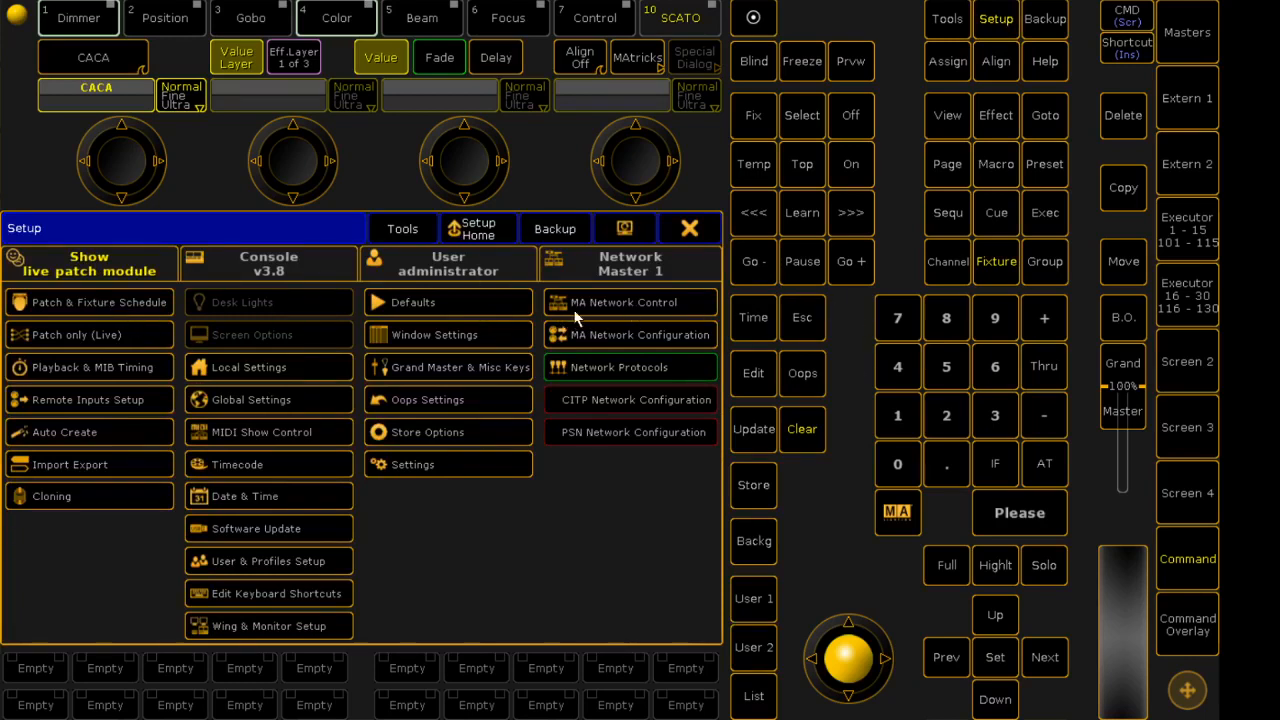
click(616, 303)
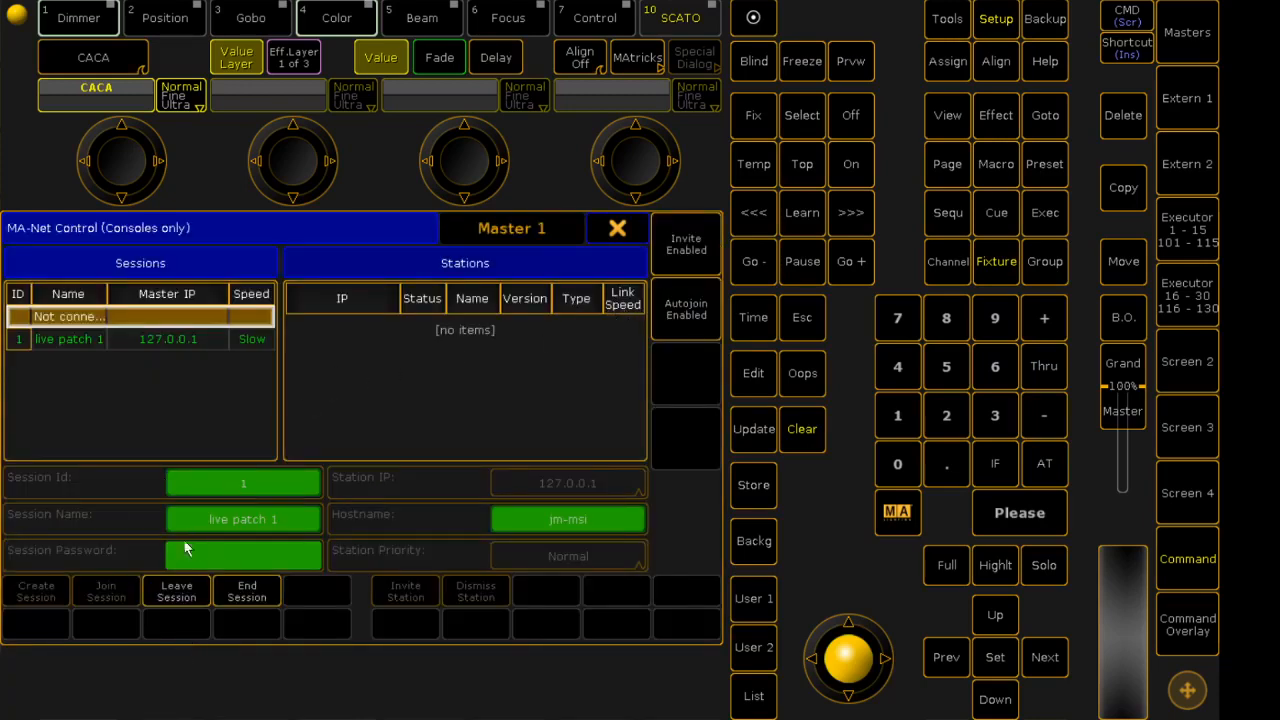
click(186, 590)
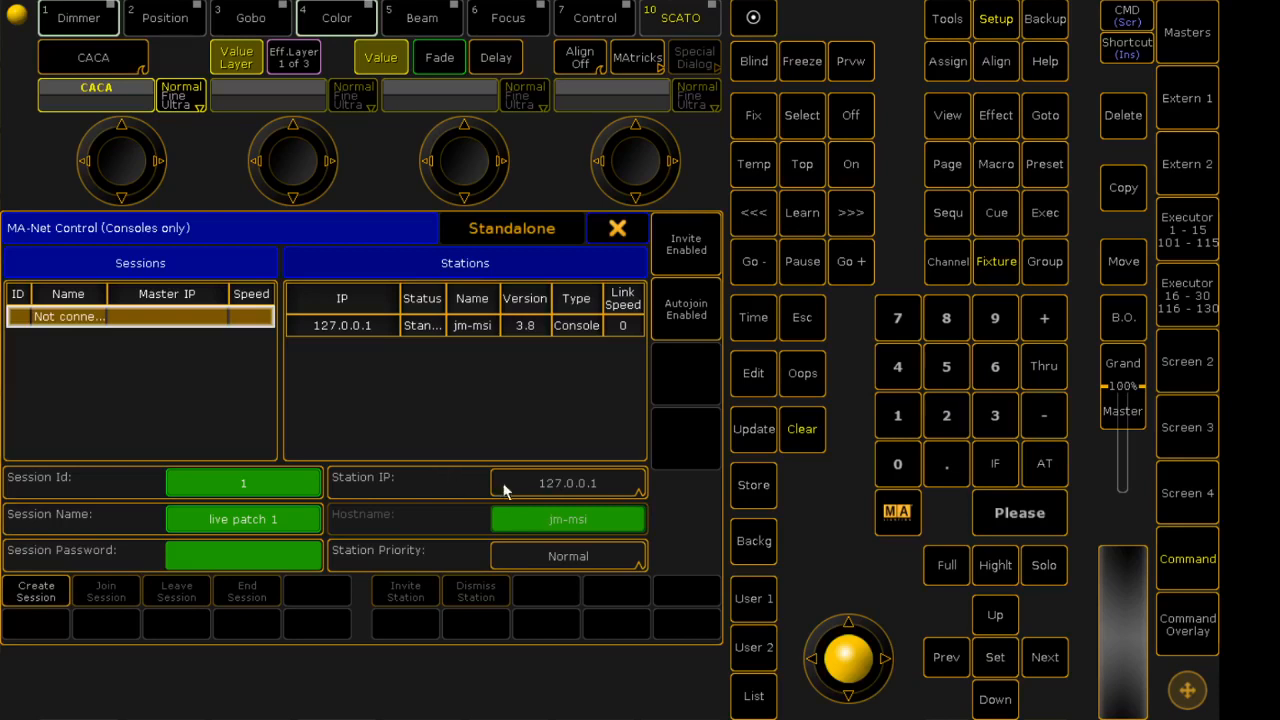
Choose station IP 127.0.0.1 and create the live patch 1 session with ID 1
click(591, 483)
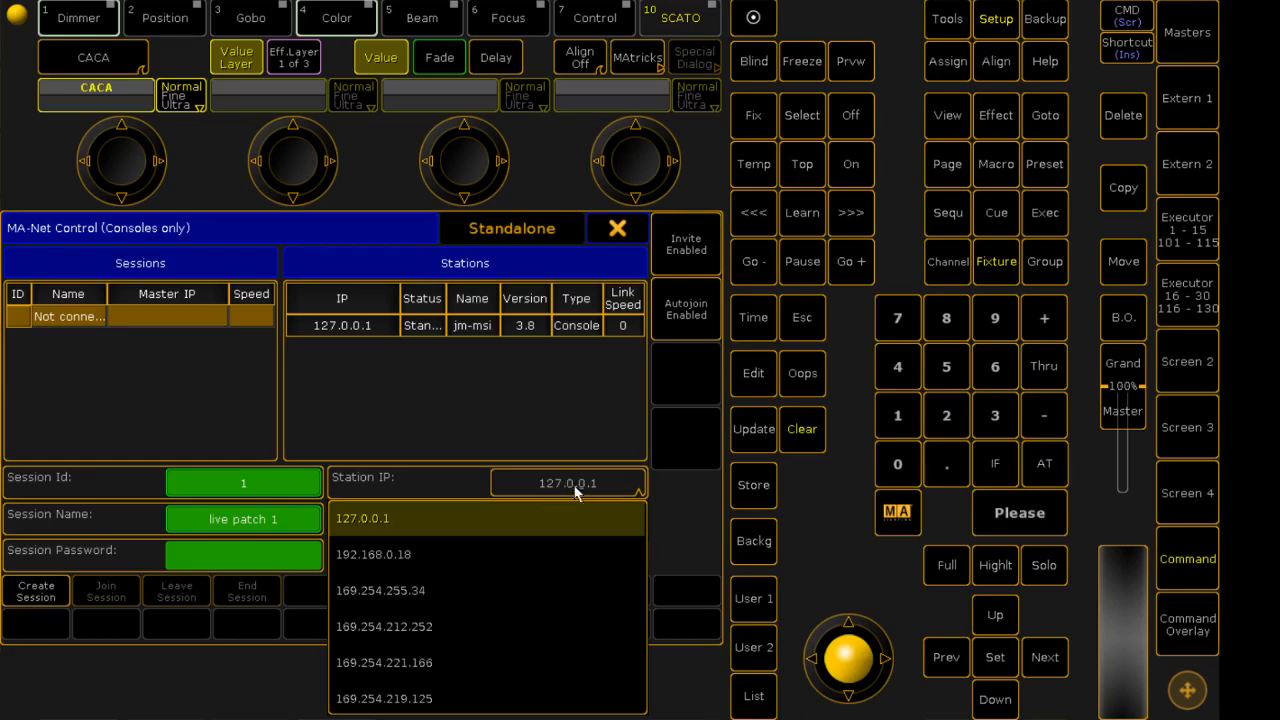
click(502, 514)
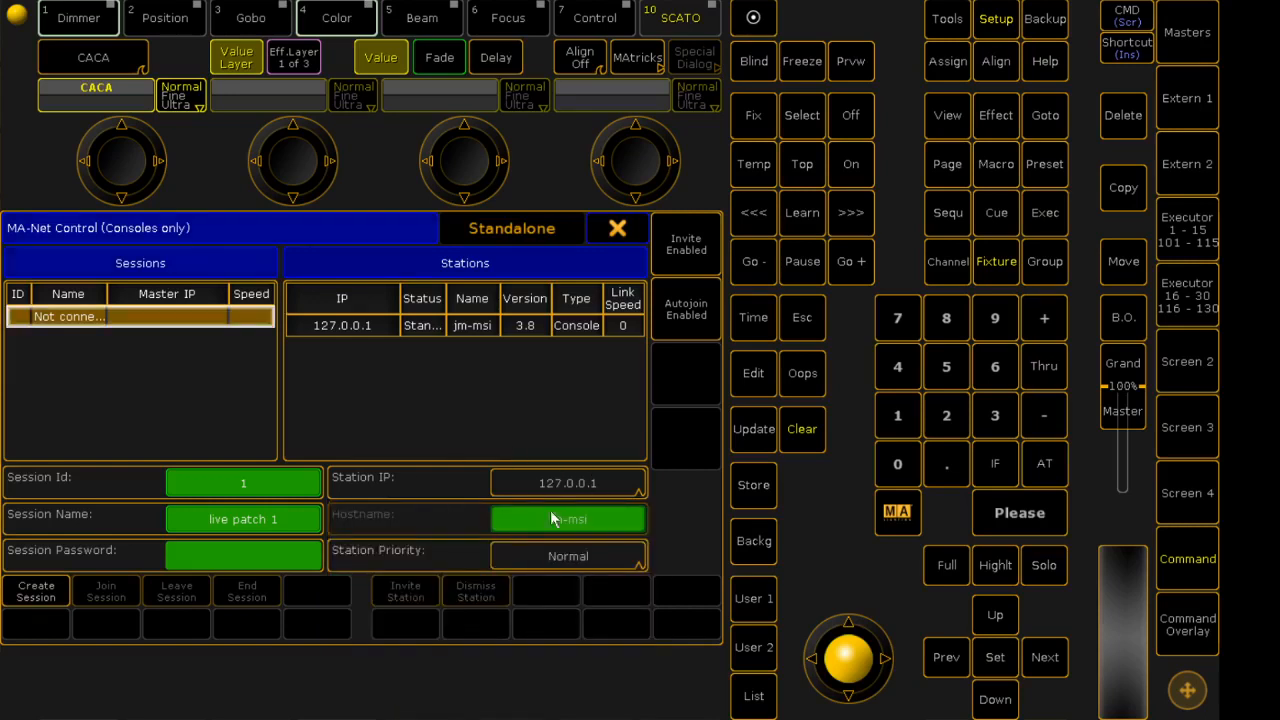
click(36, 593)
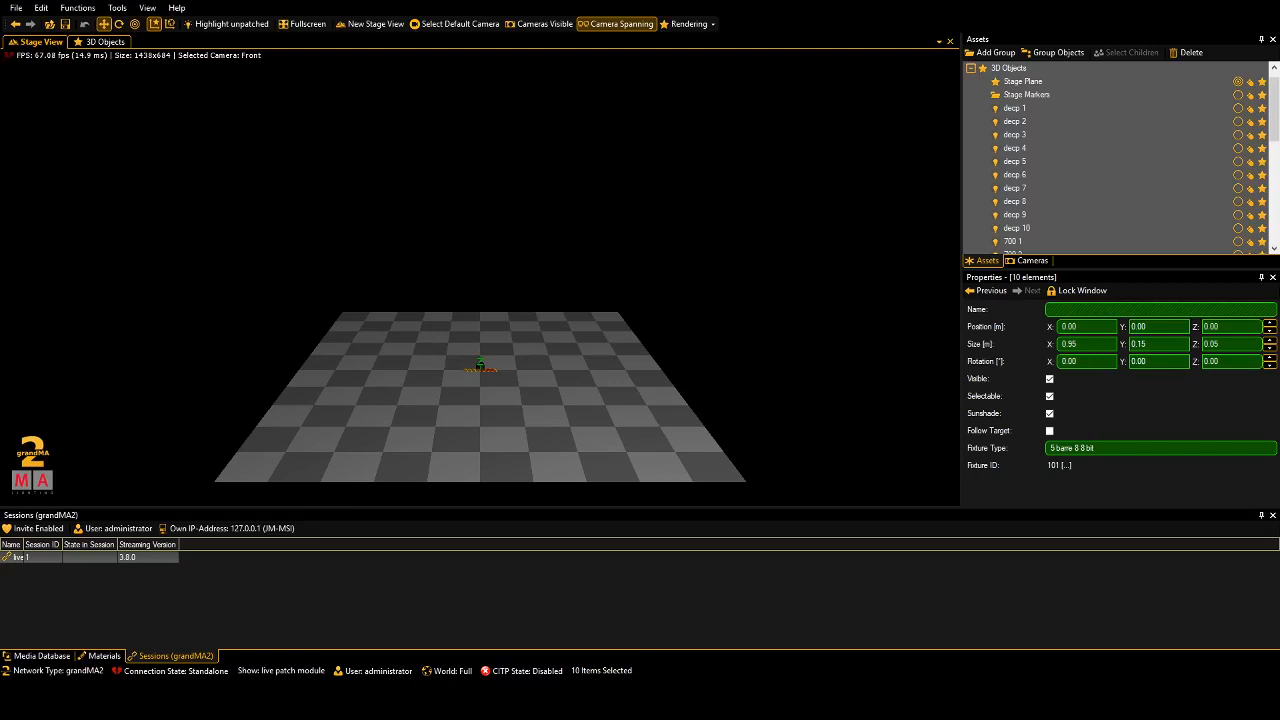
Switch to grandMA 3D and widen the Name column of the session list to fit the full session name
key(alt+Tab)
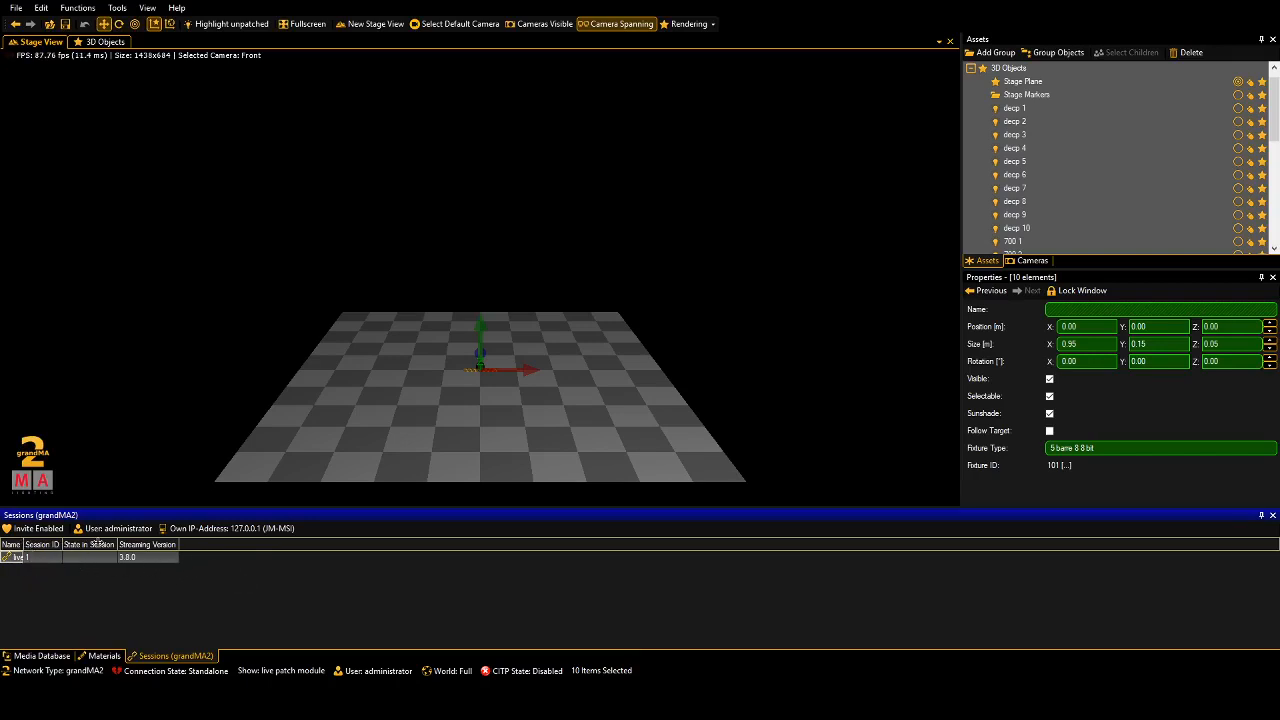
double_click(26, 544)
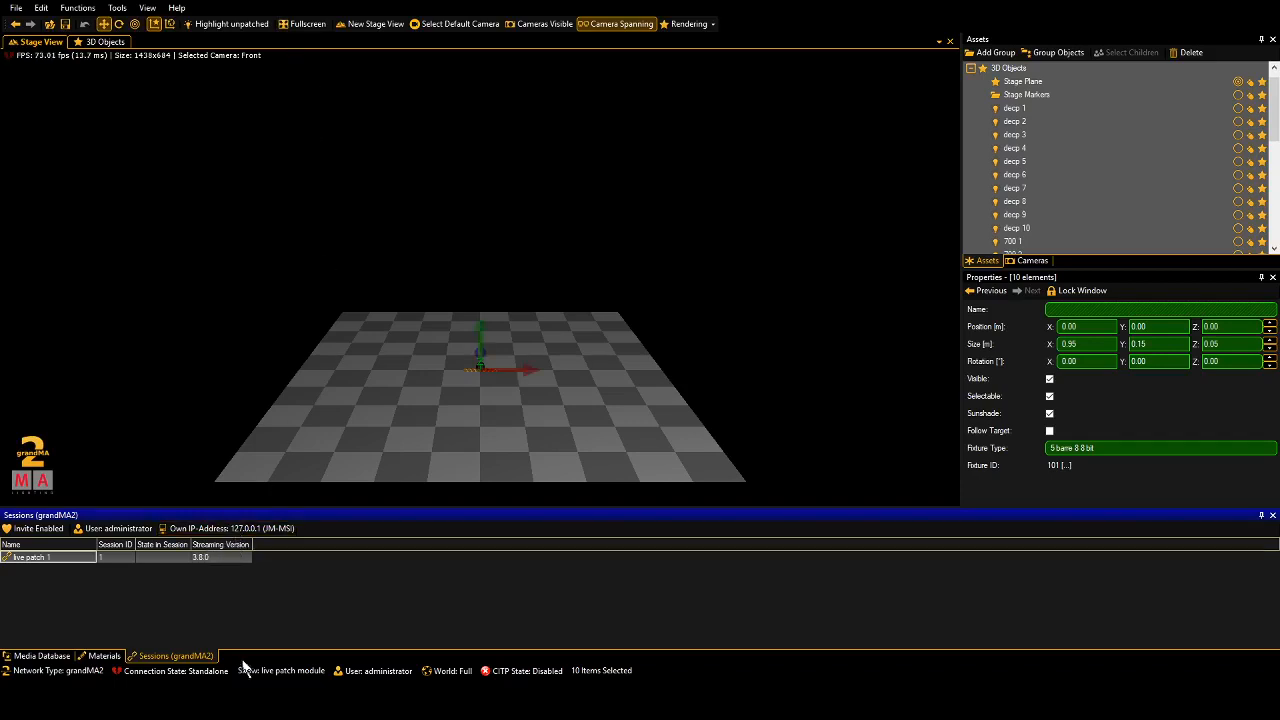
click(217, 533)
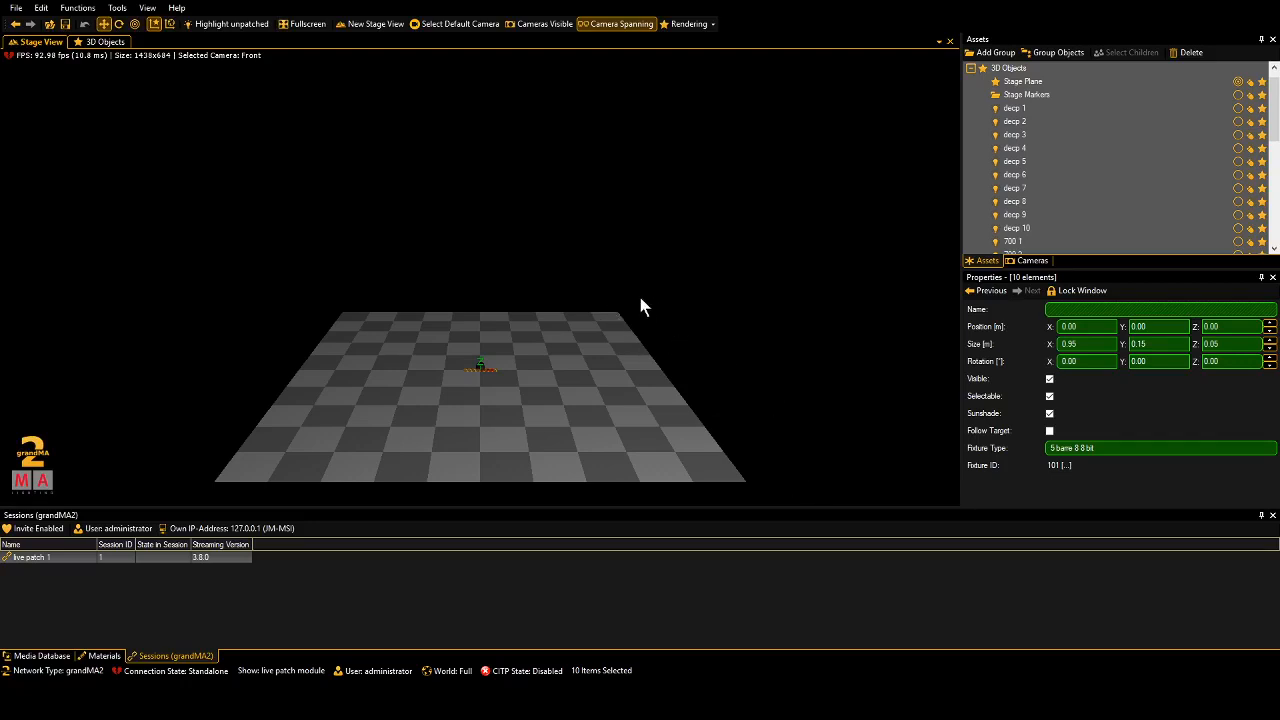
click(817, 483)
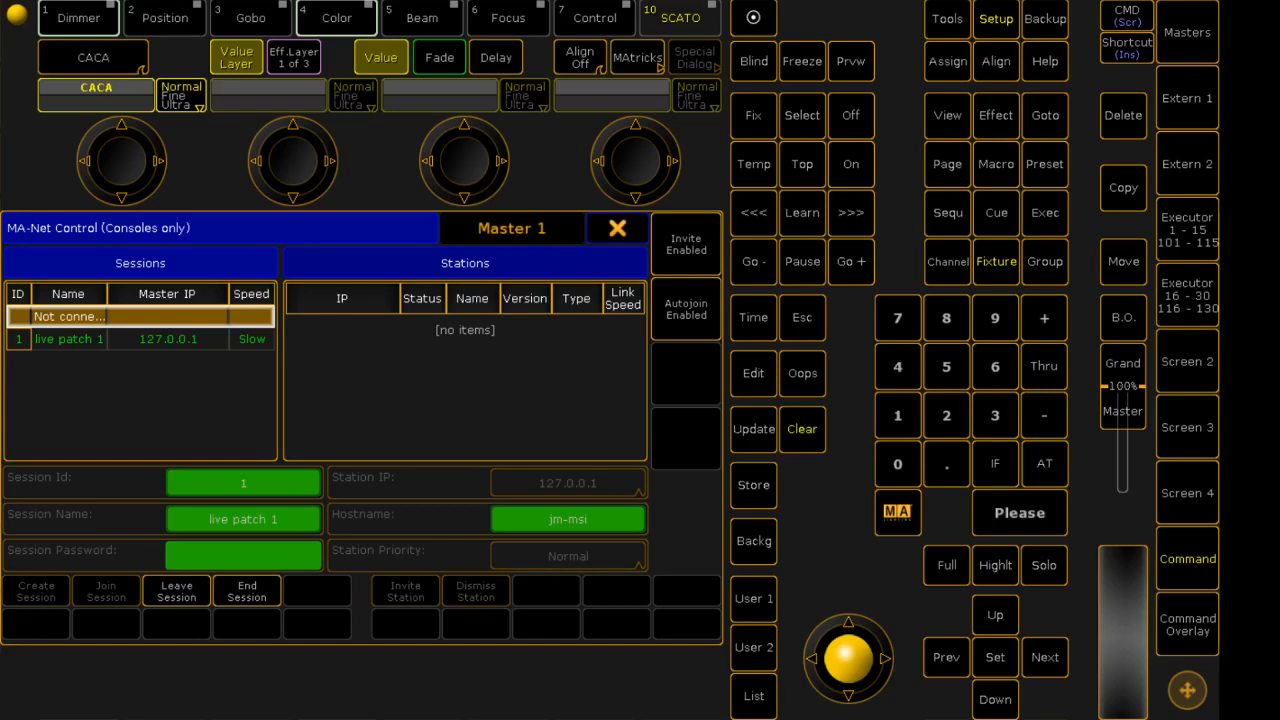
Switch back to grandMA2 onPC, open MA Network Configuration and examine its console and 3D station lists
click(617, 228)
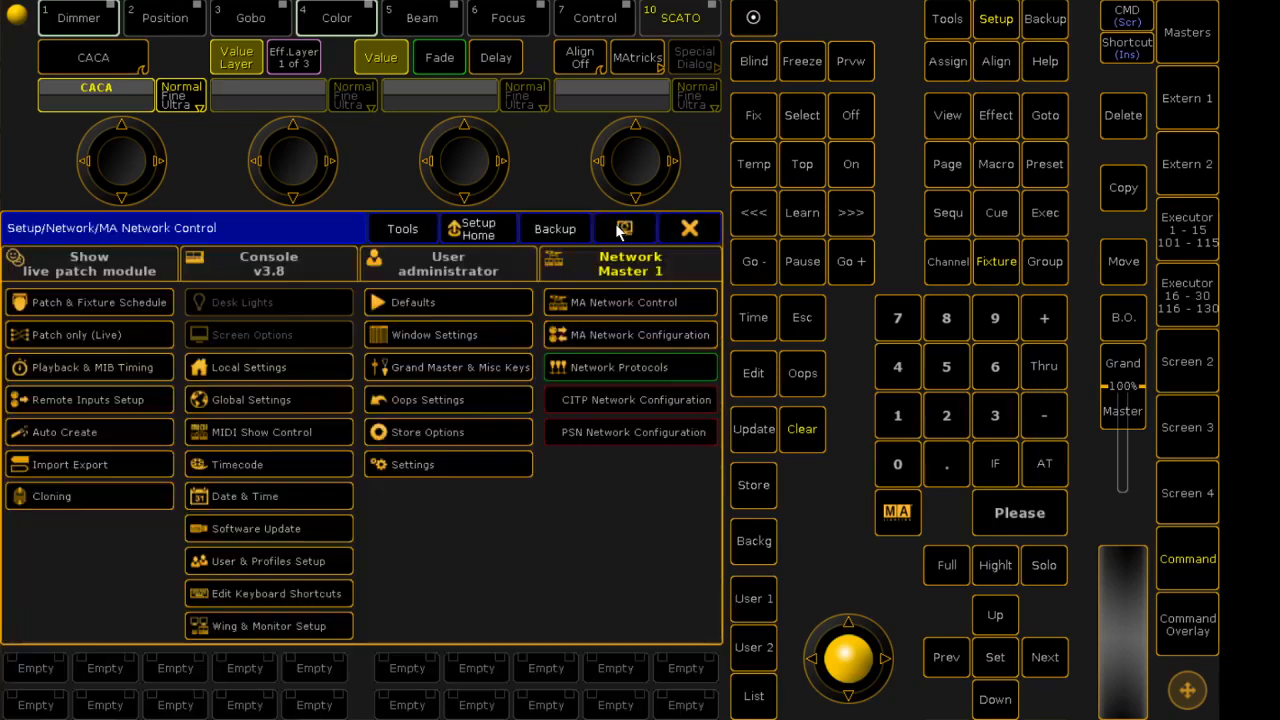
click(659, 335)
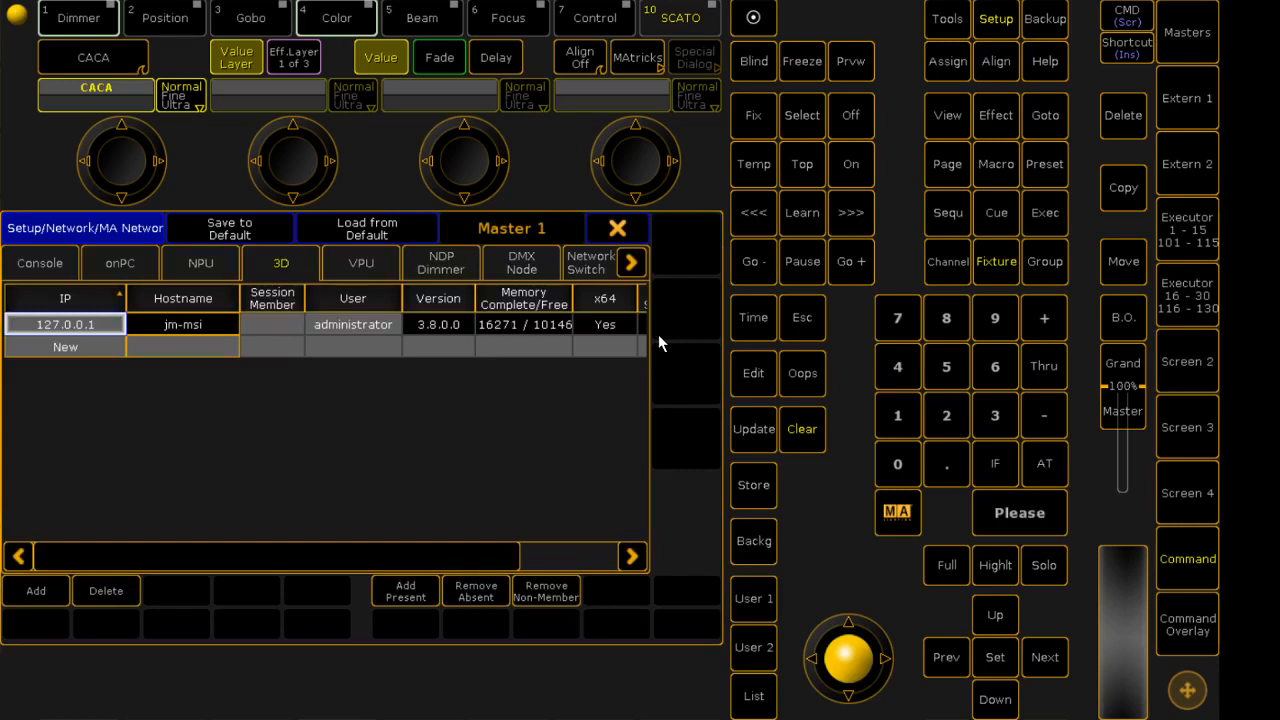
click(38, 264)
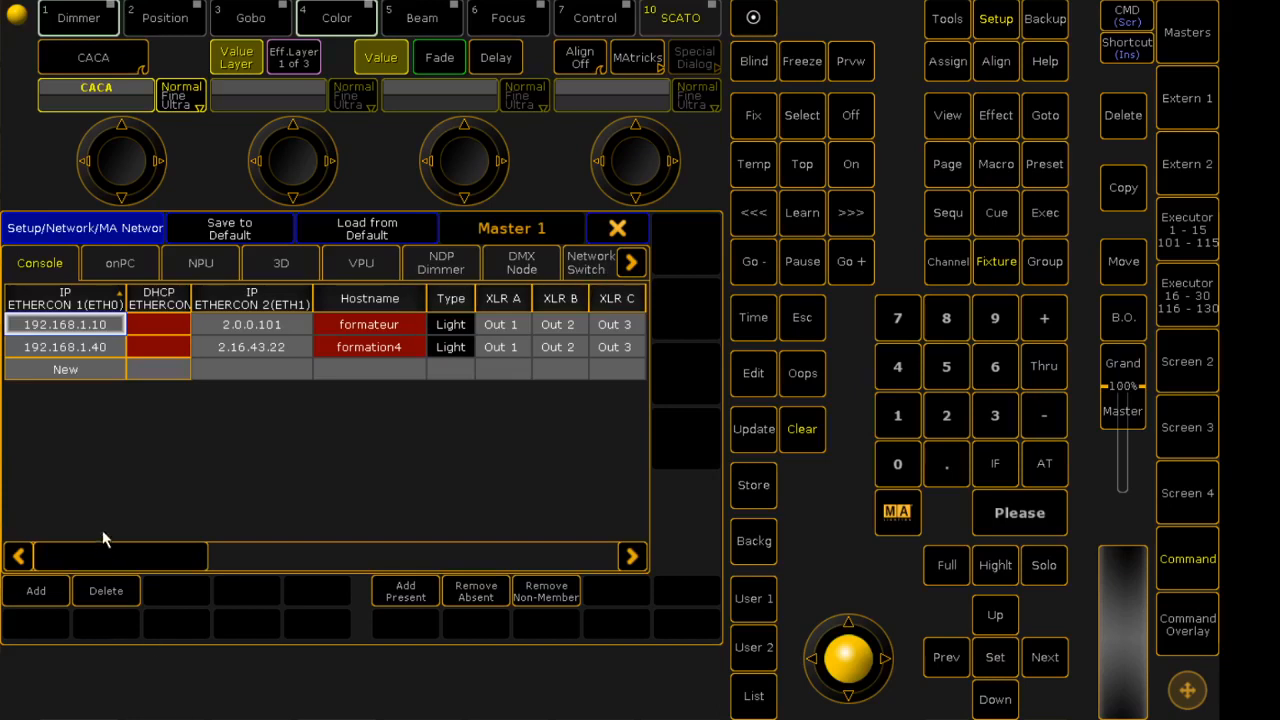
mouse_move(129, 549)
mouse_down()
mouse_move(176, 550)
mouse_move(114, 539)
mouse_up()
click(284, 264)
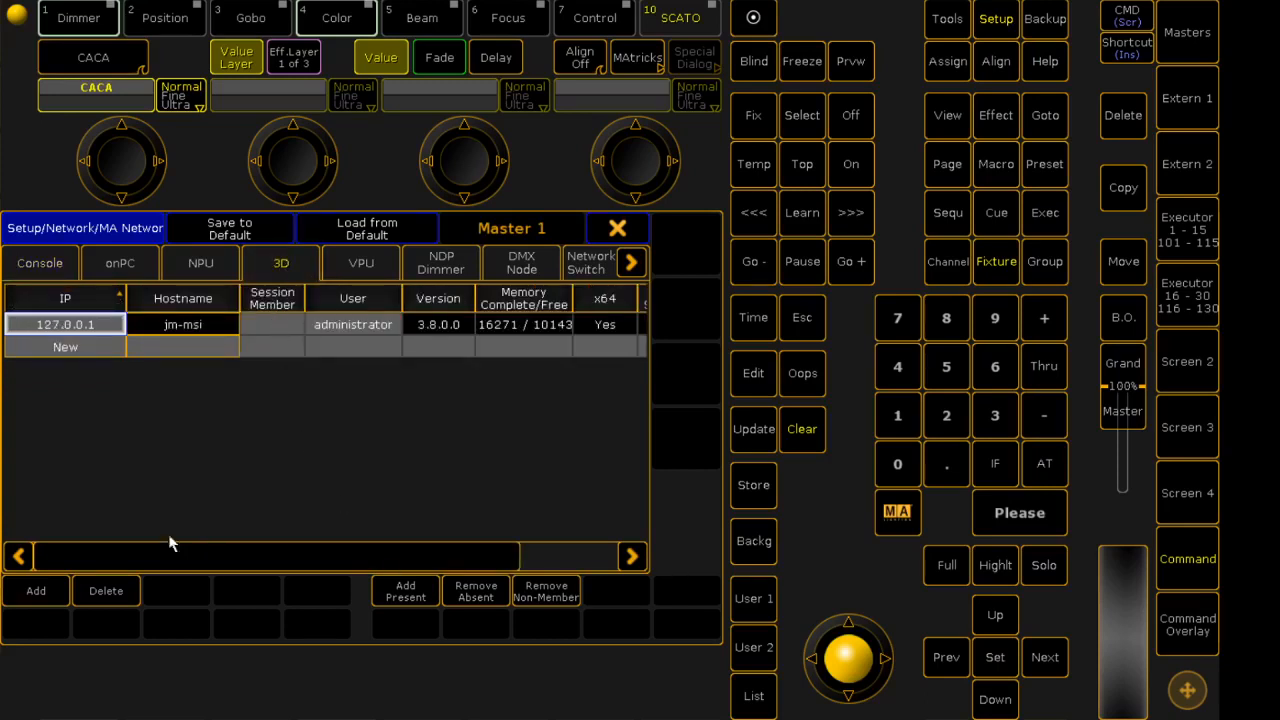
Delete the 3D station entry, add the present 3D station at 127.0.0.1 again and make it a session member
click(109, 587)
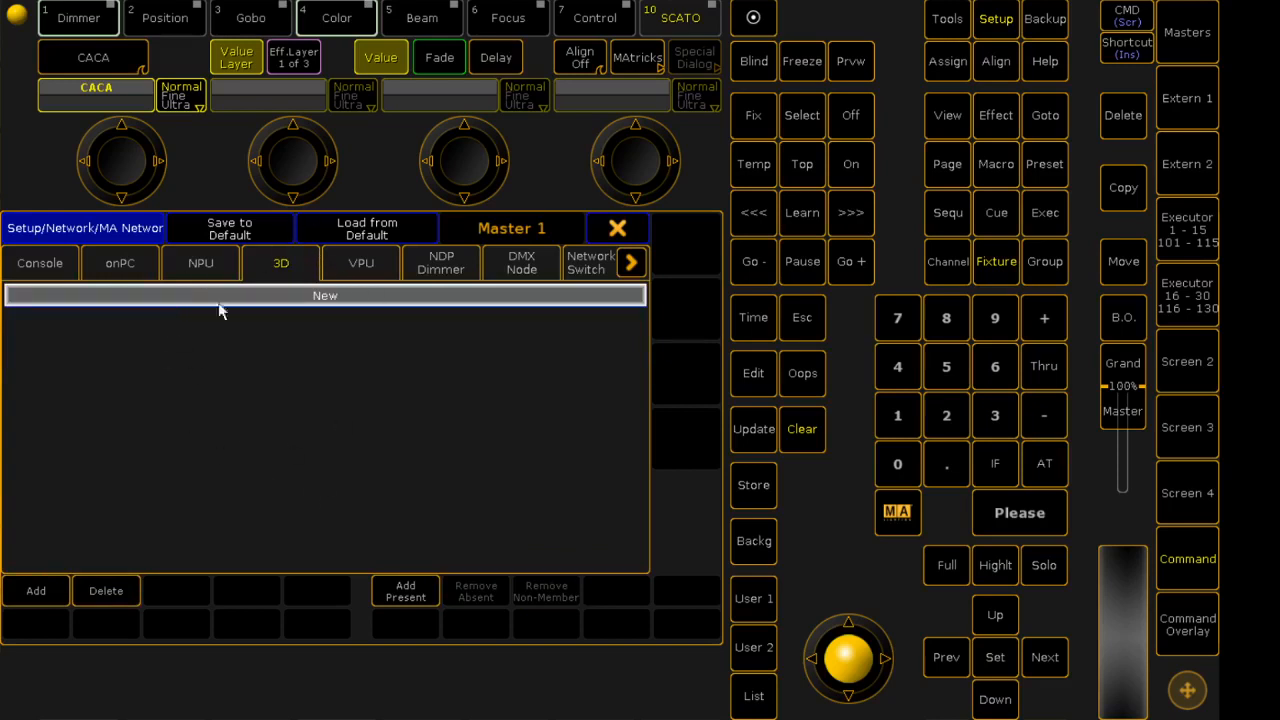
click(406, 592)
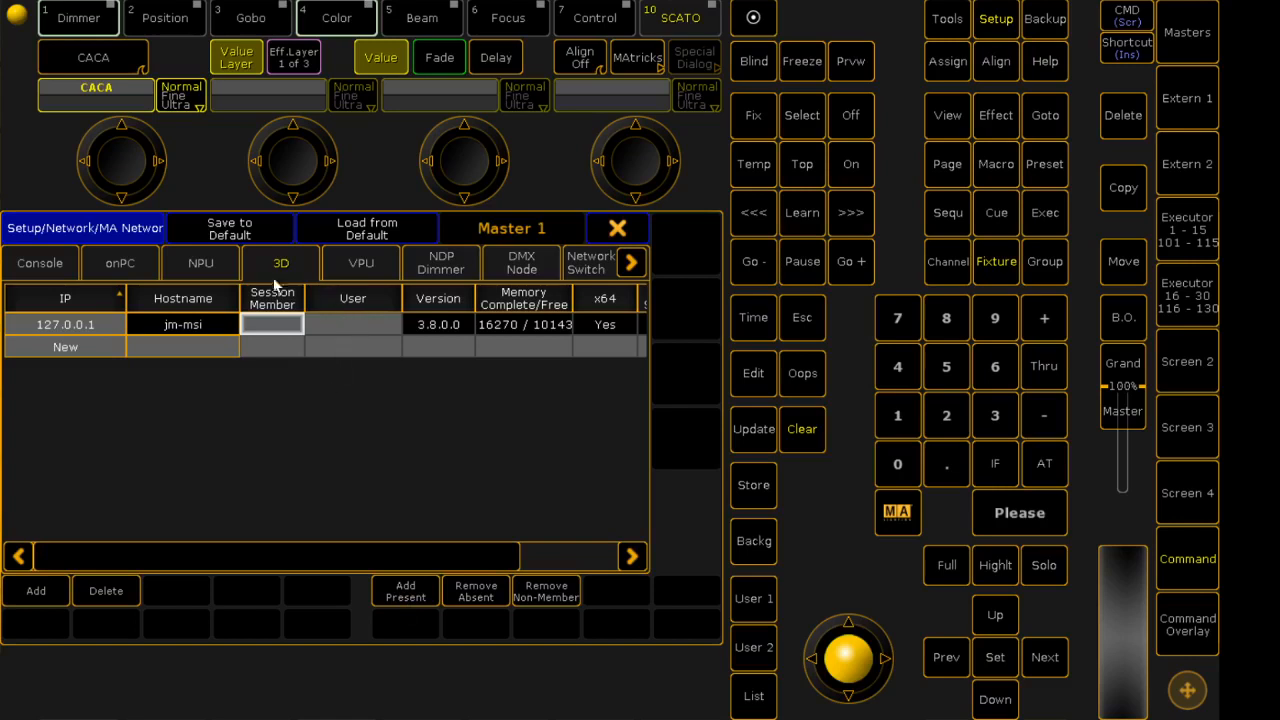
click(266, 333)
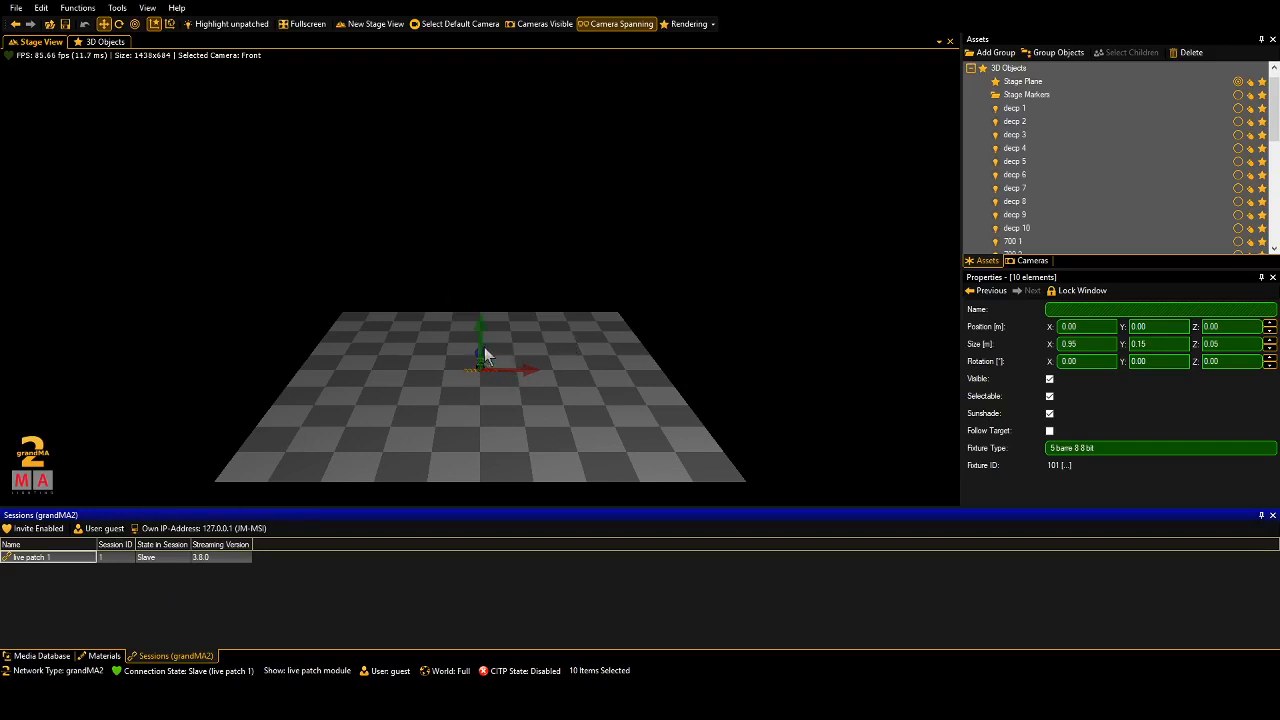
drag(479, 348, 515, 240)
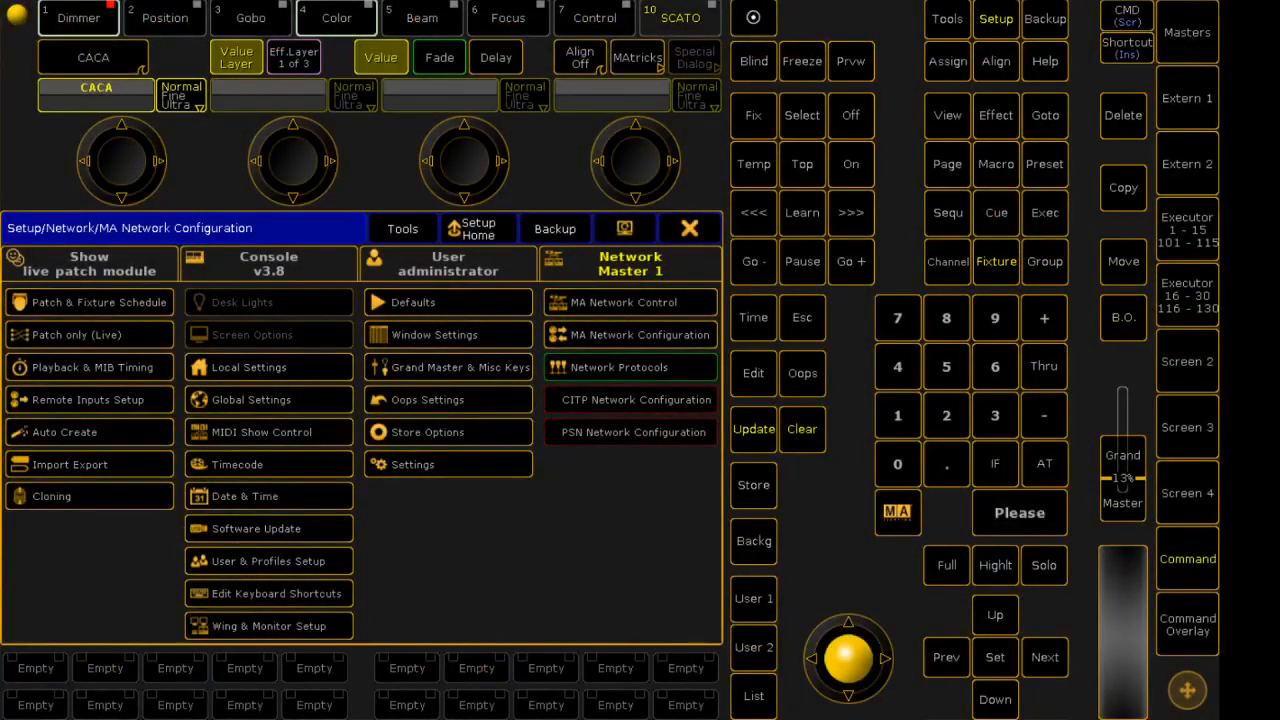
Leave Setup in grandMA2 onPC and bring up screen 2
click(685, 226)
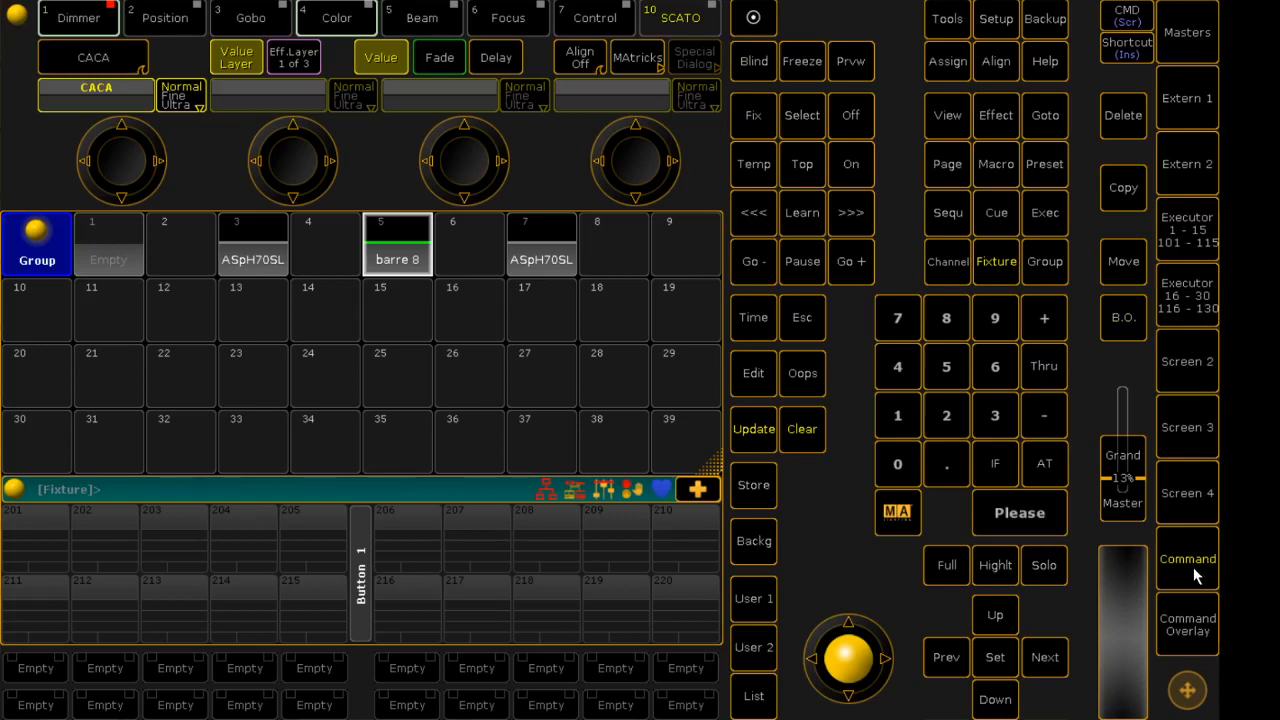
click(1196, 490)
click(1210, 430)
click(1180, 362)
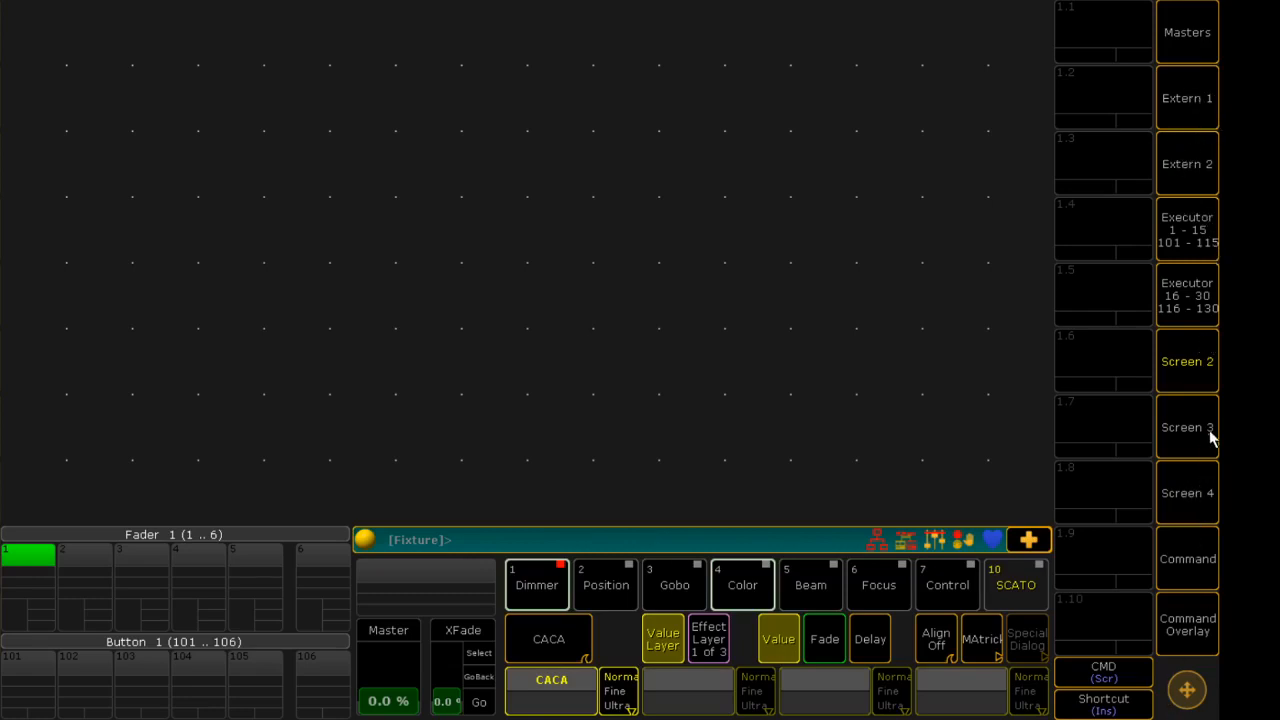
Create a Camera Pool window along the lowest row of the empty screen 2 grid
click(1187, 366)
click(10, 511)
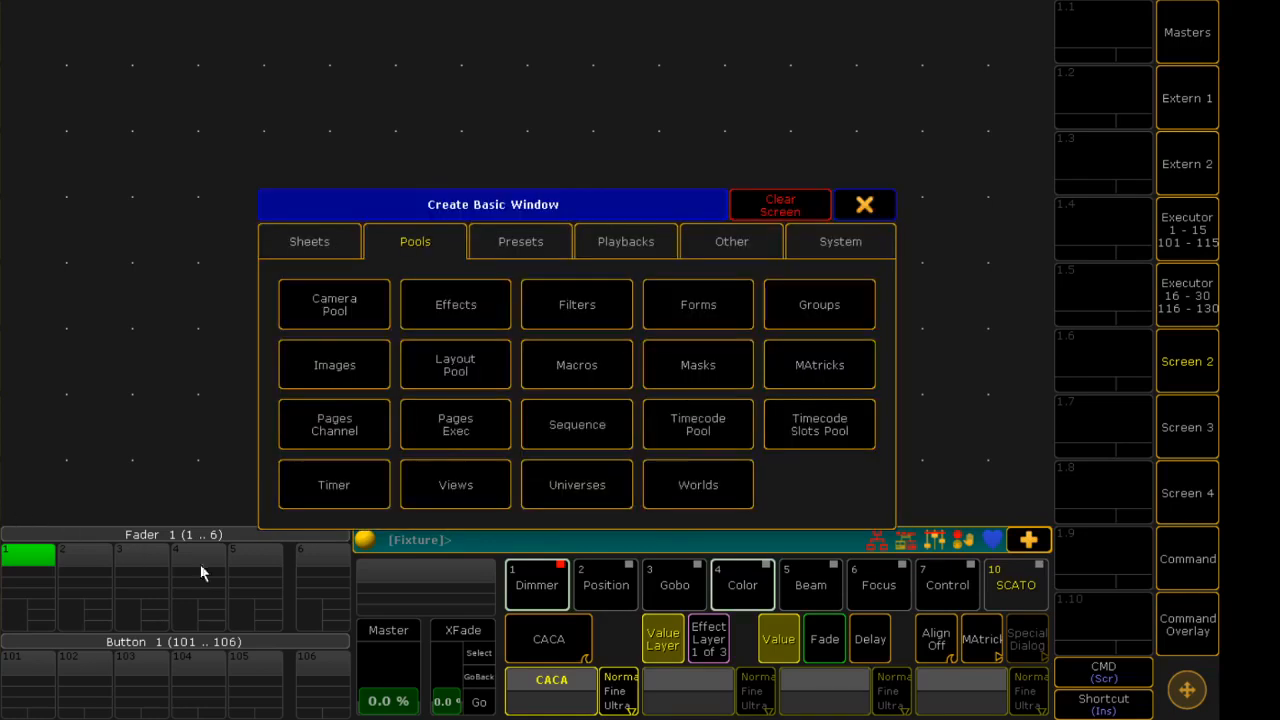
click(338, 312)
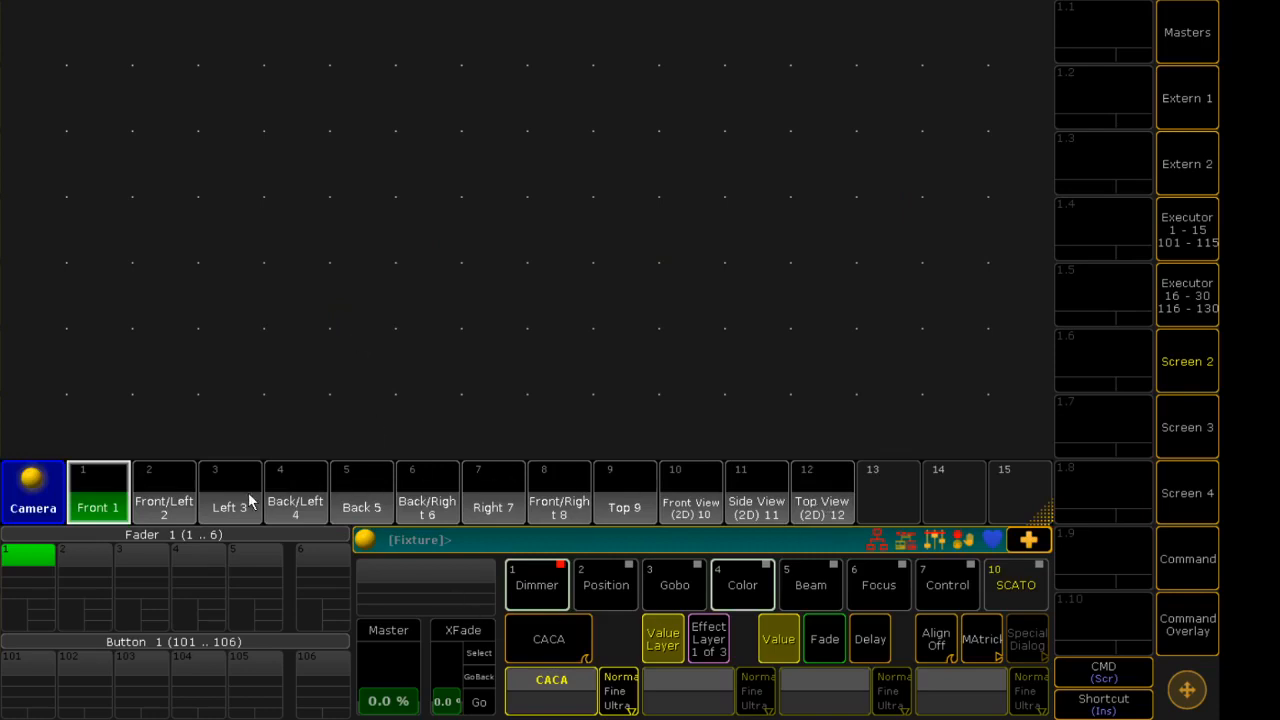
Create a Stage window filling the free grid area above the camera pool
click(10, 10)
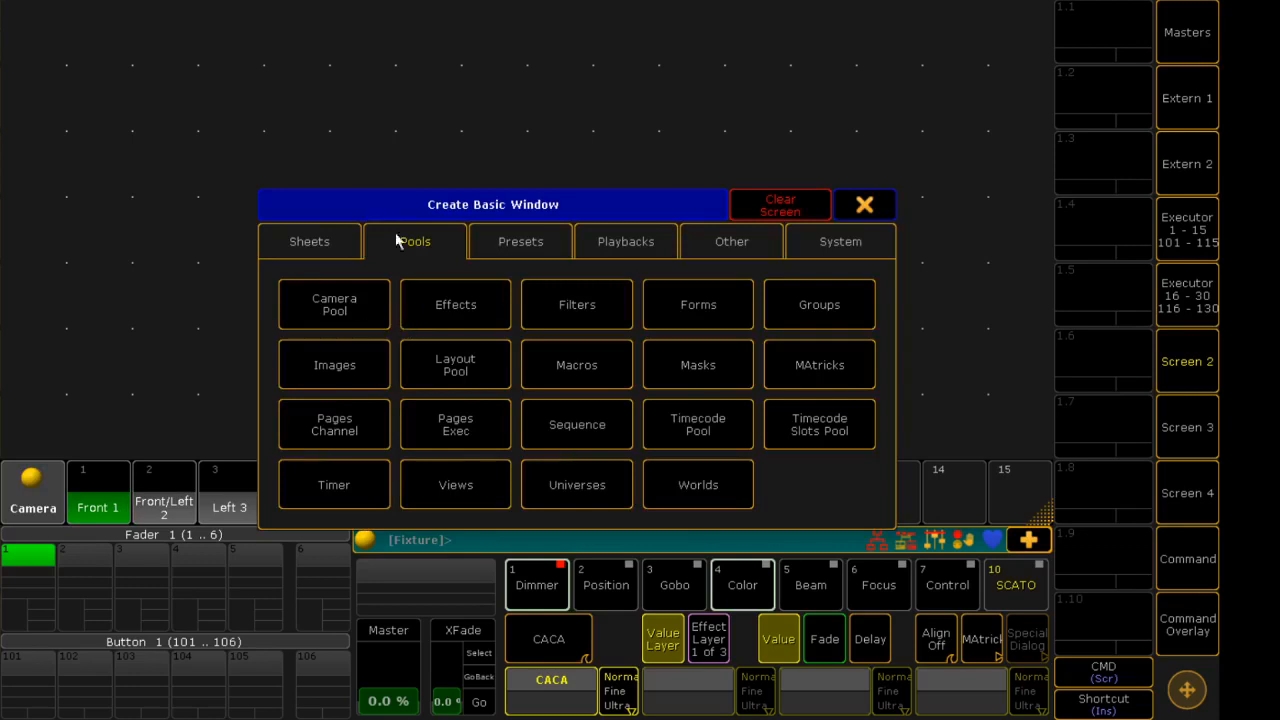
click(750, 245)
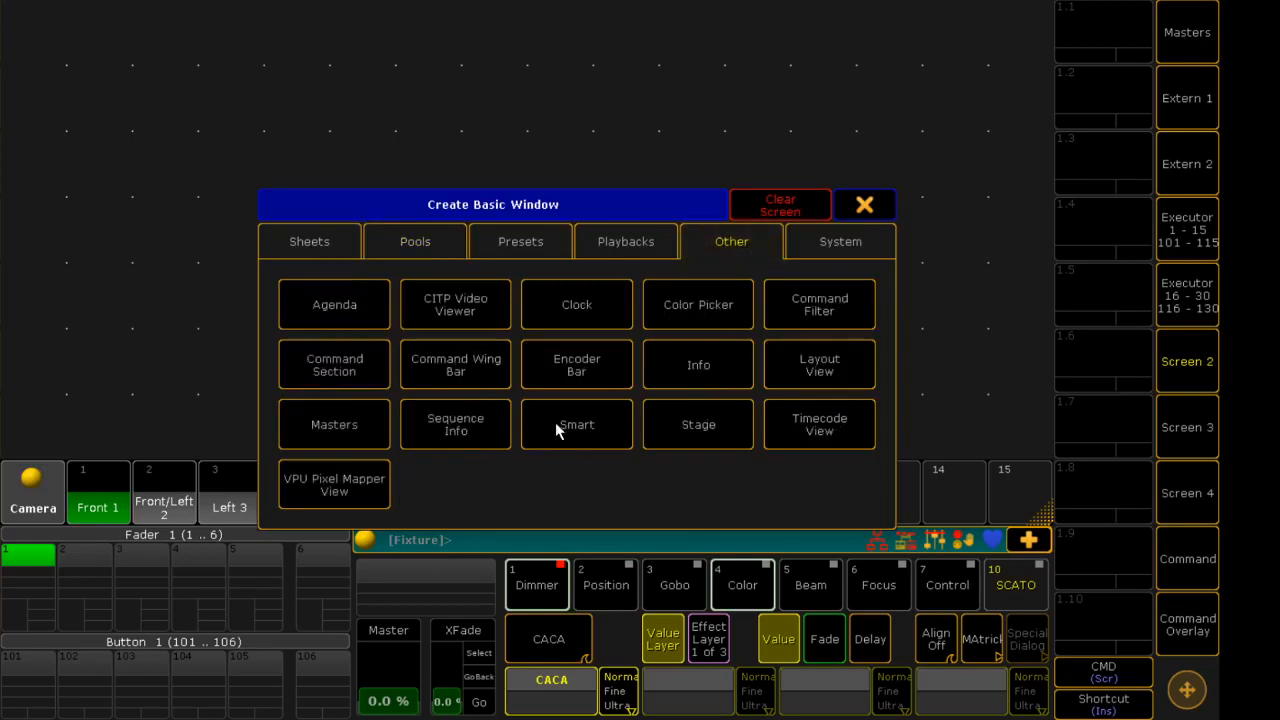
click(680, 428)
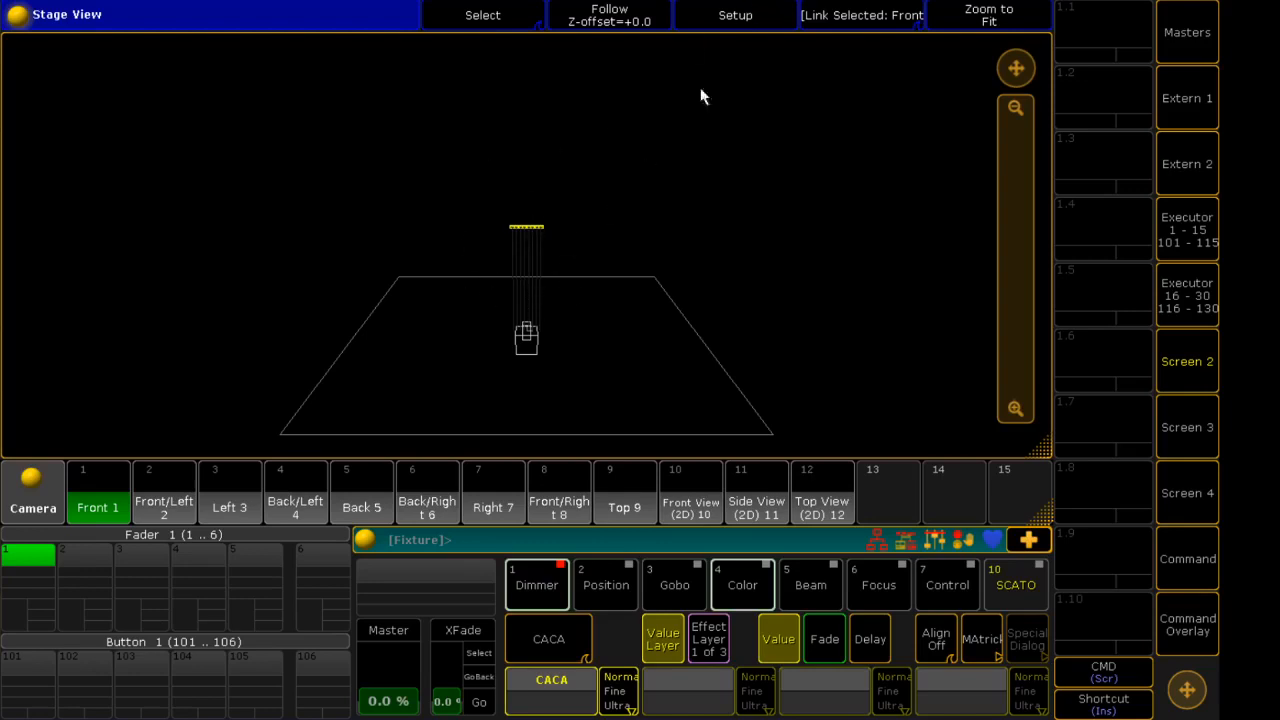
Enable Setup mode in the Stage view and bring up the position values for the selected bars
click(729, 17)
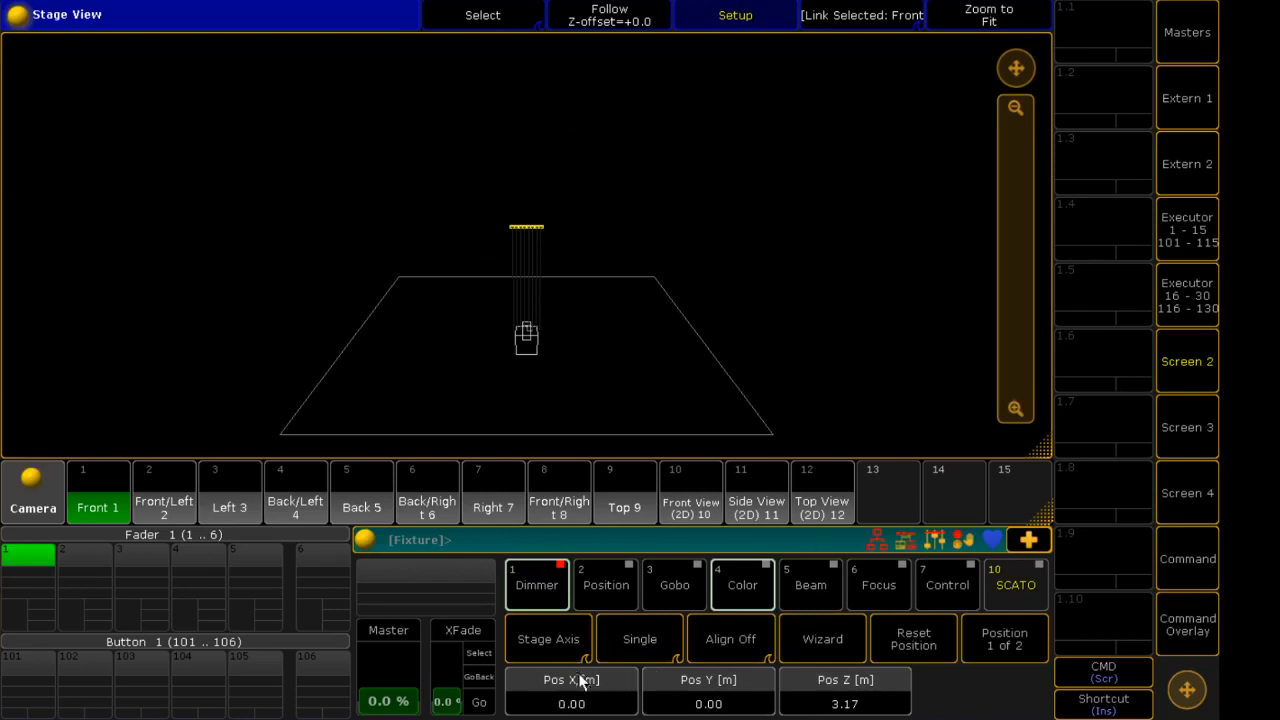
click(745, 587)
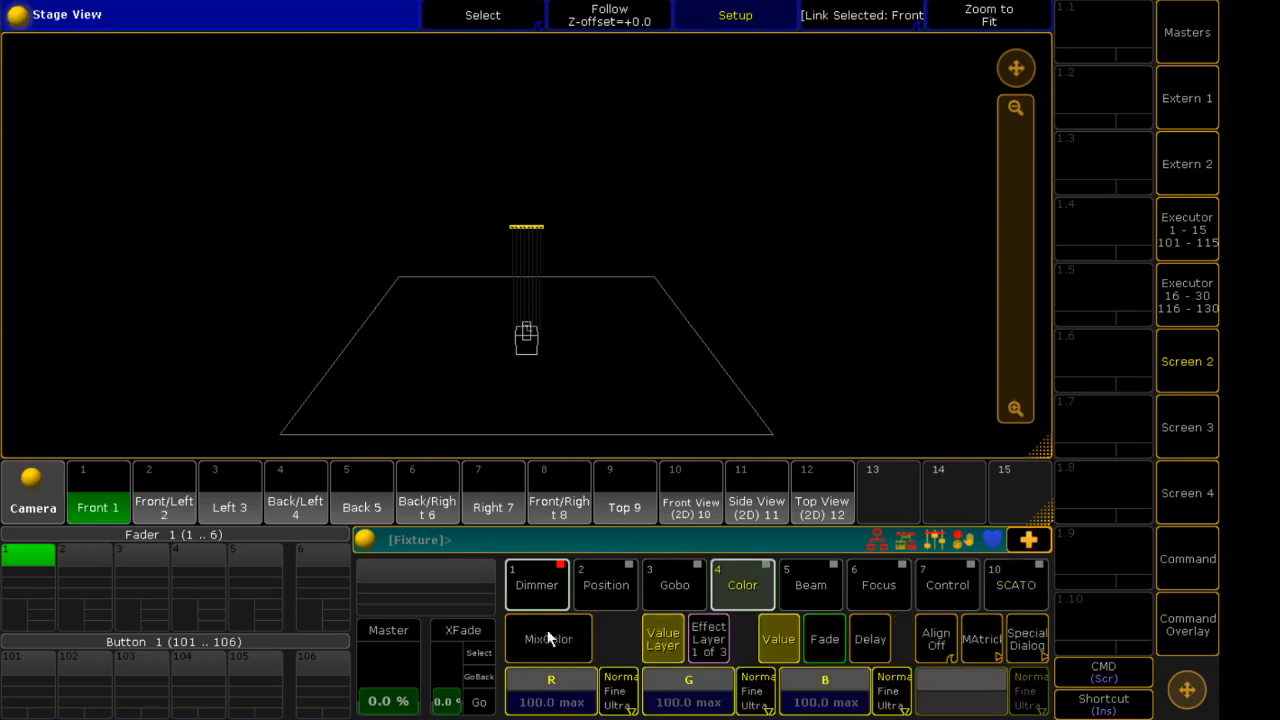
click(540, 578)
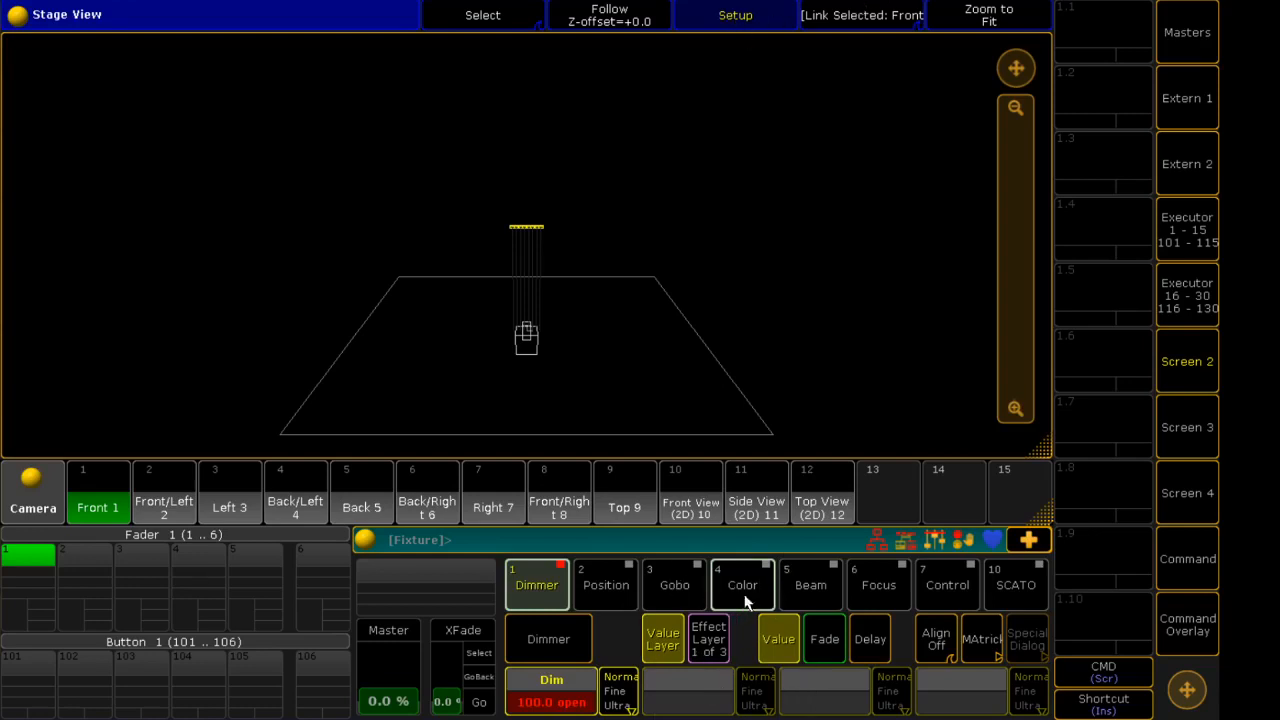
click(746, 18)
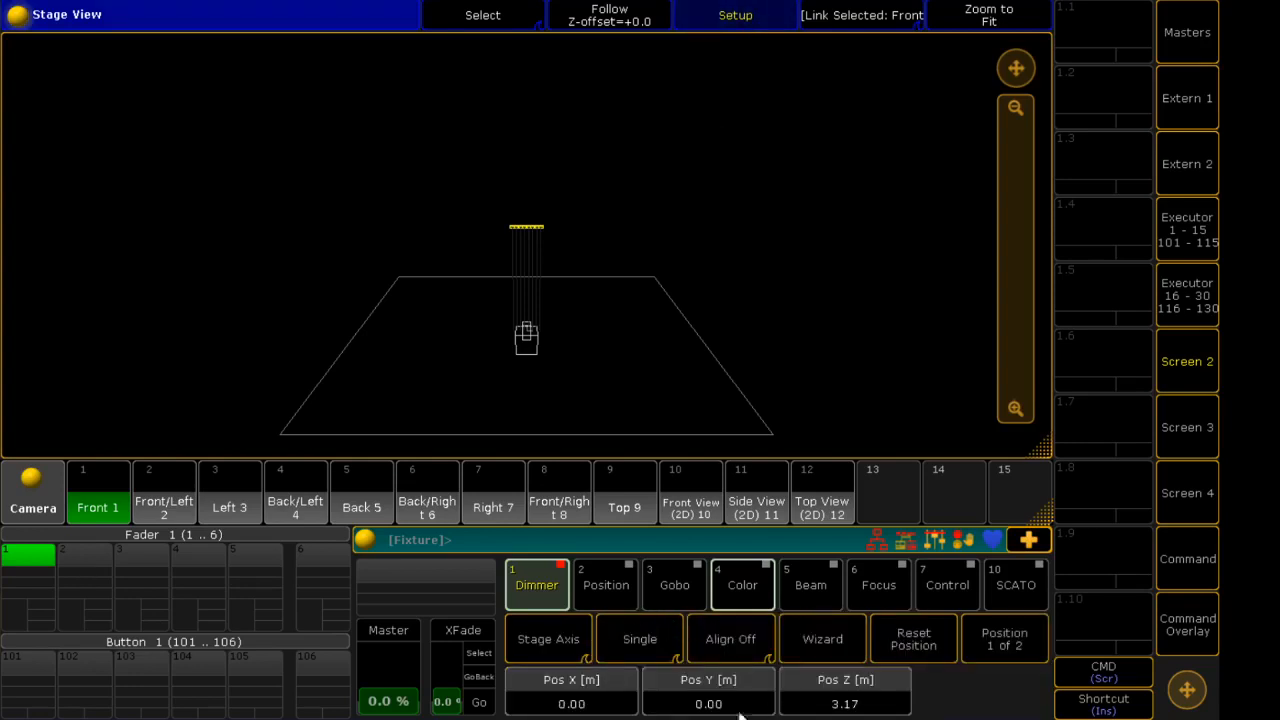
Set the Z position of the selected LED bars to 0 m in the stage setup
click(580, 703)
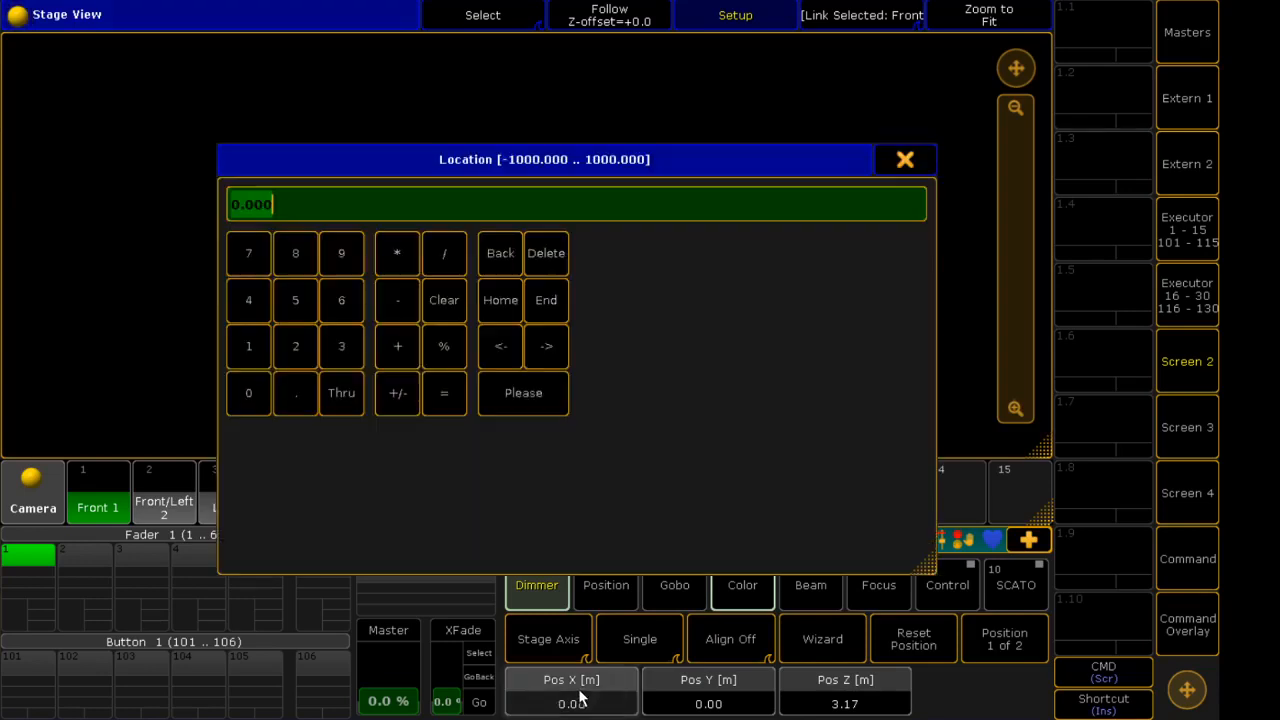
click(904, 160)
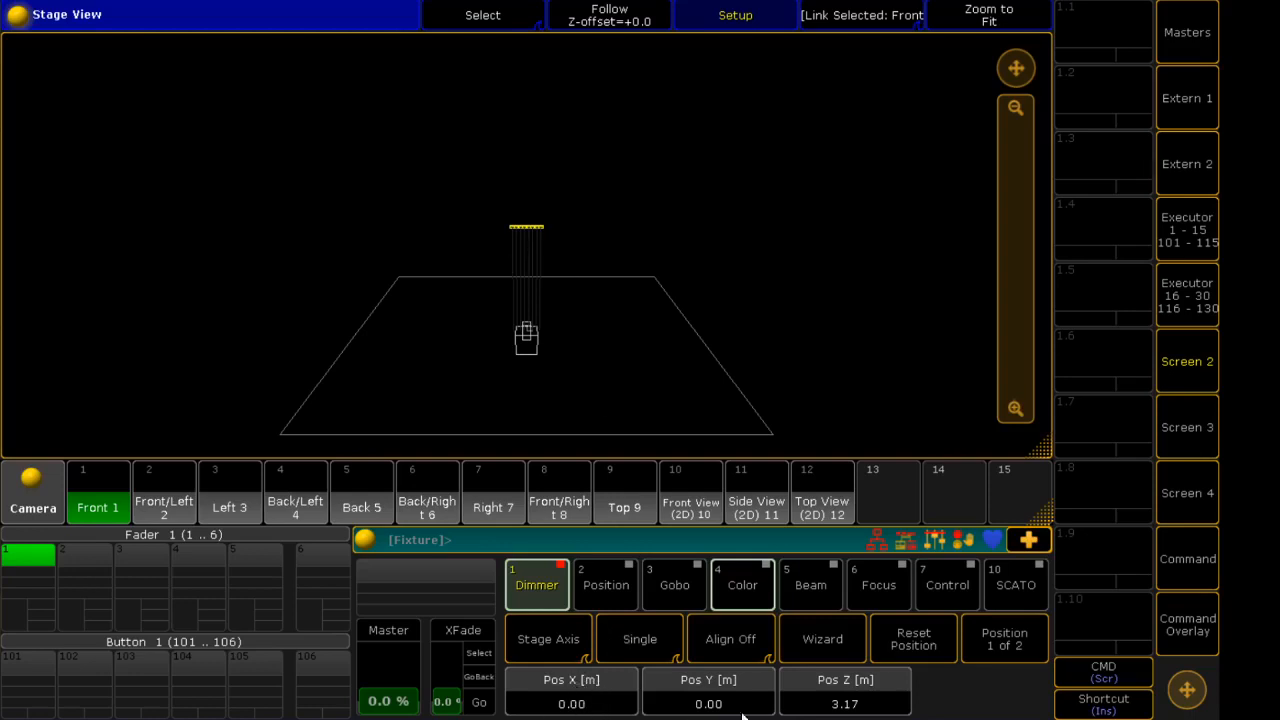
click(868, 695)
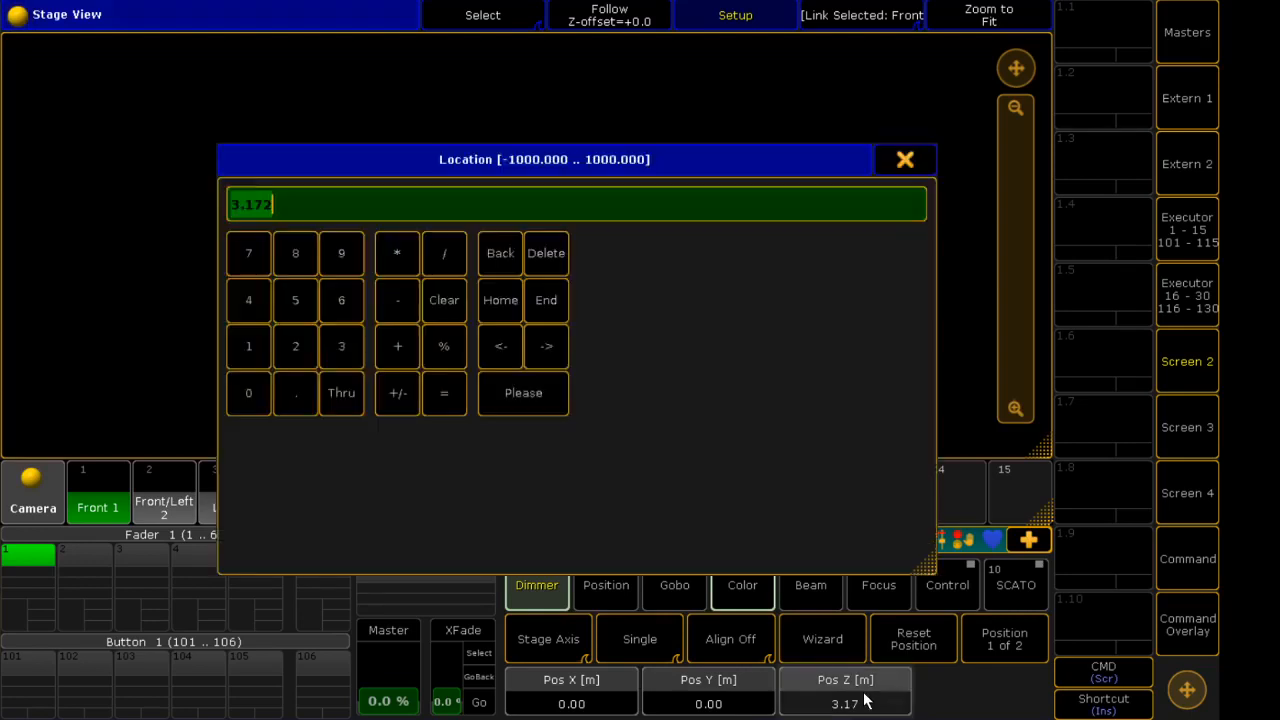
click(249, 393)
click(523, 393)
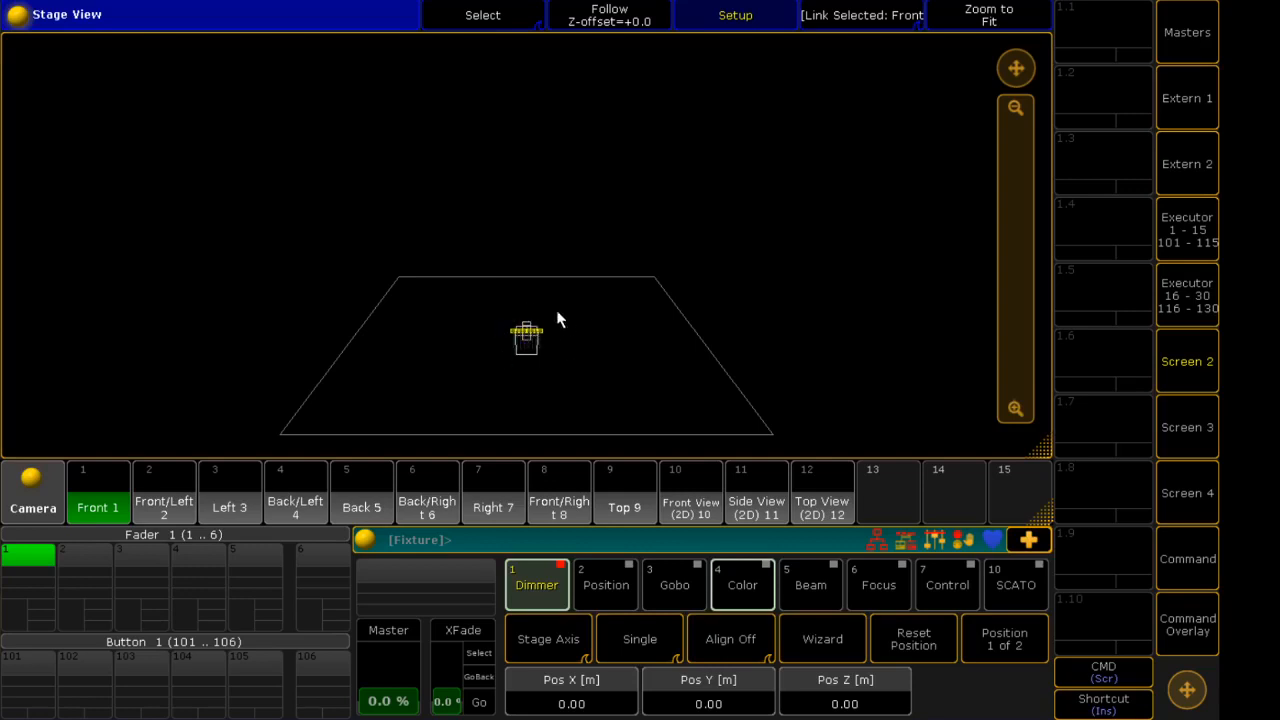
Set the selected bars' X position to 2 m and shift it by a relative -2 m
click(580, 703)
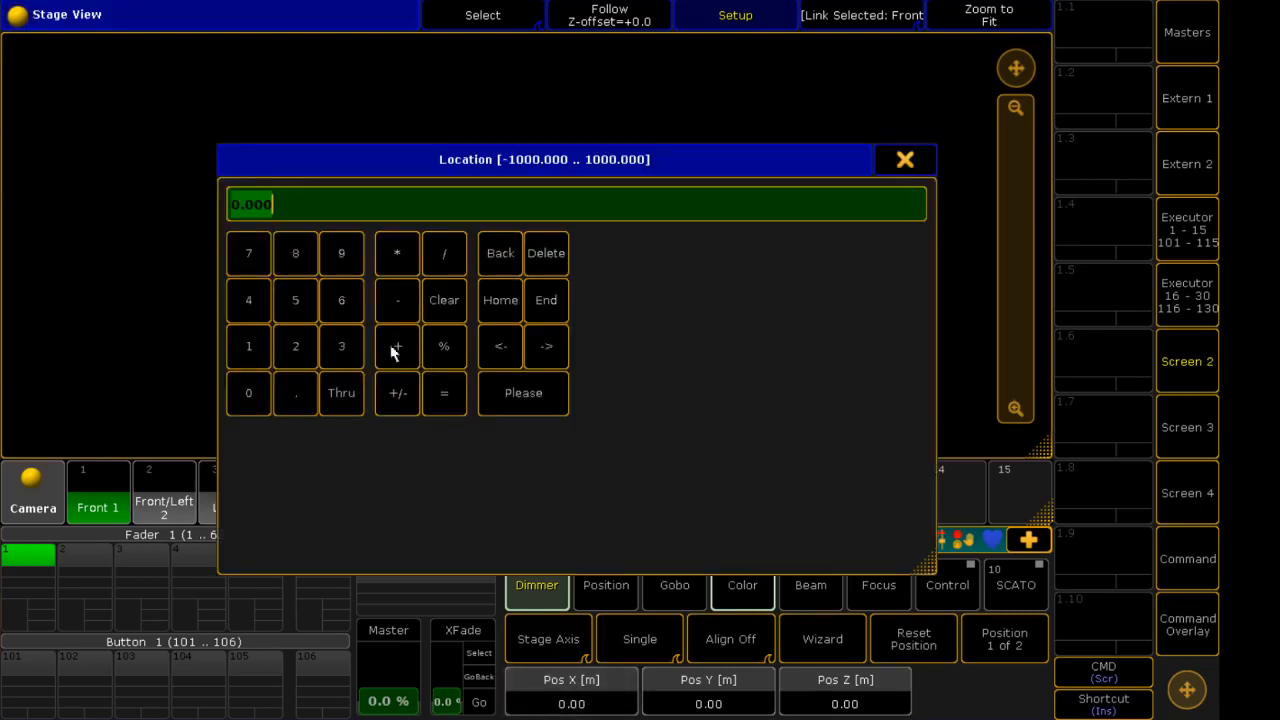
click(295, 346)
click(543, 393)
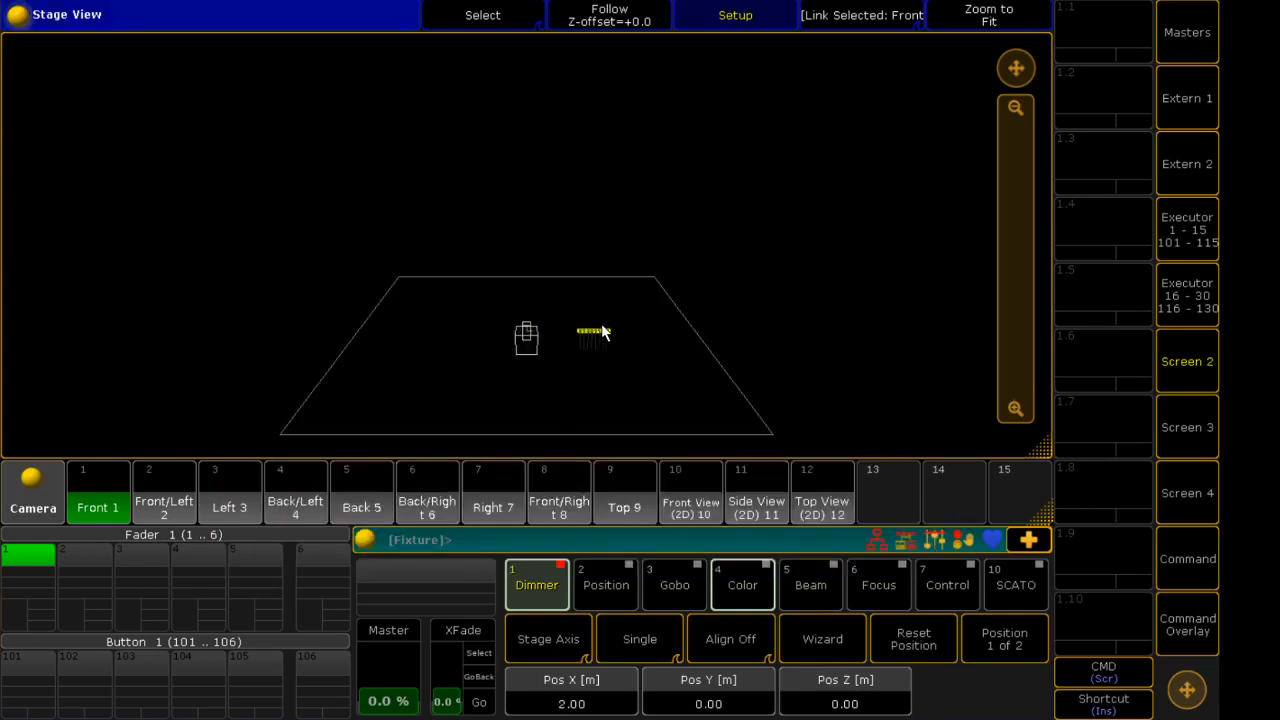
click(552, 695)
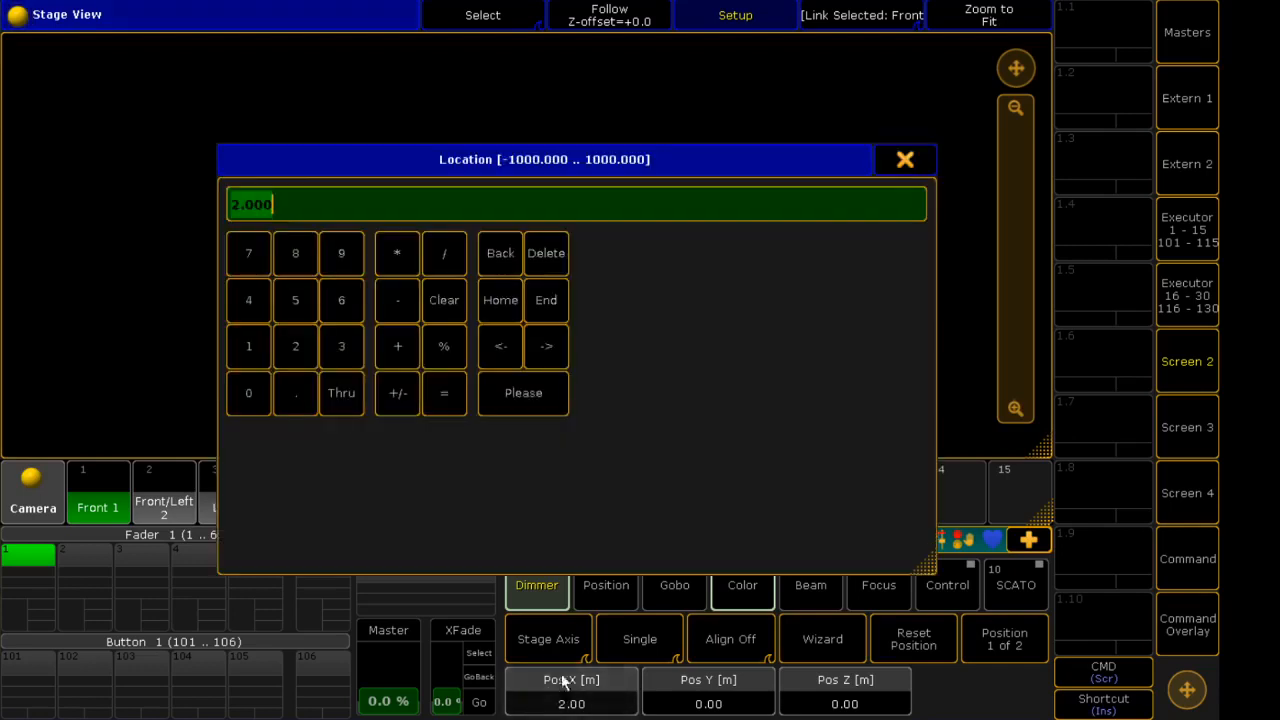
click(397, 300)
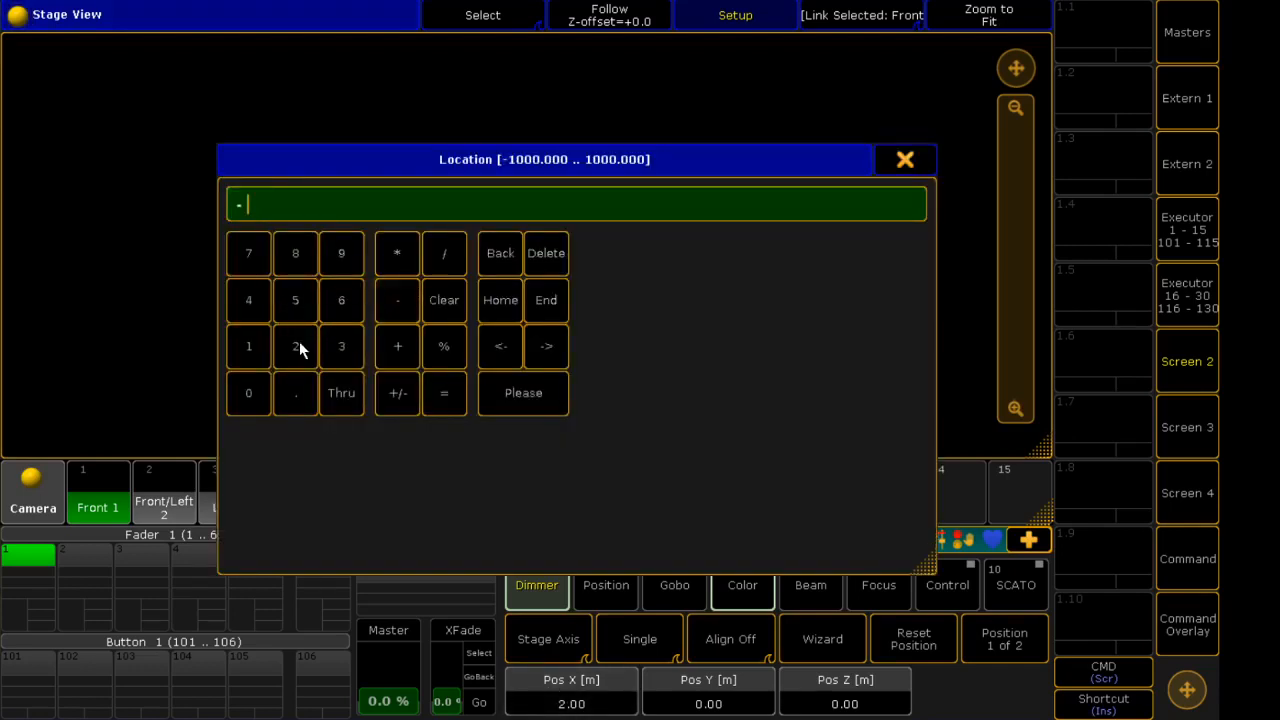
click(296, 346)
click(522, 391)
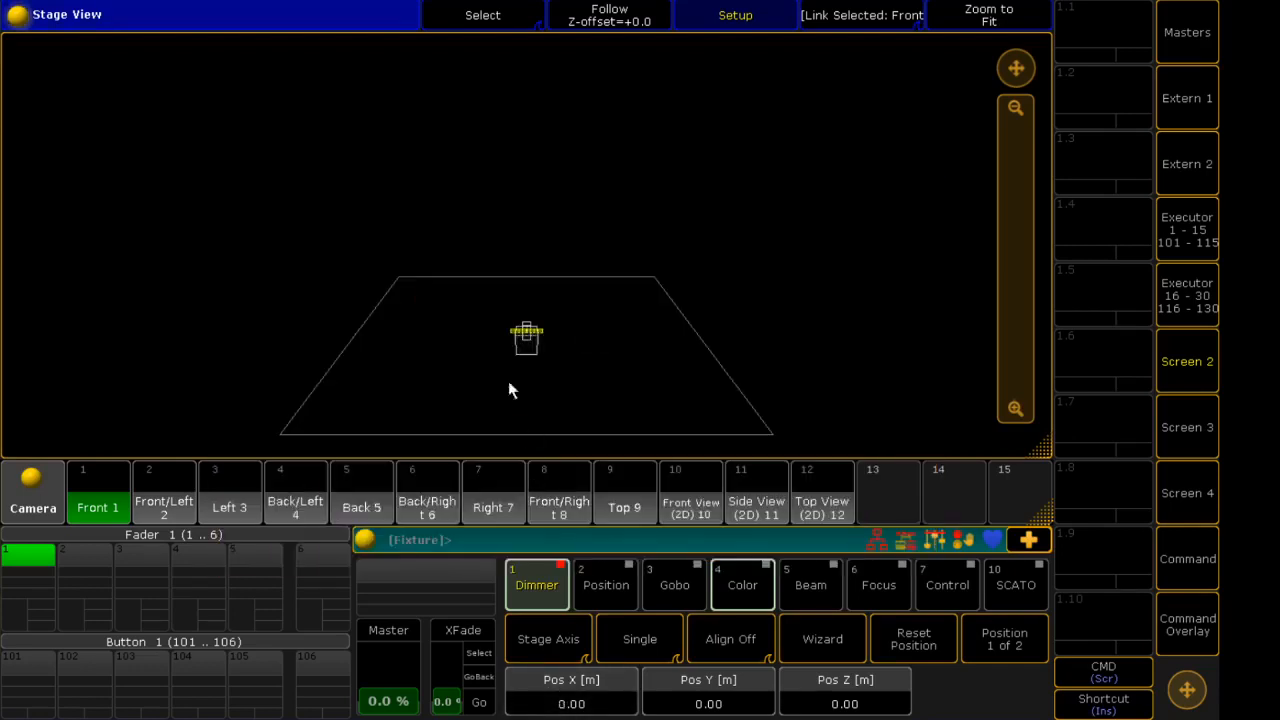
Set the X position of the selected bars to an absolute -2 m
click(555, 705)
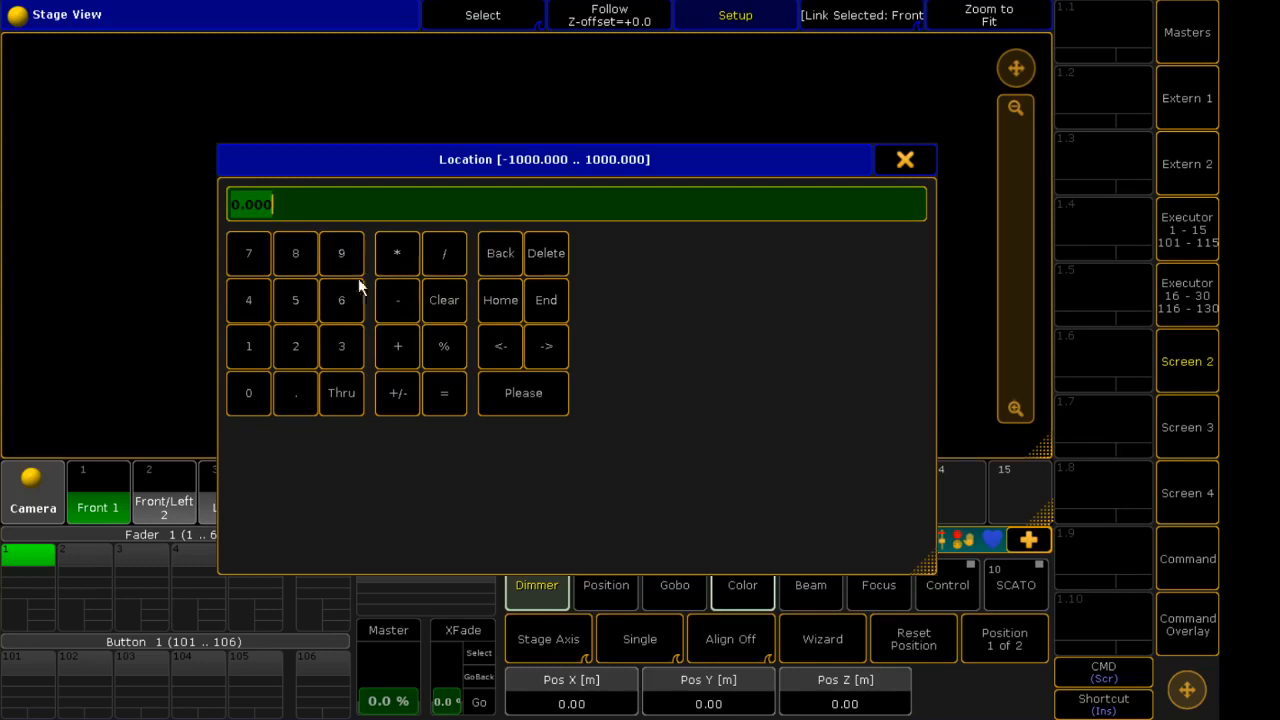
click(397, 392)
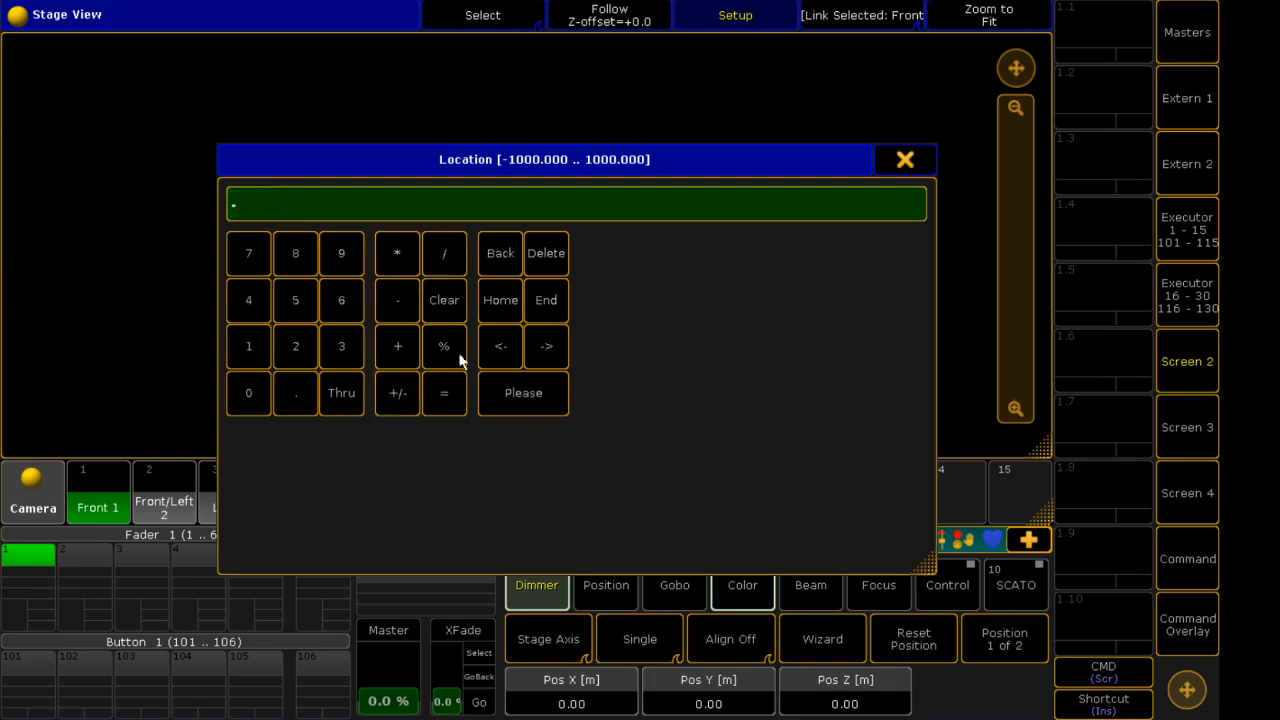
click(295, 346)
click(509, 393)
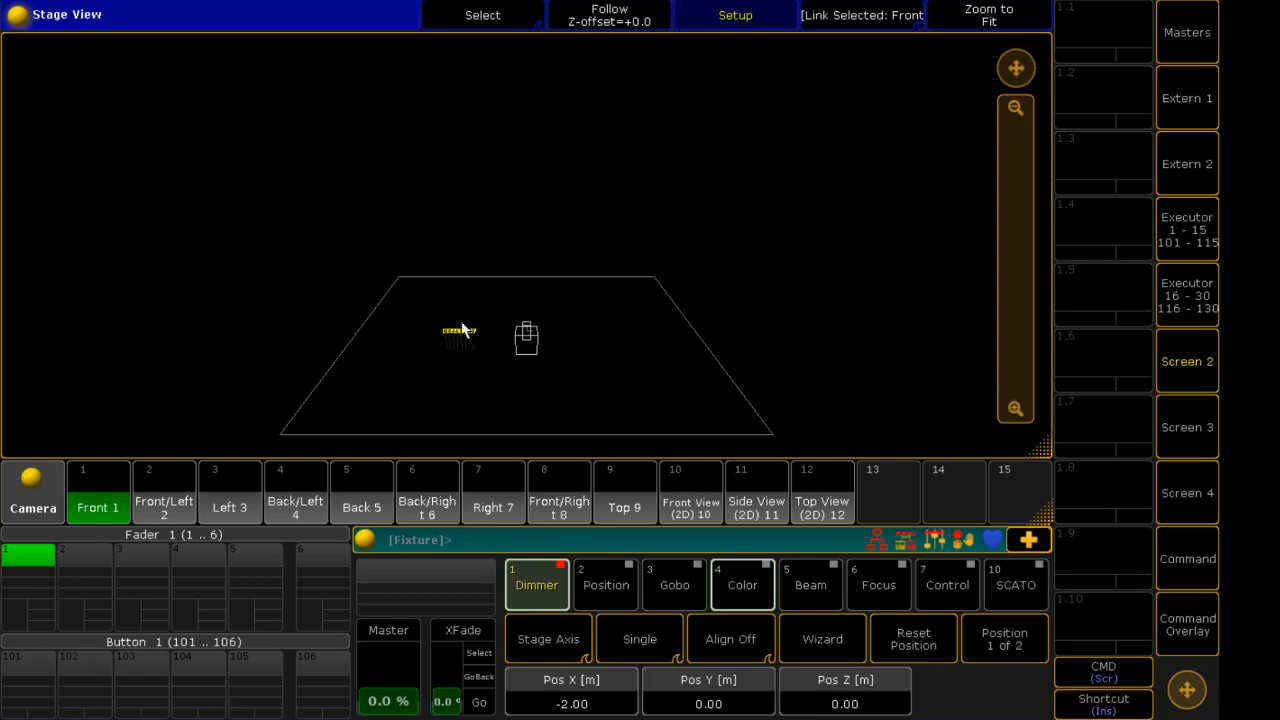
Spread the selected bars evenly along the X axis from -5 Thru 5 m
click(567, 697)
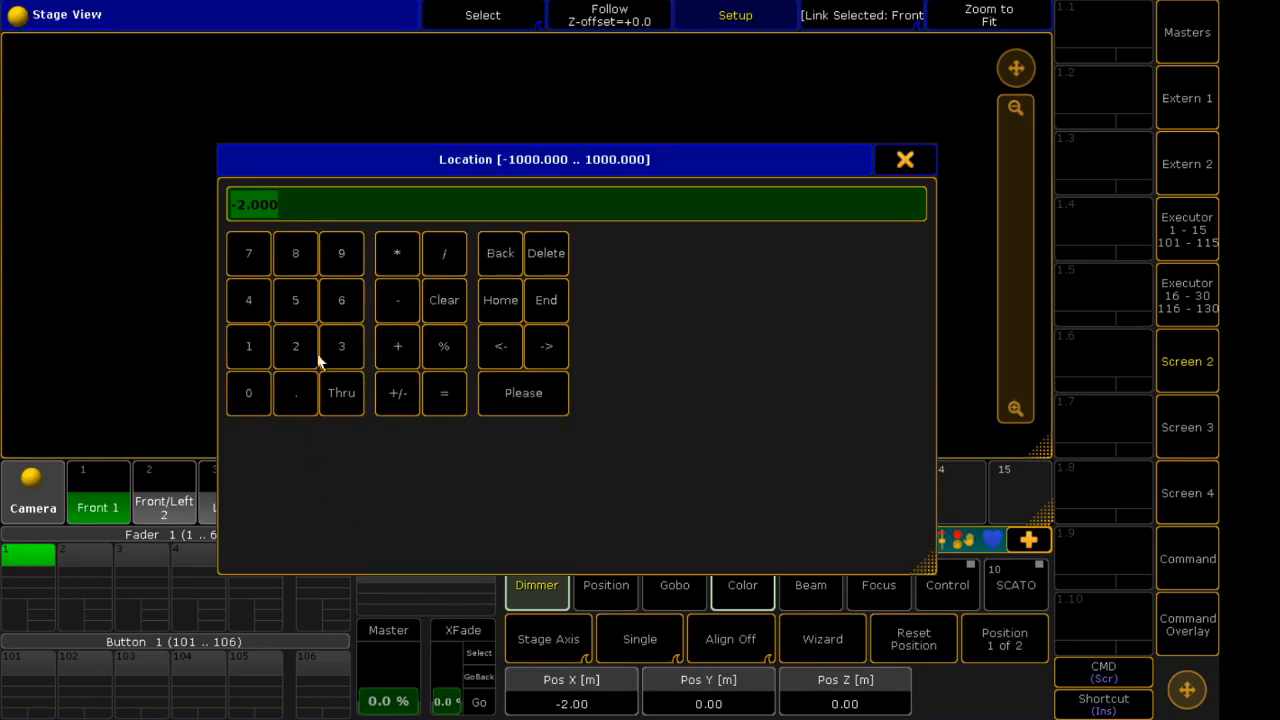
click(398, 398)
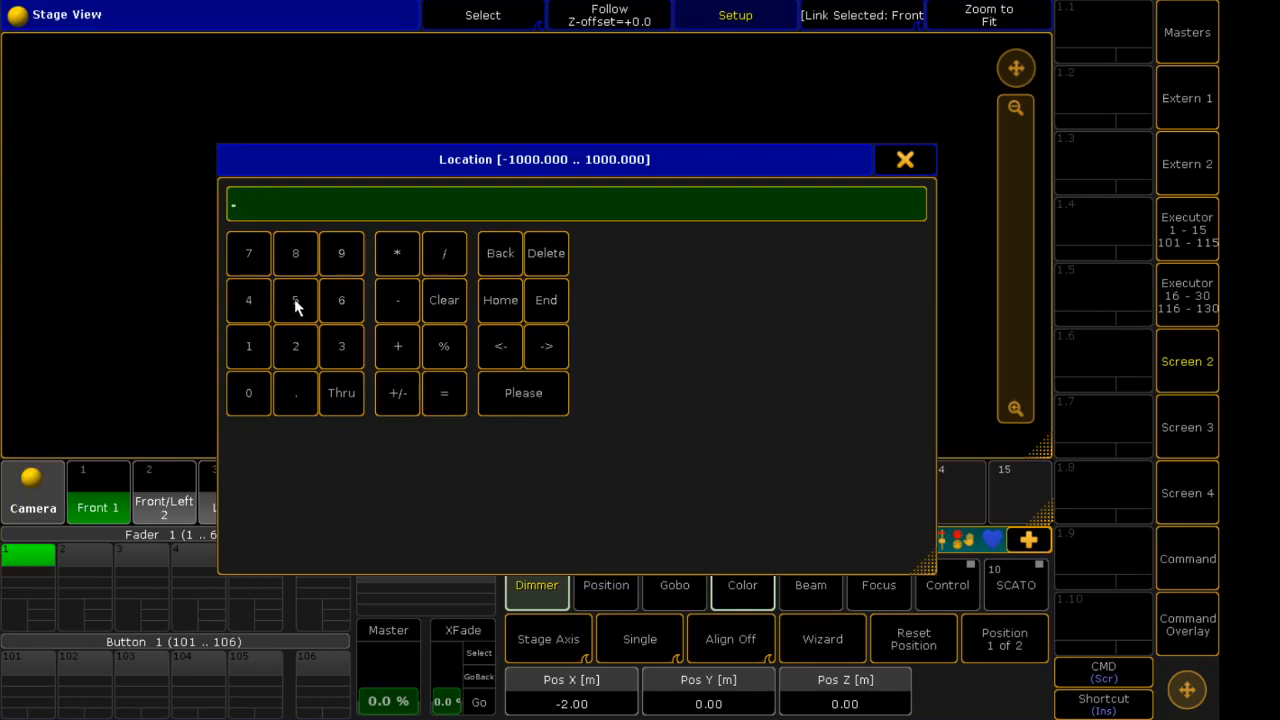
click(295, 300)
click(337, 393)
click(295, 300)
click(527, 392)
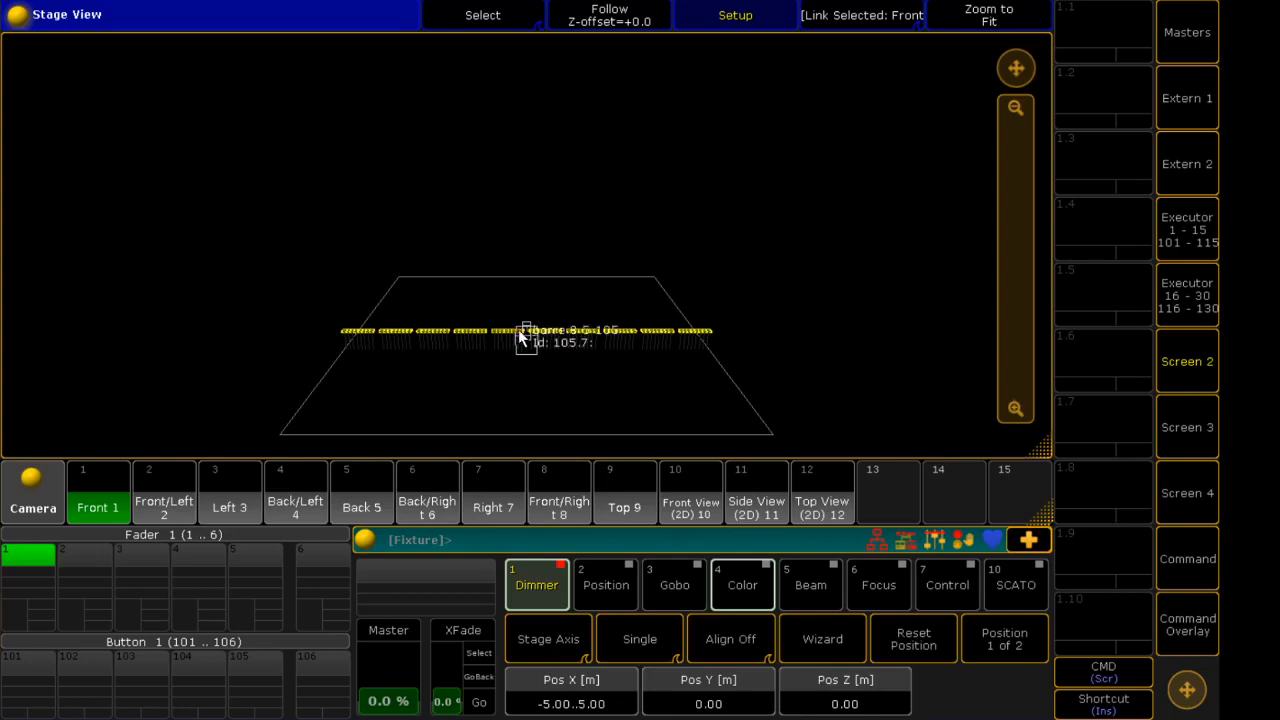
Set the Y position of the bars to 5 m and their Z position to 8 m
click(716, 704)
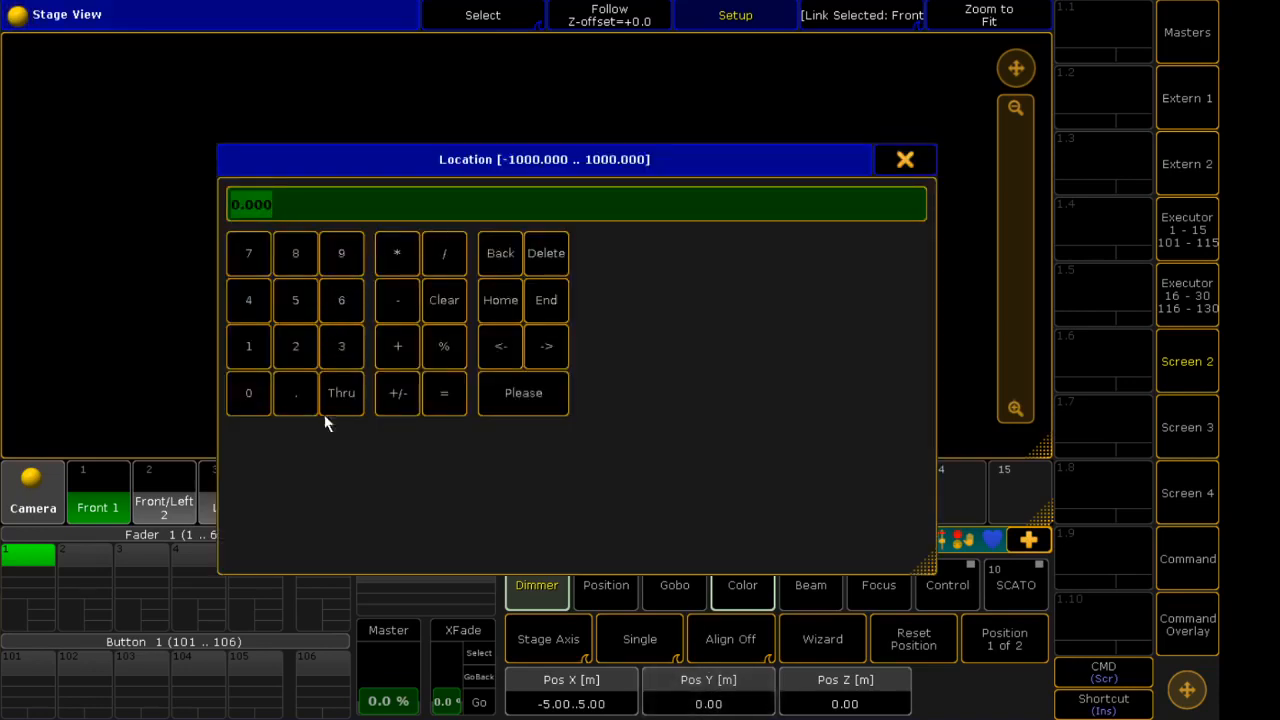
click(300, 297)
click(510, 402)
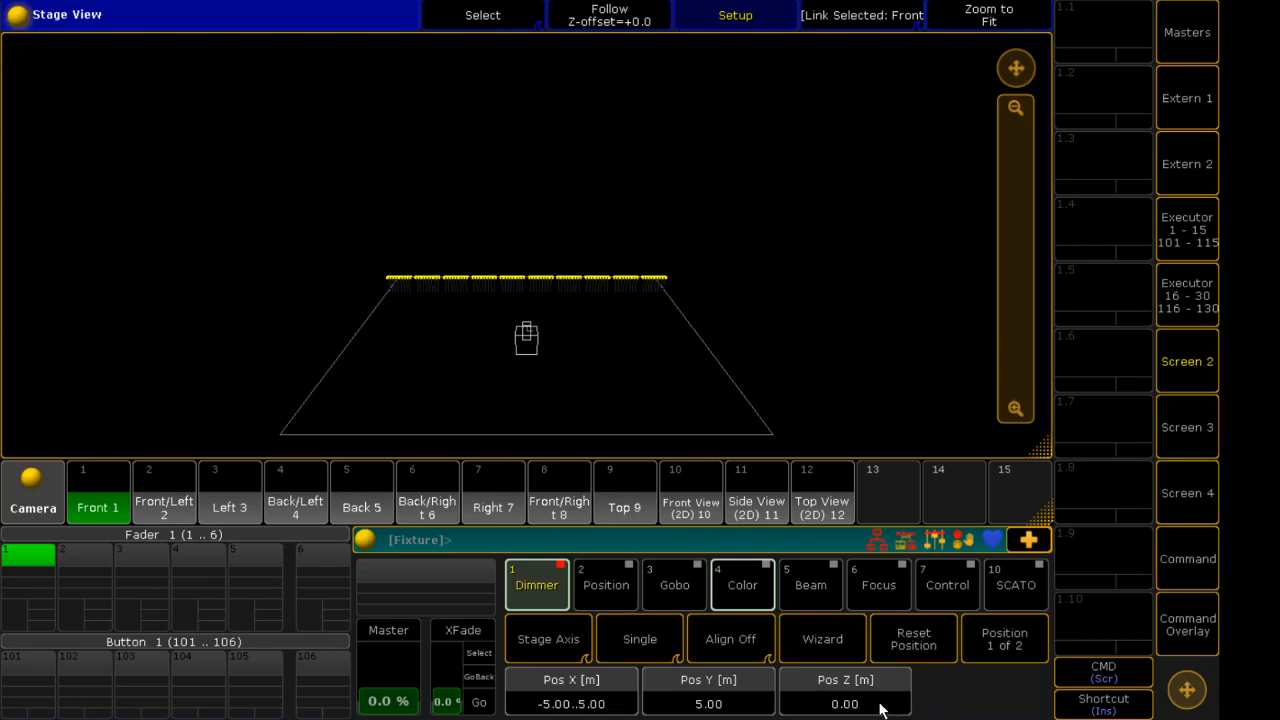
click(845, 704)
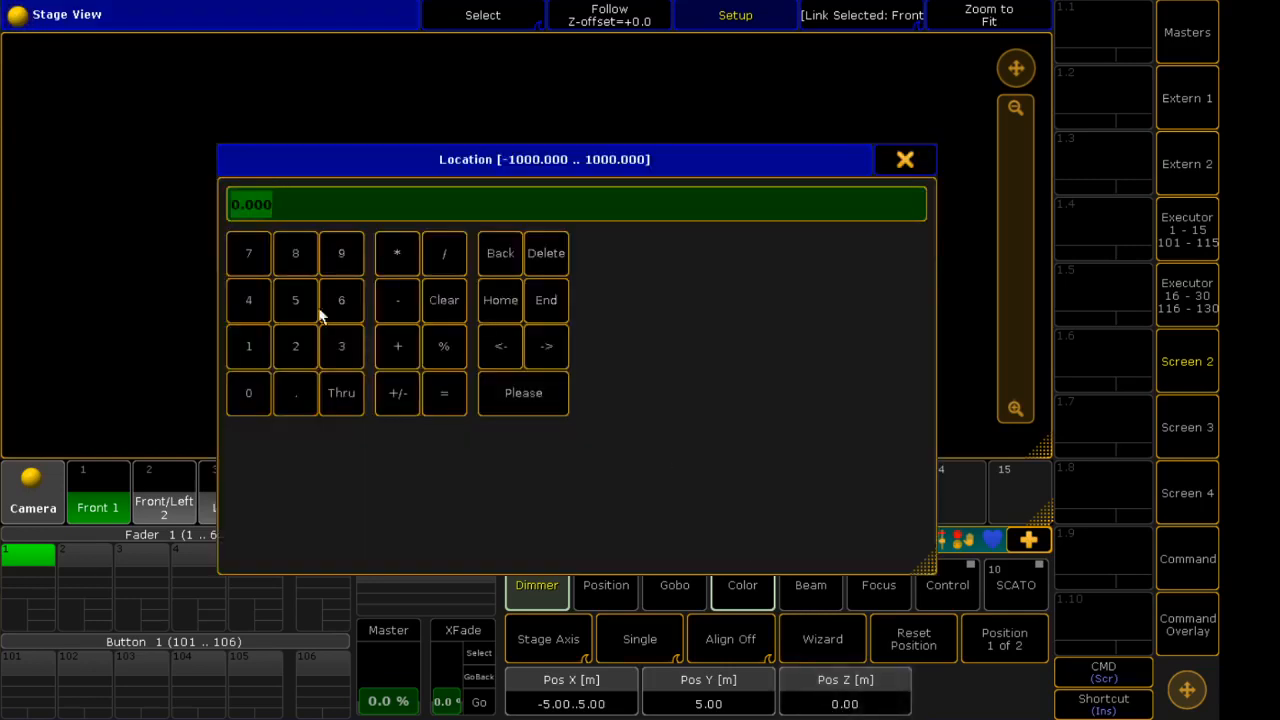
click(297, 255)
click(530, 393)
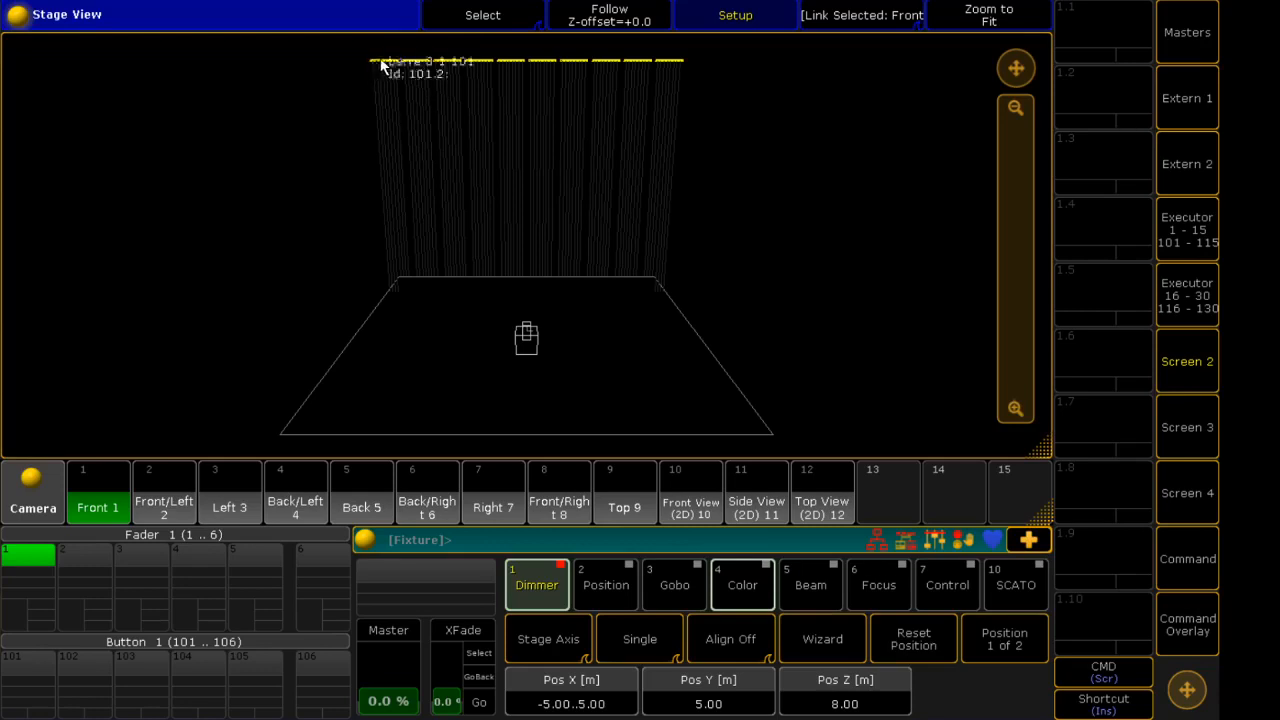
Switch the stage setup from position to rotation and set the bars' X rotation to 45°
drag(481, 112, 481, 112)
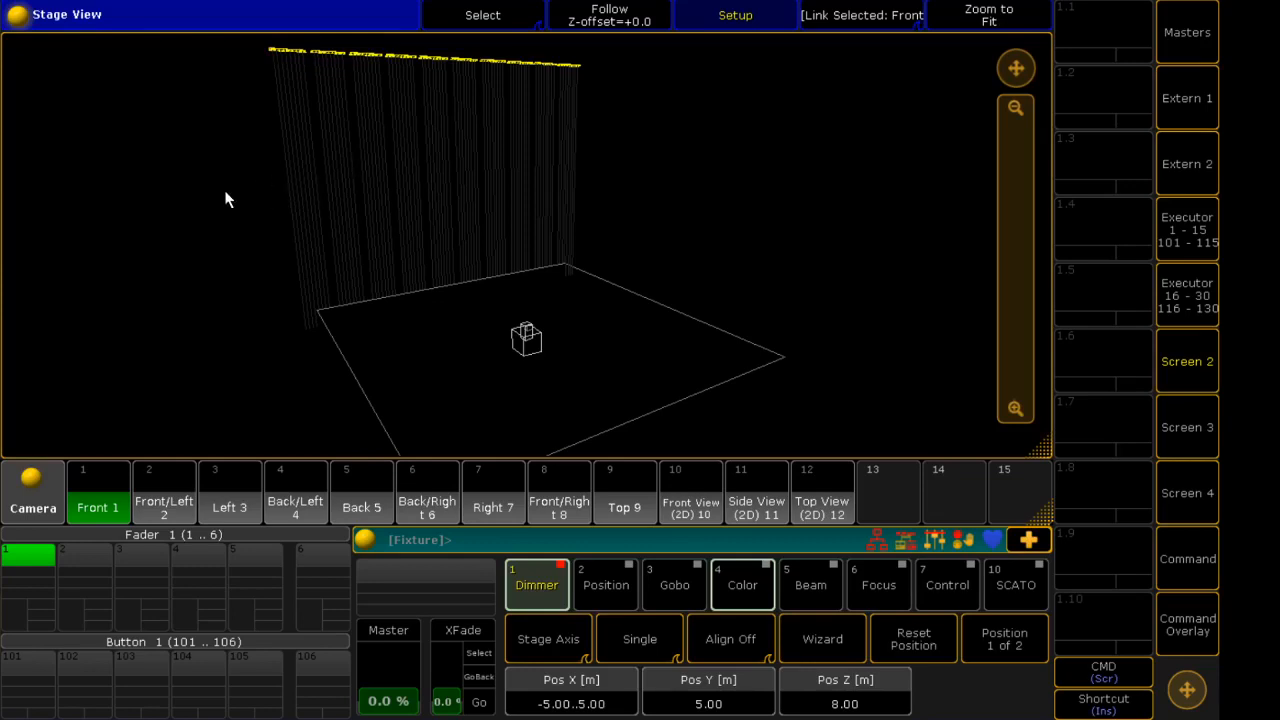
drag(238, 193, 419, 163)
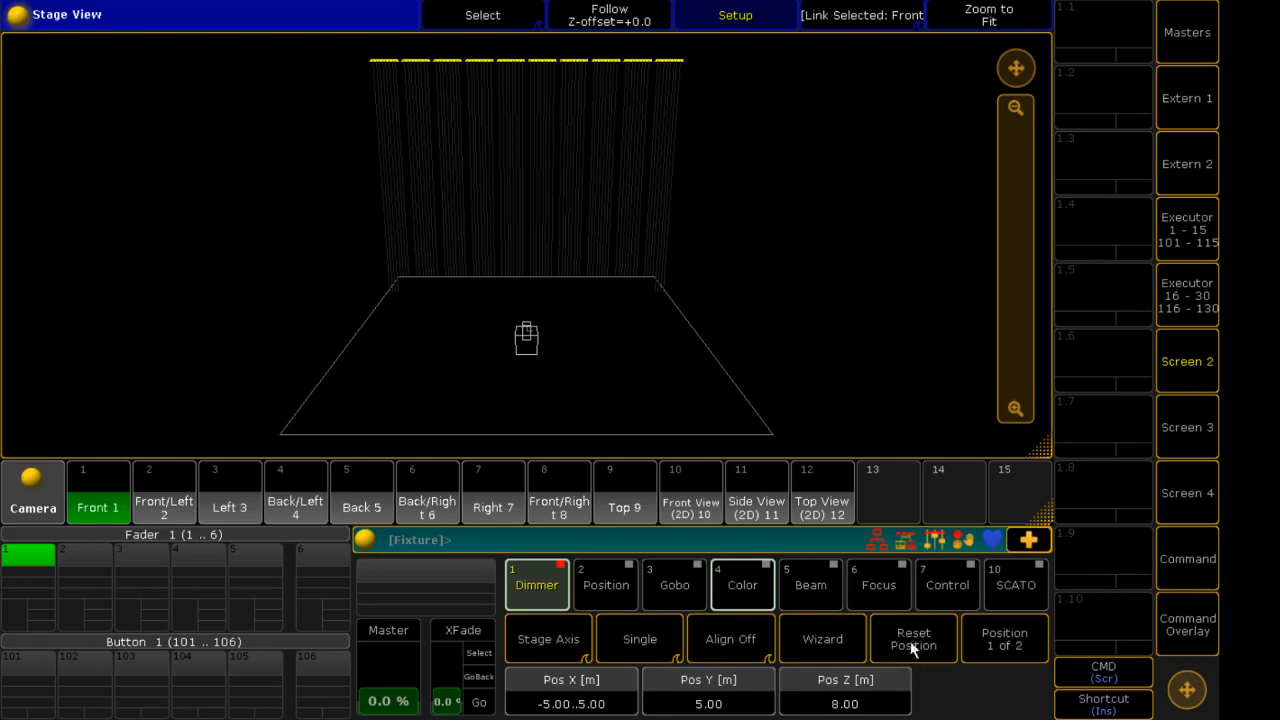
click(1008, 645)
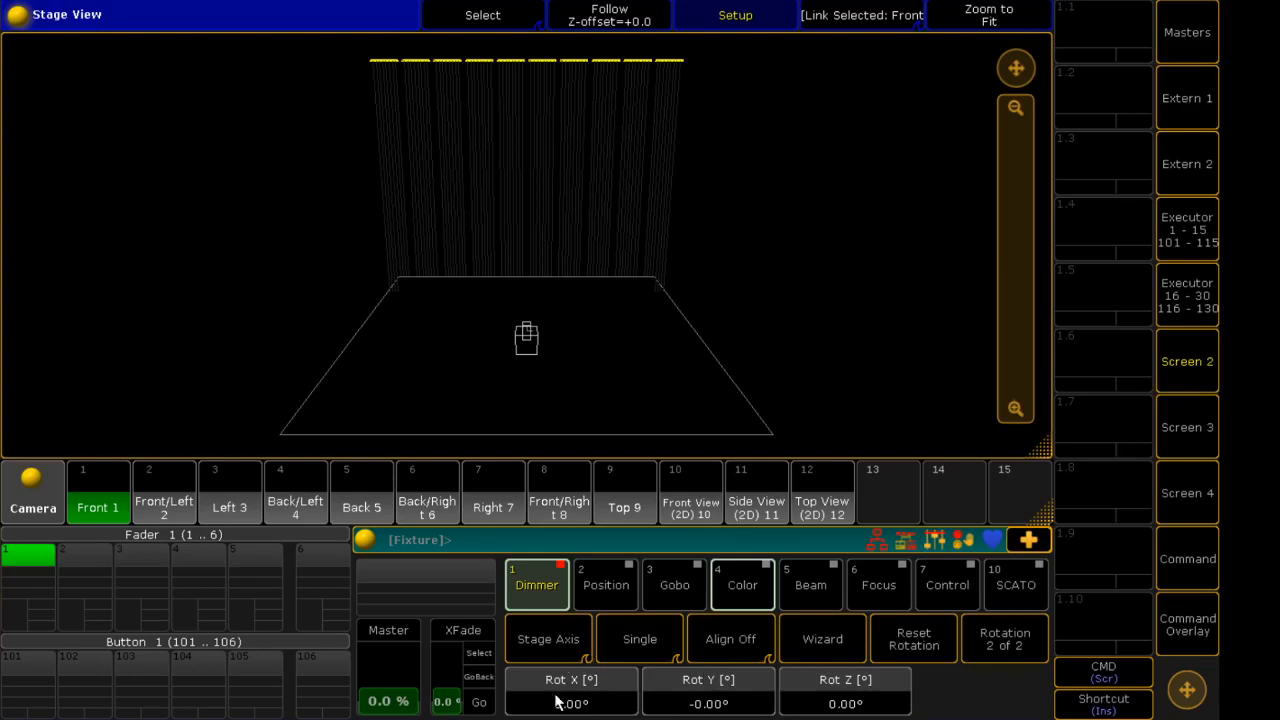
click(586, 703)
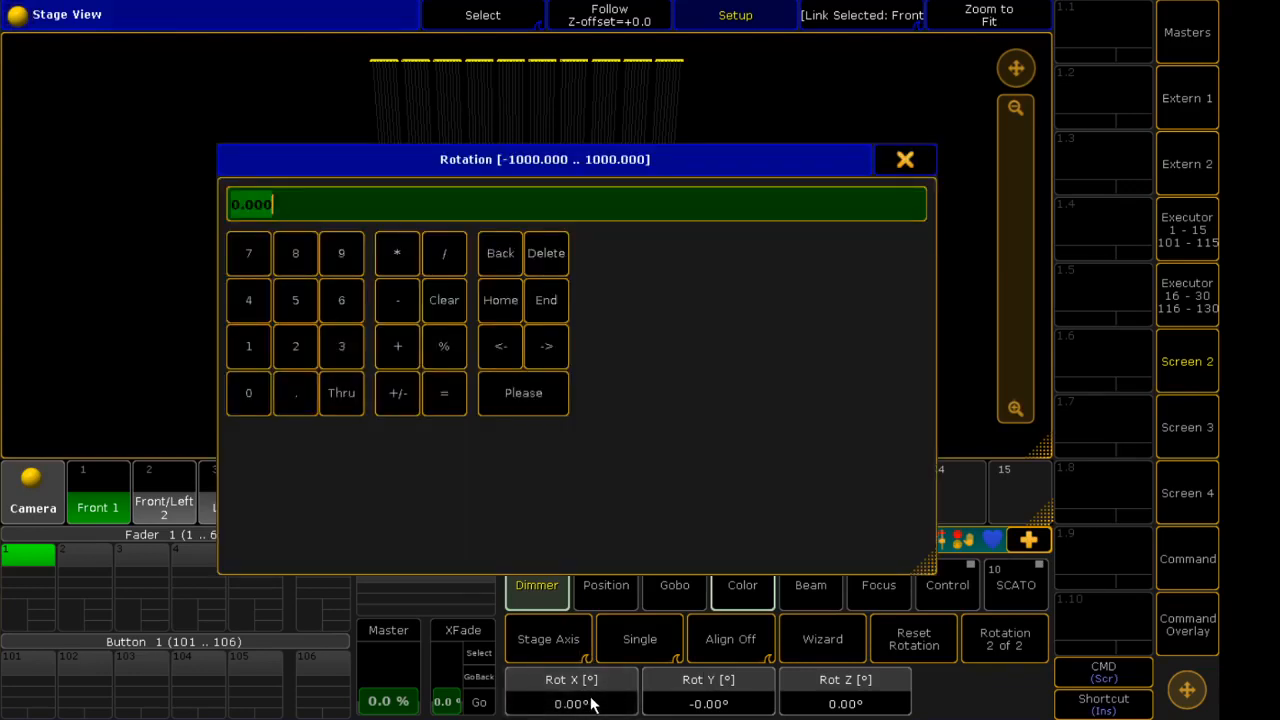
text(45)
key(Return)
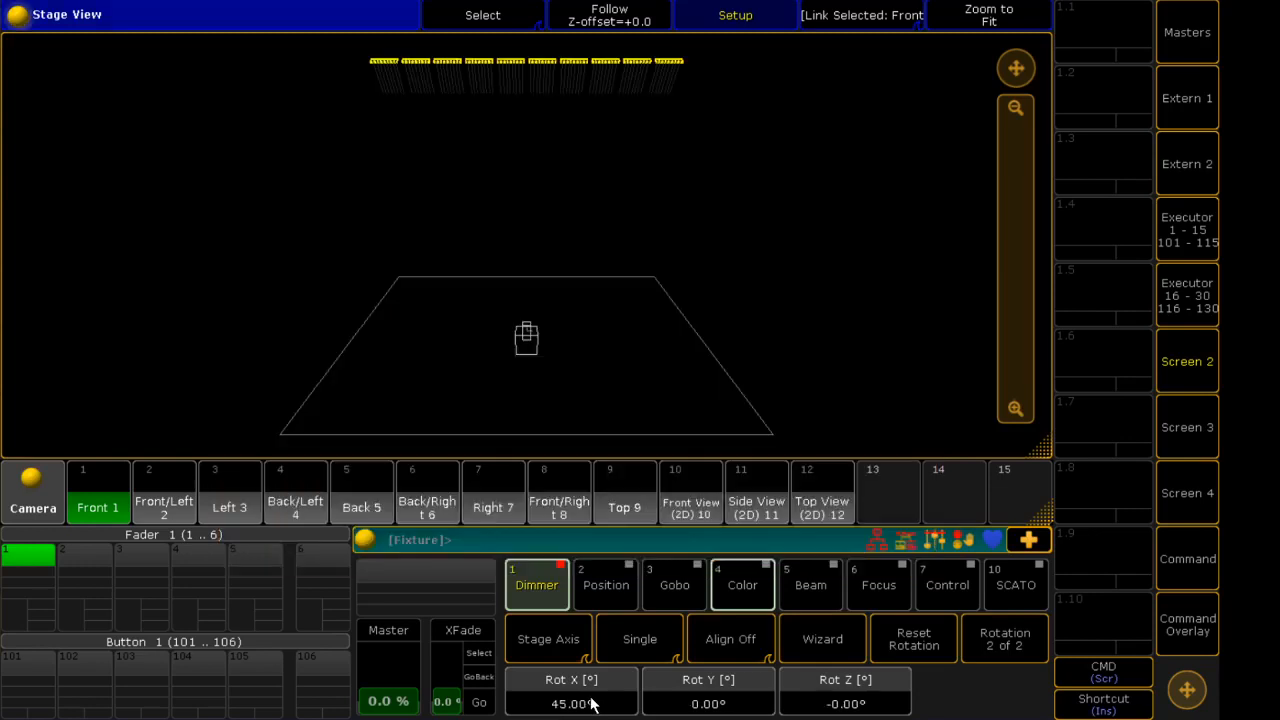
Set the X rotation of the selected bars to -45°
click(545, 702)
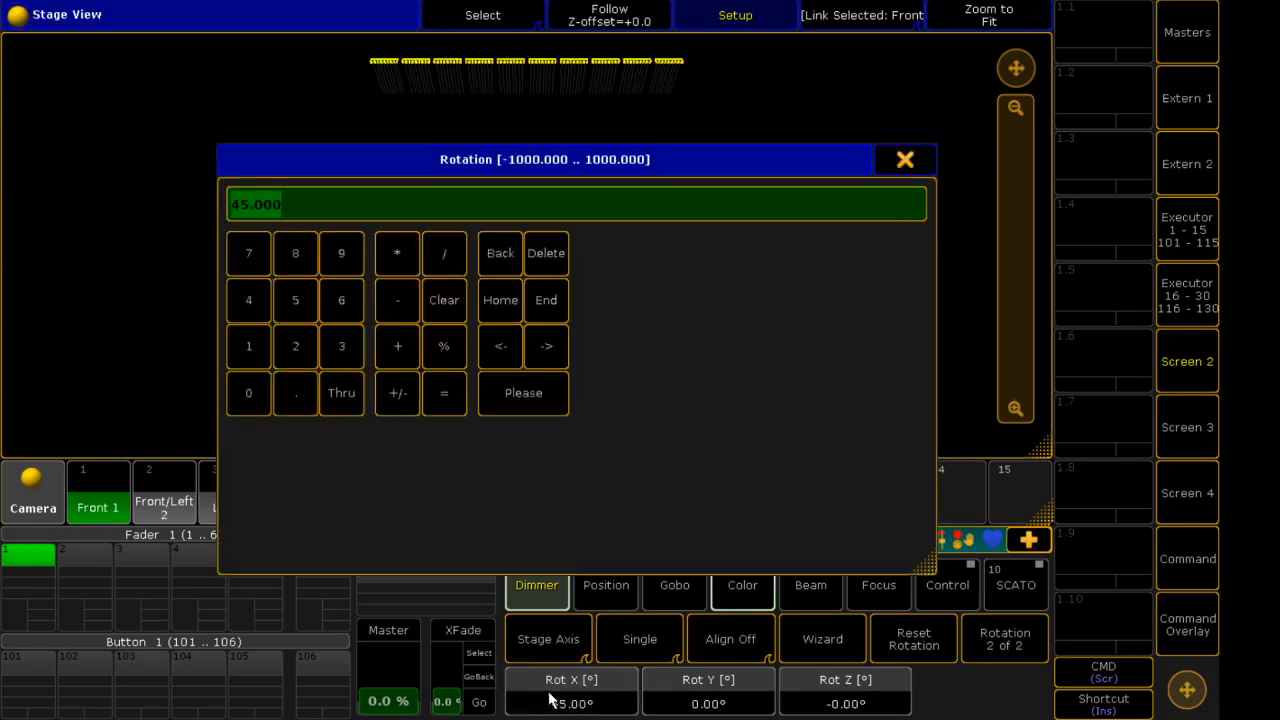
click(386, 390)
click(248, 302)
click(298, 298)
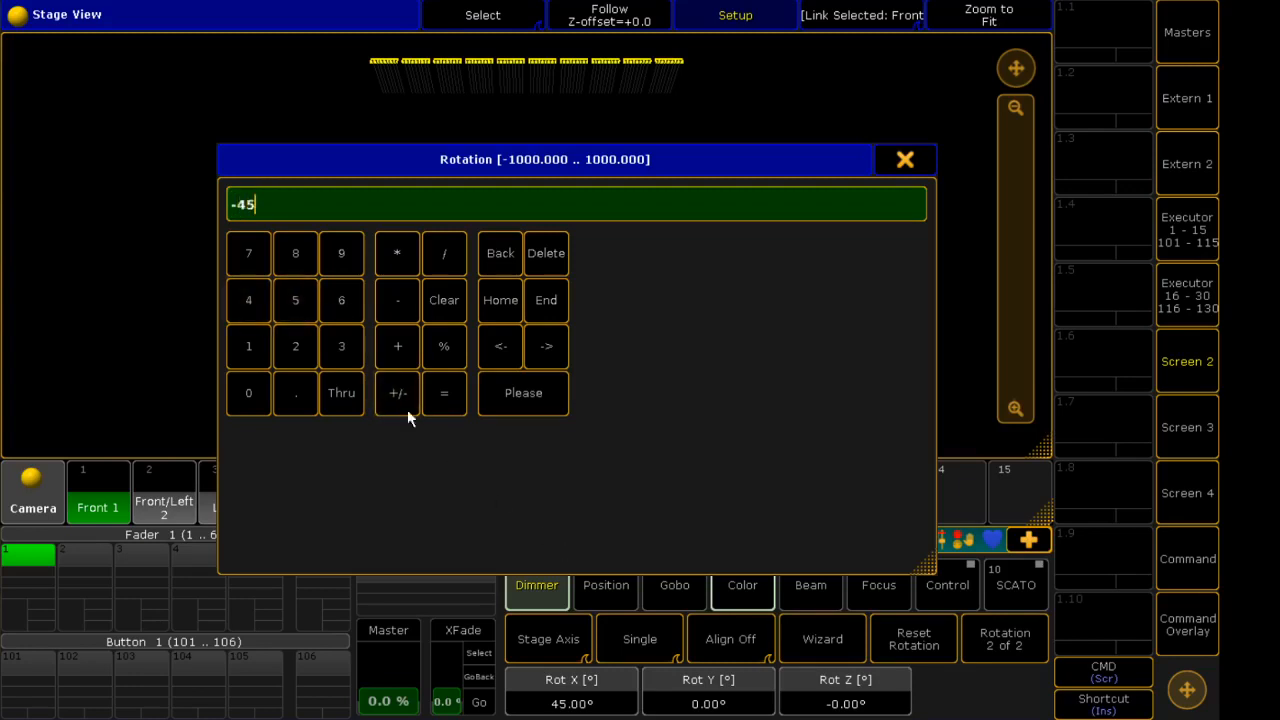
click(532, 386)
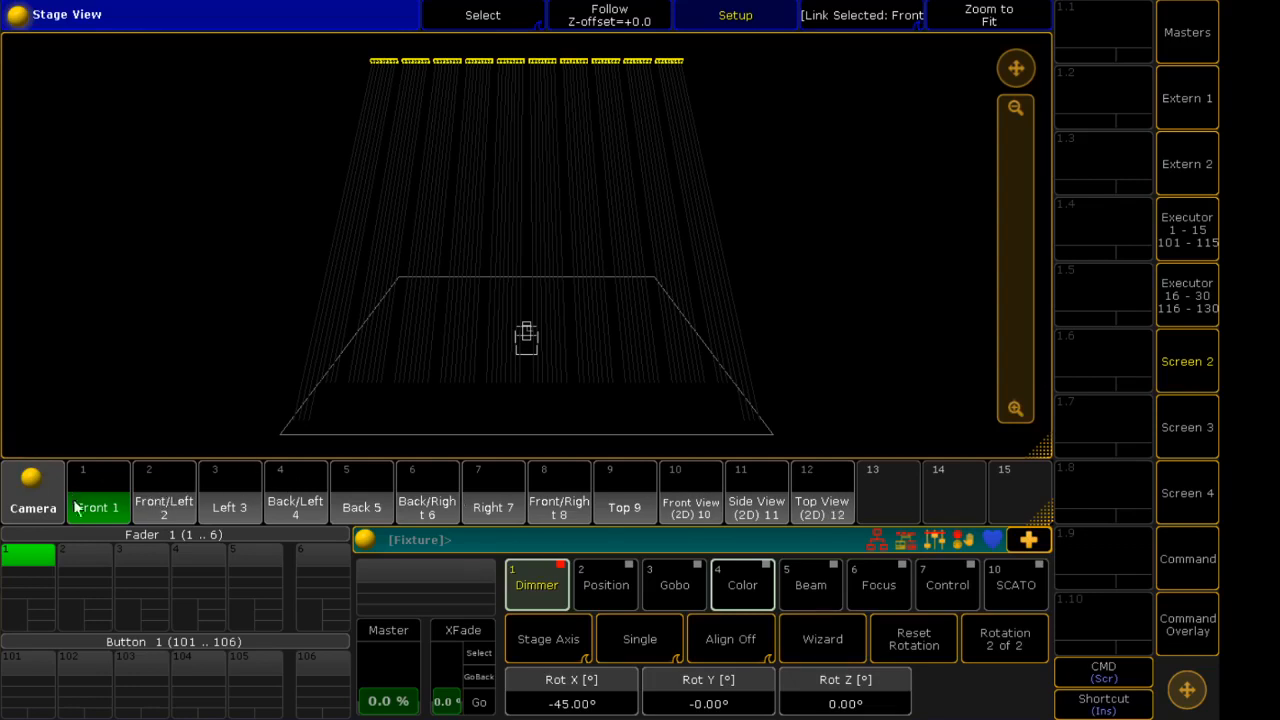
Examine the bars and their beams through each preset camera from Front/Left 2 to Top View (2D) 12, ending on Front 1
click(160, 507)
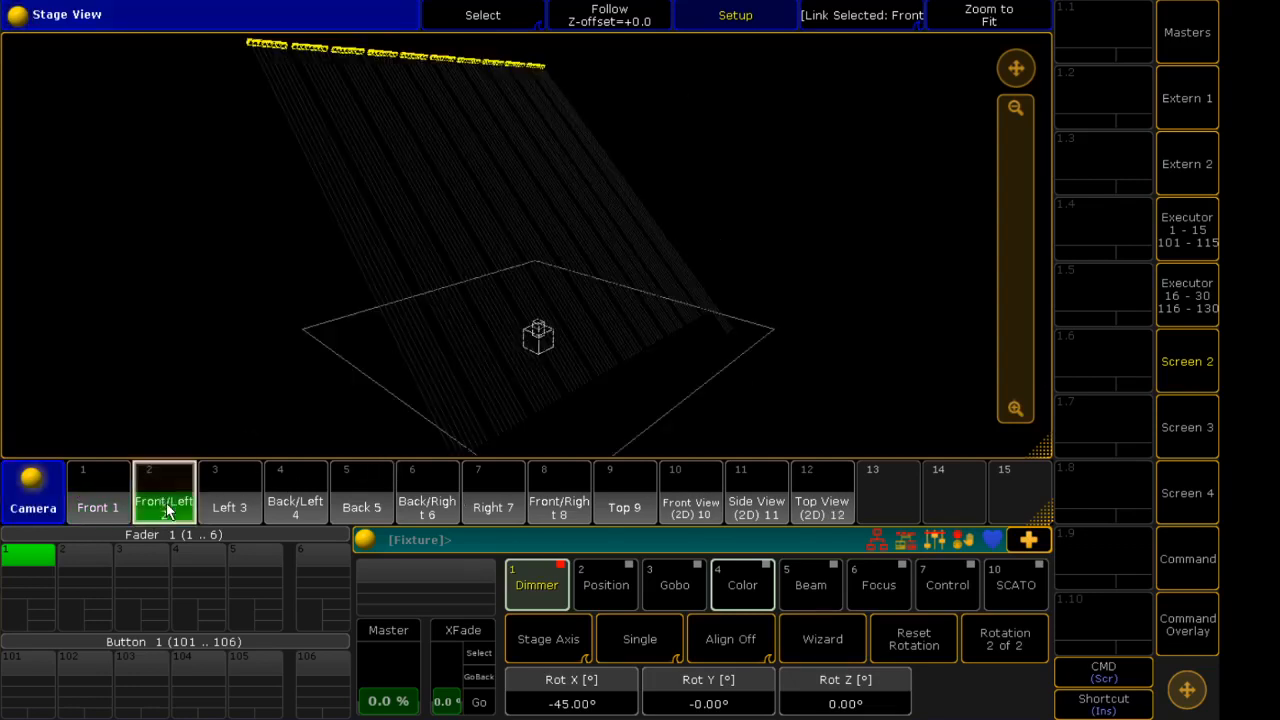
click(229, 500)
click(305, 507)
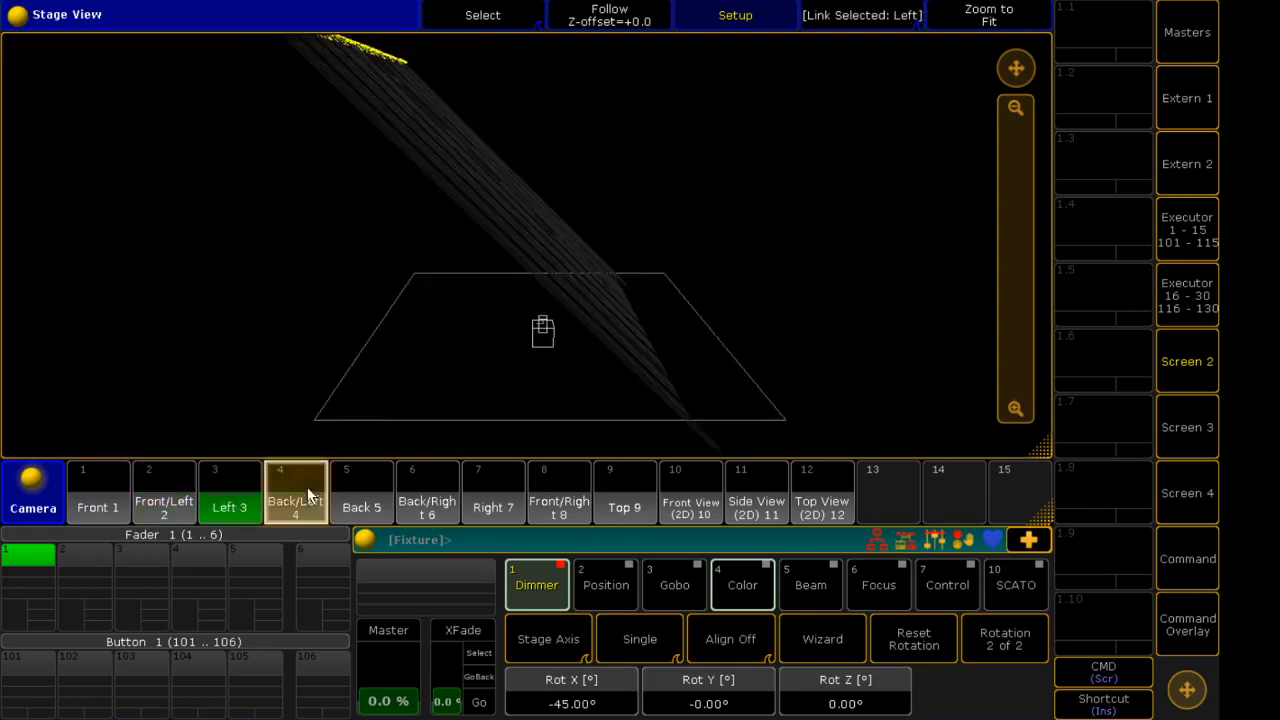
click(360, 503)
click(447, 500)
click(471, 494)
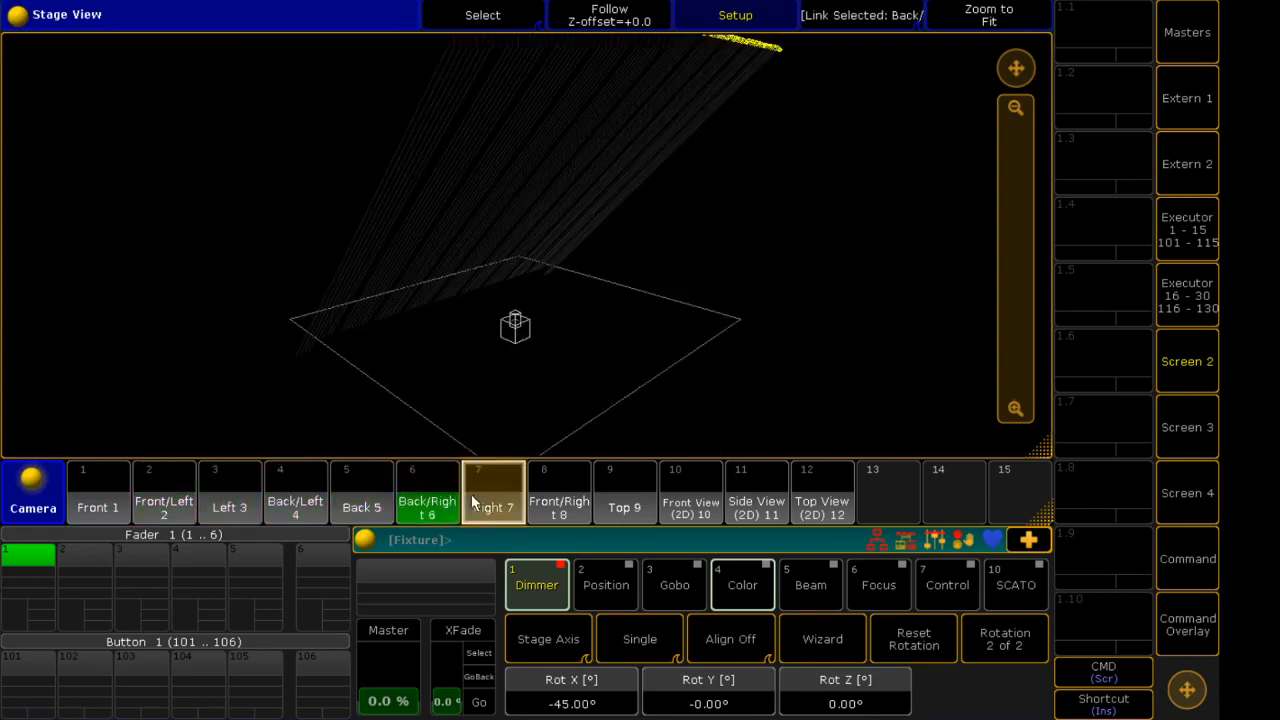
click(559, 500)
click(625, 500)
click(686, 505)
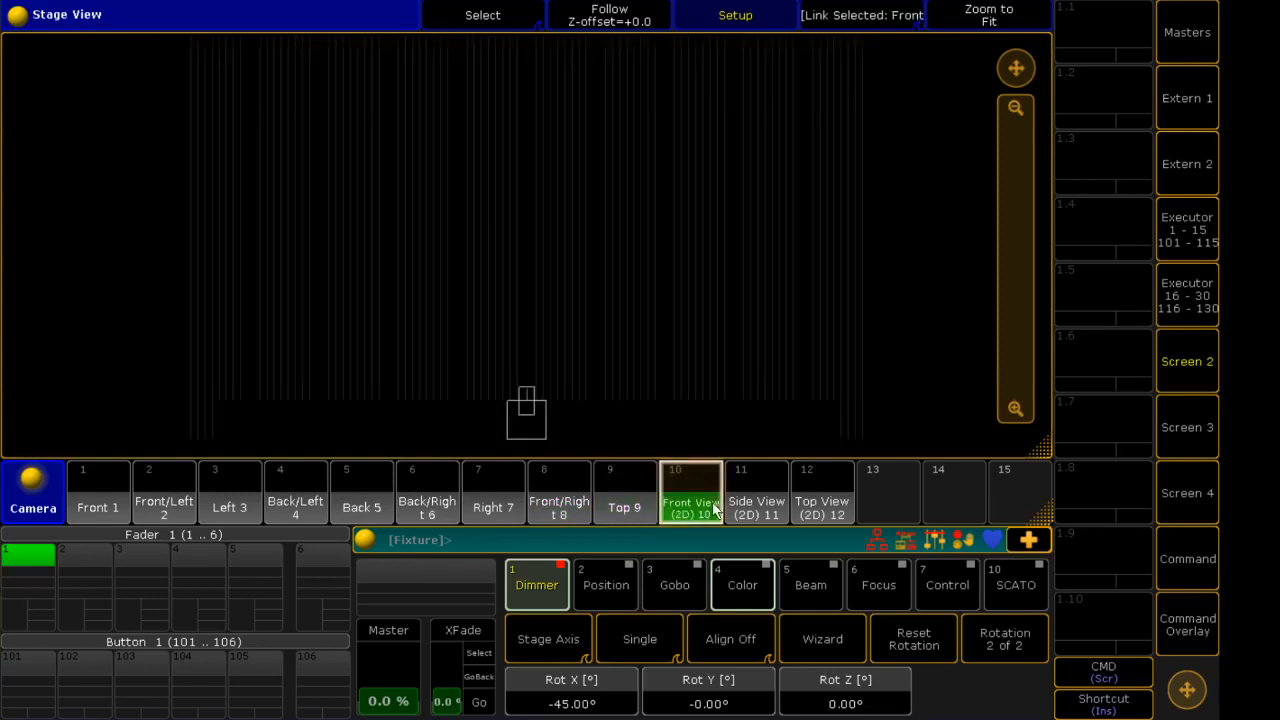
click(756, 505)
click(822, 505)
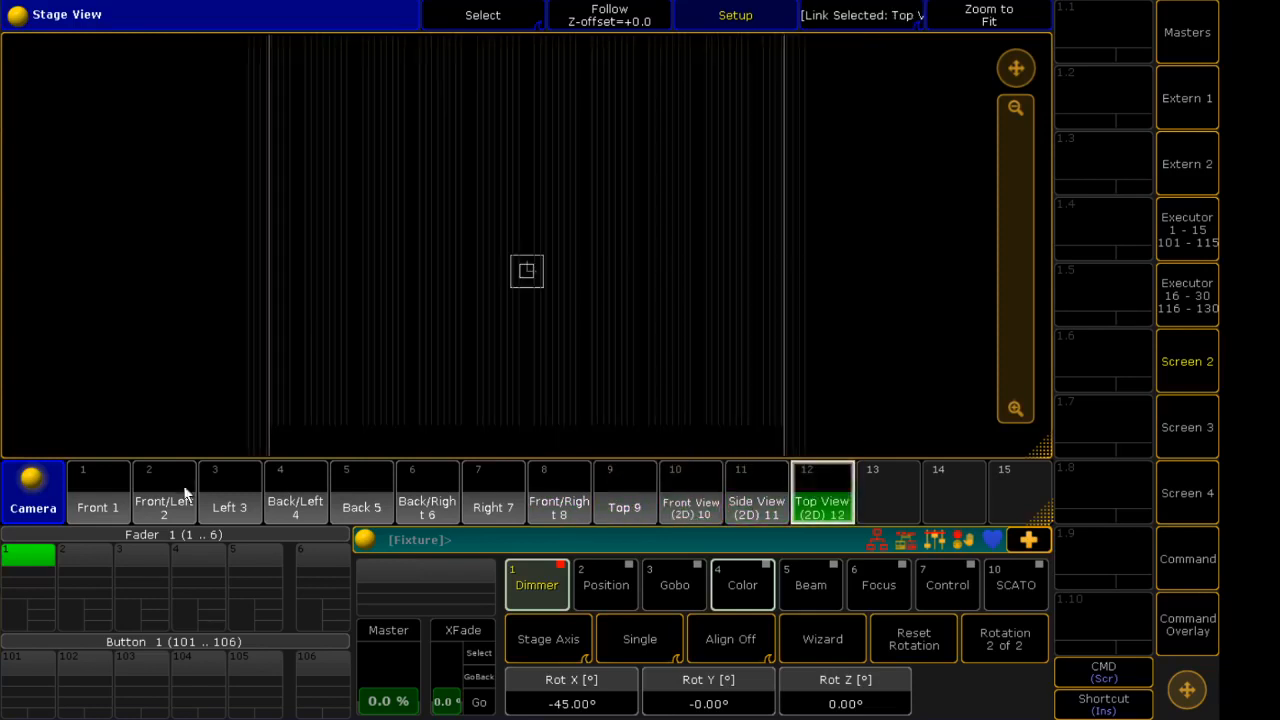
click(97, 506)
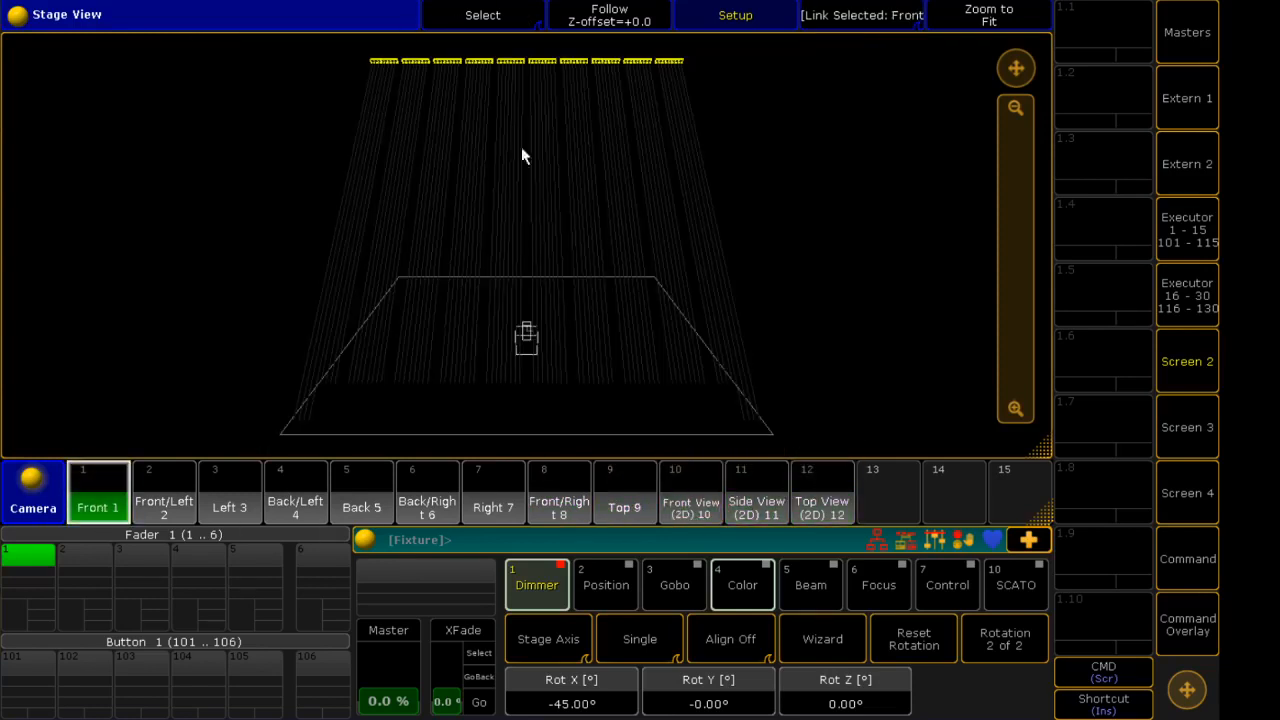
Assign fixed cameras Front 1, Front/Left 2, Left 3 and Top 9 to the stage view in turn, and zoom Top 9 to fit
click(862, 16)
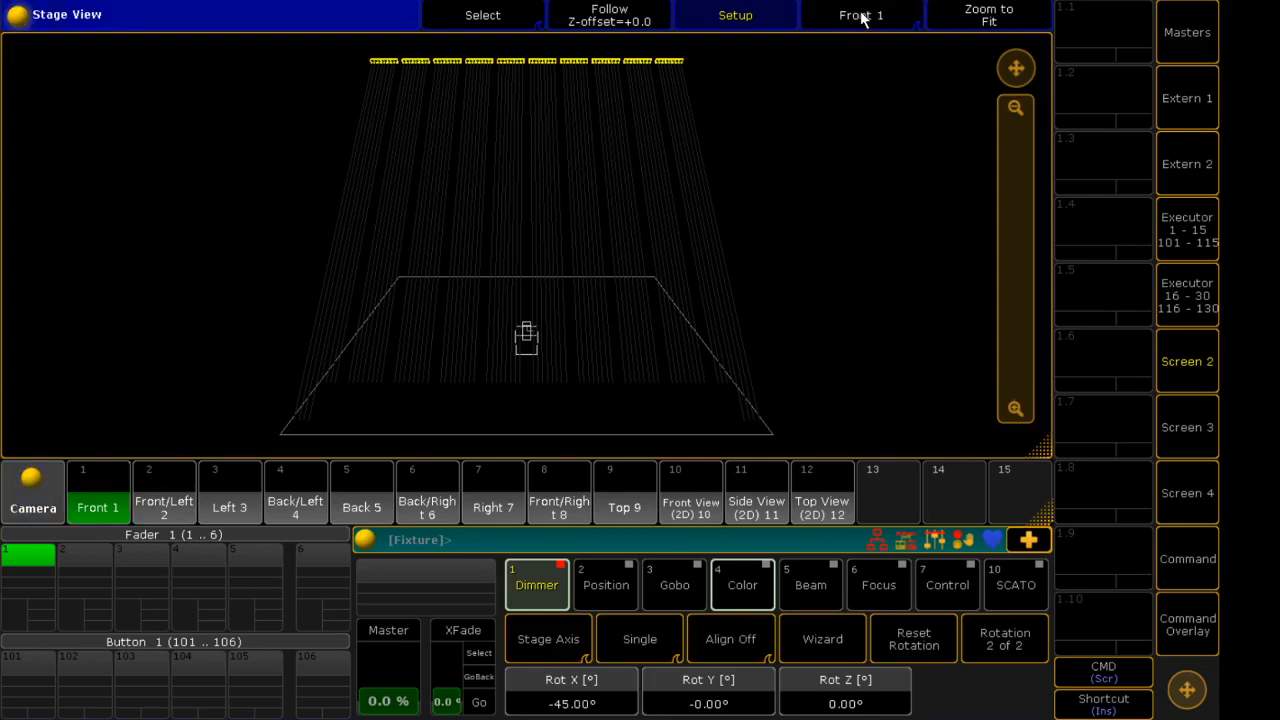
click(860, 17)
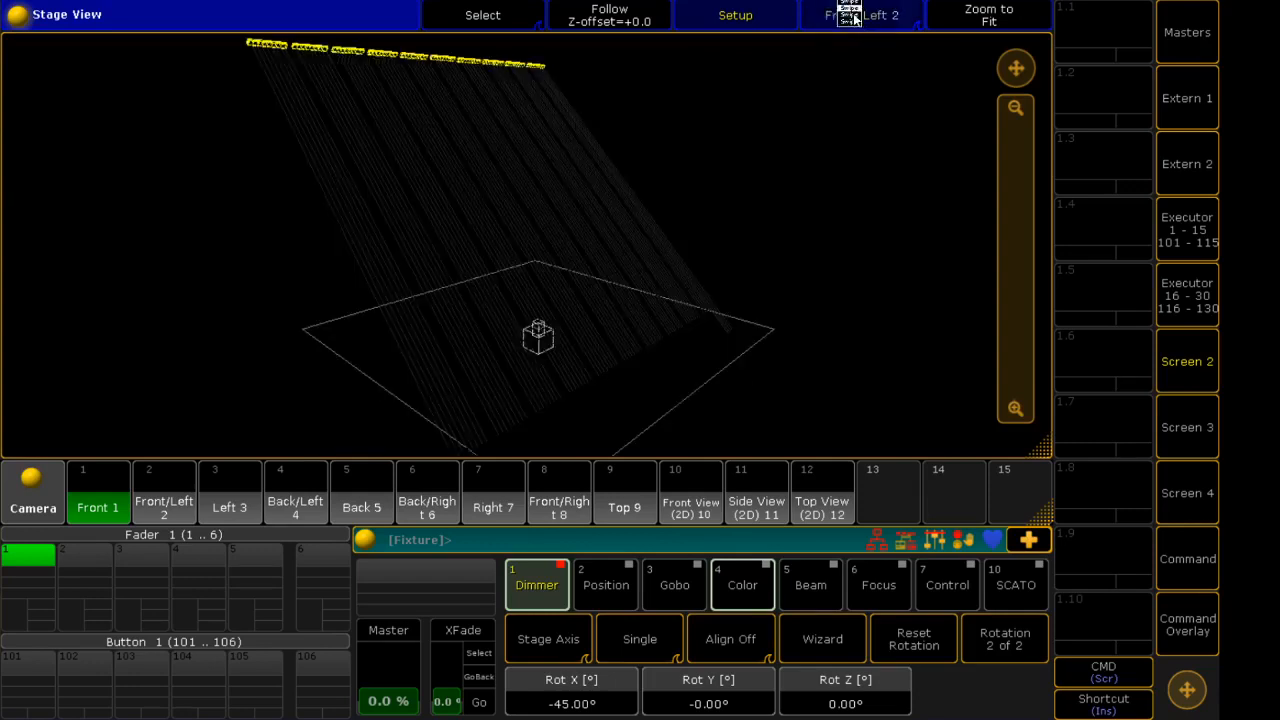
click(852, 17)
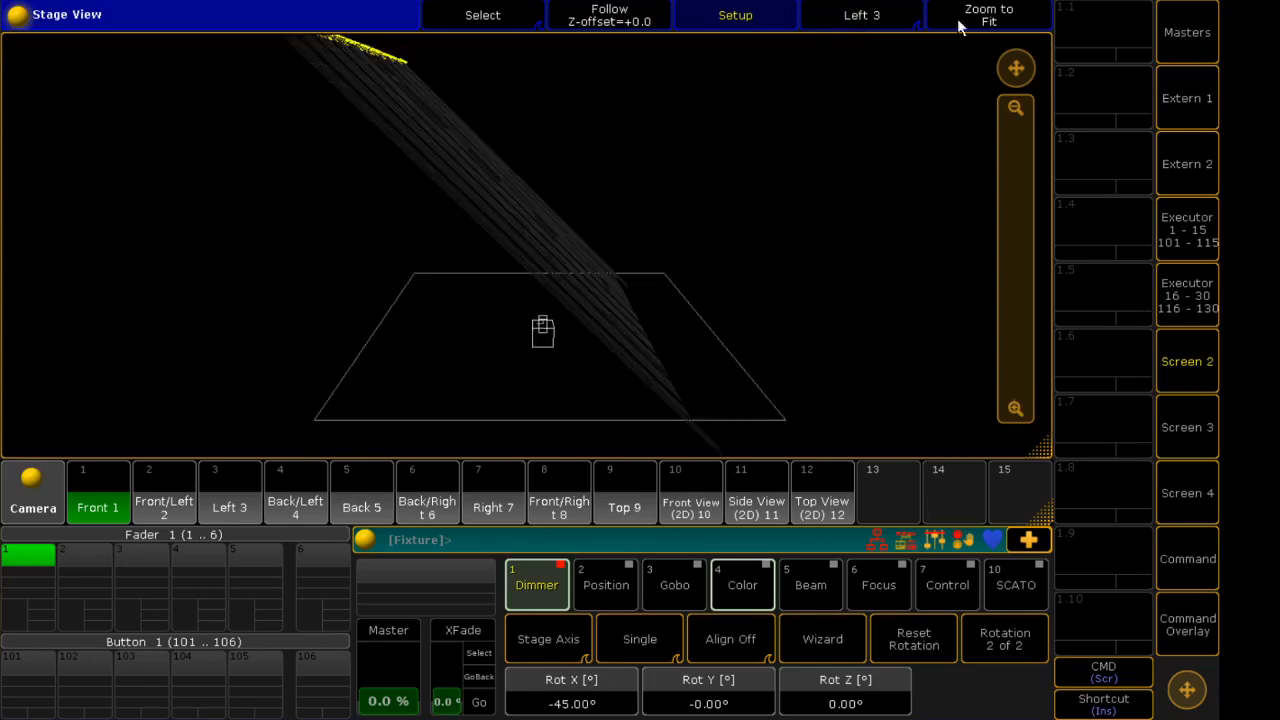
click(886, 18)
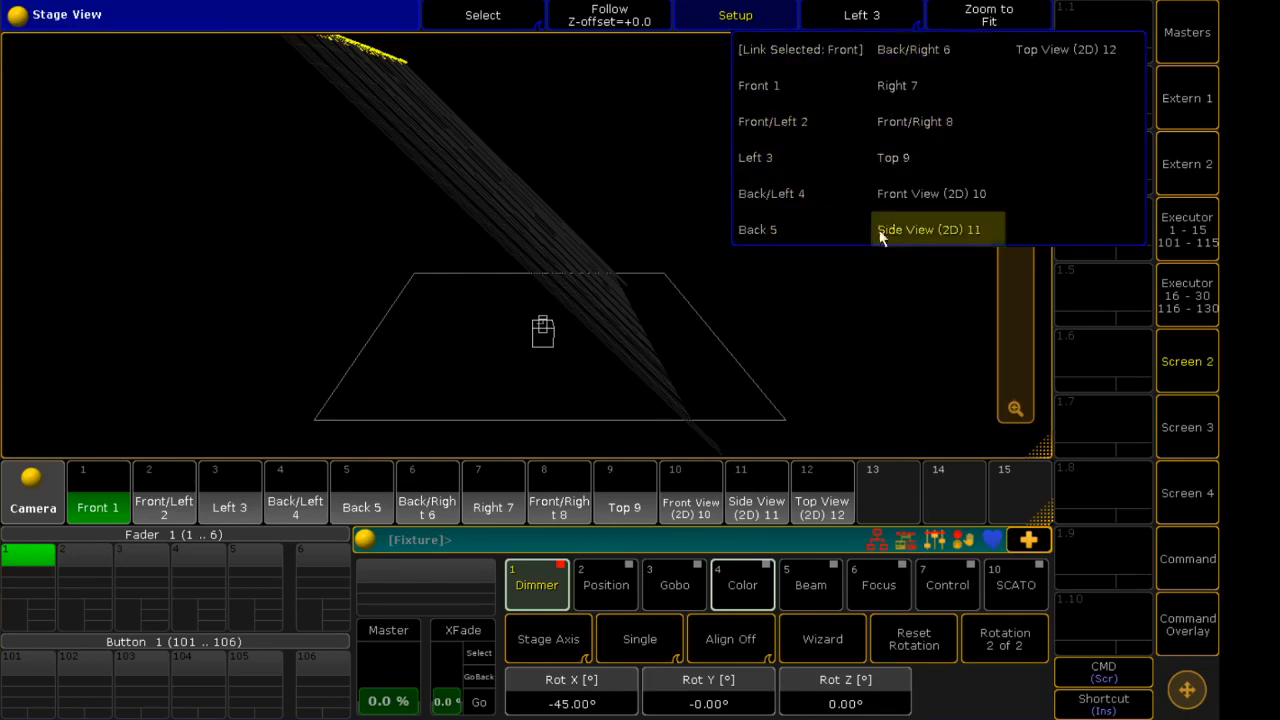
click(893, 162)
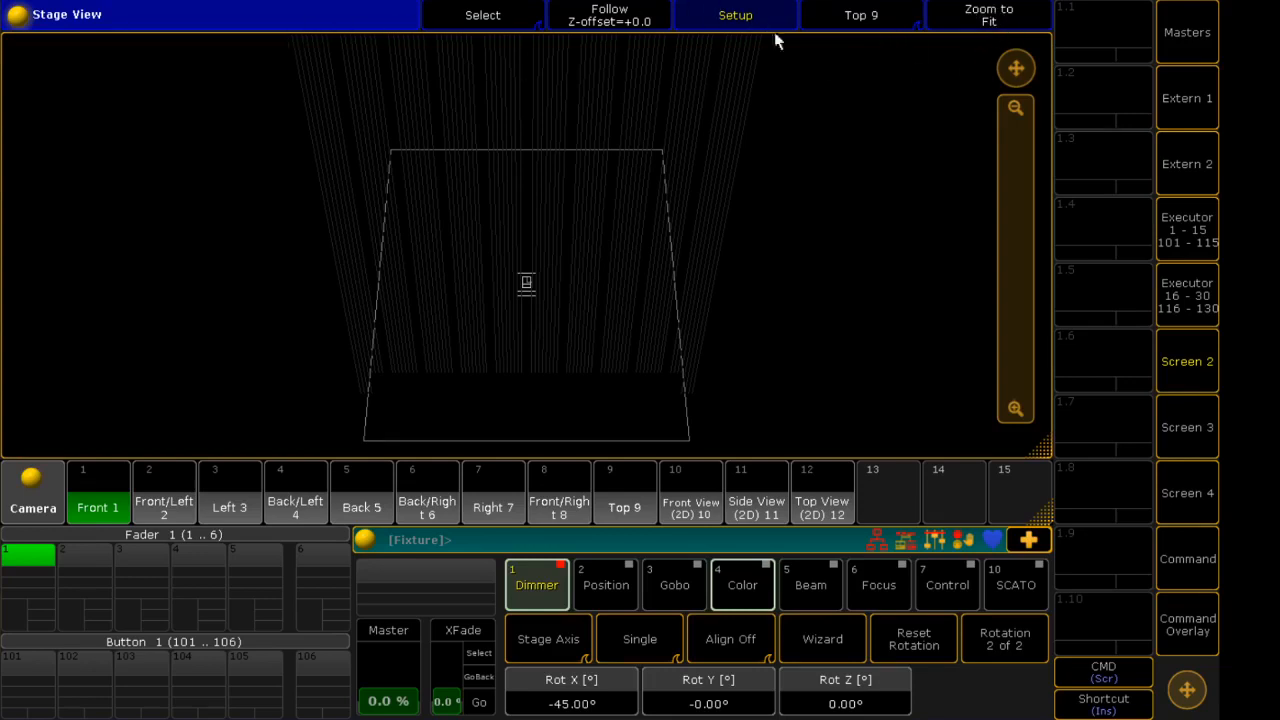
click(990, 27)
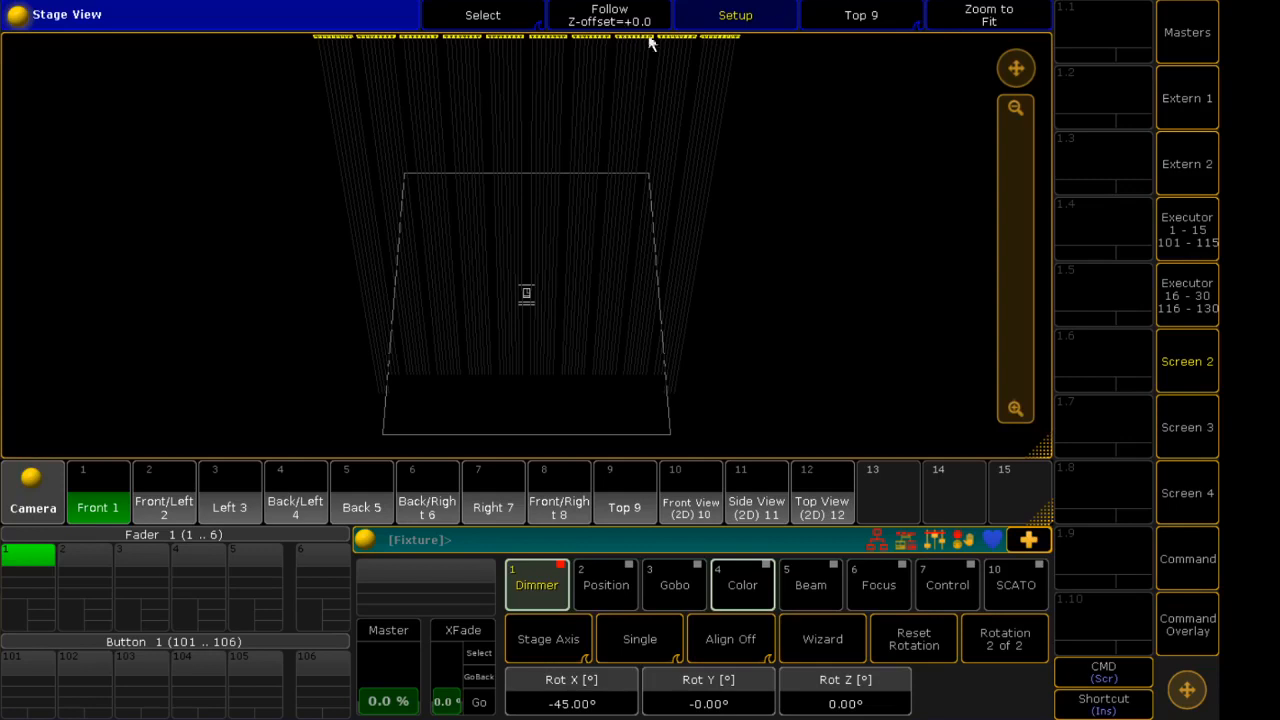
Set the stage view's camera back to Link Selected and select the Front 1 camera
click(869, 9)
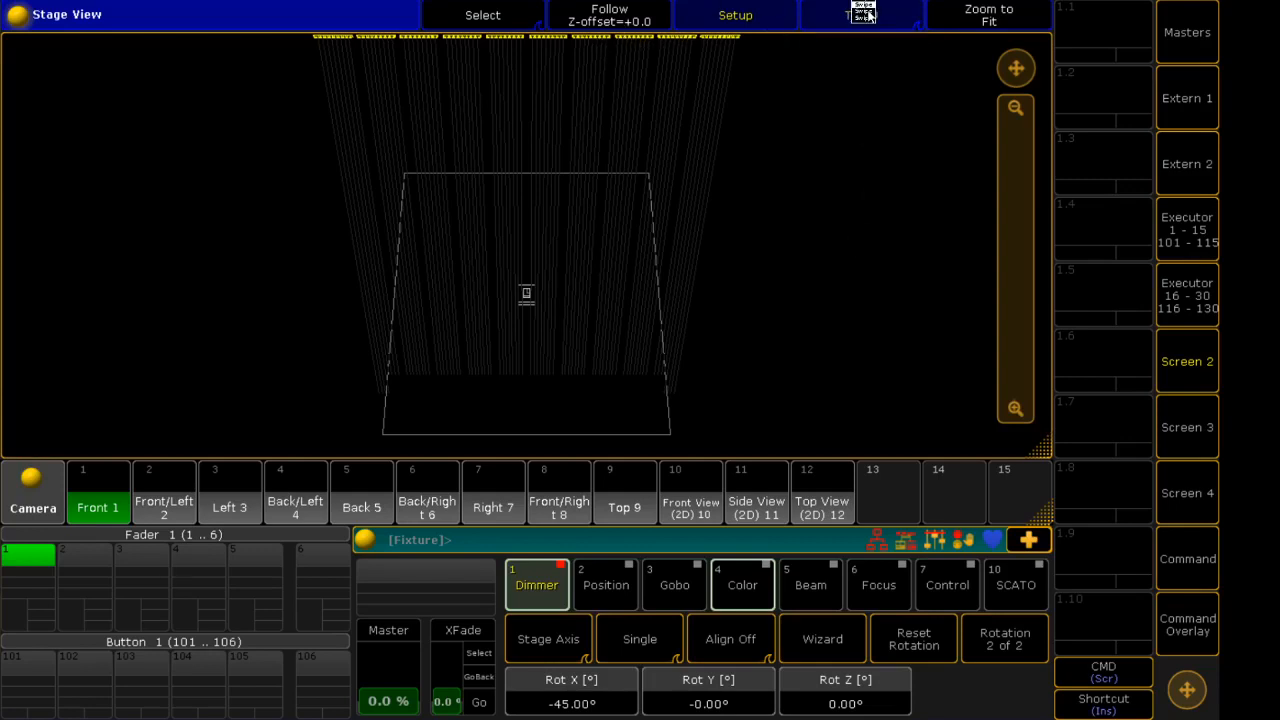
click(798, 54)
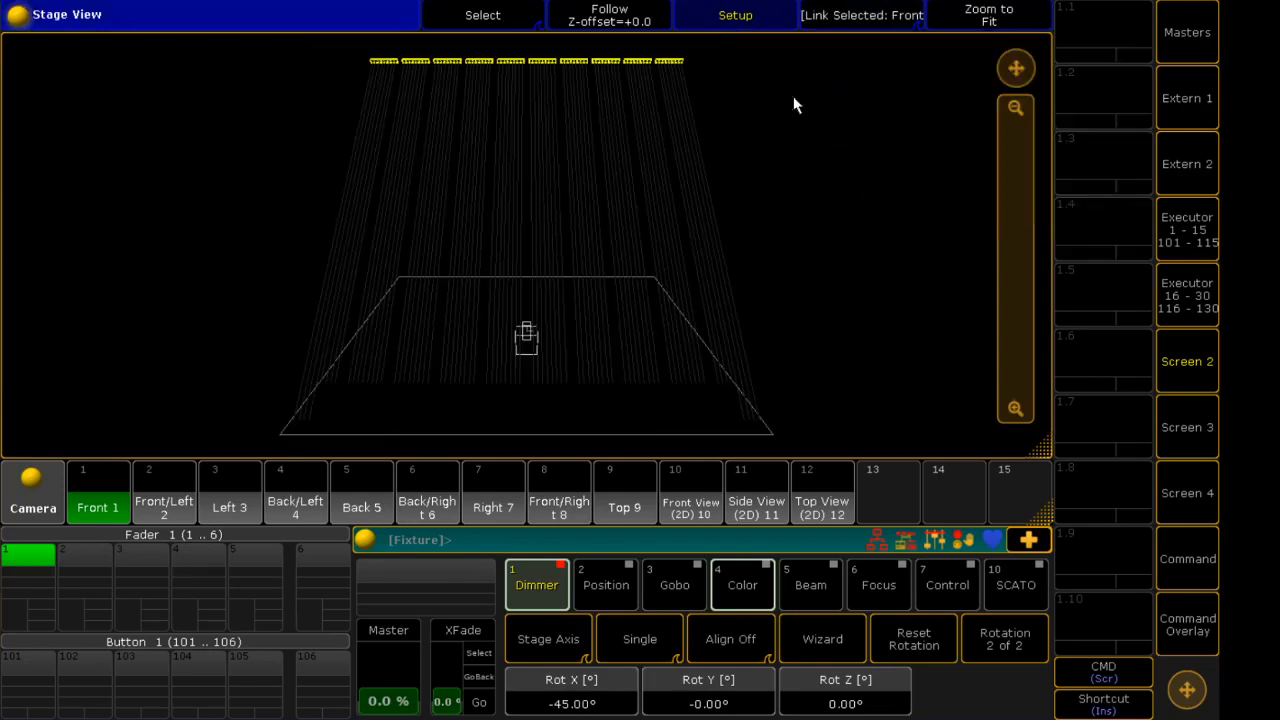
click(115, 481)
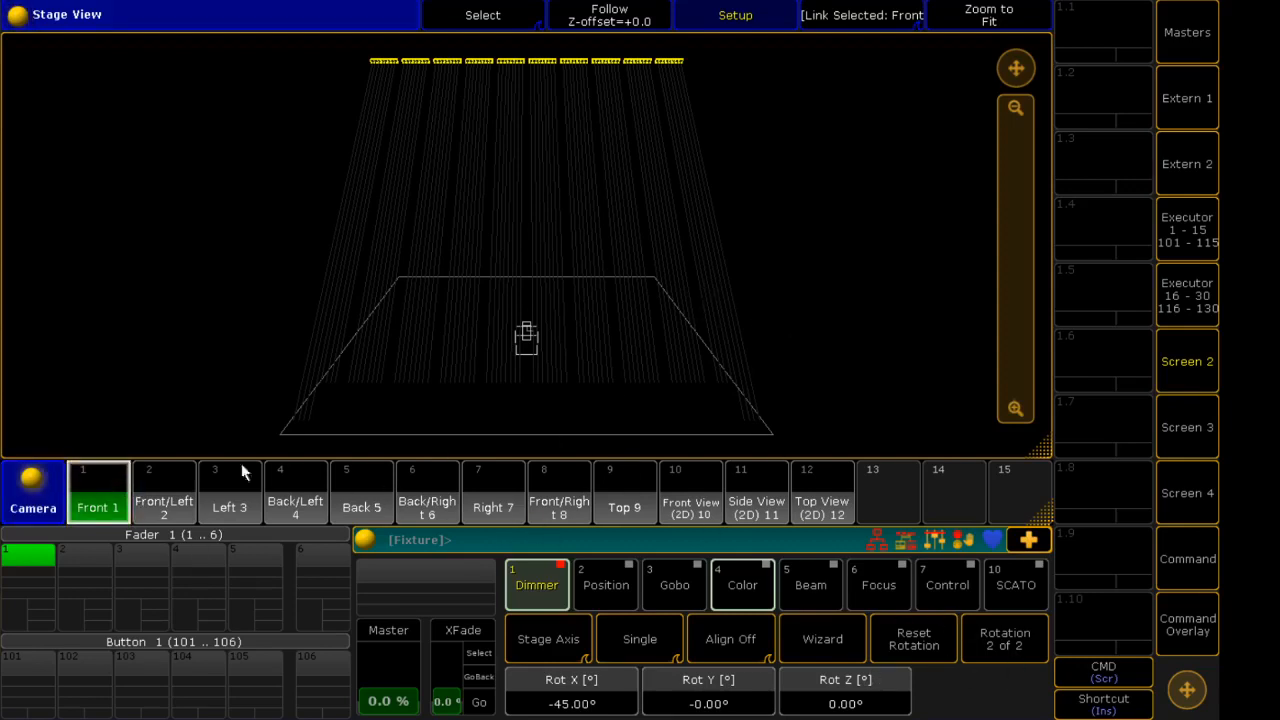
Browse the empty camera pool slots from 13 onwards and return to the preset cameras
click(900, 486)
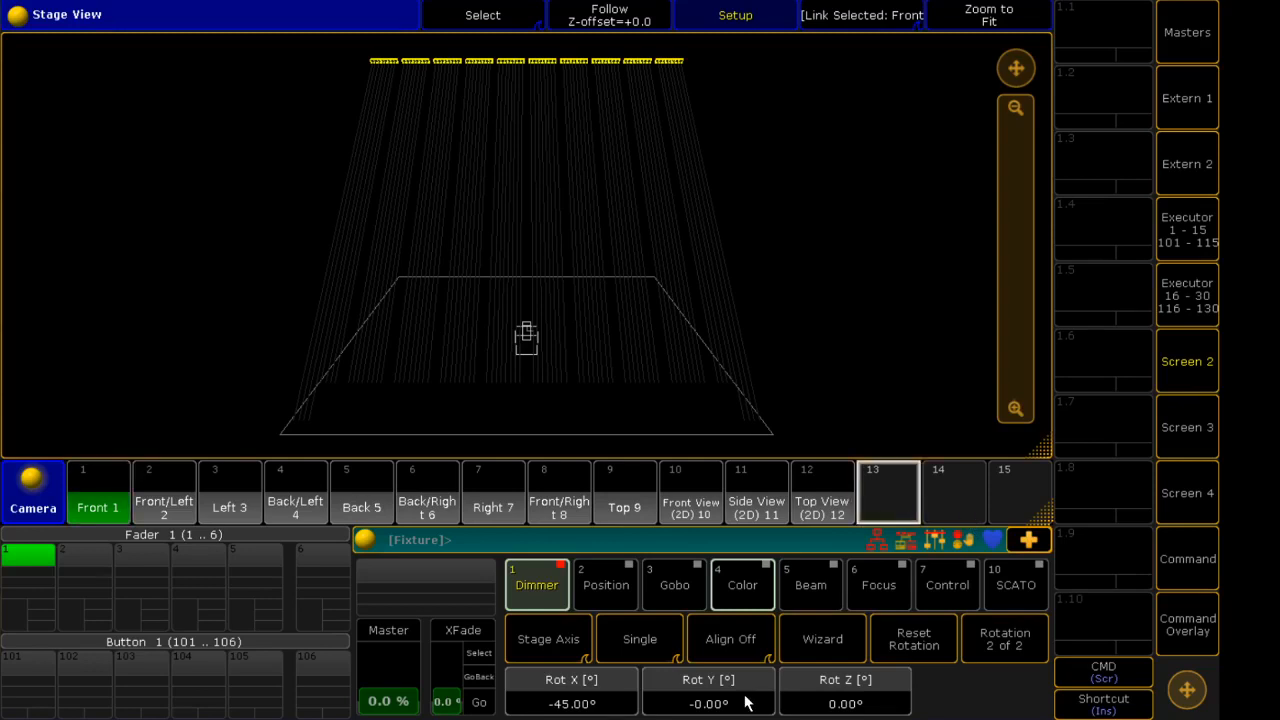
key(Right)
key(Right)
key(Right)
key(Right)
key(Right)
key(Right)
key(Right)
key(Right)
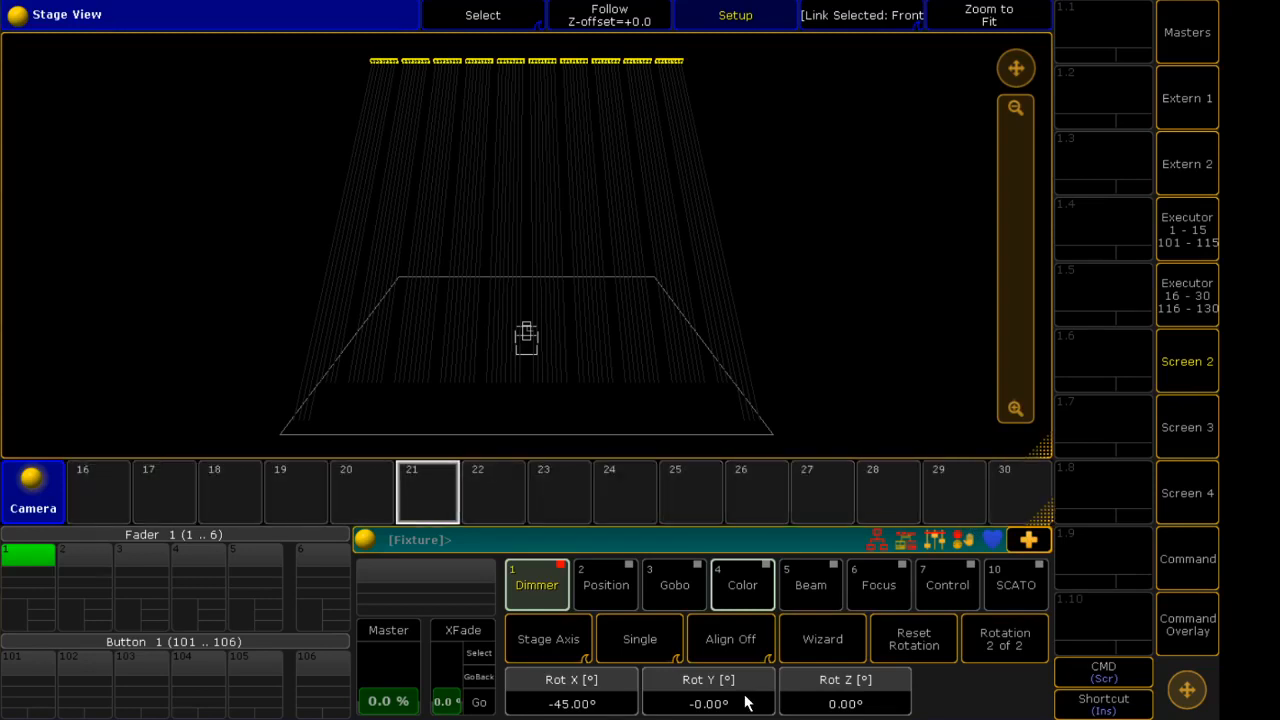
key(Left)
key(Left)
key(Left)
key(Left)
key(Left)
key(Left)
key(Left)
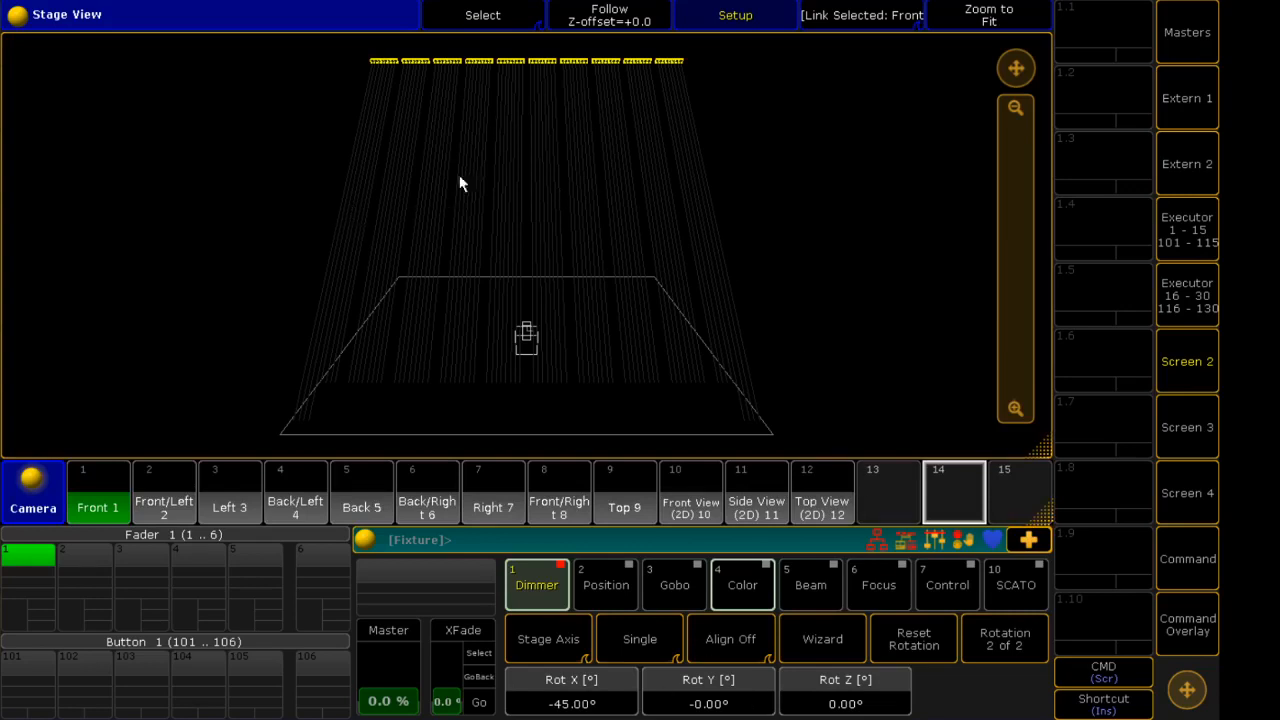
Deselect the bars, shift the Front 1 camera view in Move mode, and store it as camera 13
drag(306, 171, 336, 219)
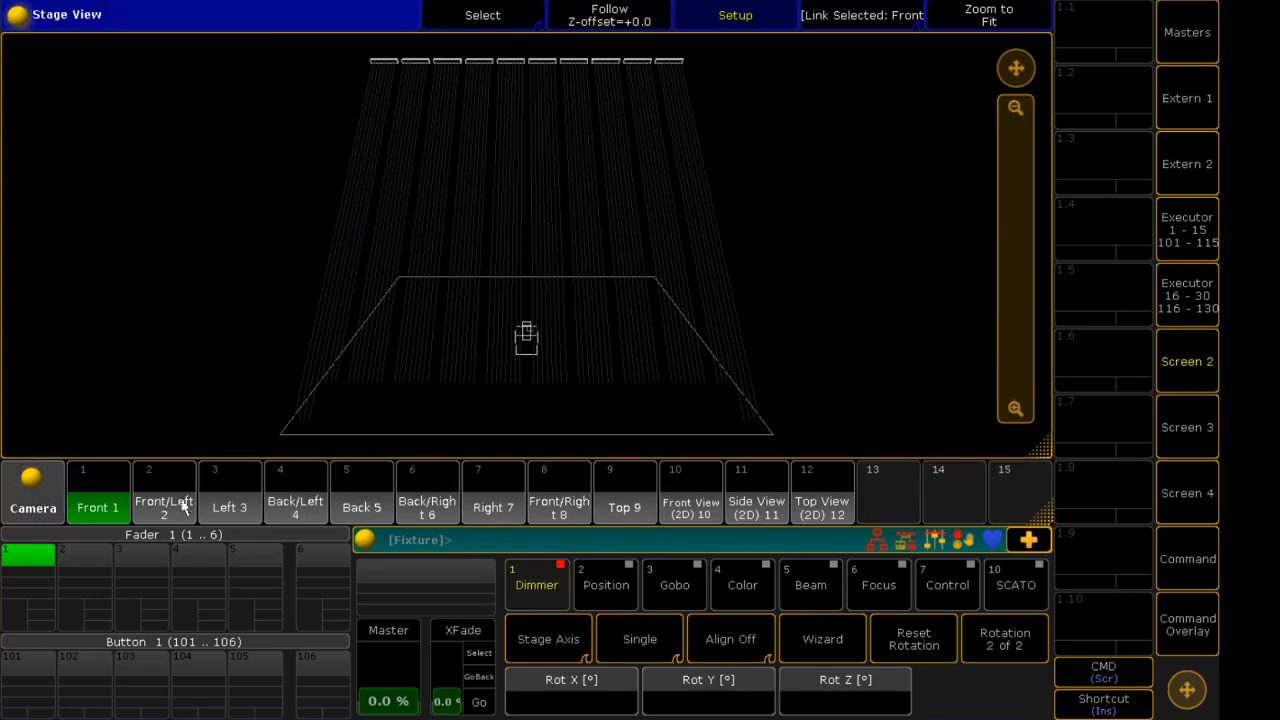
click(126, 486)
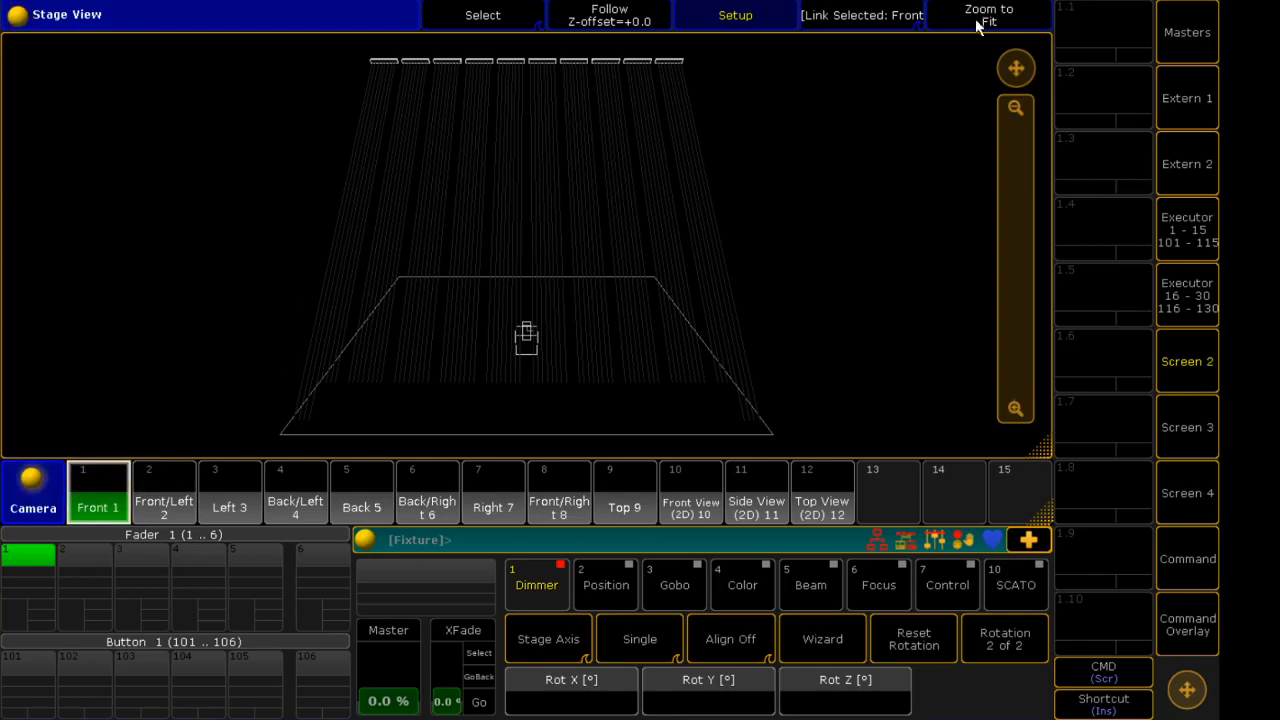
click(475, 22)
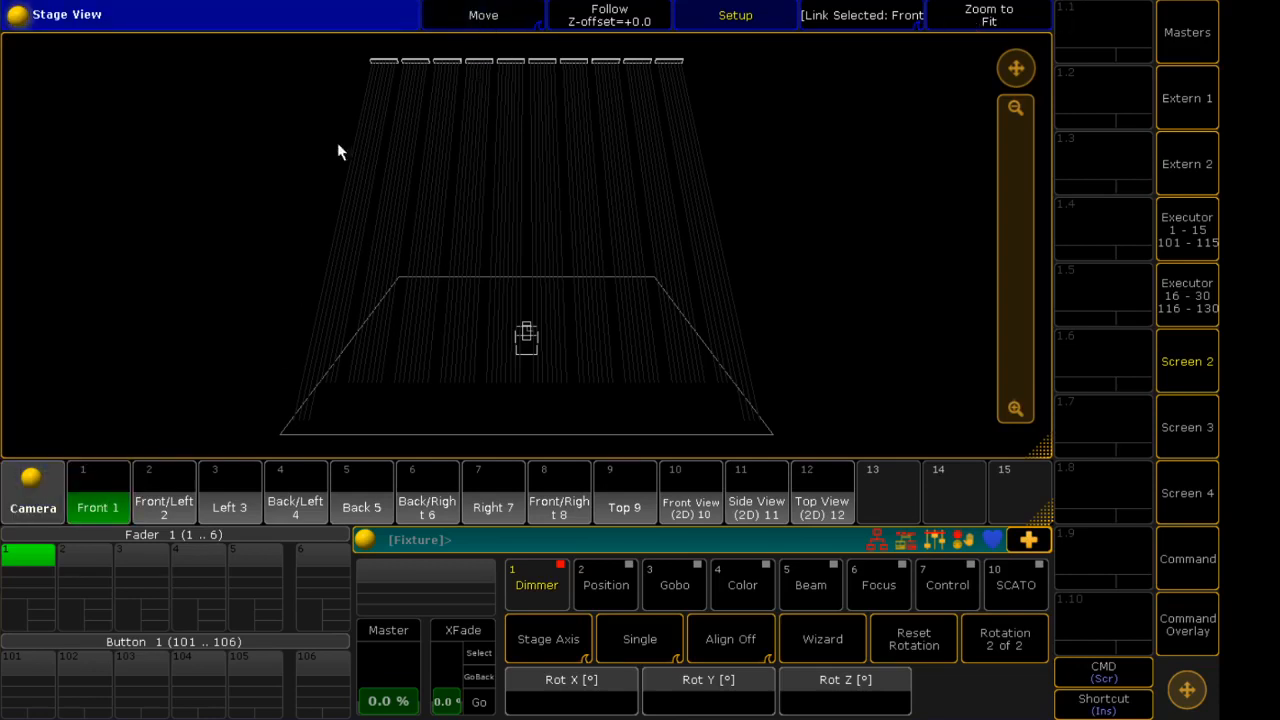
drag(338, 145, 636, 307)
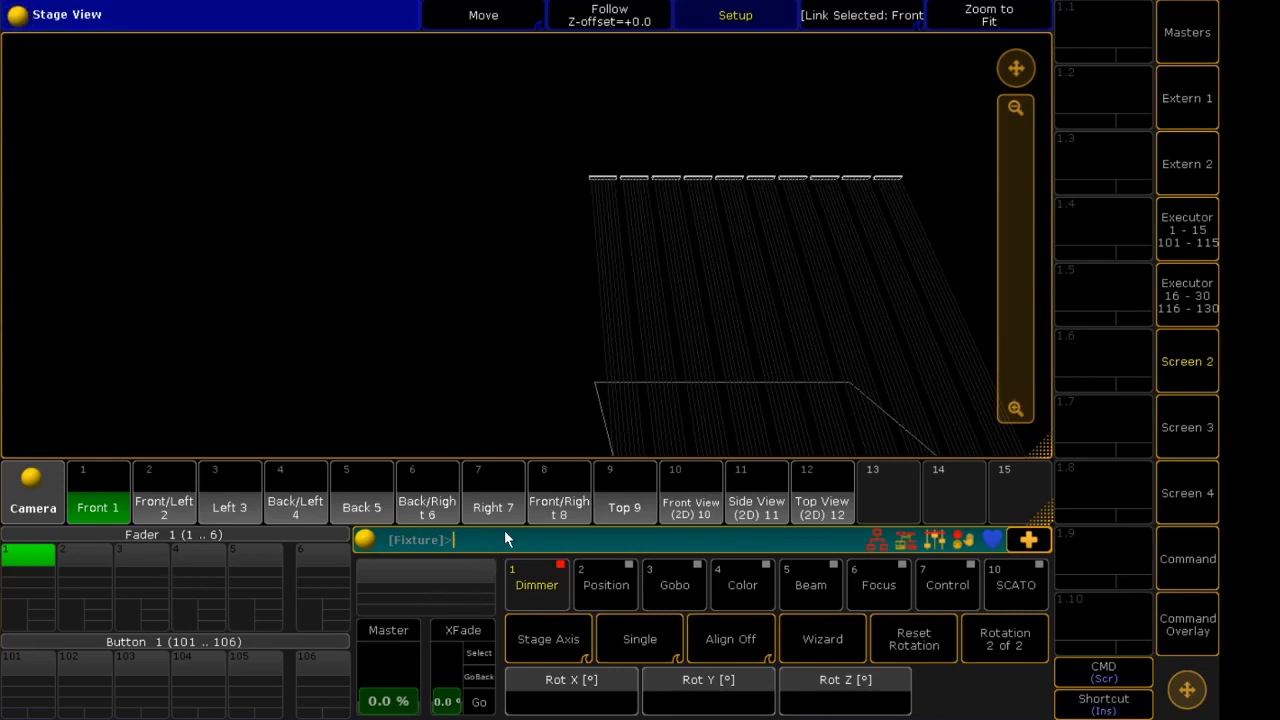
text(s)
text(ore)
click(870, 488)
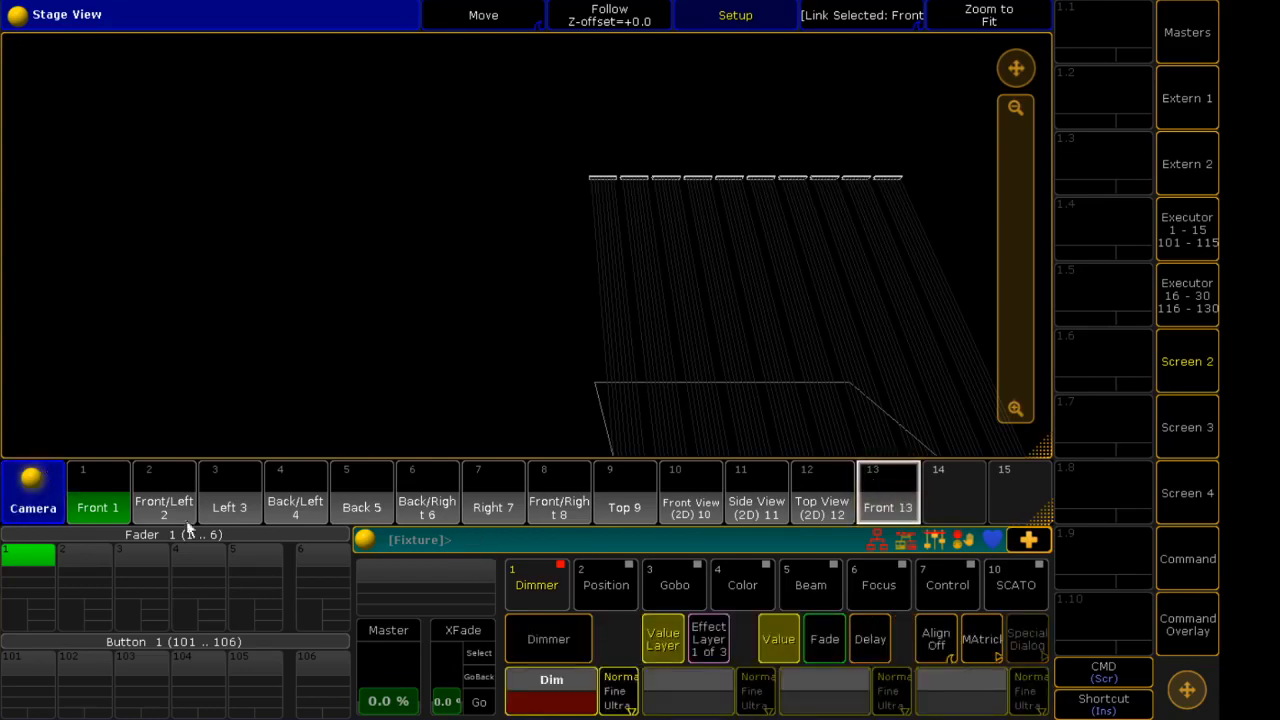
Compare the Front/Left 2 and Back/Left 4 cameras with the stored camera 13
click(164, 492)
click(280, 502)
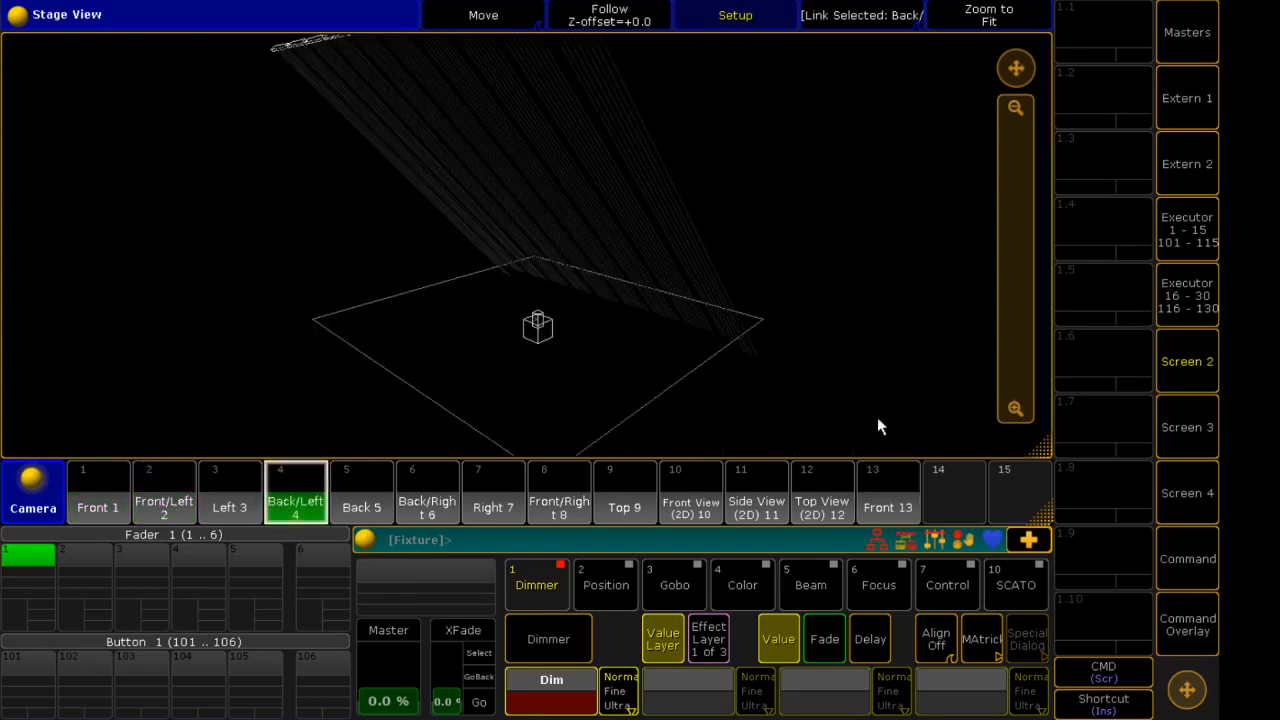
click(908, 490)
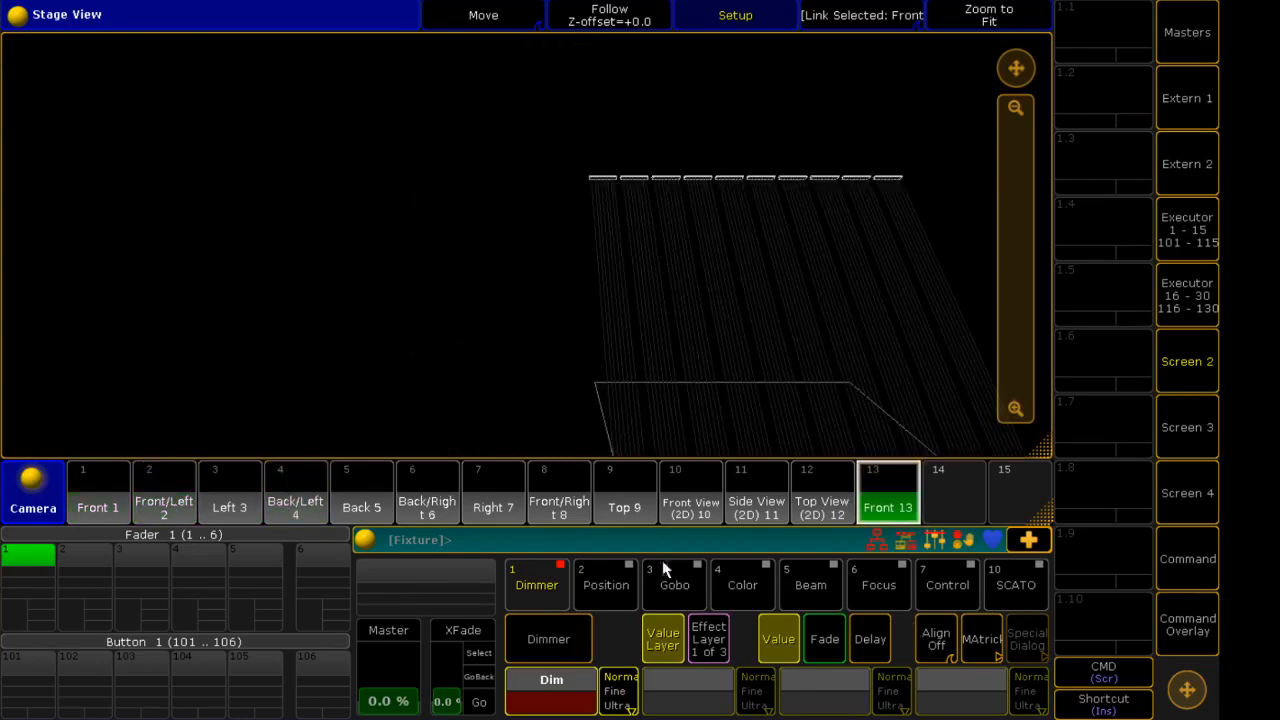
Select the Front 1 camera, zoom it to fit the stage, and shift its view slightly
click(98, 495)
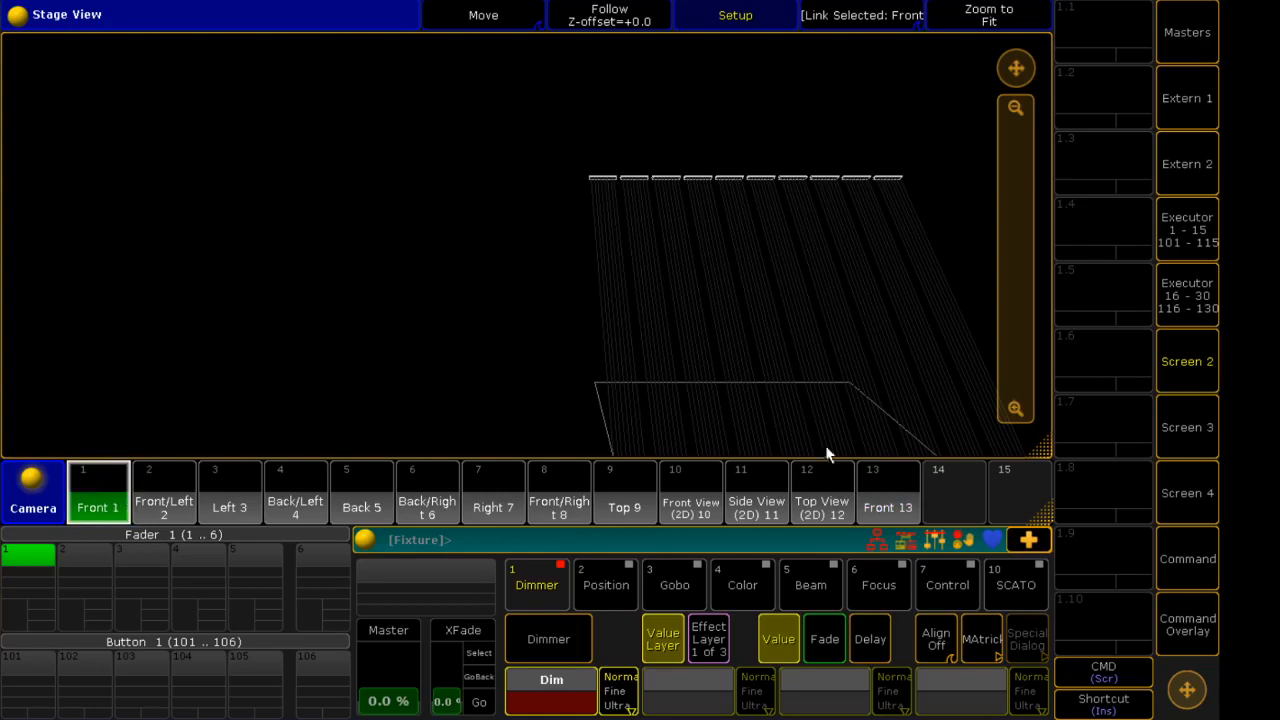
click(988, 18)
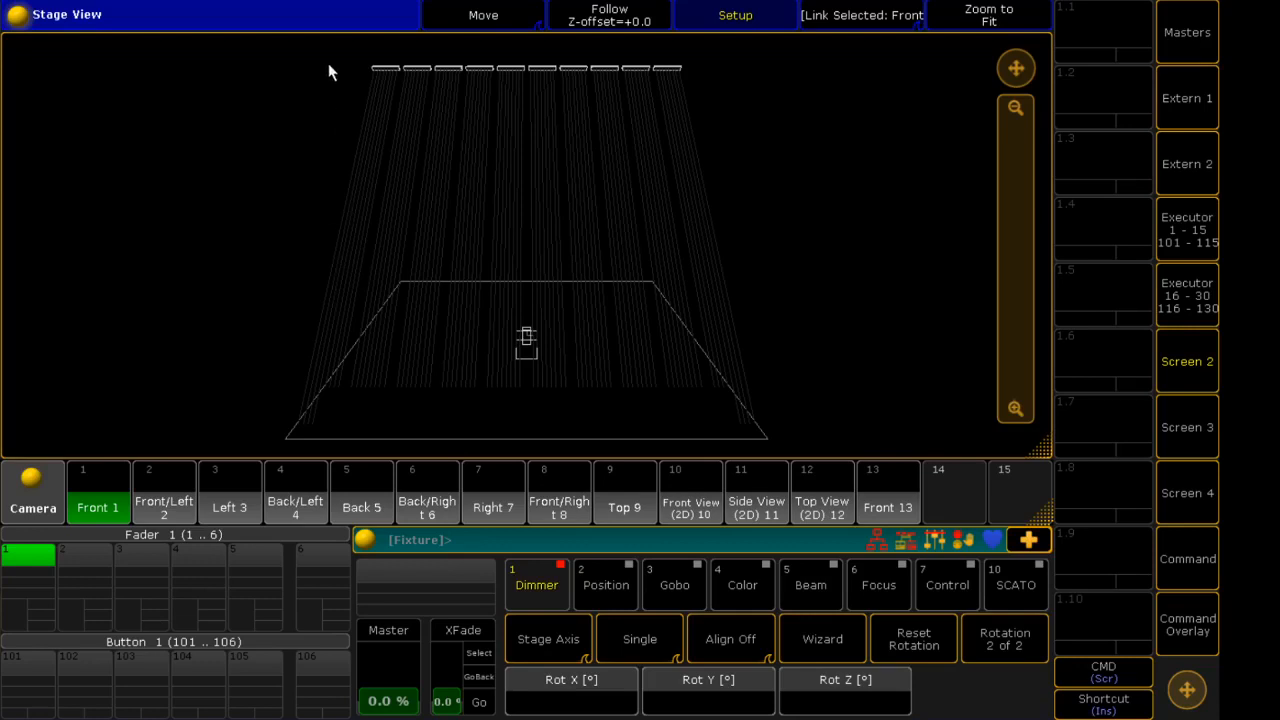
mouse_move(340, 49)
mouse_down()
mouse_move(435, 83)
mouse_move(352, 52)
mouse_up()
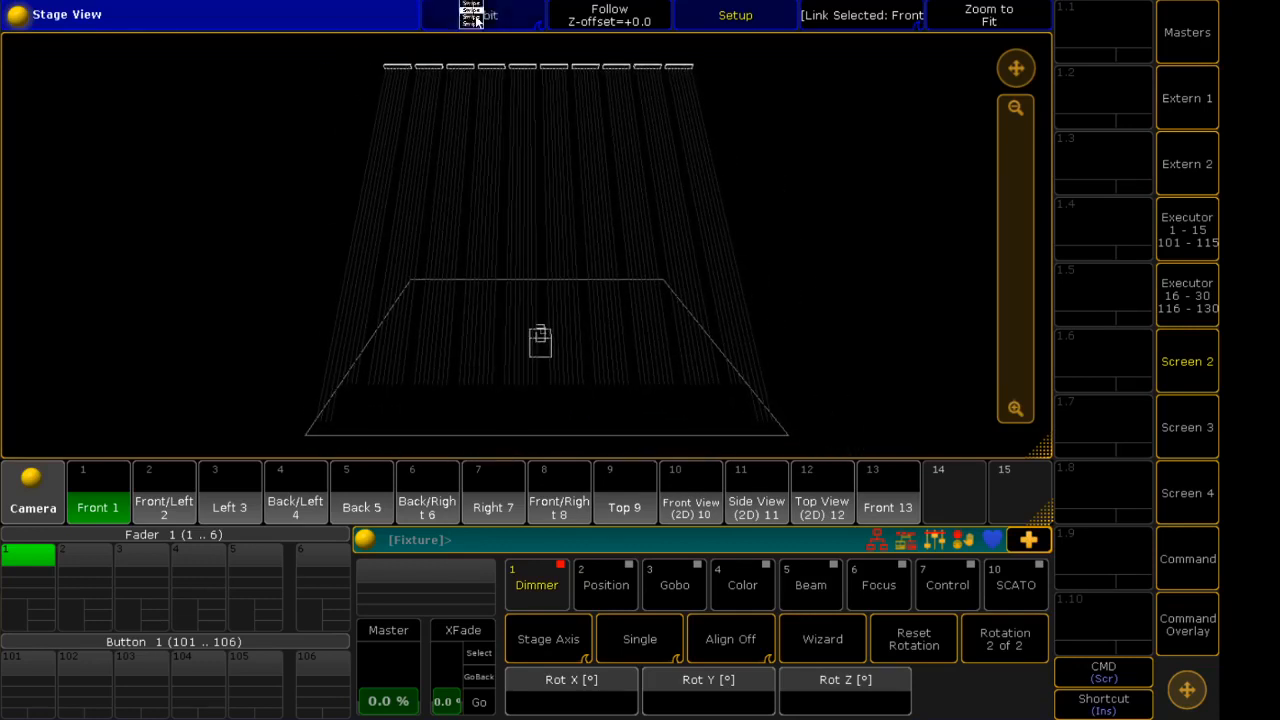
Return the stage view to Select mode and select all ten LED bars
click(476, 20)
click(476, 19)
click(477, 14)
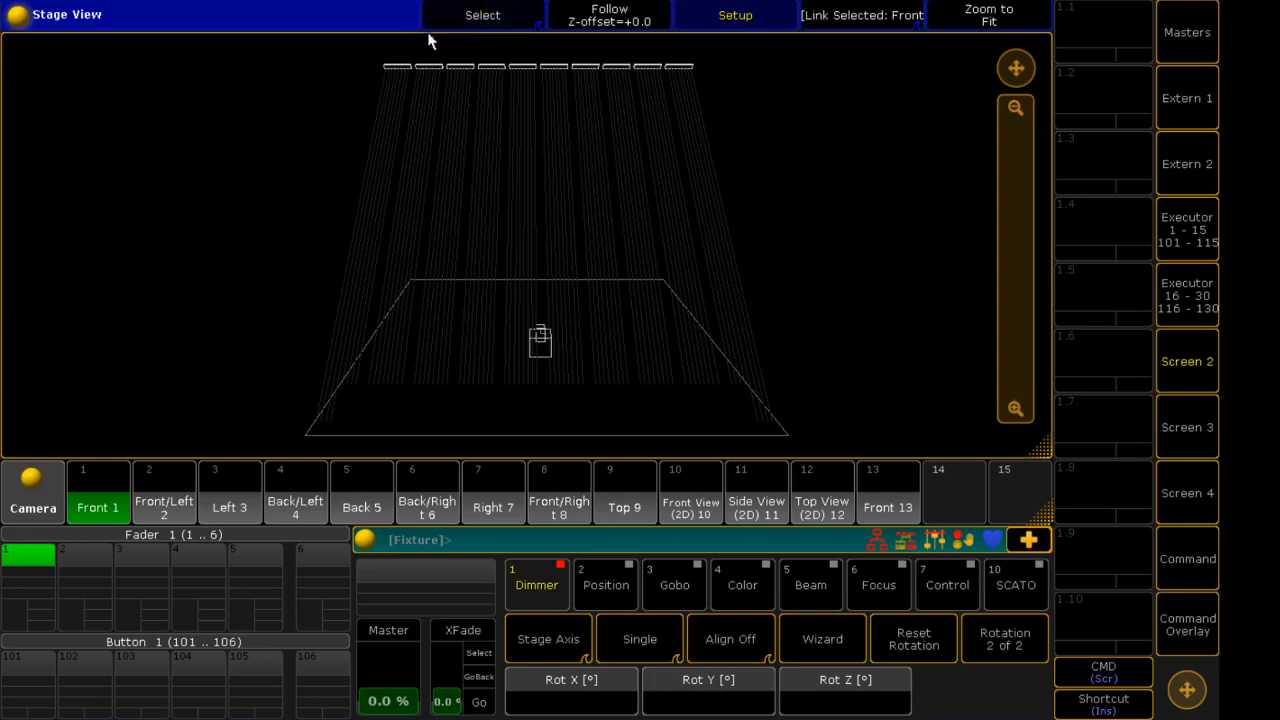
drag(365, 49, 708, 91)
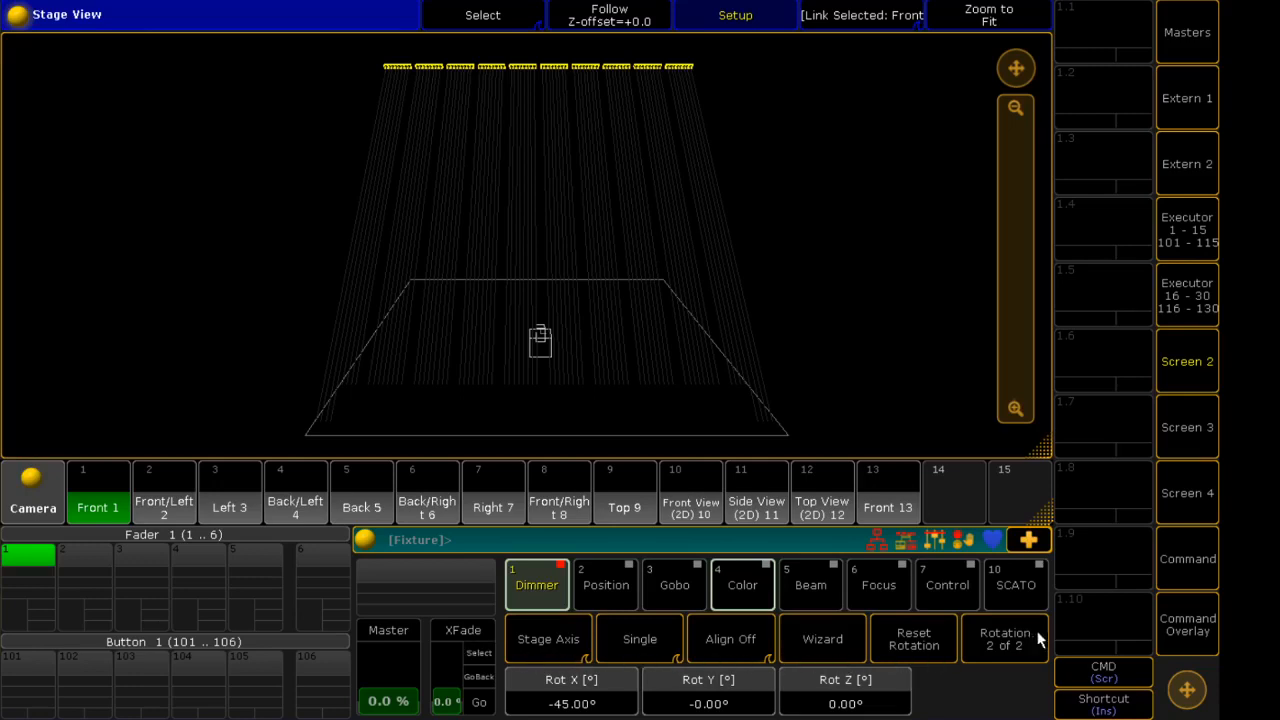
Switch the rotation reference of the selected bars to Object Axis and keep the Single mode after viewing its alternatives
click(571, 650)
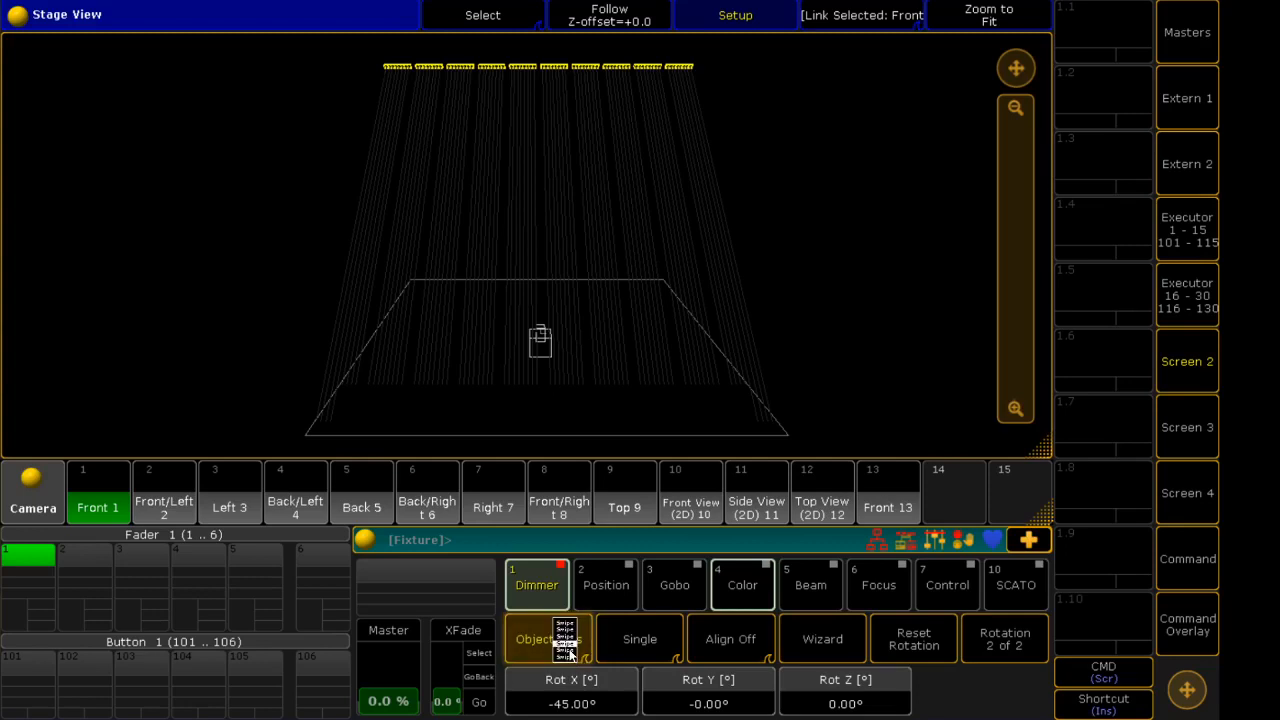
right_click(570, 651)
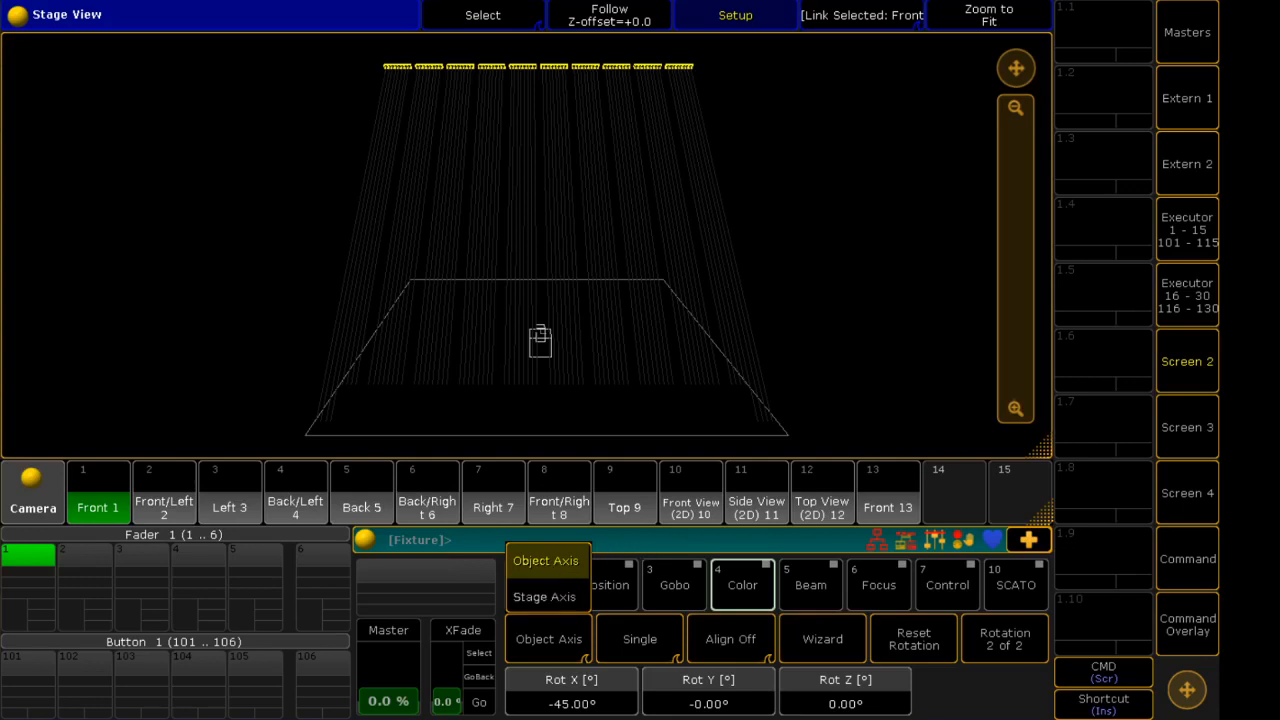
click(551, 584)
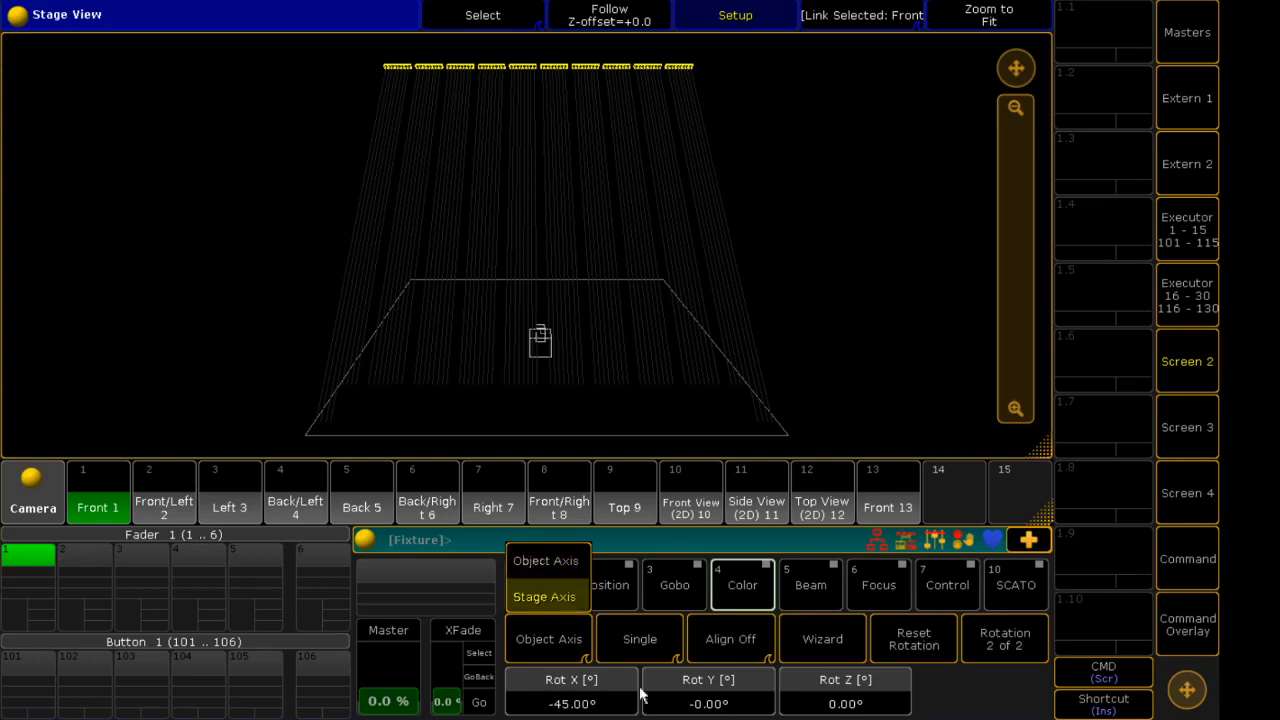
click(650, 642)
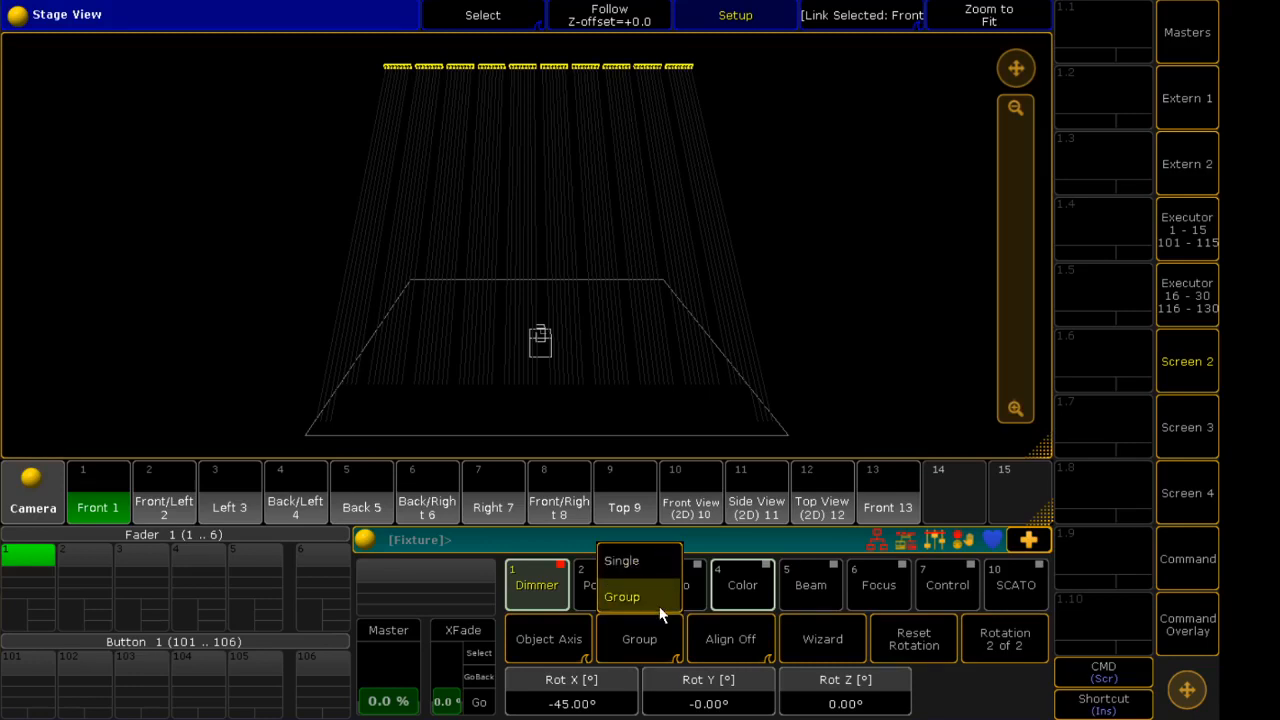
click(641, 564)
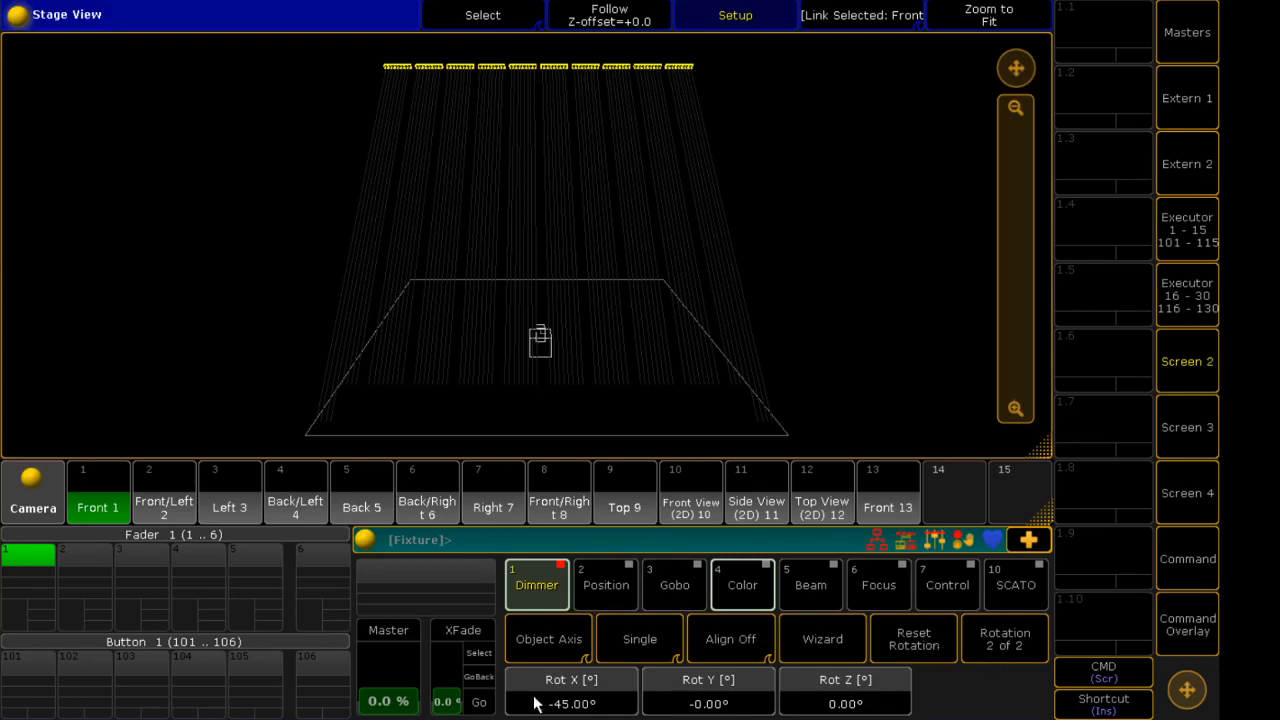
Try a Rot Y value of .4 on the ten bars with Object Axis and Single mode
click(707, 686)
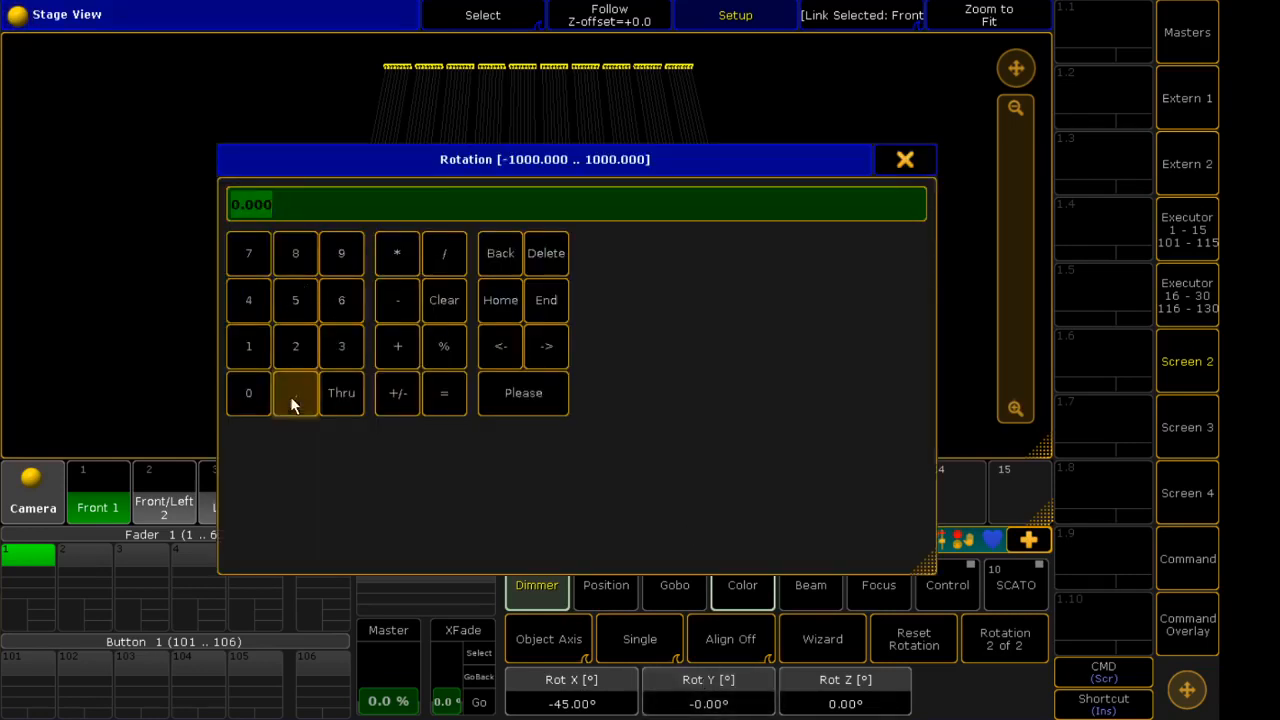
click(290, 396)
click(250, 297)
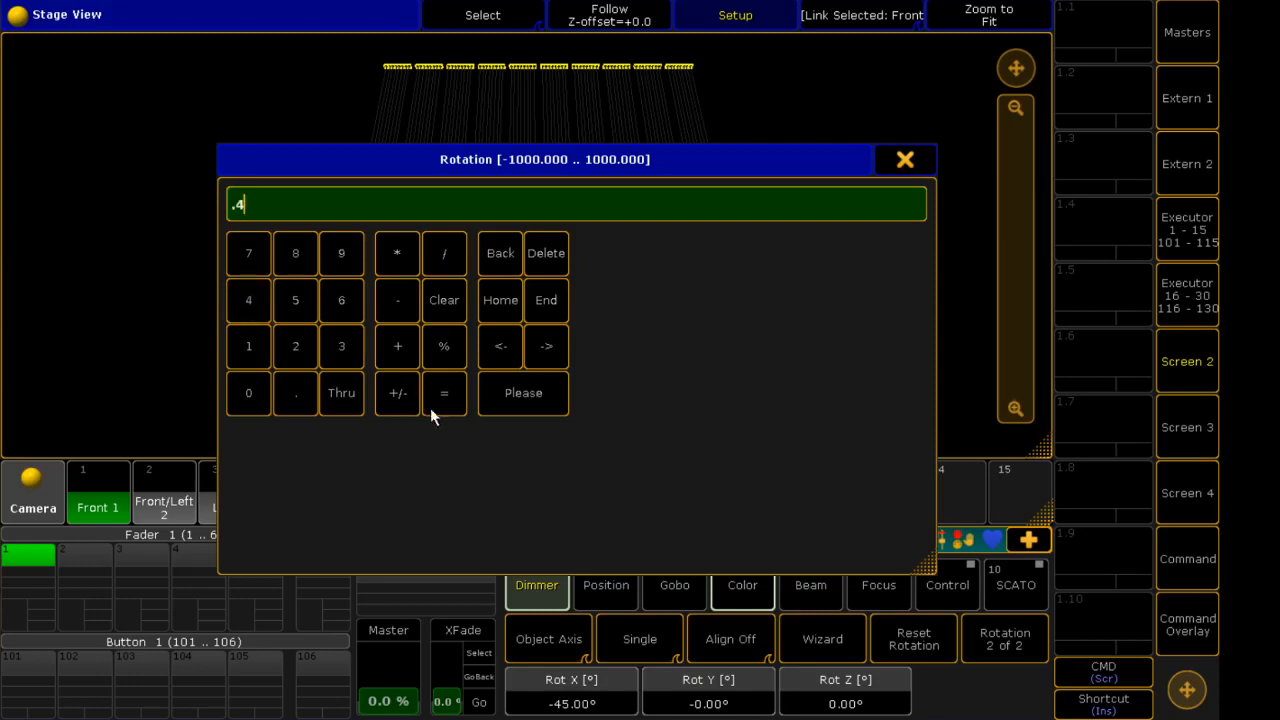
click(545, 392)
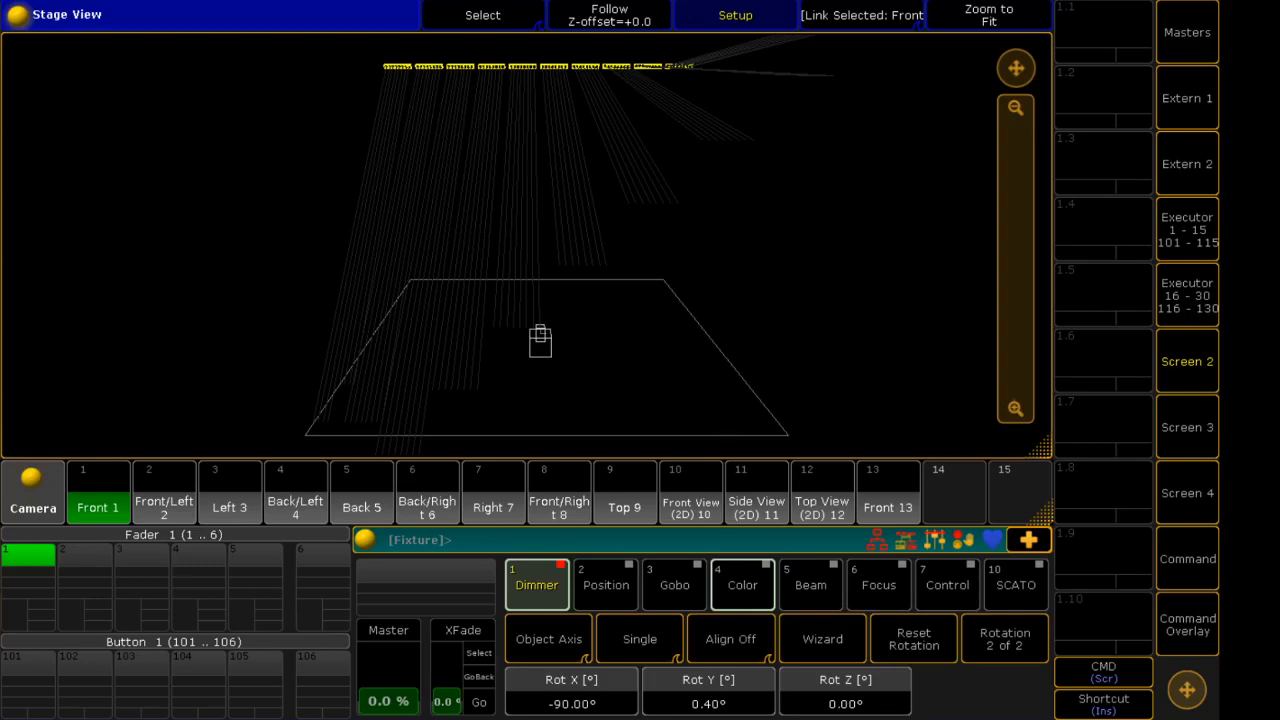
Switch the rotation mode to Group and try a Rot Y value of .4 on the bars
click(644, 636)
click(652, 638)
click(645, 636)
click(706, 700)
click(295, 392)
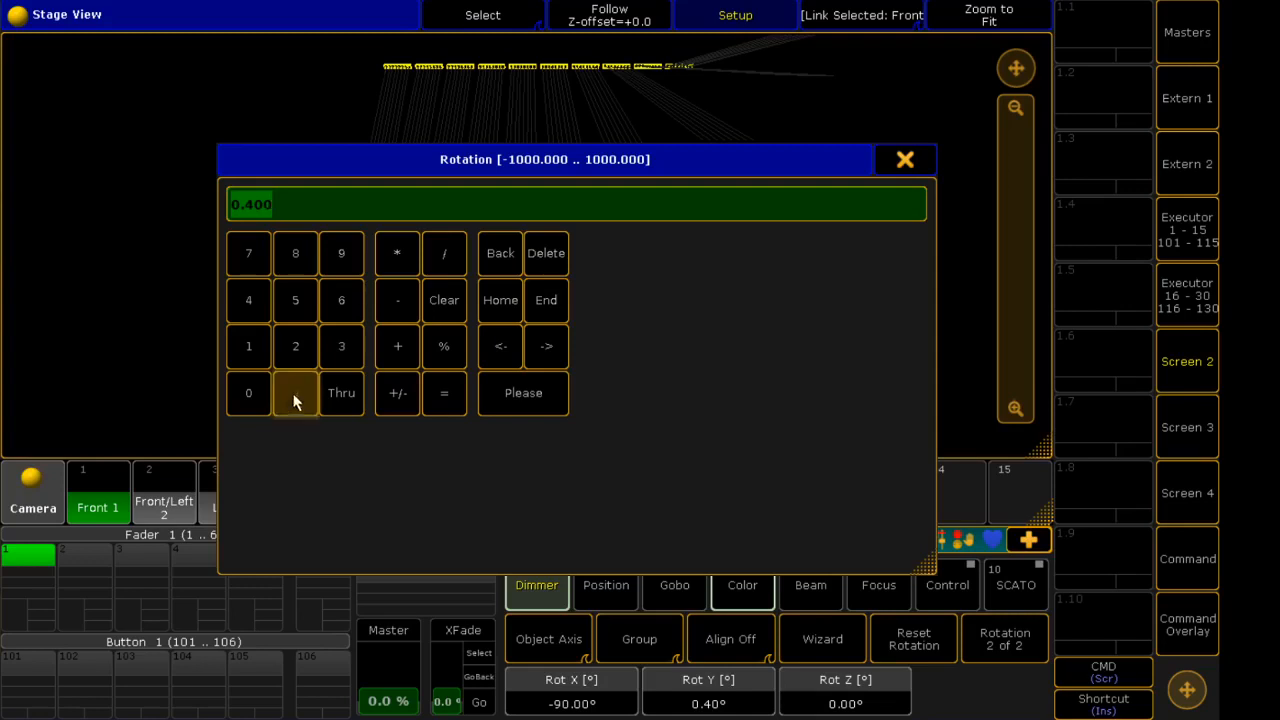
click(248, 300)
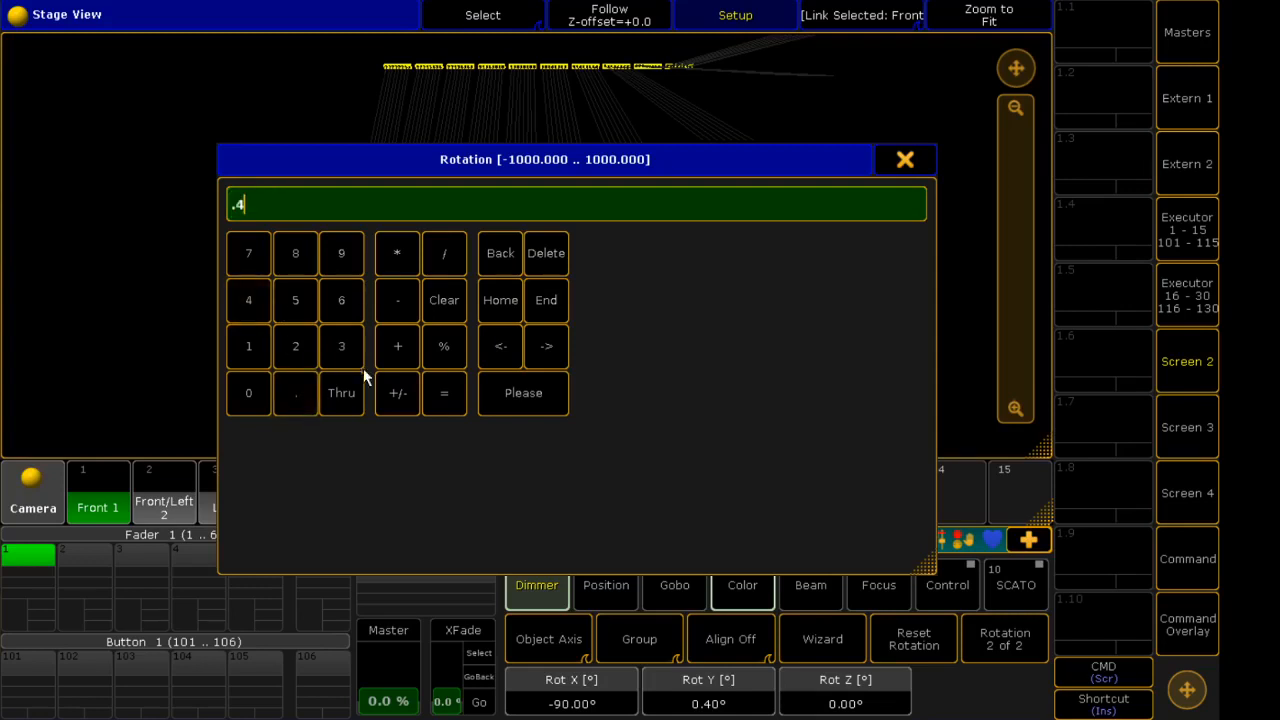
click(521, 394)
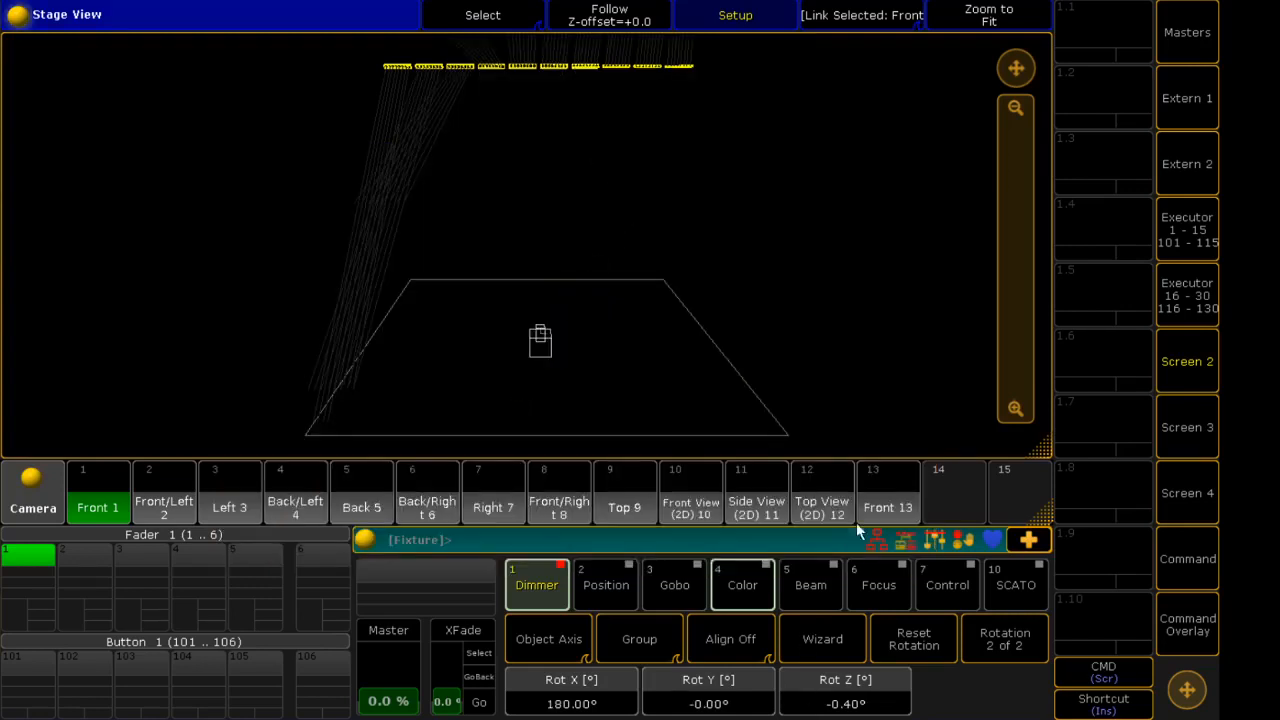
Reset the rotation of the ten bars and set Rot X to -45°
click(923, 637)
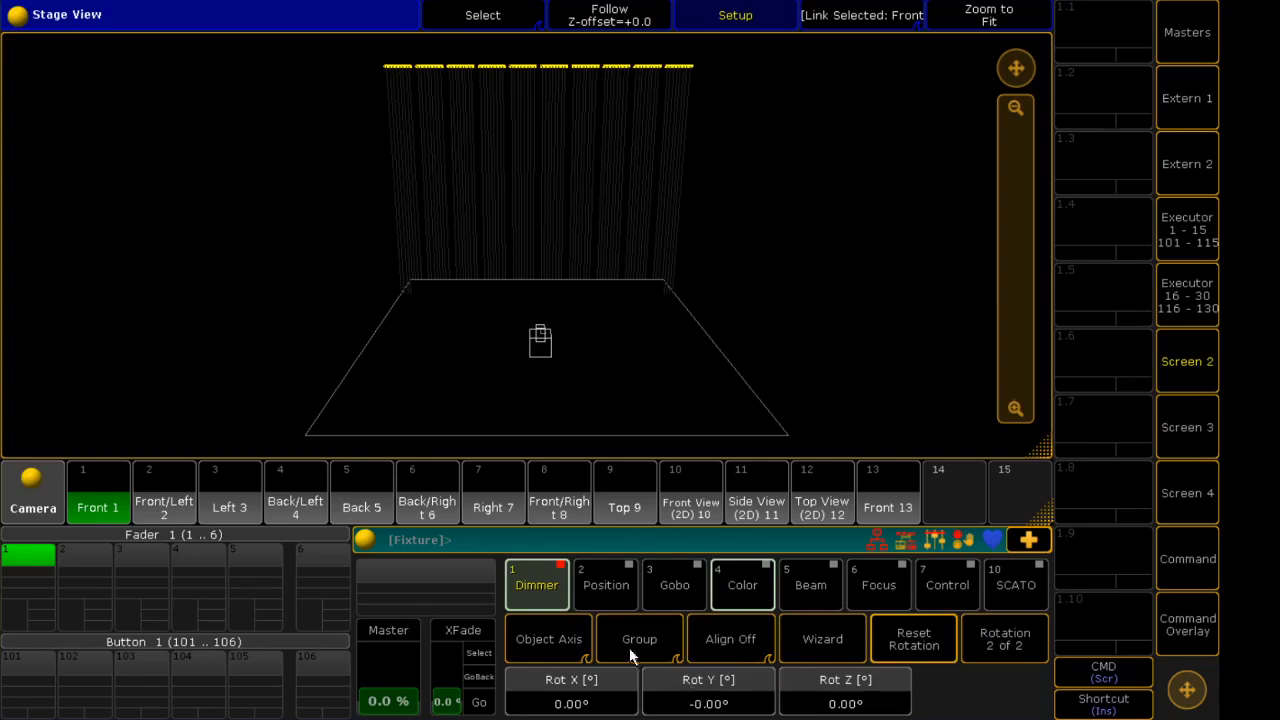
click(590, 697)
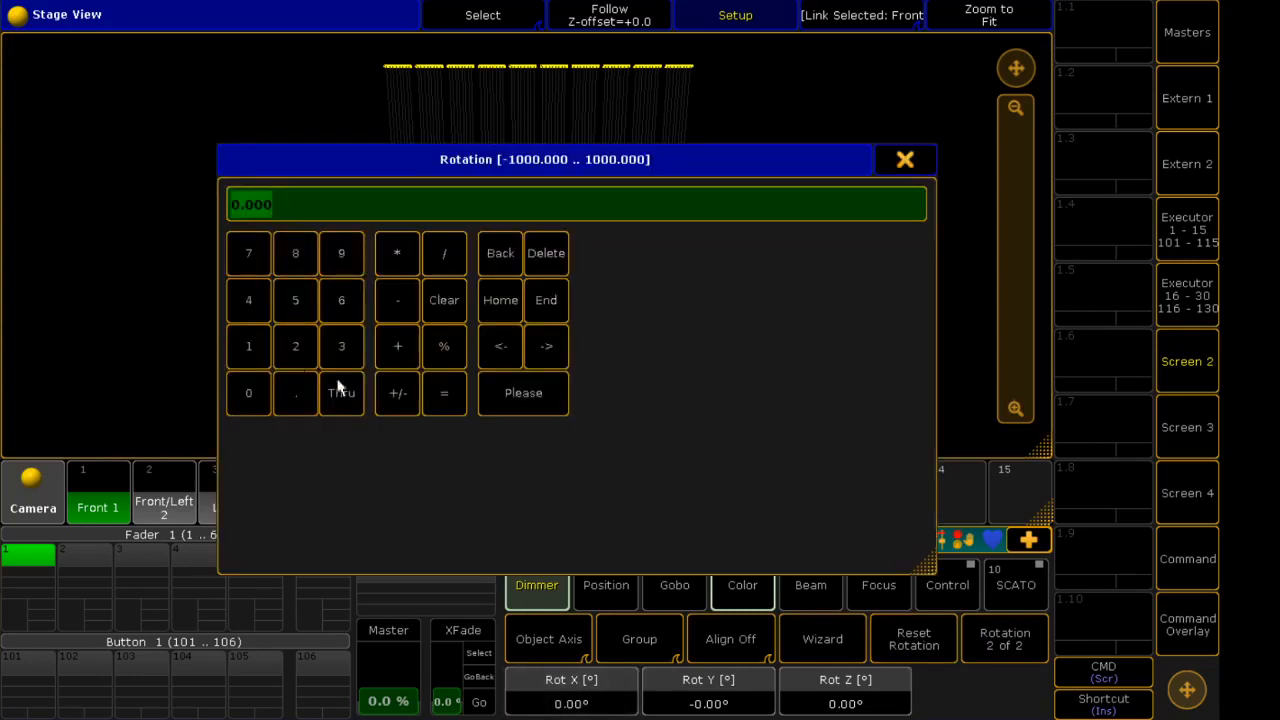
click(392, 302)
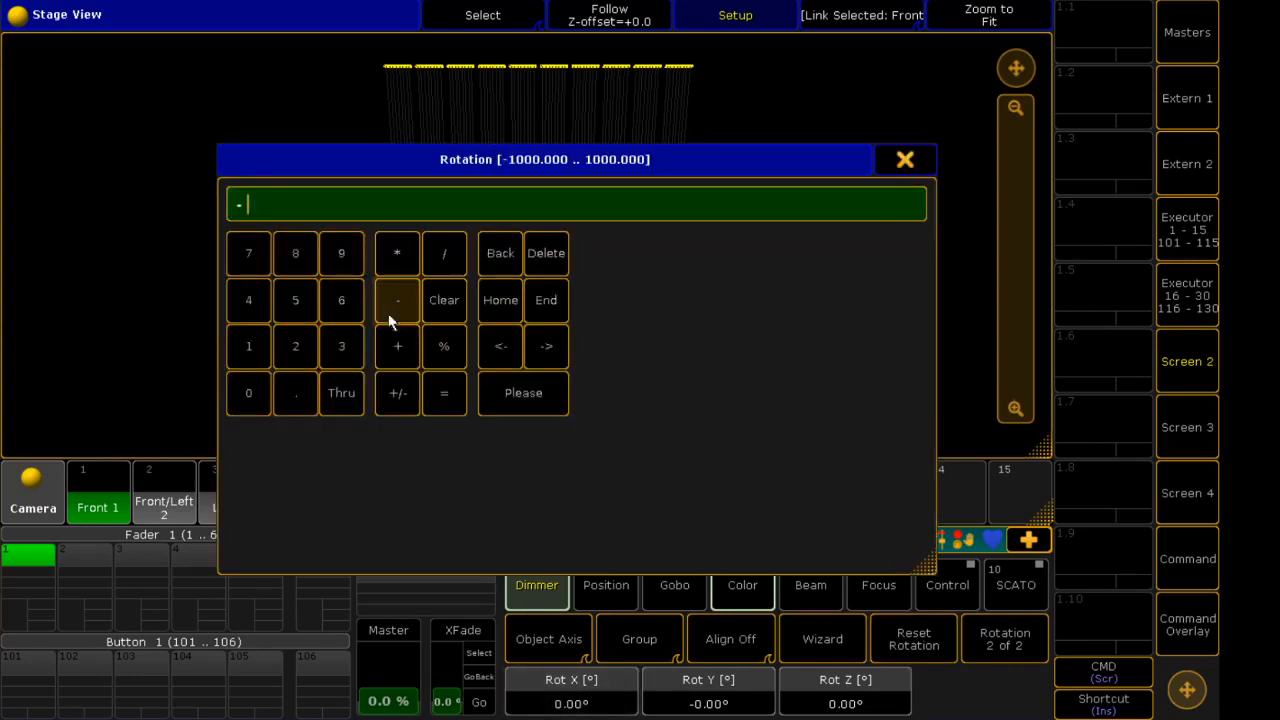
click(247, 305)
click(295, 307)
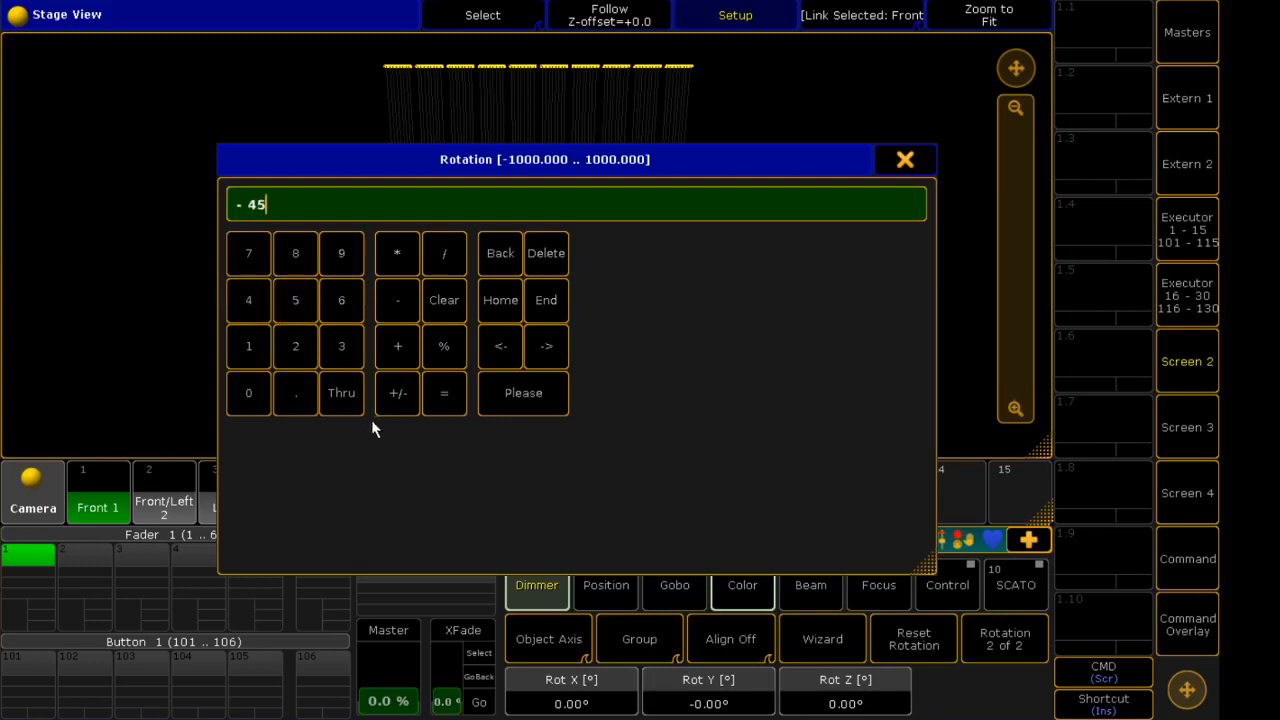
click(520, 394)
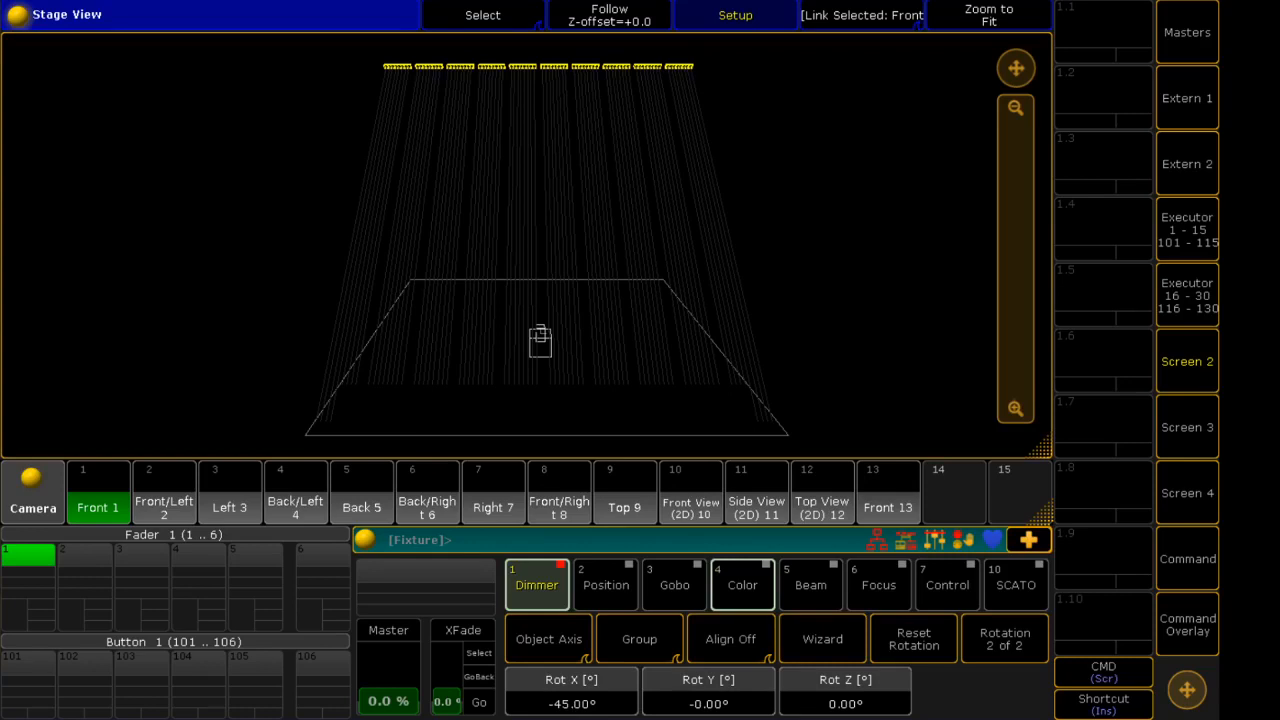
Set the rotation reference to Stage Axis and cycle the align mode to Align ><
click(1187, 559)
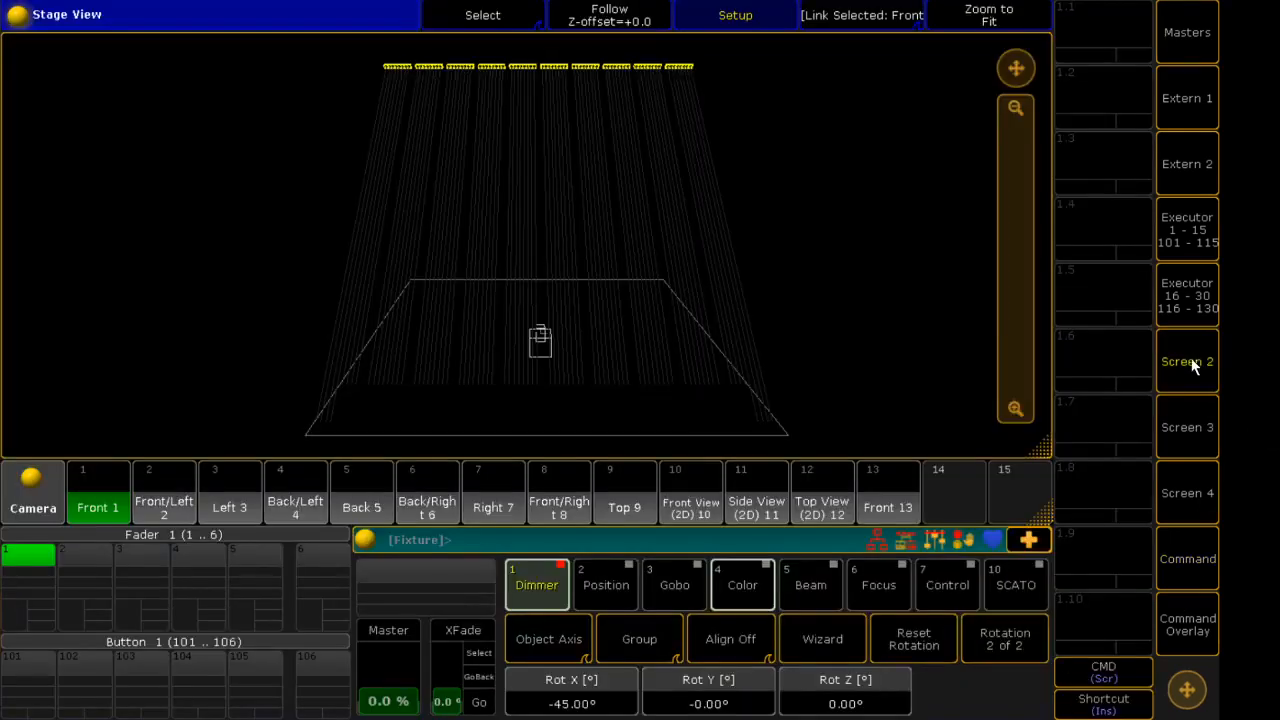
click(1192, 360)
click(572, 647)
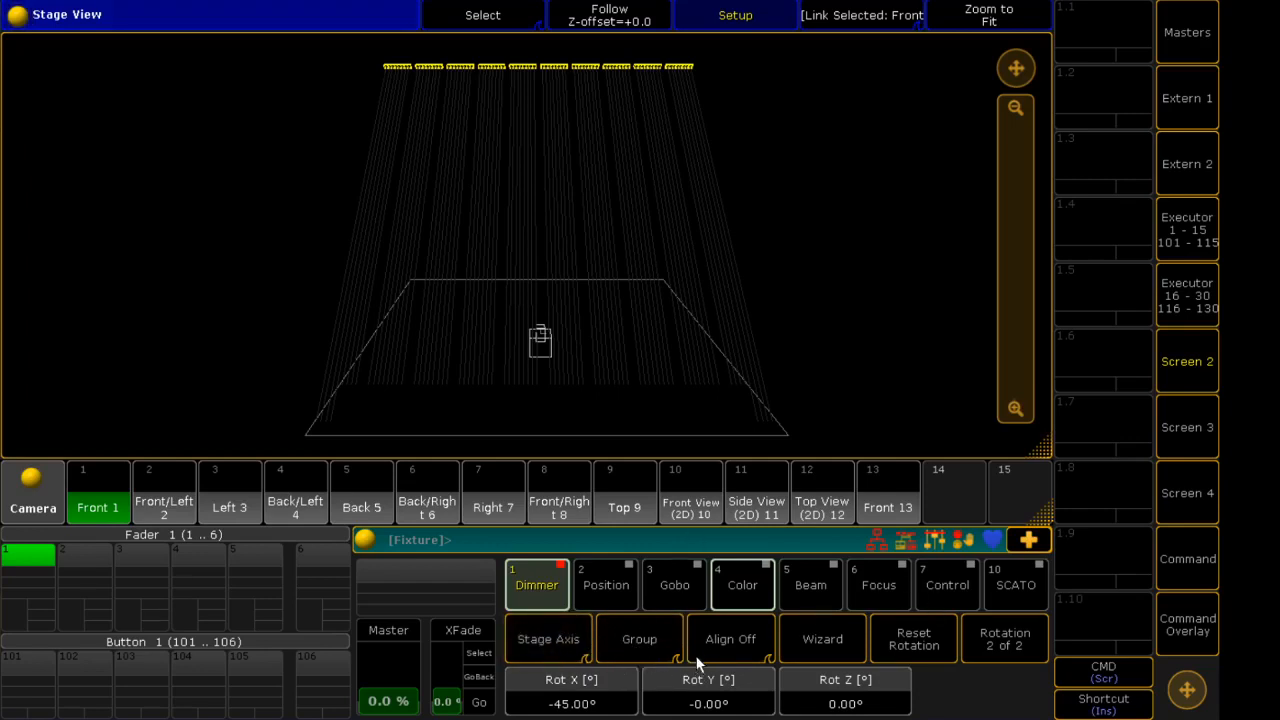
click(744, 639)
click(734, 637)
click(732, 643)
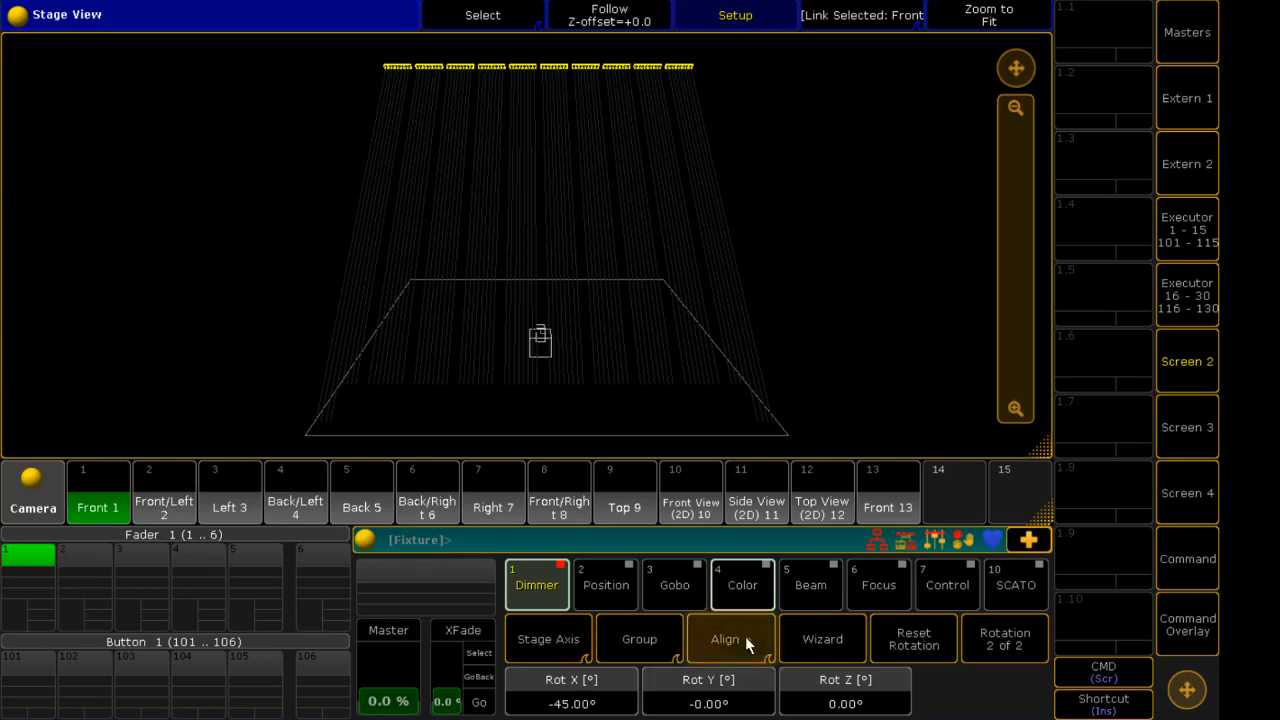
click(745, 641)
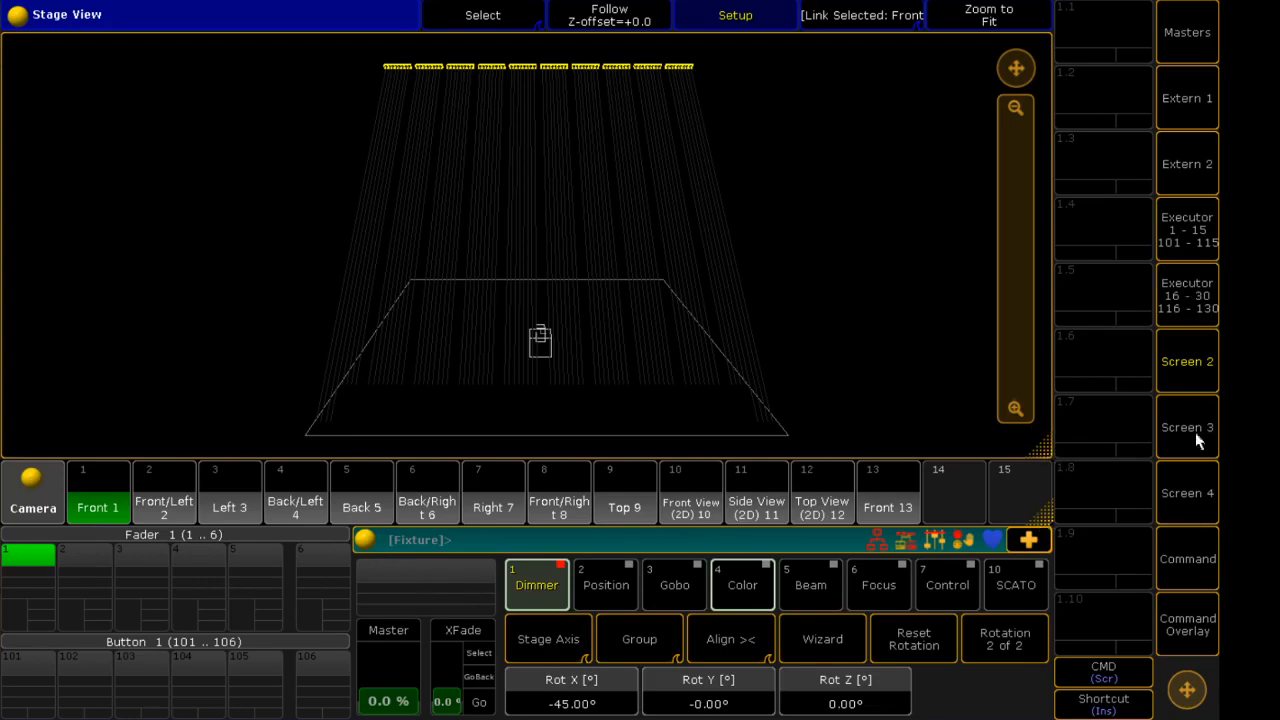
Change the mode to Single, bring up the position values, and spread the bars in Pos X from -26 to 26 m
click(1190, 558)
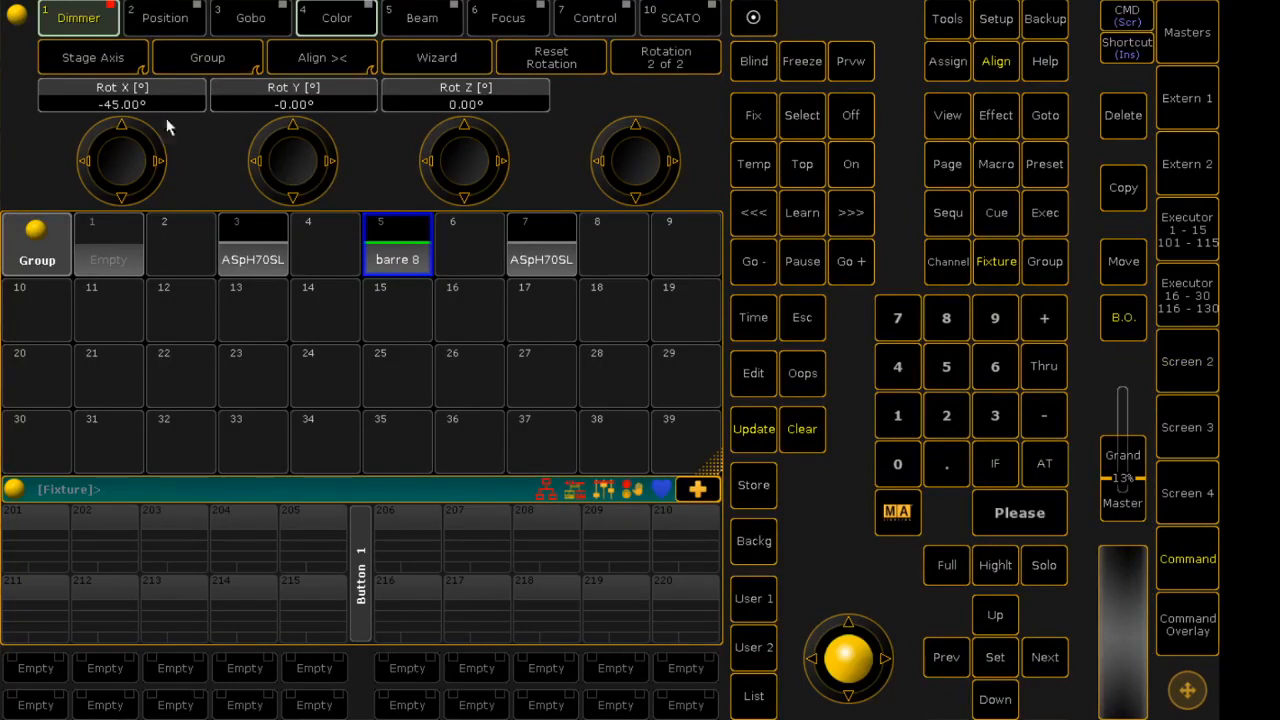
click(210, 57)
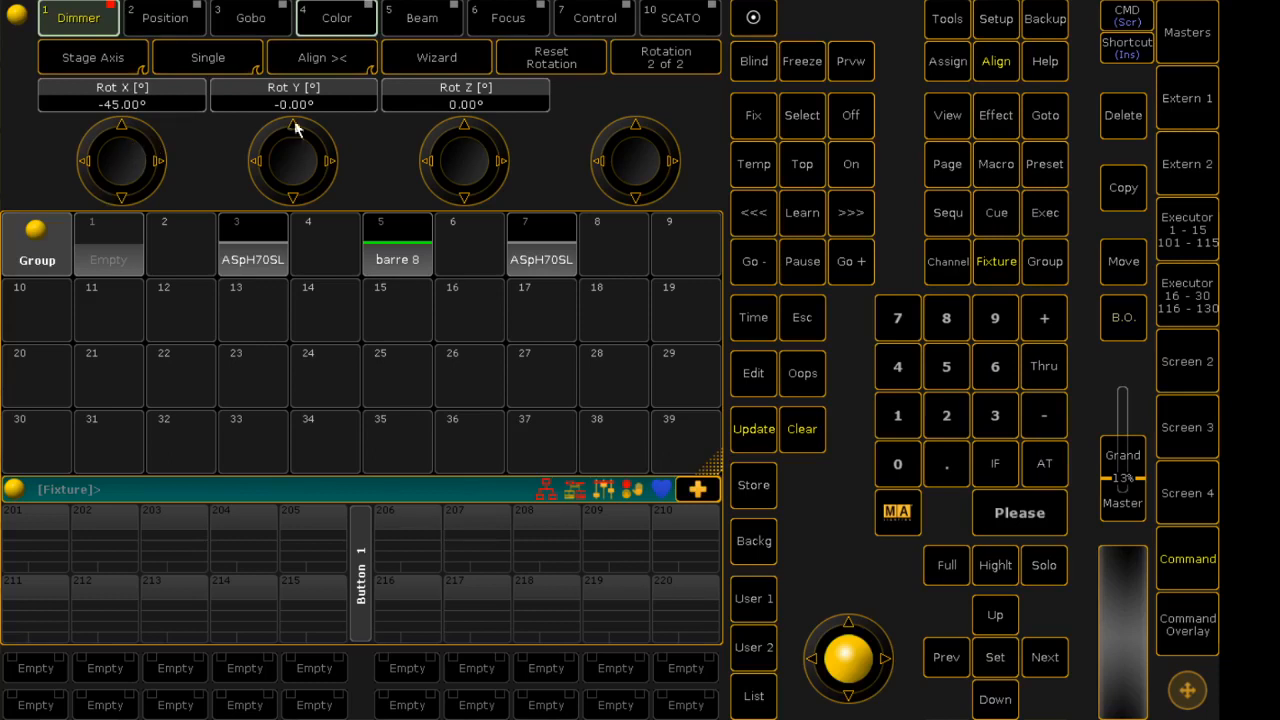
click(656, 55)
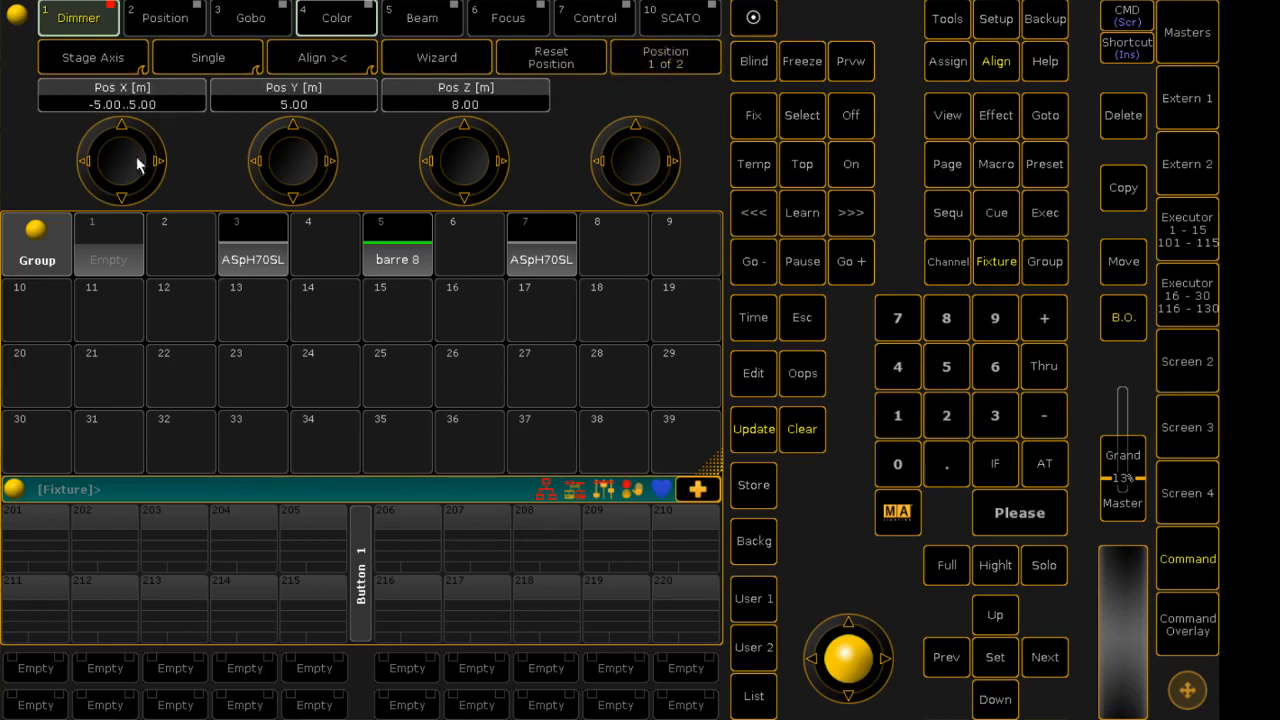
scroll(110, 161, up, 20)
click(1186, 366)
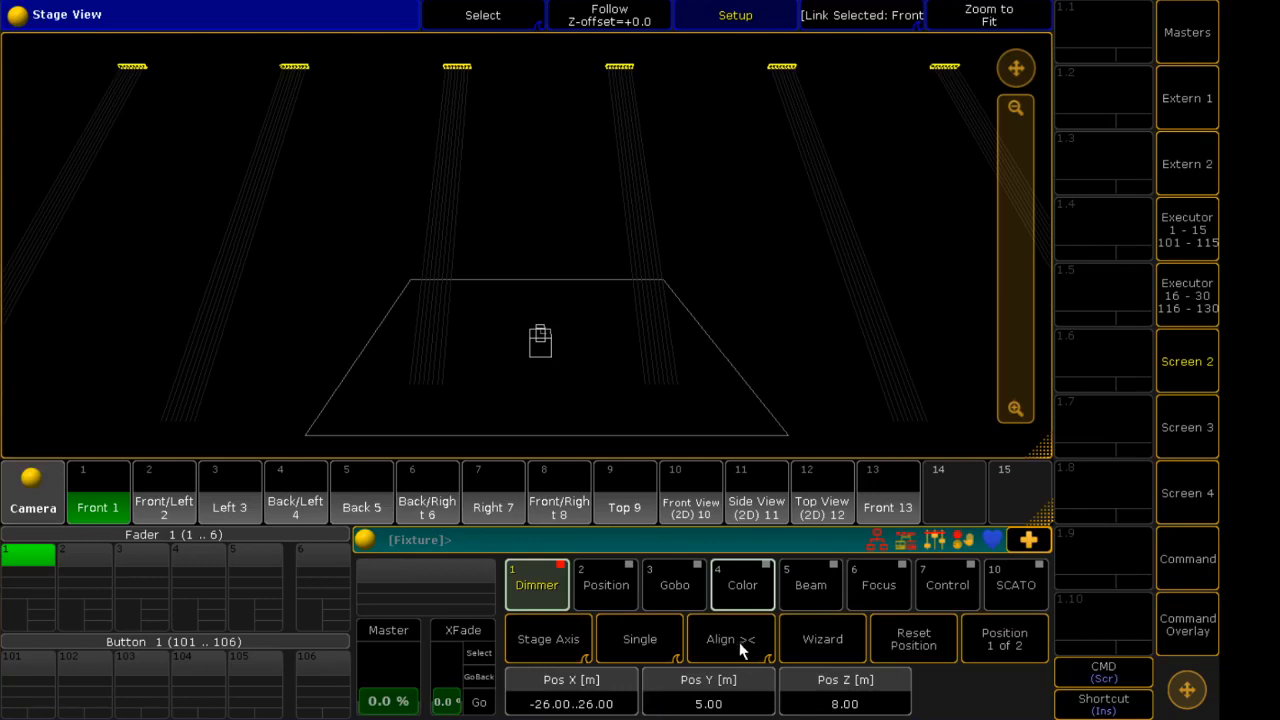
Change the align mode to Align <> and distribute the bars in Pos X from -5 thru 5 m
click(572, 704)
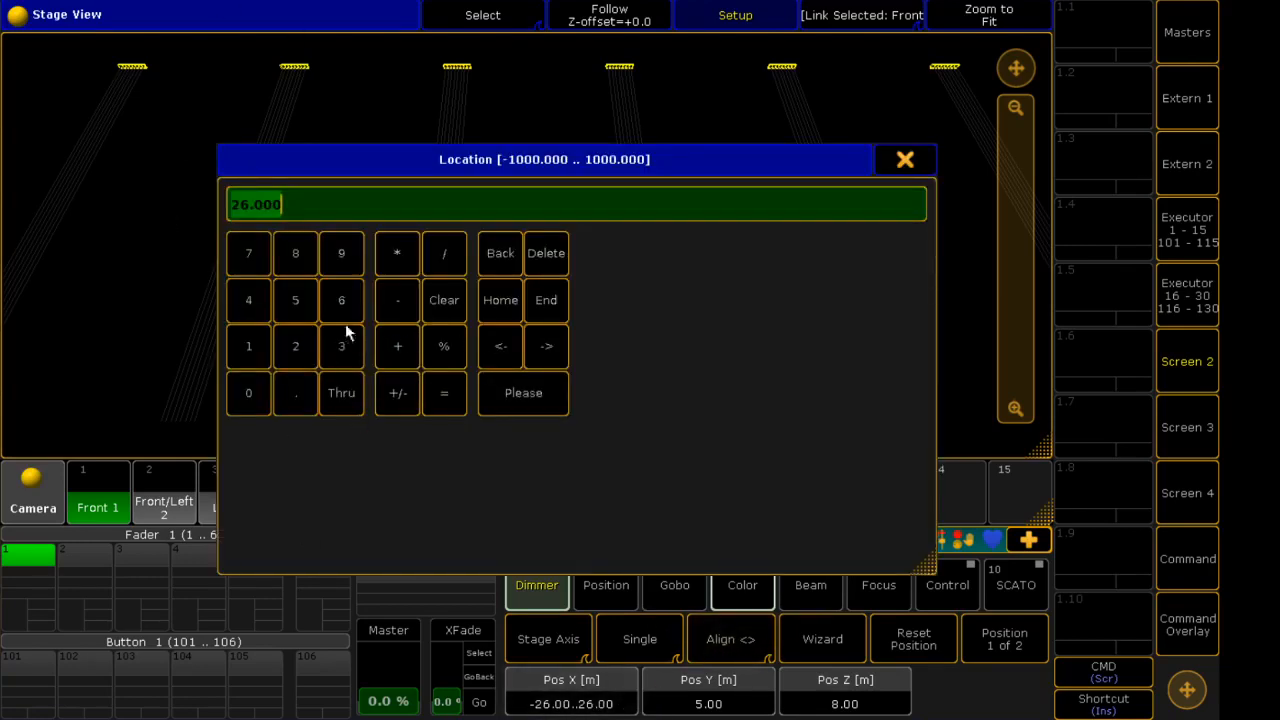
click(399, 392)
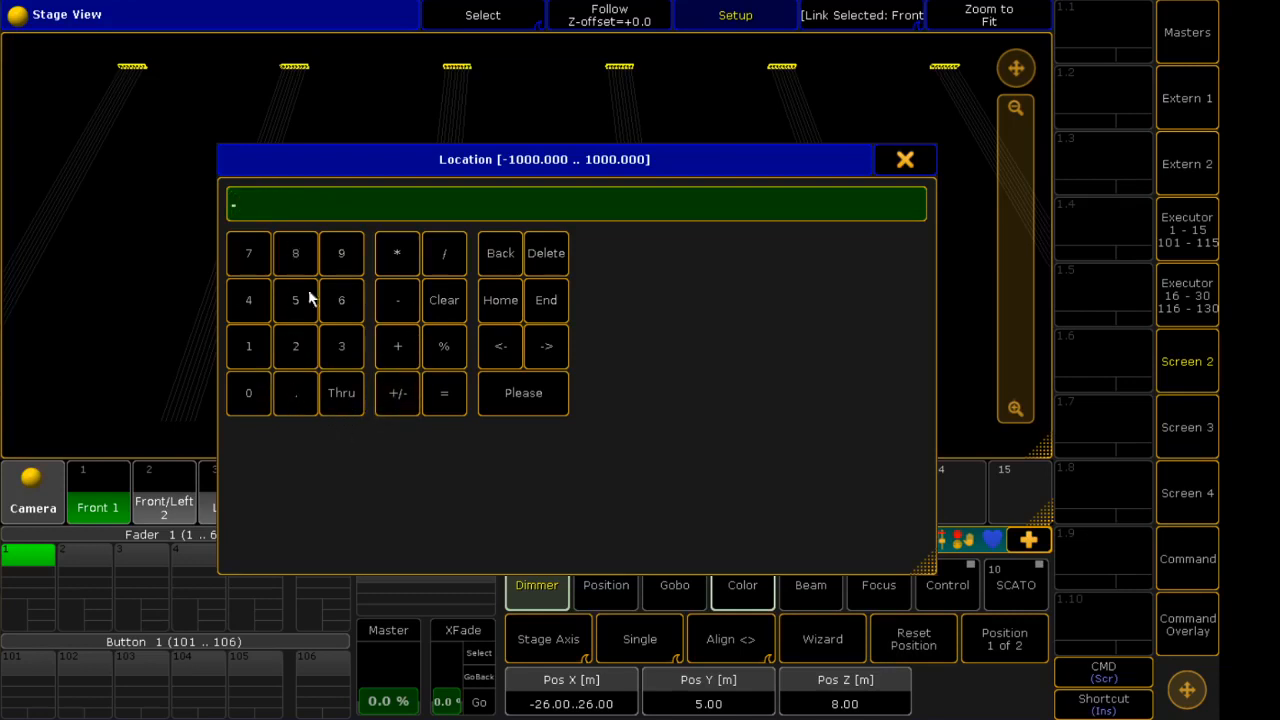
click(298, 300)
click(342, 392)
click(287, 296)
click(524, 393)
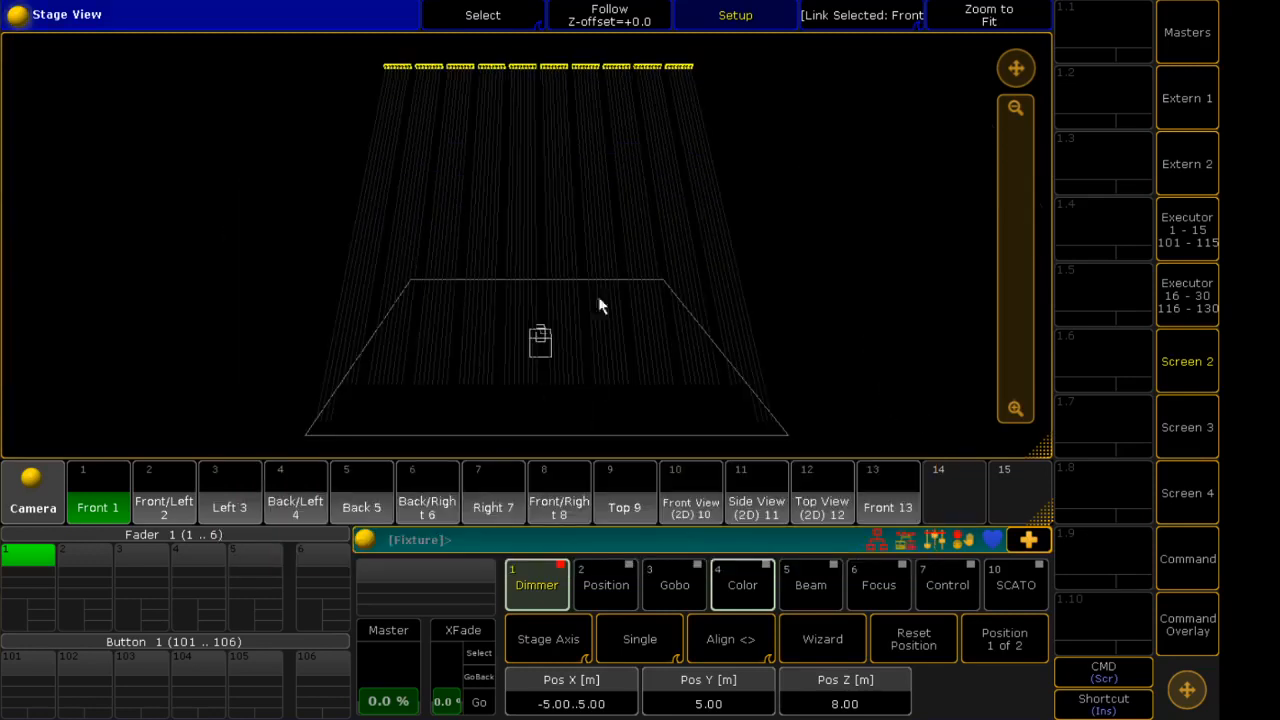
Open the Arrangement Wizard for the ten bars, view the Circle settings, and switch to the Matrix2D arrangement
click(824, 637)
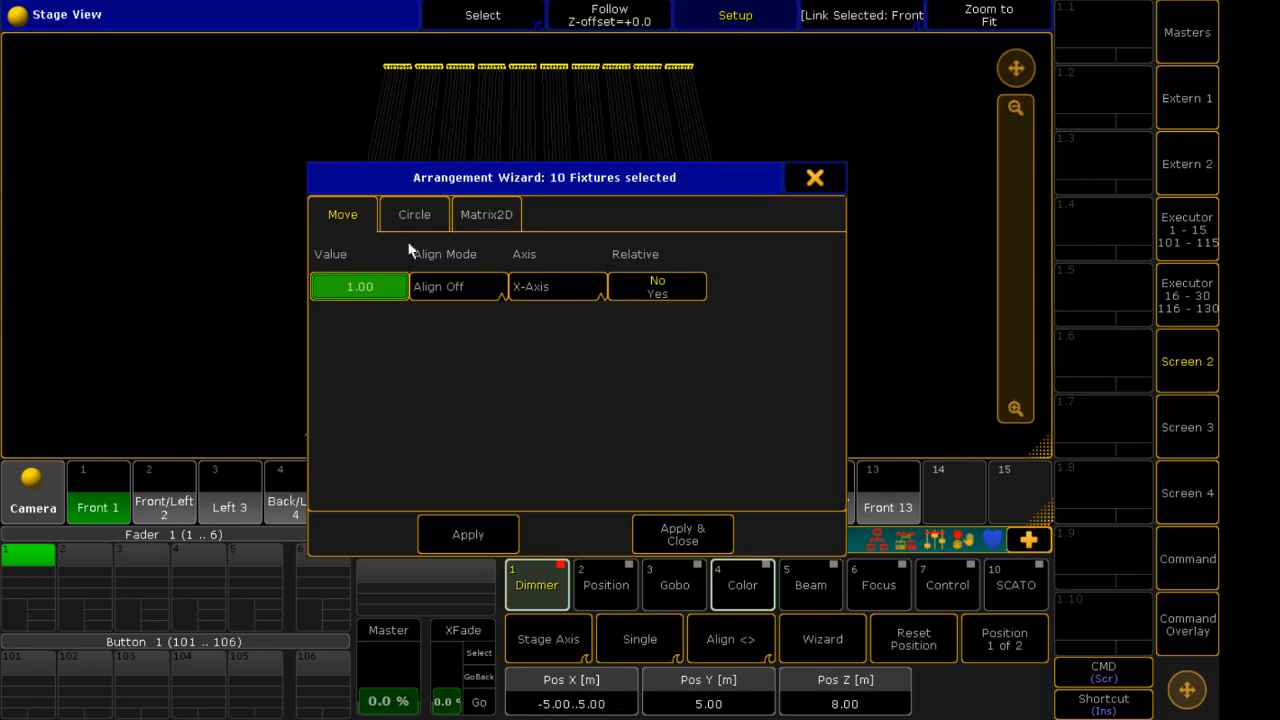
click(423, 218)
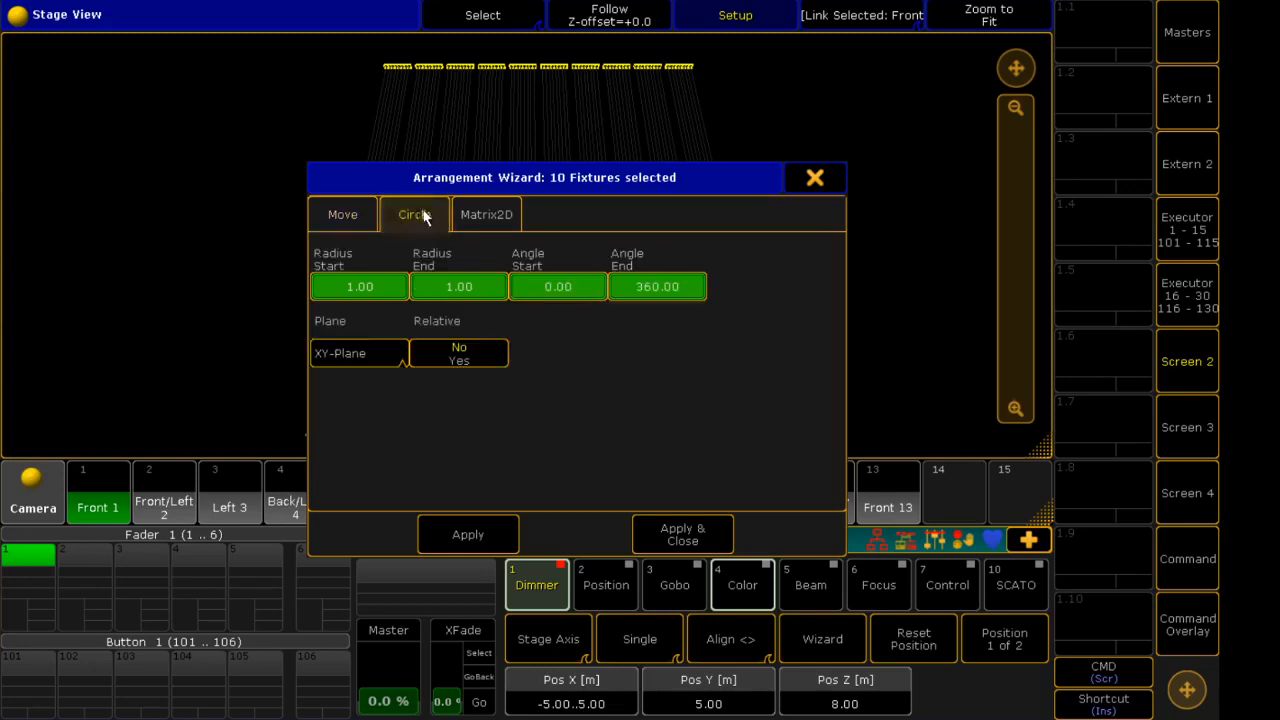
click(487, 215)
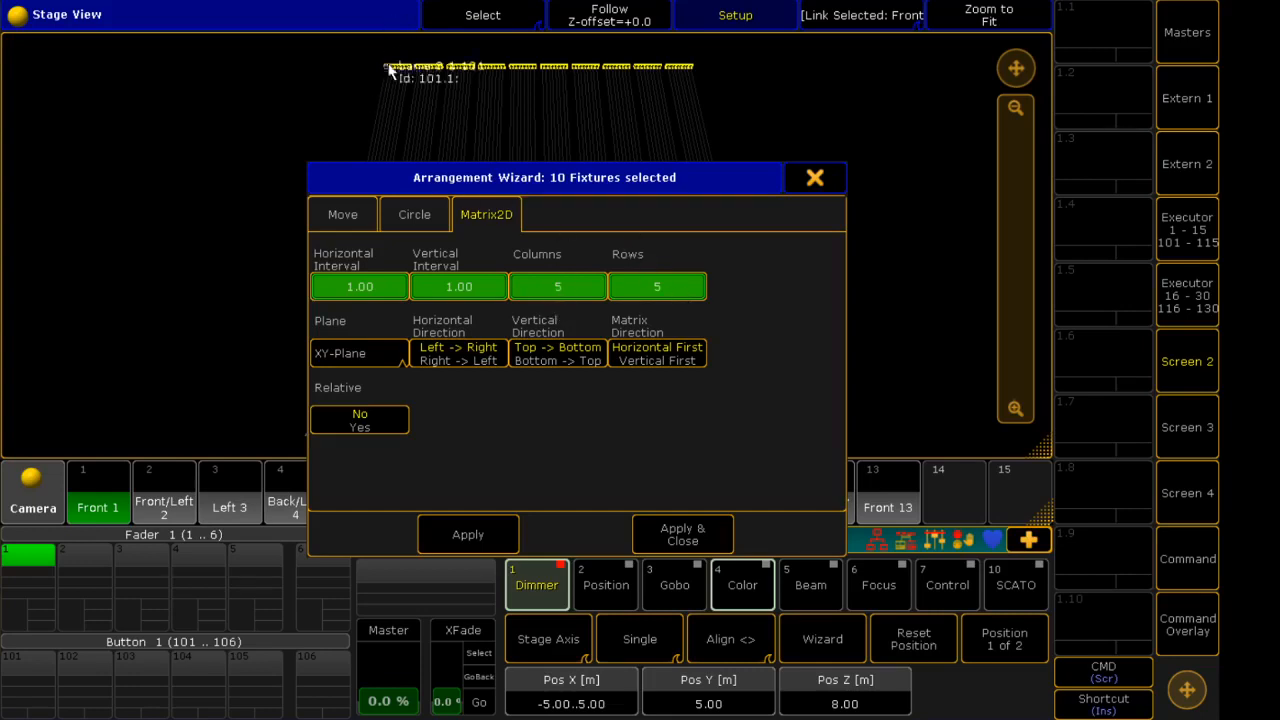
click(563, 288)
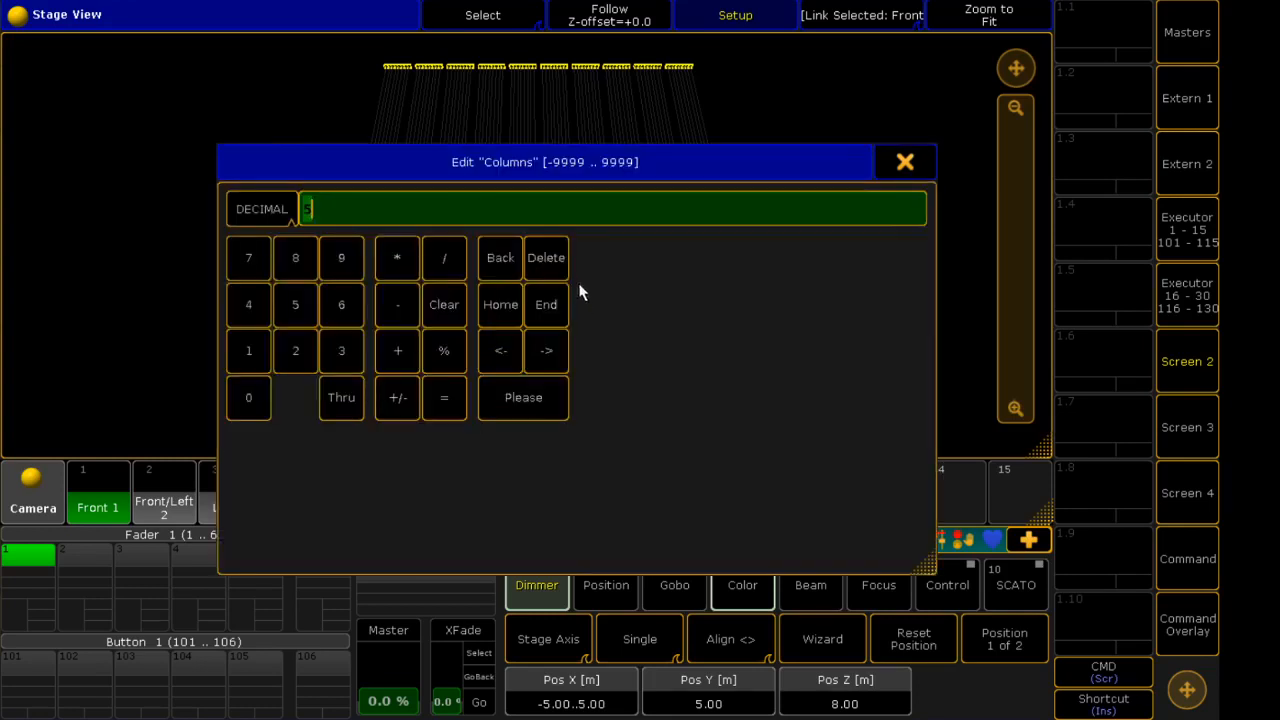
click(910, 167)
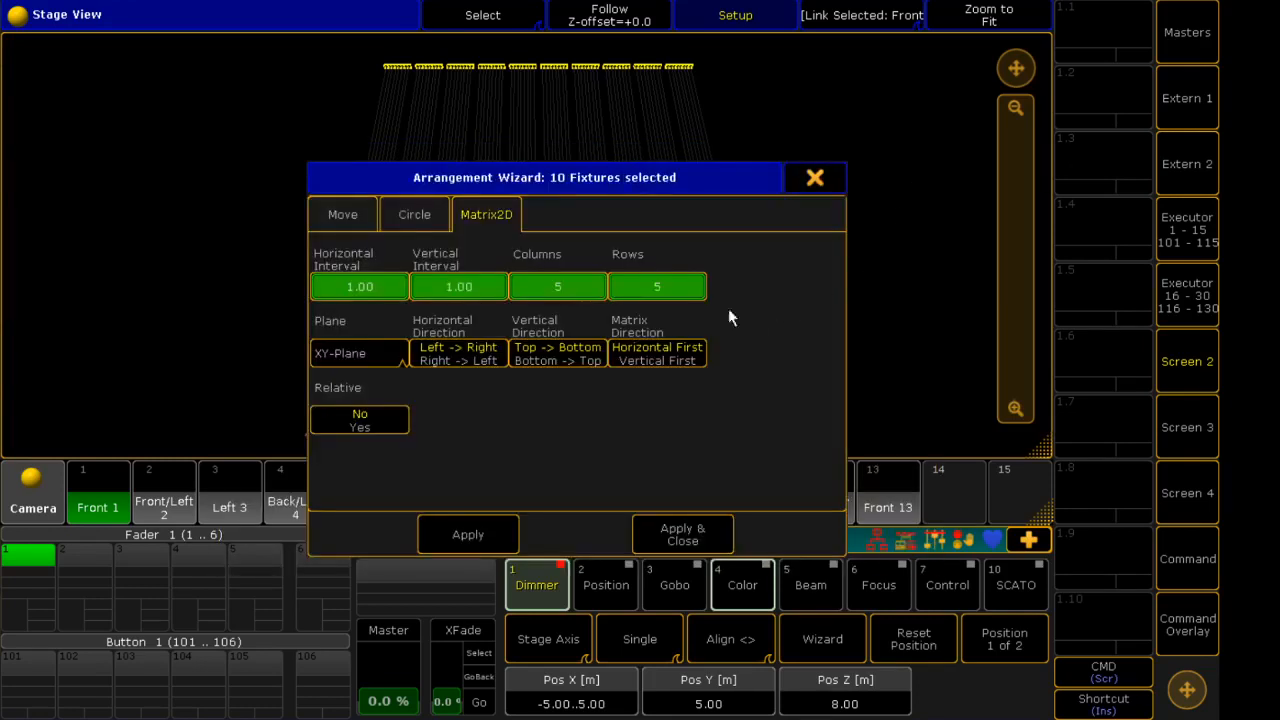
Set the matrix to 2 rows on the XZ-Plane, keep Relative at No, and apply the arrangement to the ten bars
click(657, 287)
text(2)
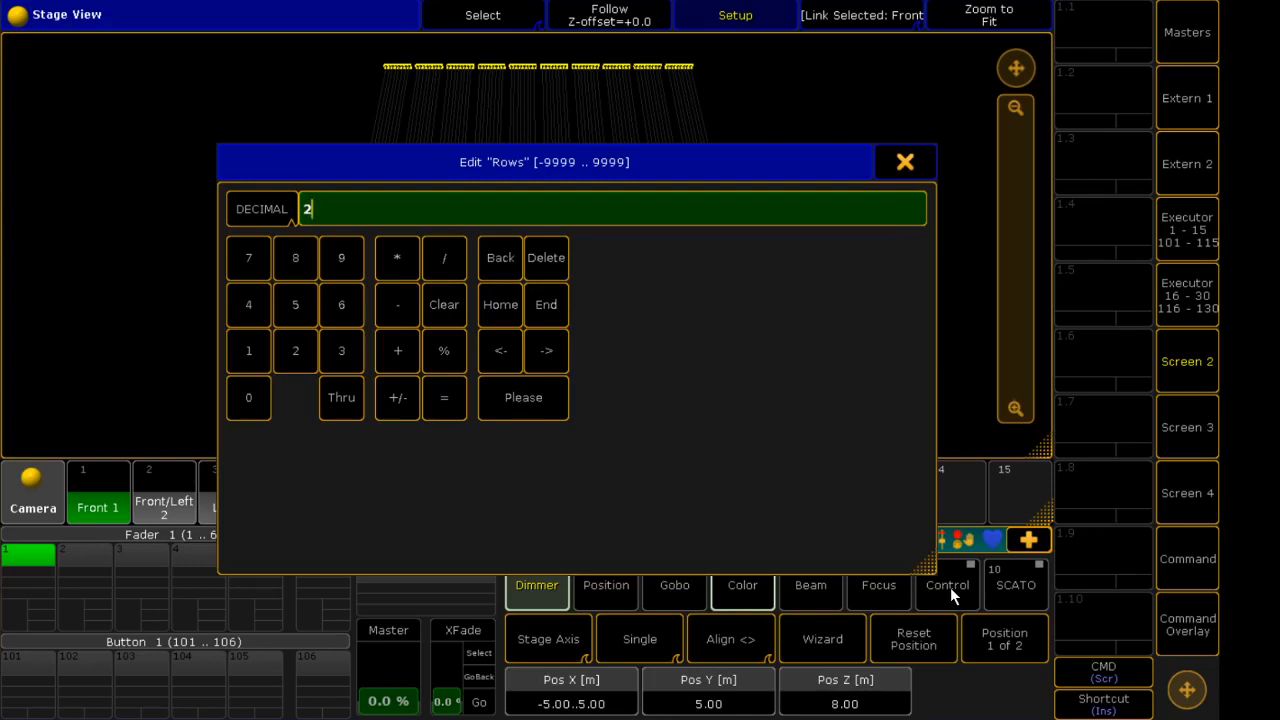
click(522, 397)
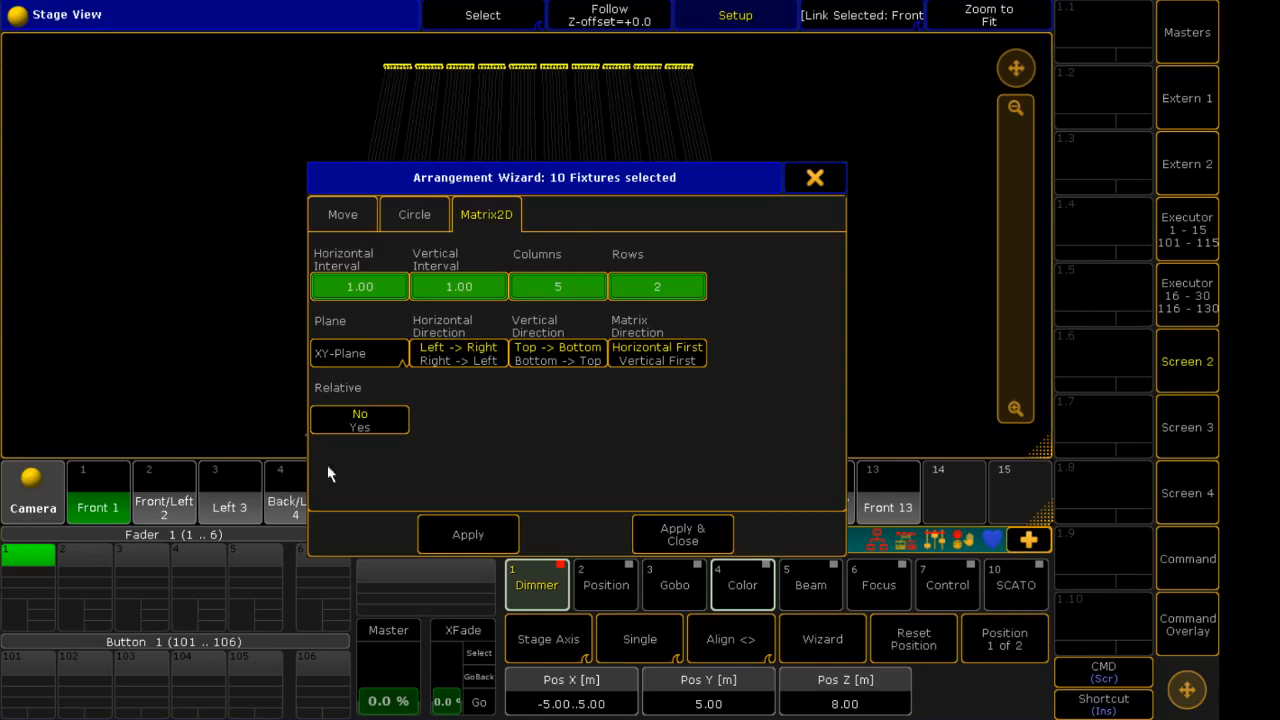
click(354, 355)
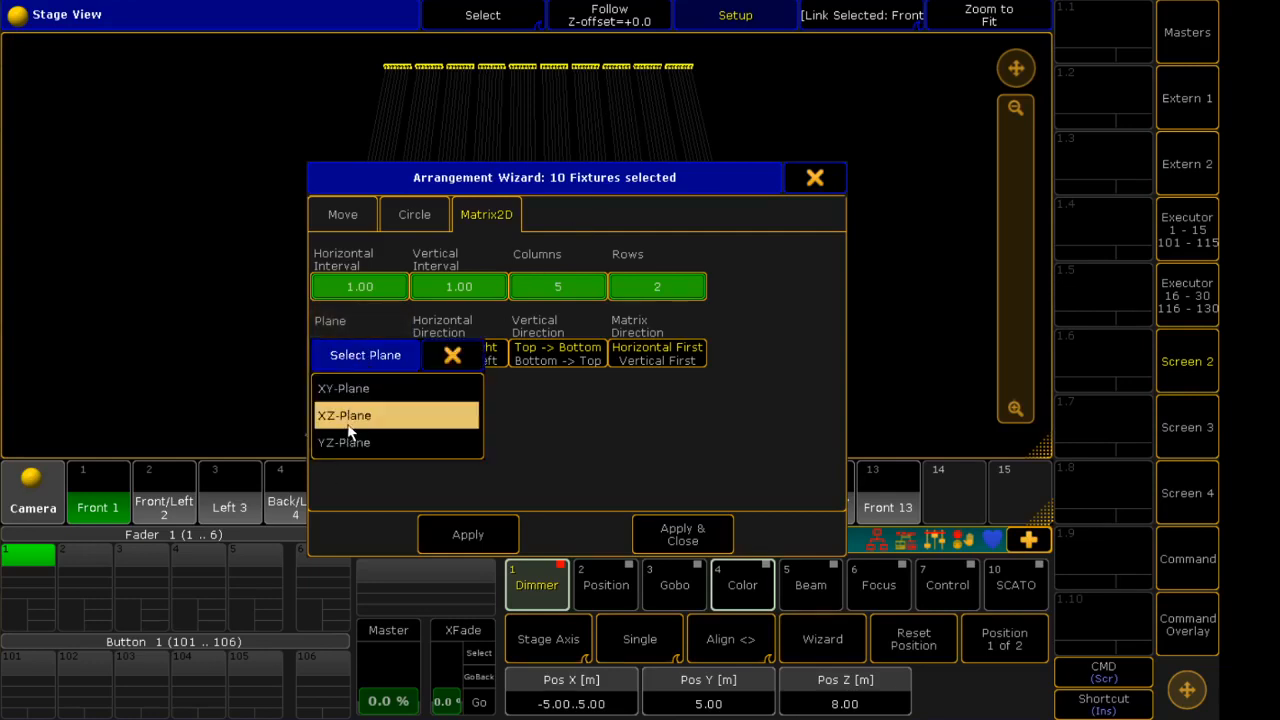
click(352, 418)
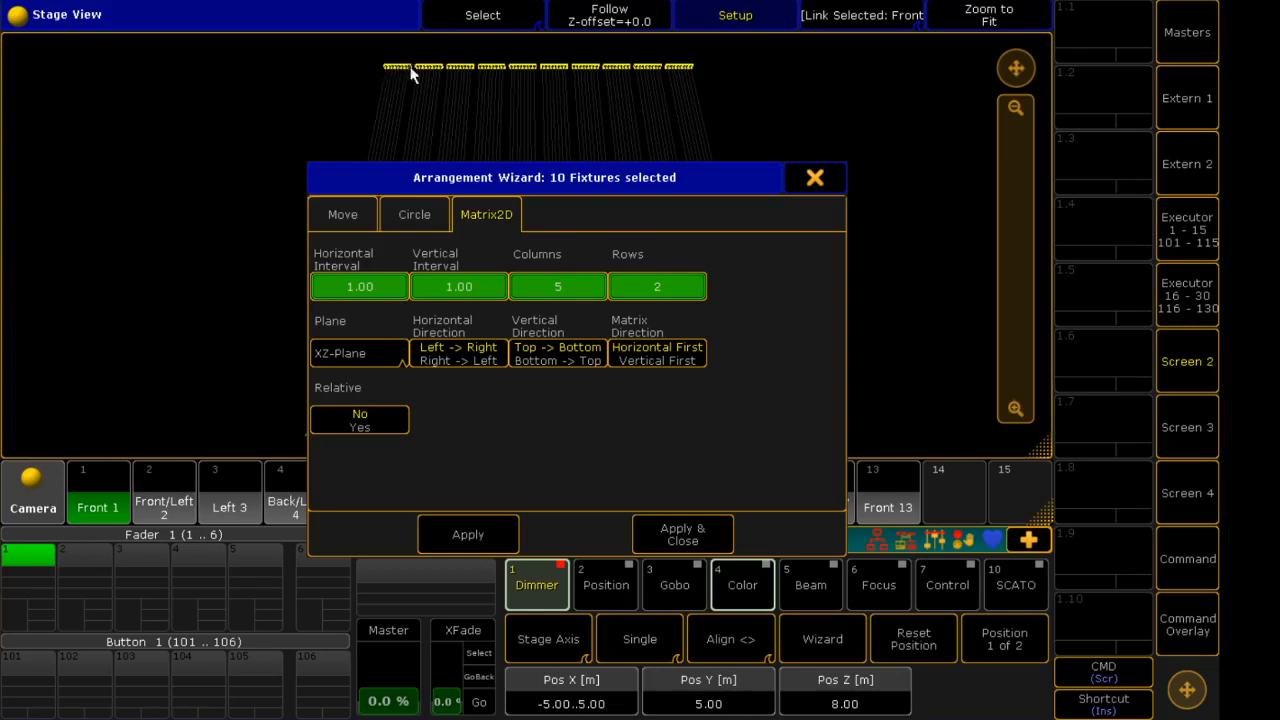
click(369, 425)
click(370, 417)
drag(609, 177, 320, 295)
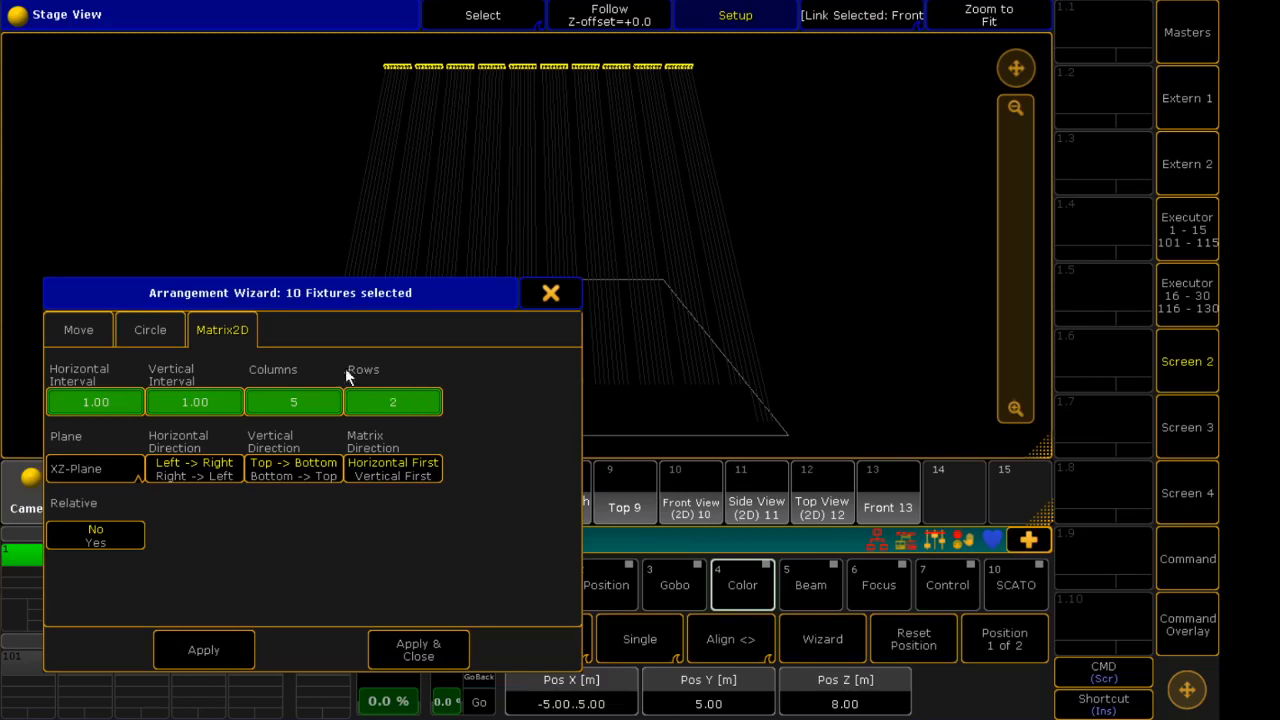
click(421, 656)
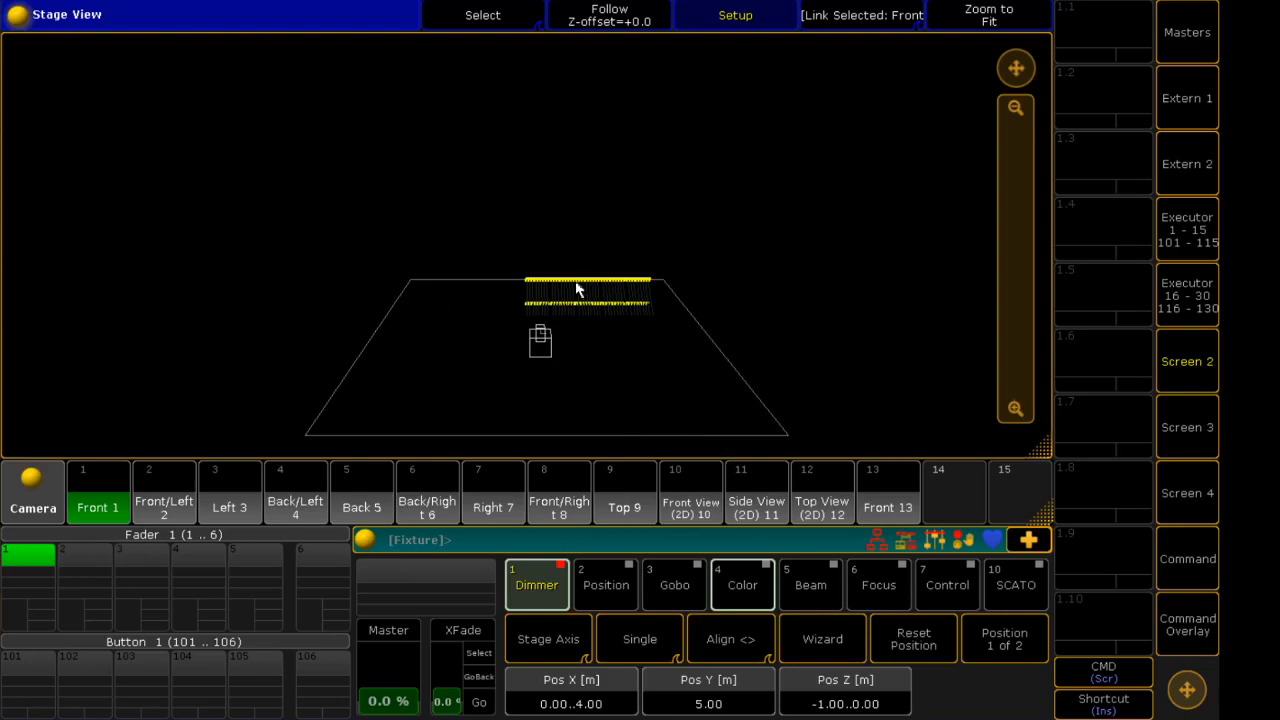
Change the positioning mode to Group and open the Pos X value, leaving it without a new entry
click(628, 644)
click(620, 705)
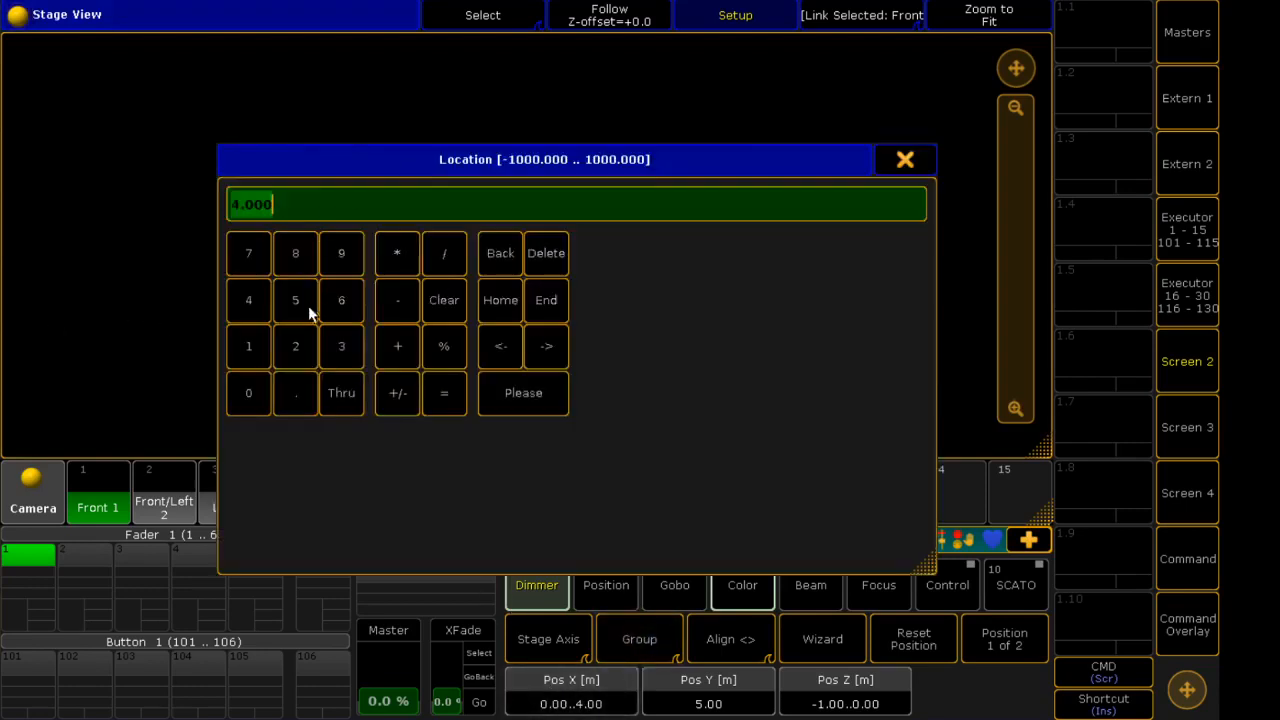
click(906, 160)
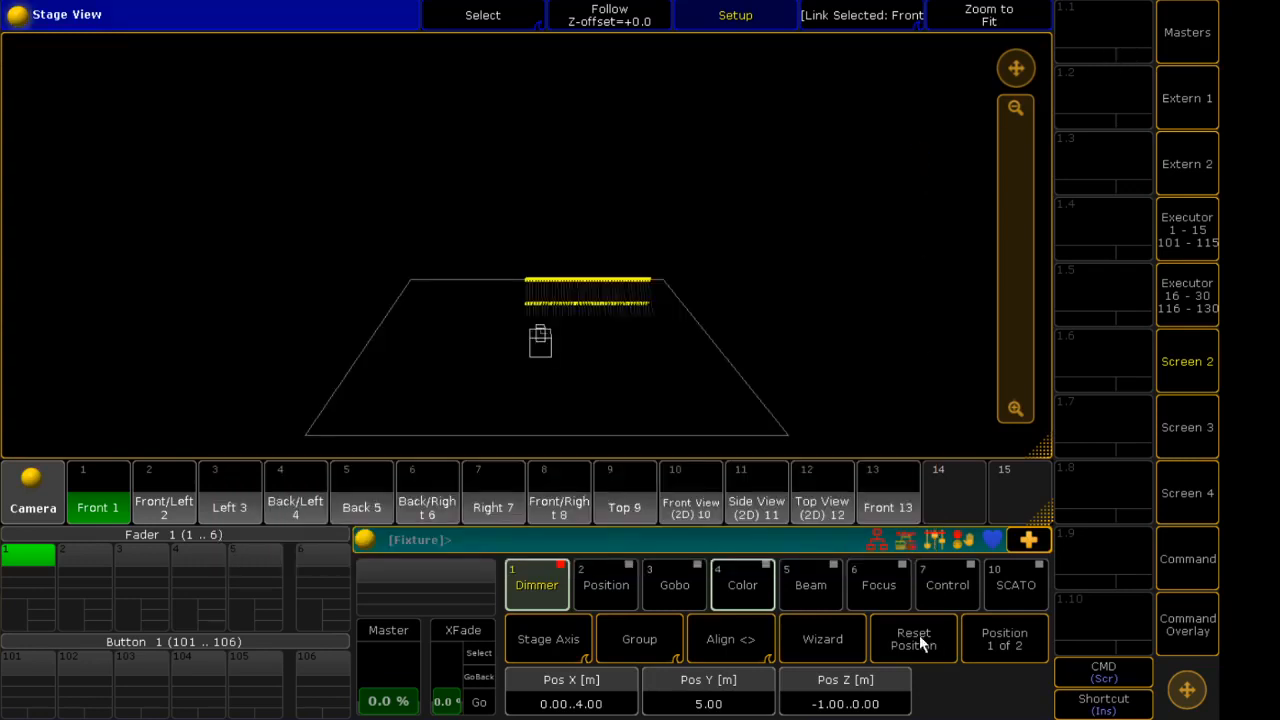
Try to raise the bars by setting Pos Z to 5 m, and undo the move
click(838, 704)
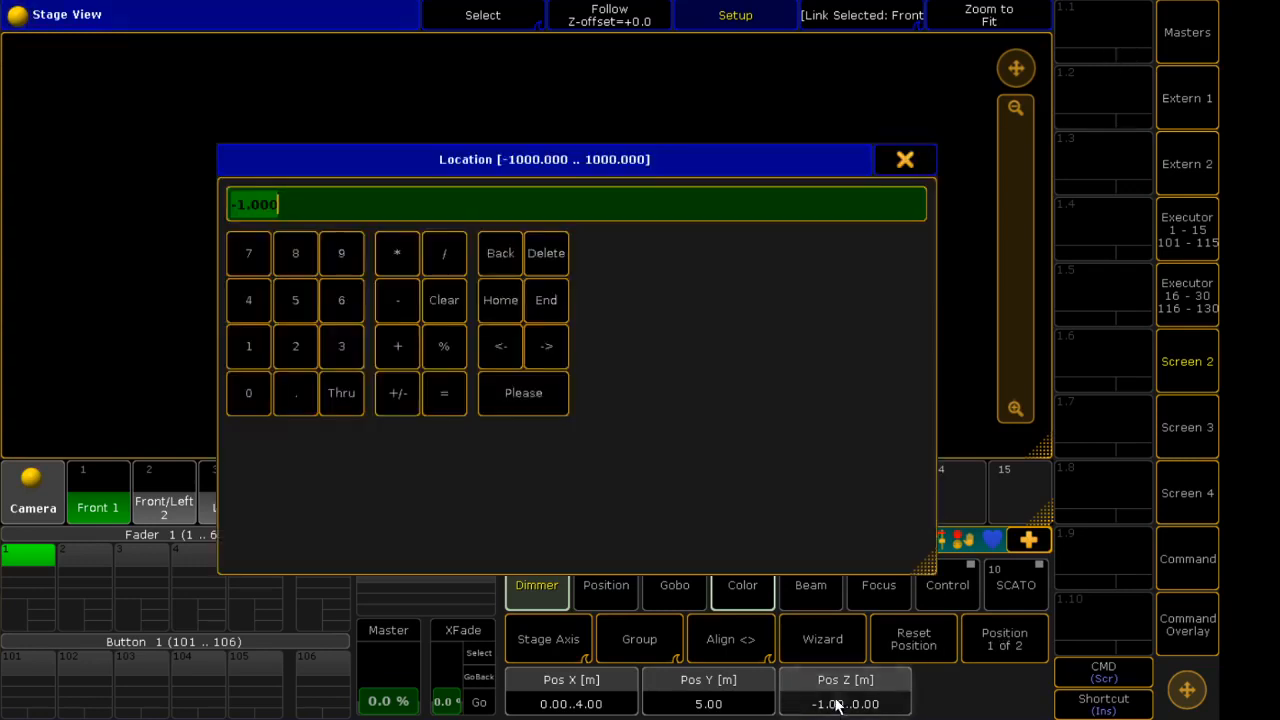
click(297, 300)
click(536, 397)
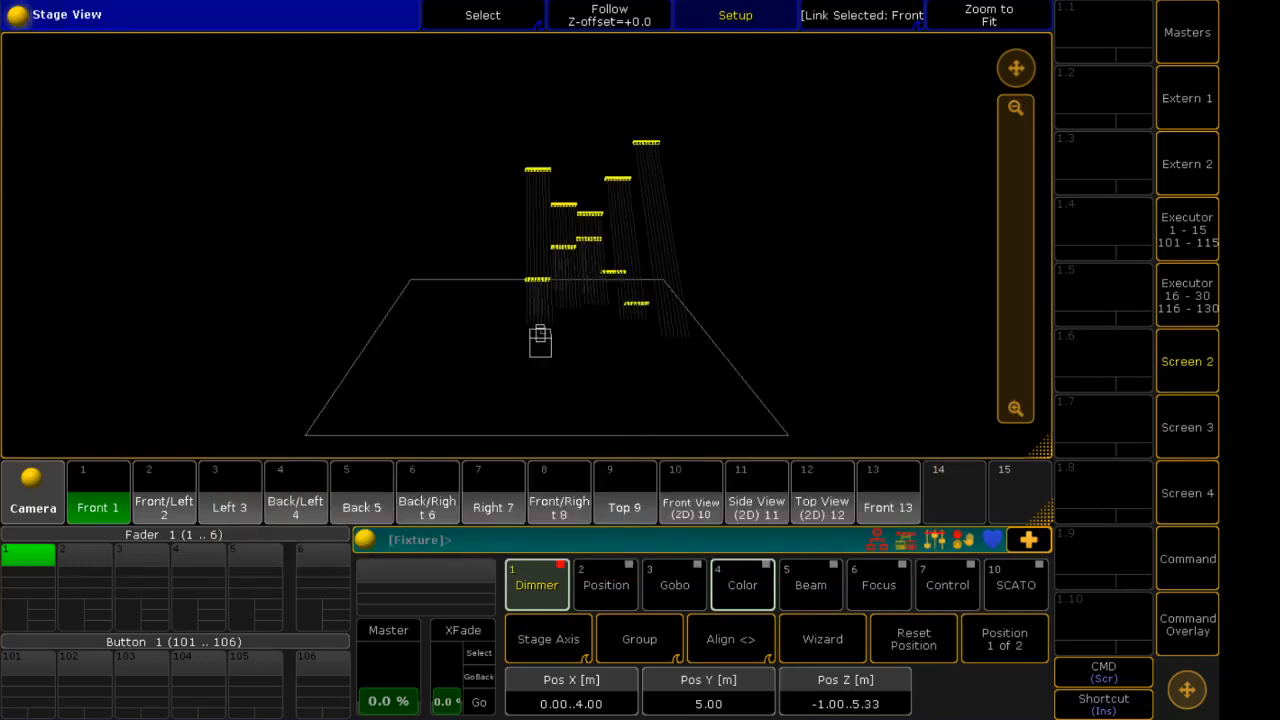
click(1197, 557)
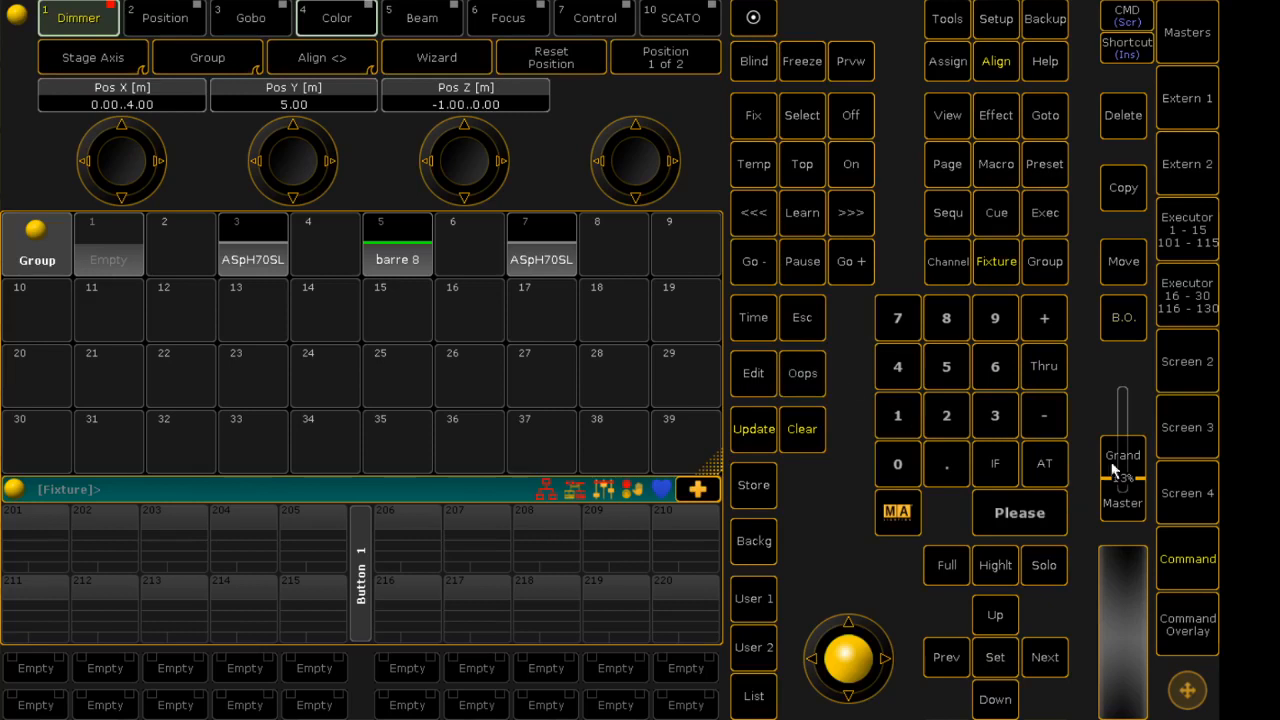
click(1199, 361)
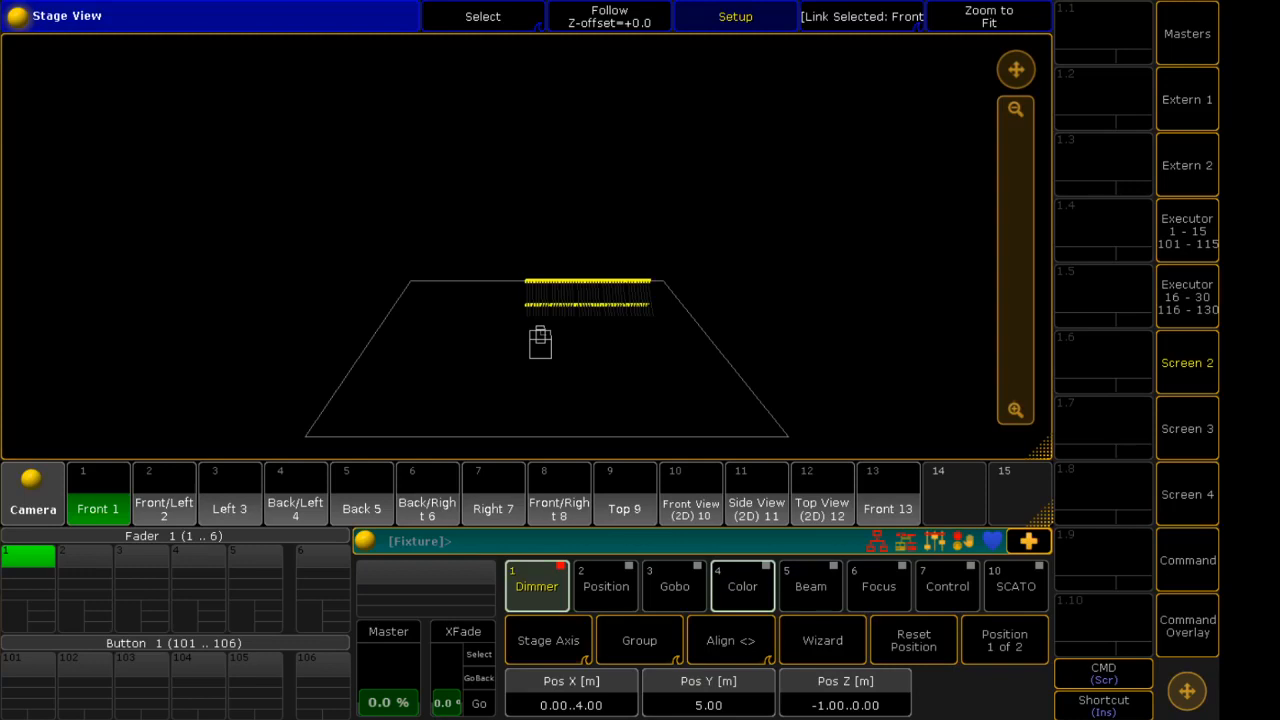
Turn align off and set the reference to Object Axis for the bars, and view the Pos X value
click(744, 643)
click(750, 645)
click(558, 641)
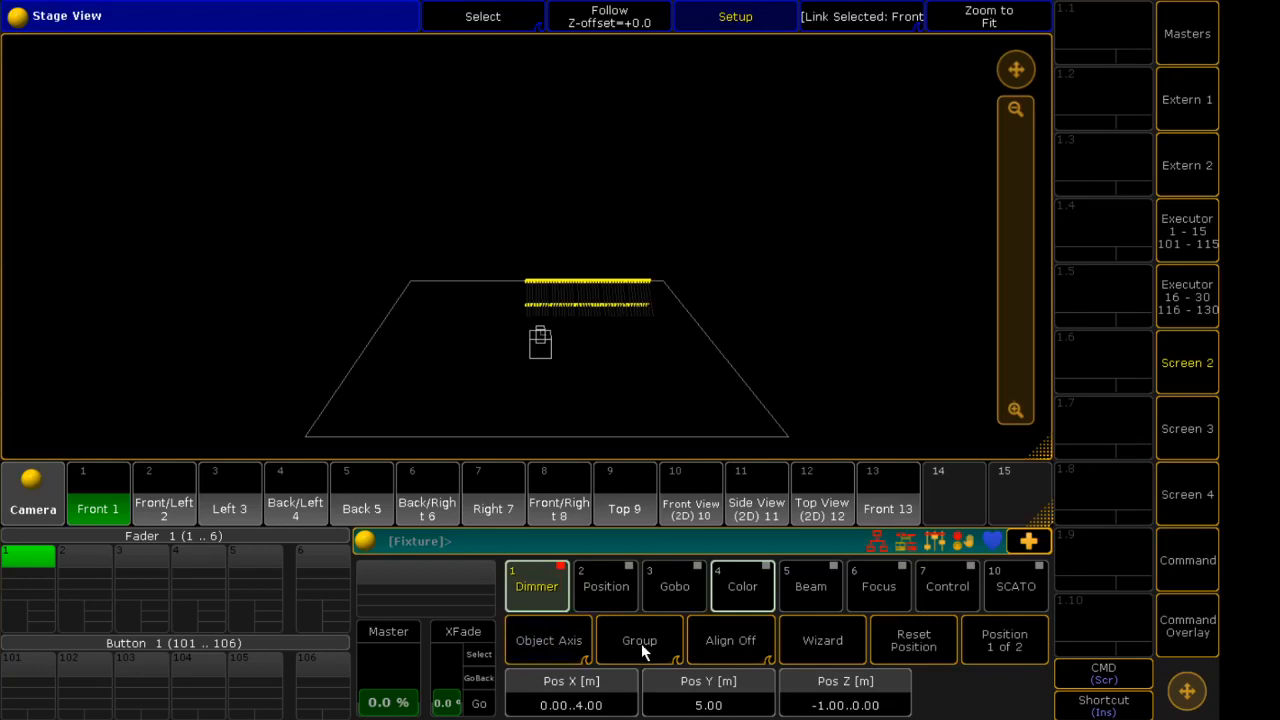
click(598, 703)
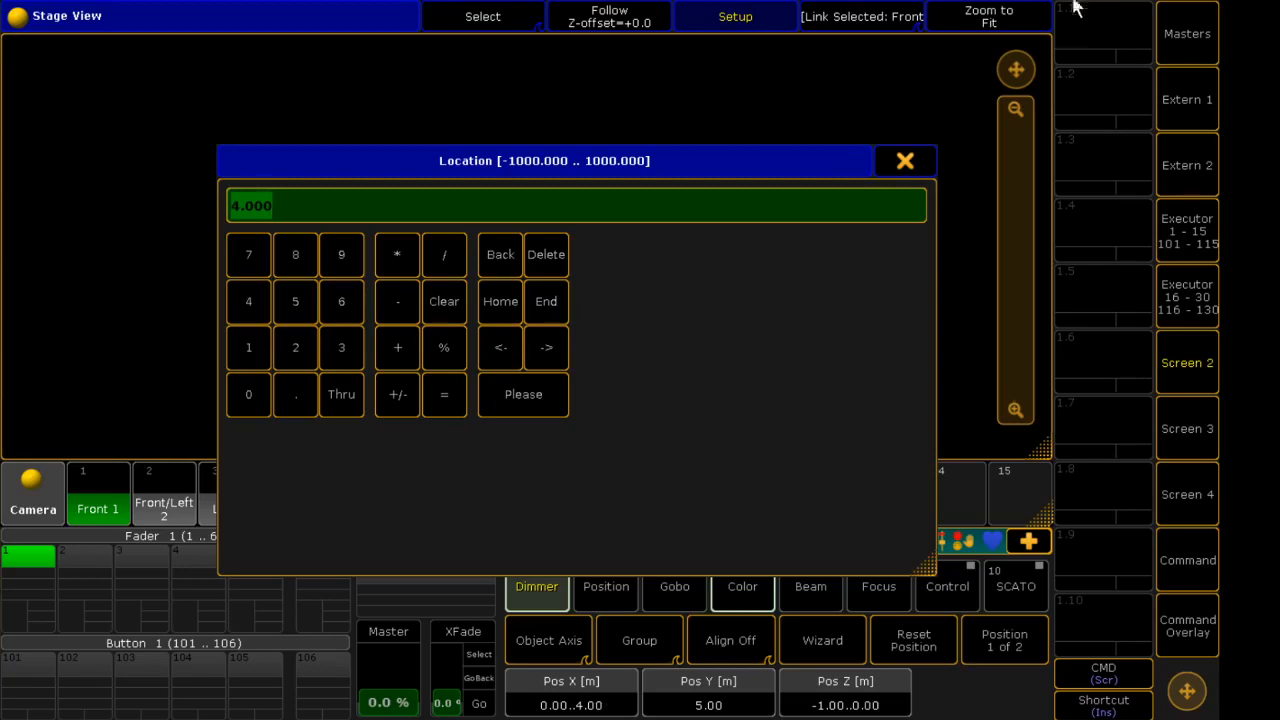
click(905, 161)
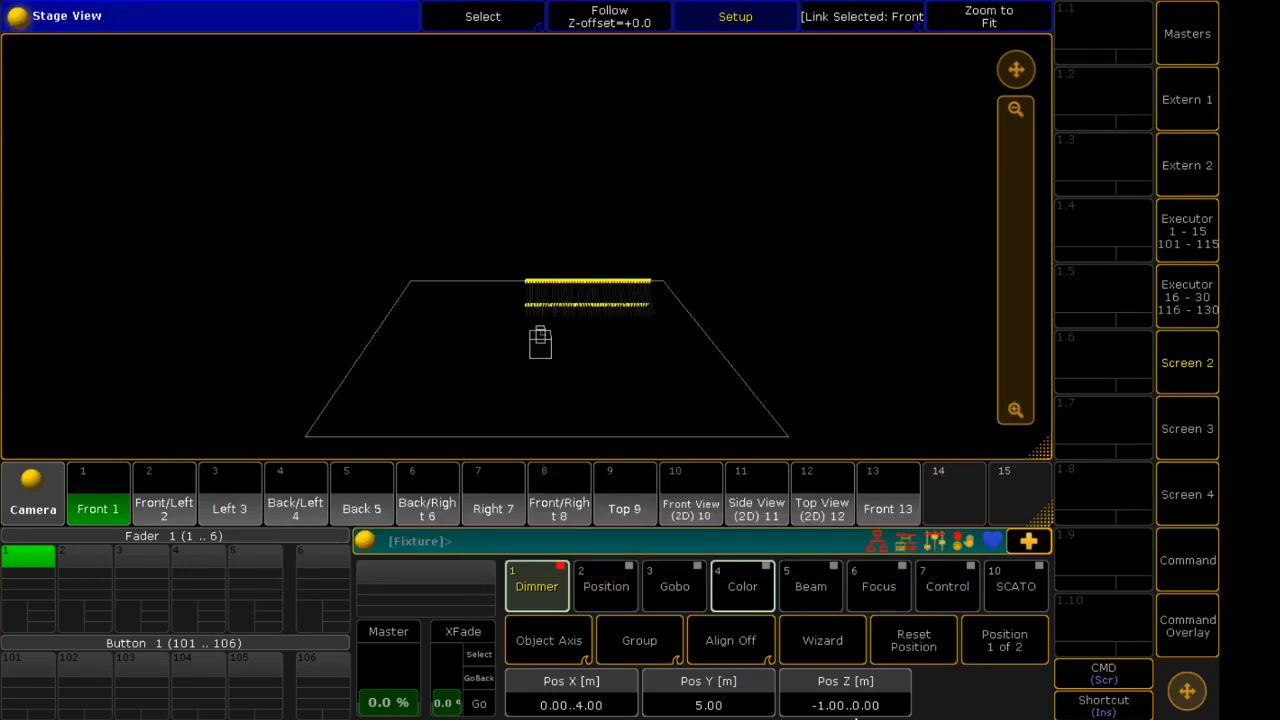
Raise the whole bar matrix with the Pos Z encoder to 7.20 through 8.20 m
click(1182, 627)
click(1188, 555)
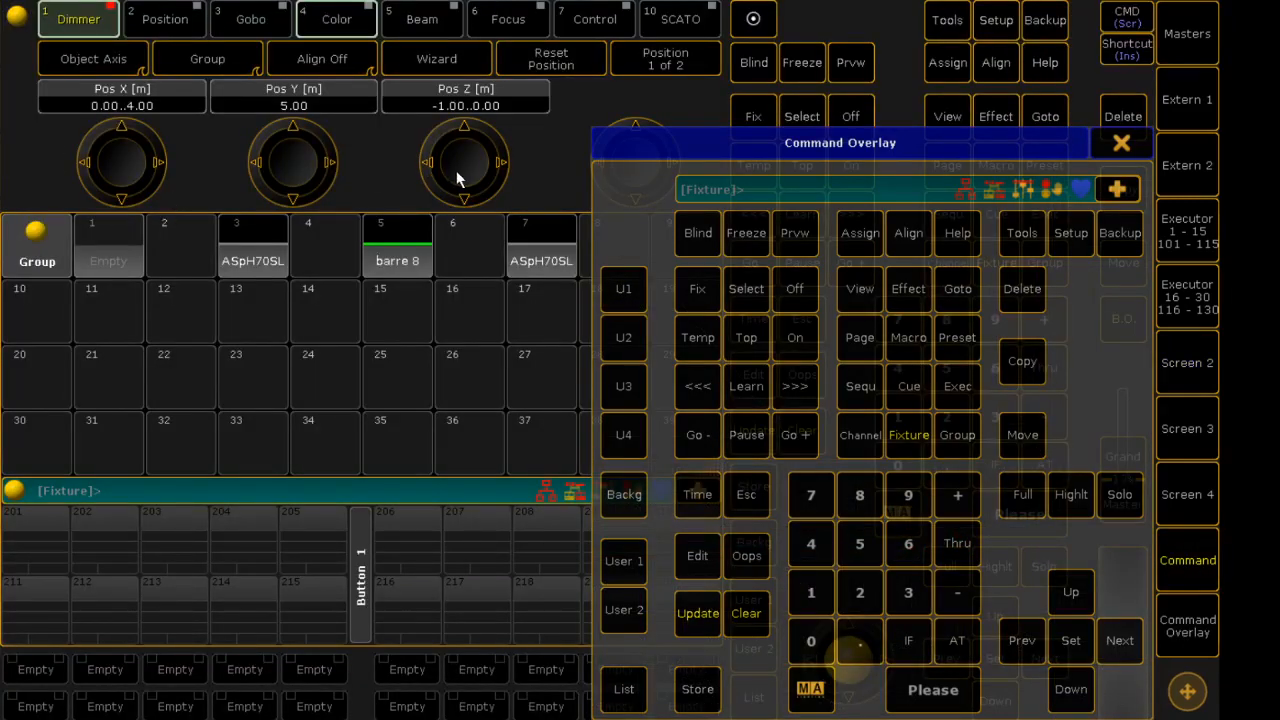
drag(463, 171, 468, 165)
click(1120, 145)
click(1188, 362)
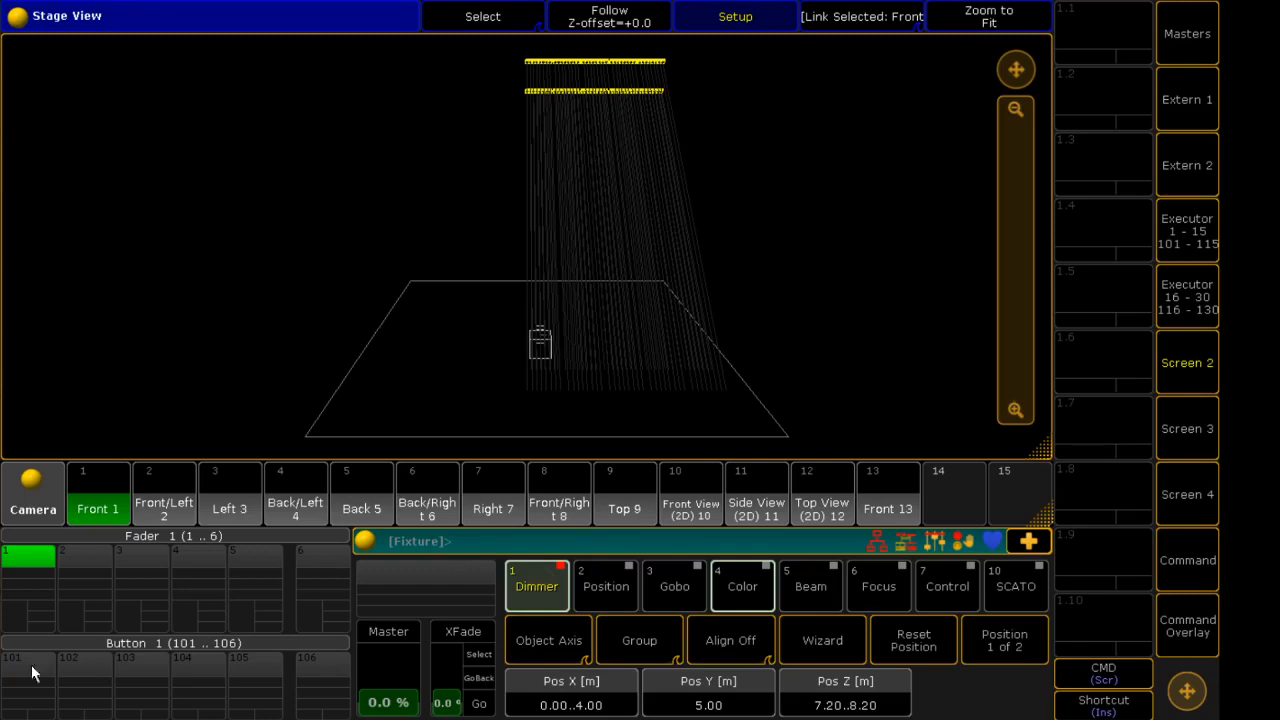
Clear the bar selection and select the ASpH70SL fixtures of group 7 for positioning in the Stage View
click(1187, 558)
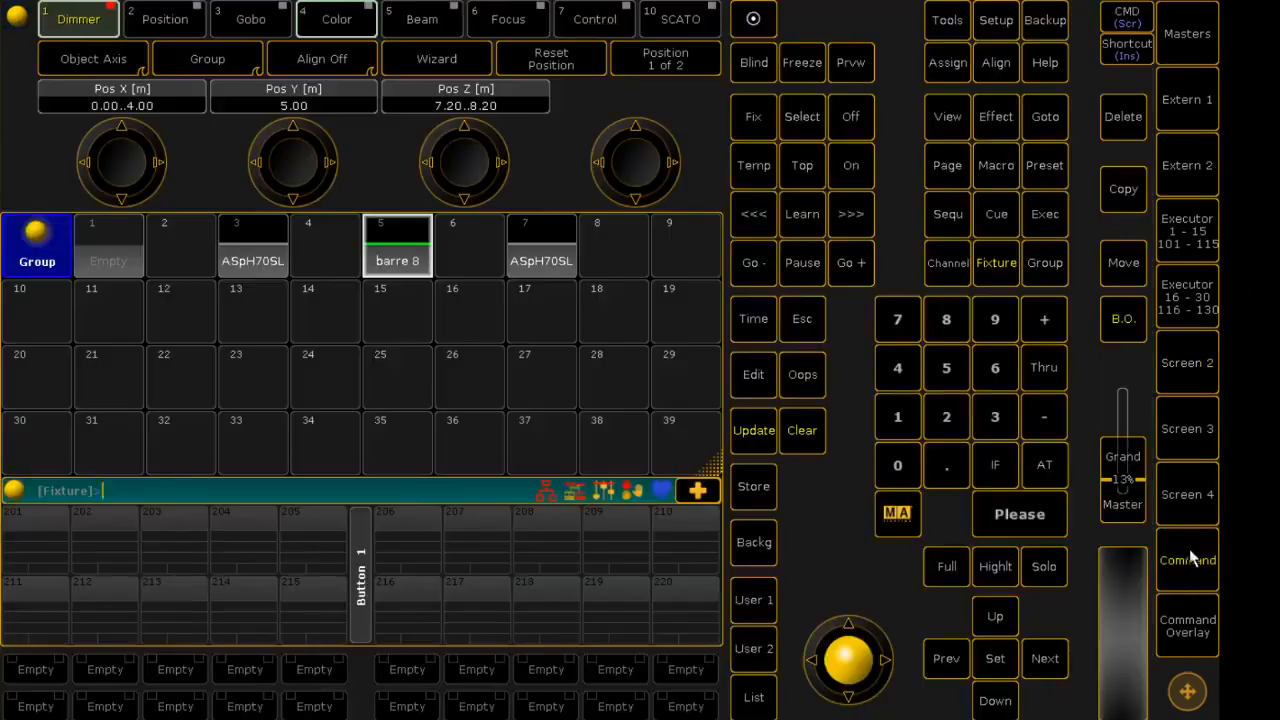
click(800, 428)
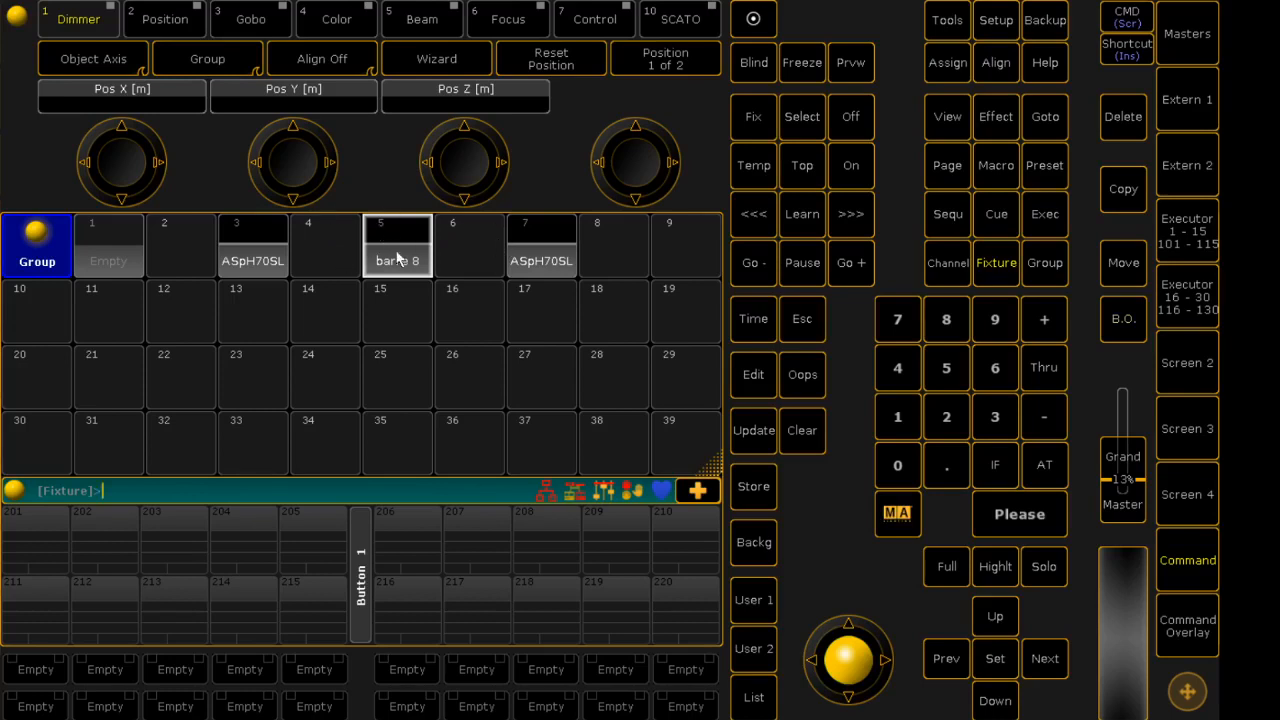
click(527, 259)
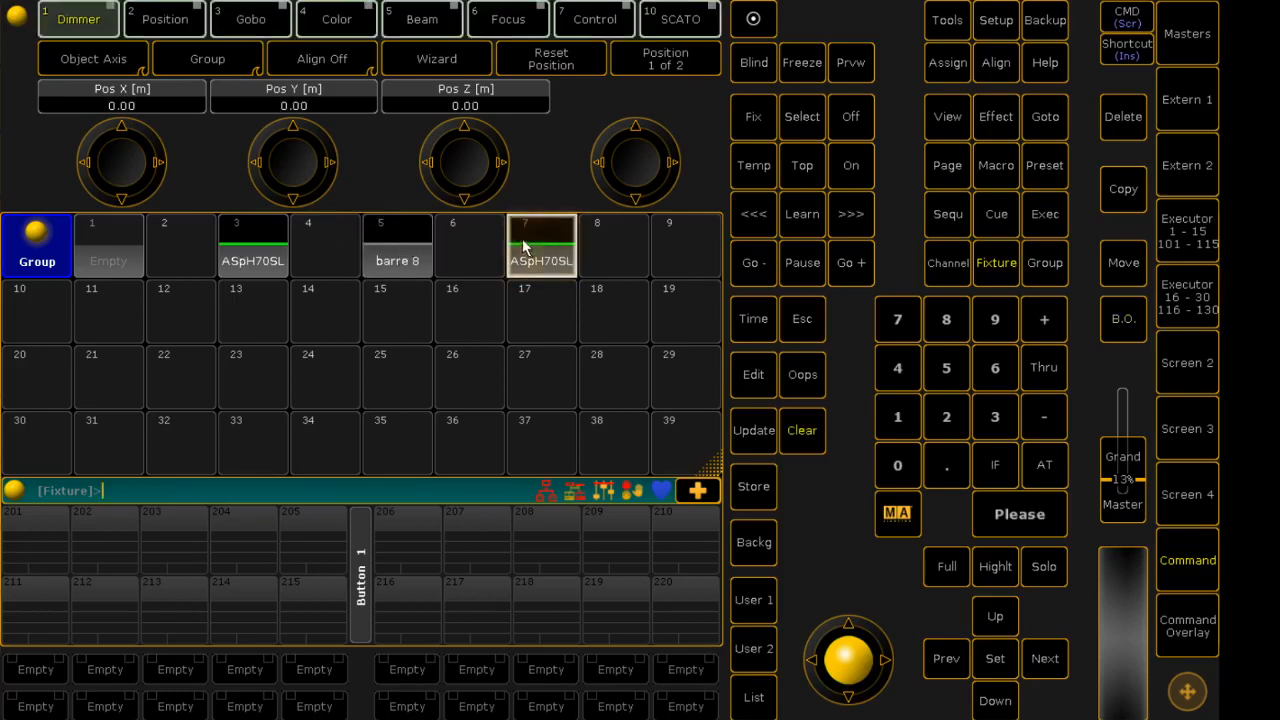
click(1050, 462)
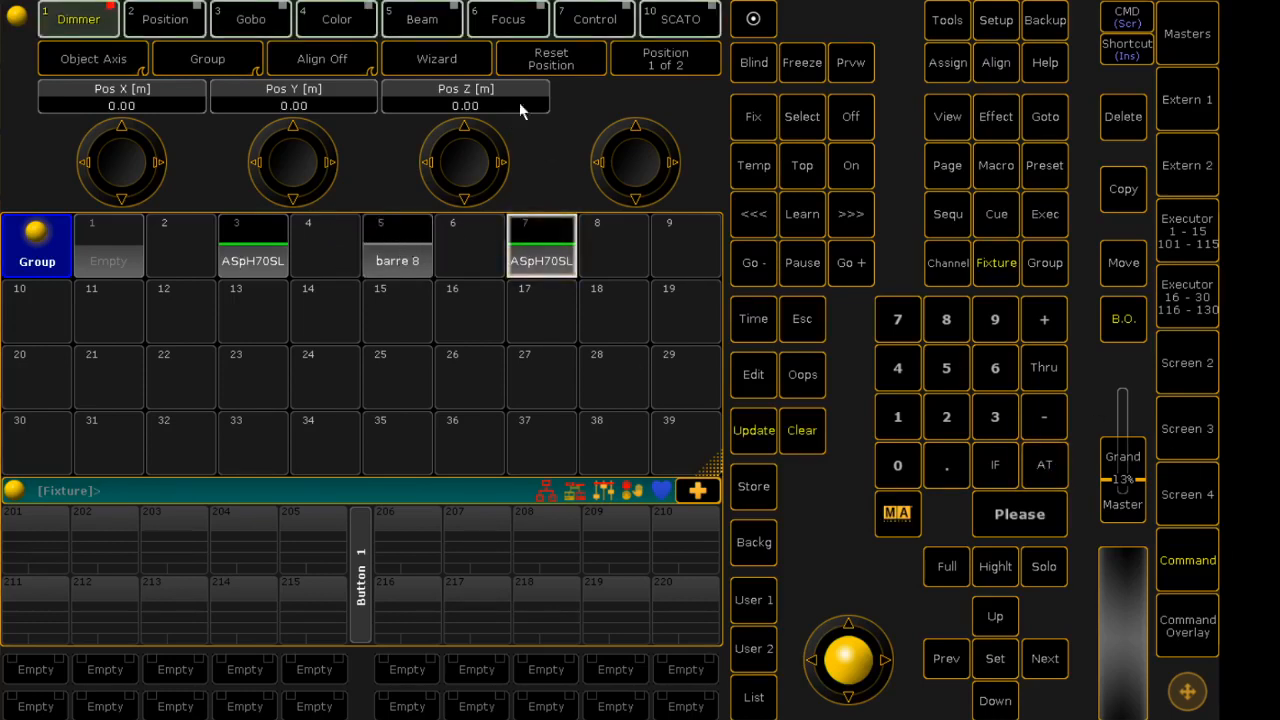
click(1187, 360)
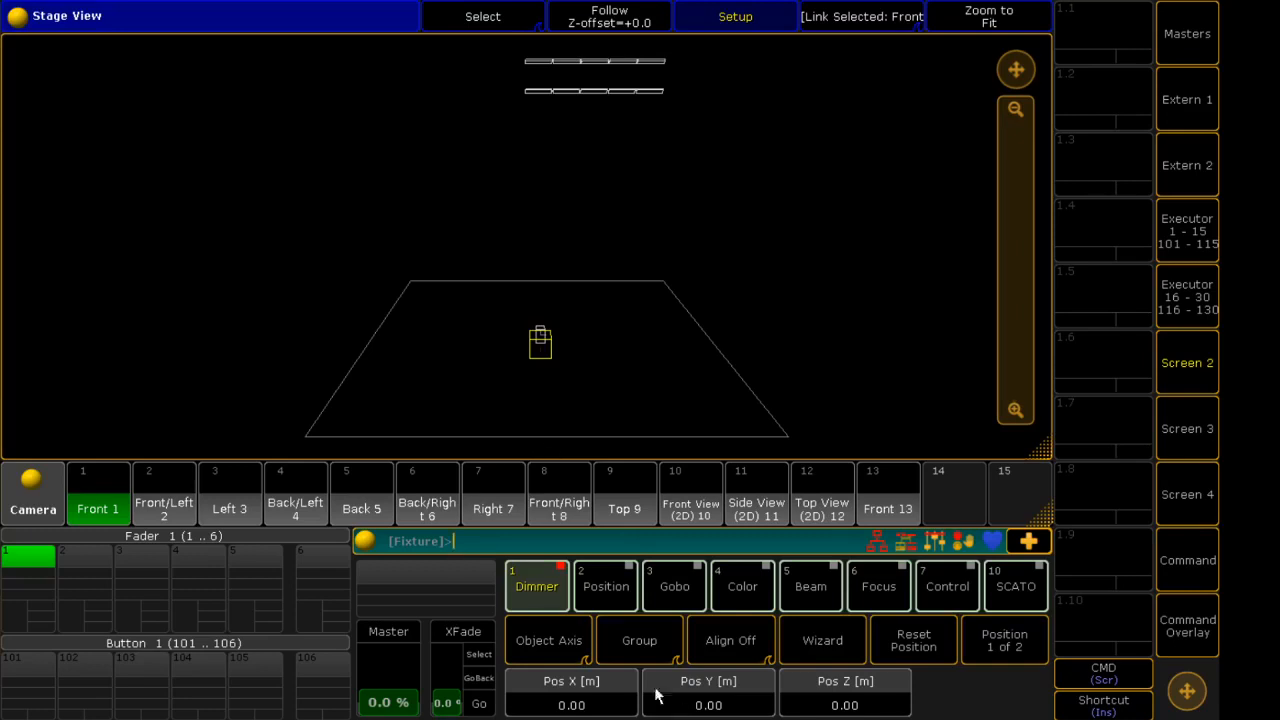
Change the mode to Single and distribute the spots in Pos X from -5 thru 5 m
click(649, 634)
click(571, 700)
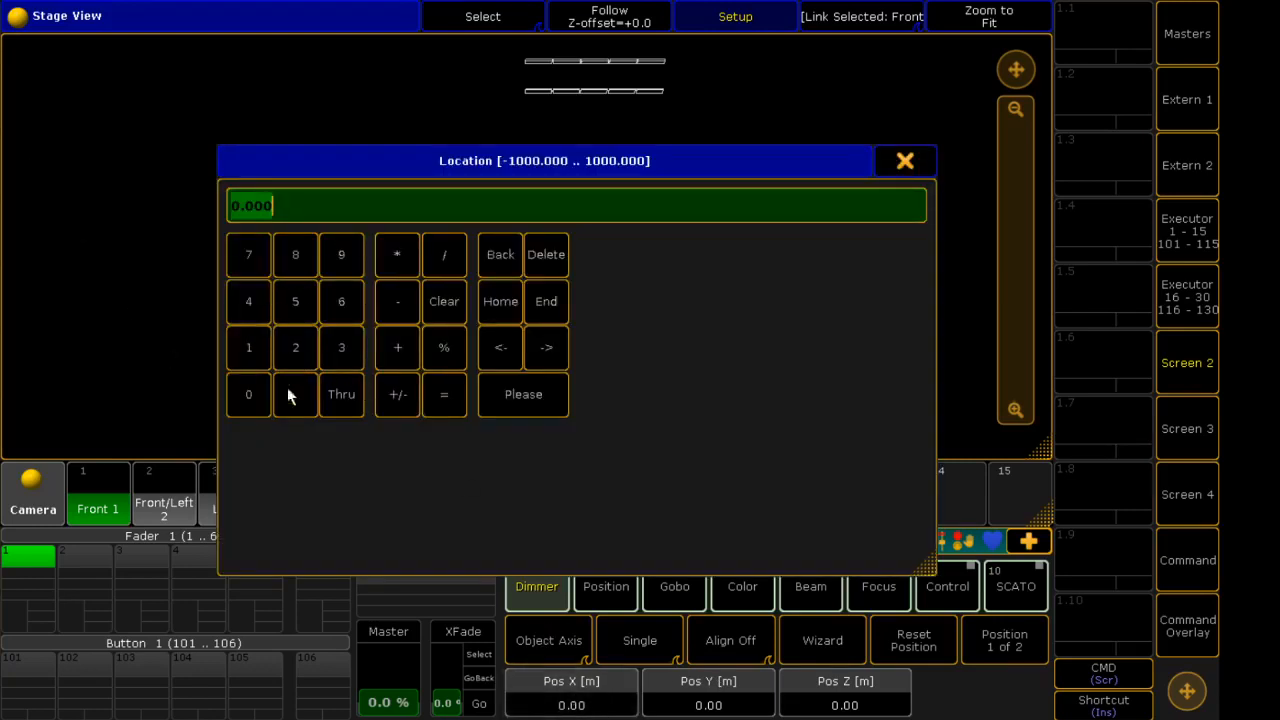
click(402, 391)
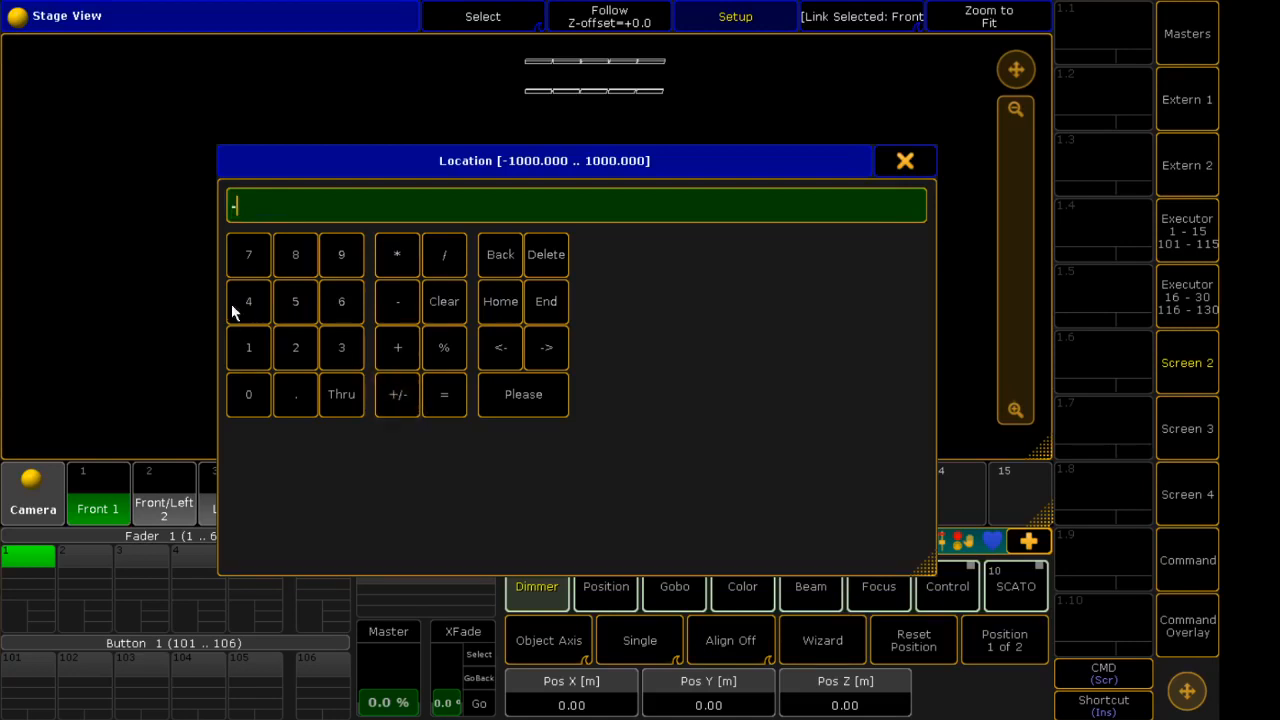
click(289, 303)
click(345, 394)
click(287, 303)
click(547, 411)
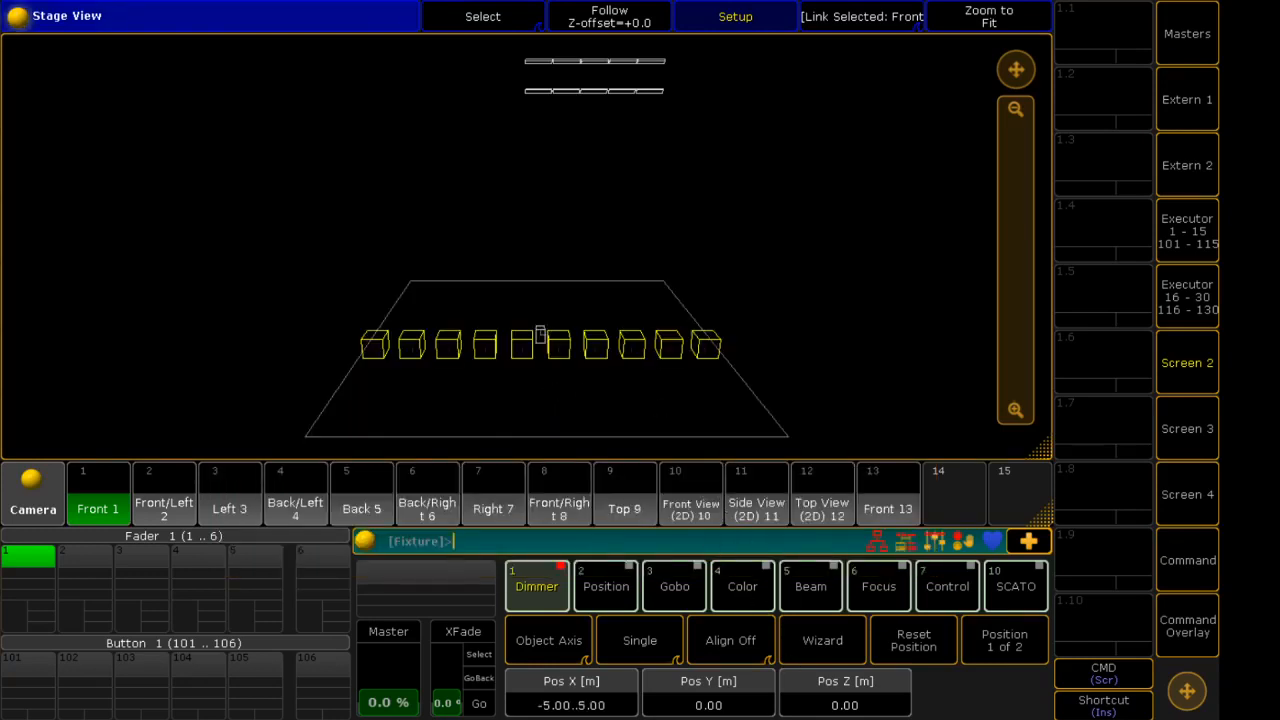
Set the spots' Pos Z to 6 m and their Pos Y to 5 m
click(832, 688)
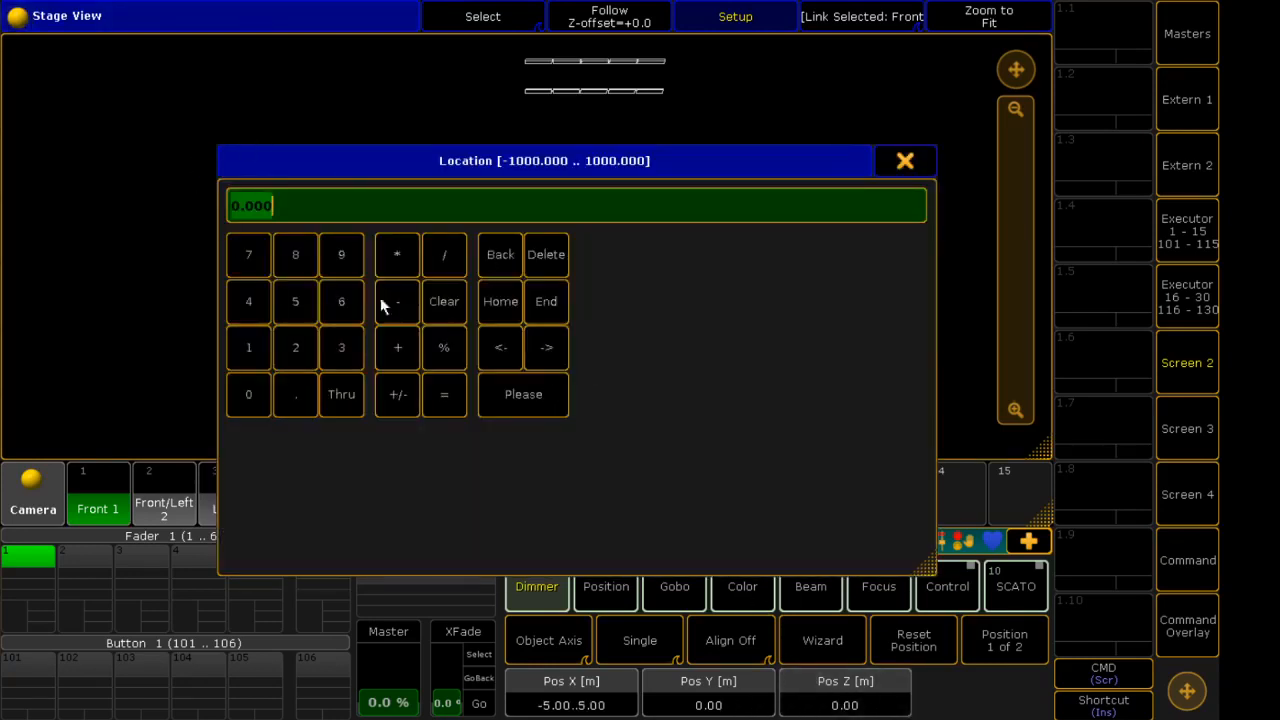
click(341, 303)
click(533, 392)
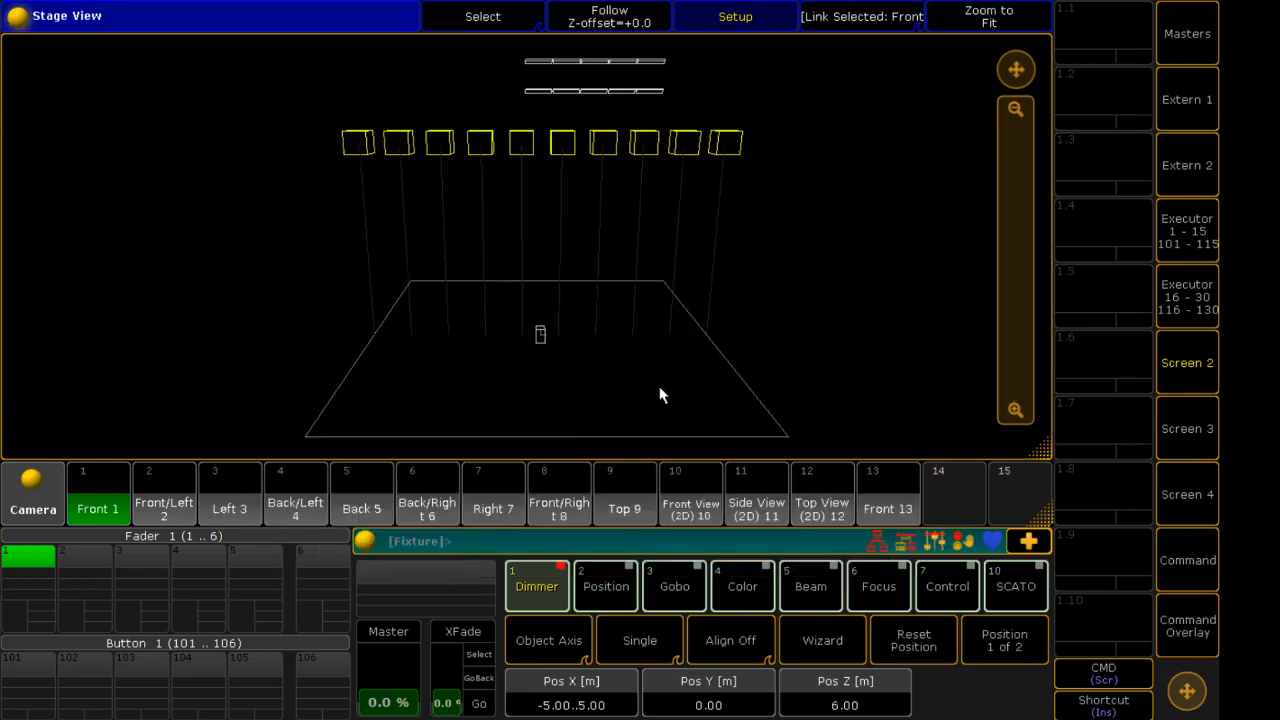
click(707, 705)
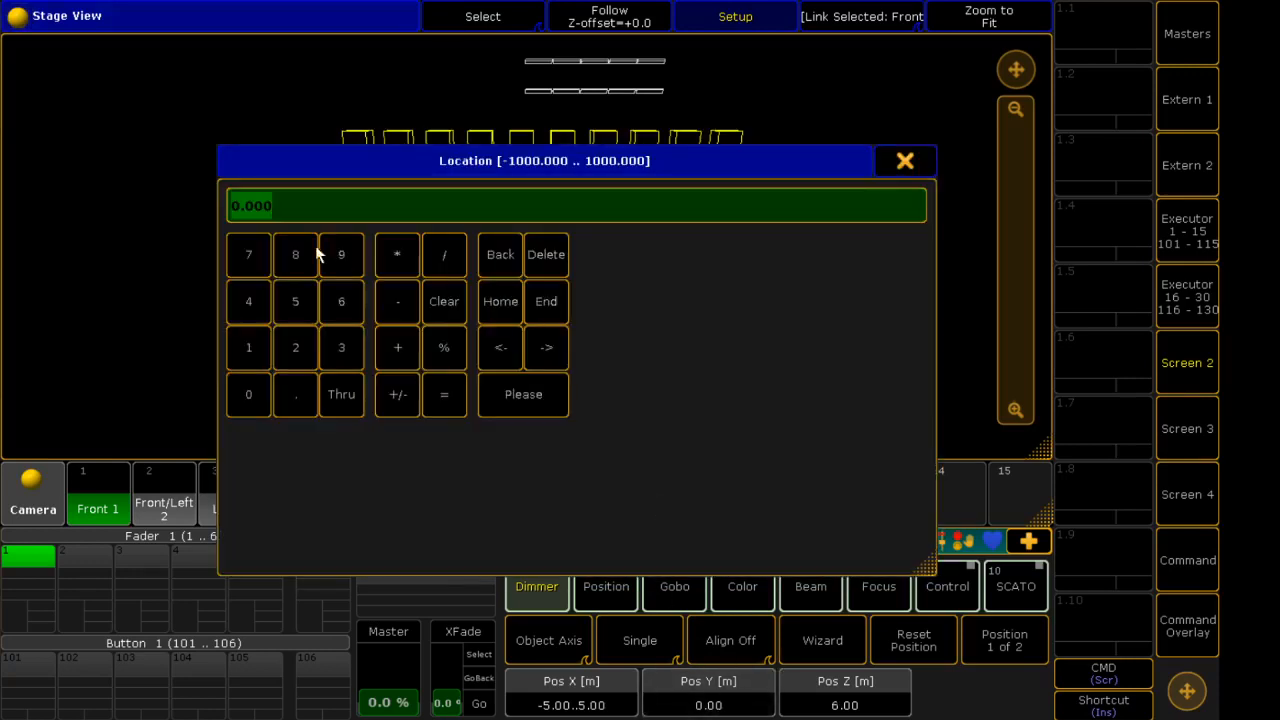
click(296, 300)
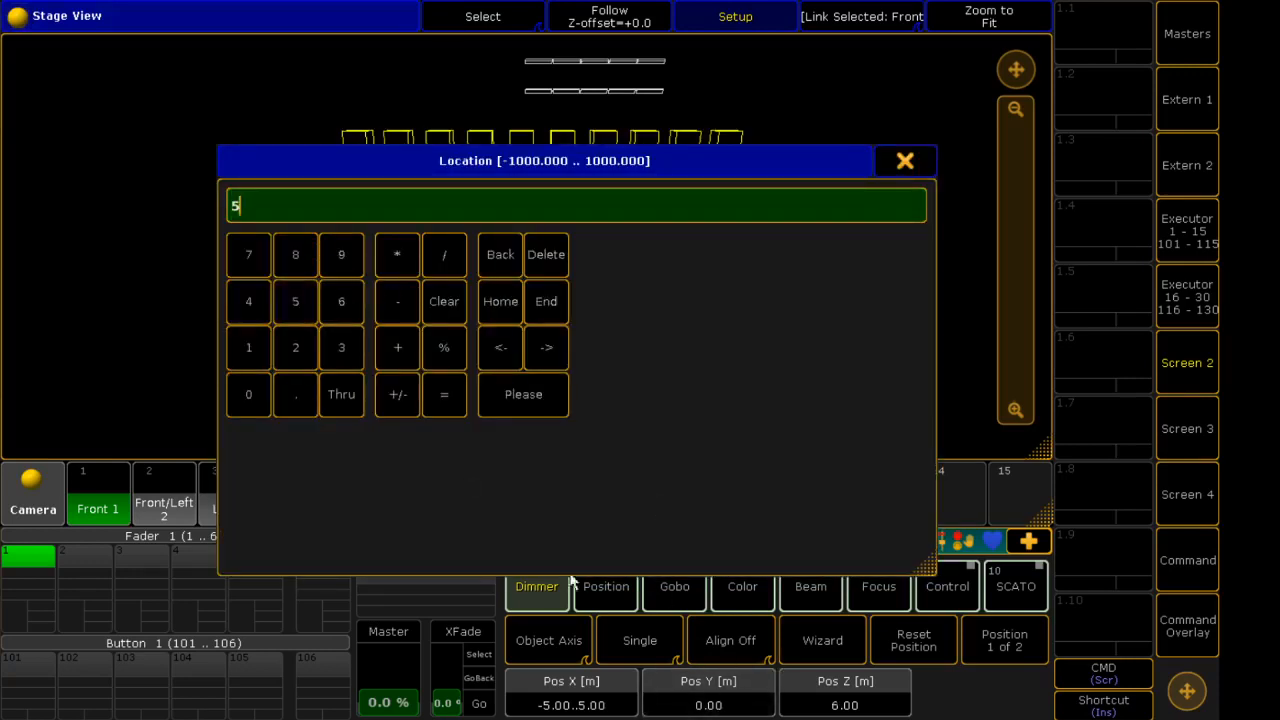
click(552, 392)
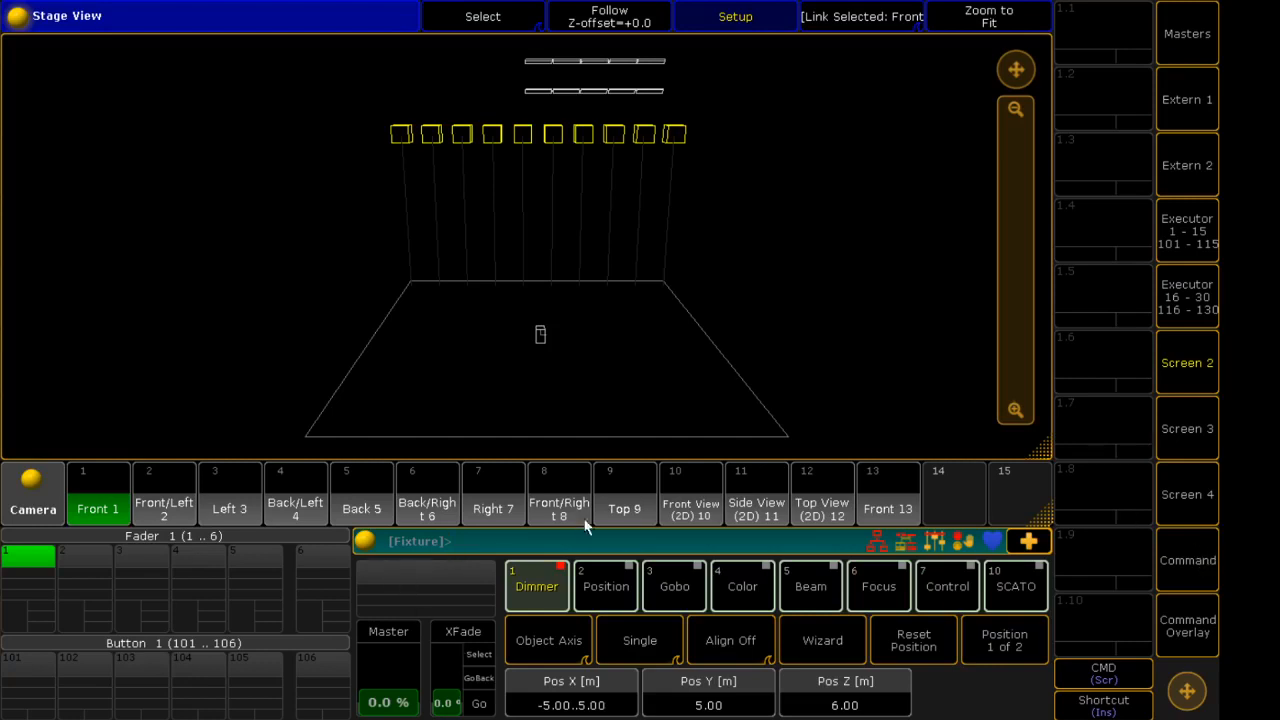
Bring up the Dimmer values and set the selected spots' Dim to 100
click(536, 578)
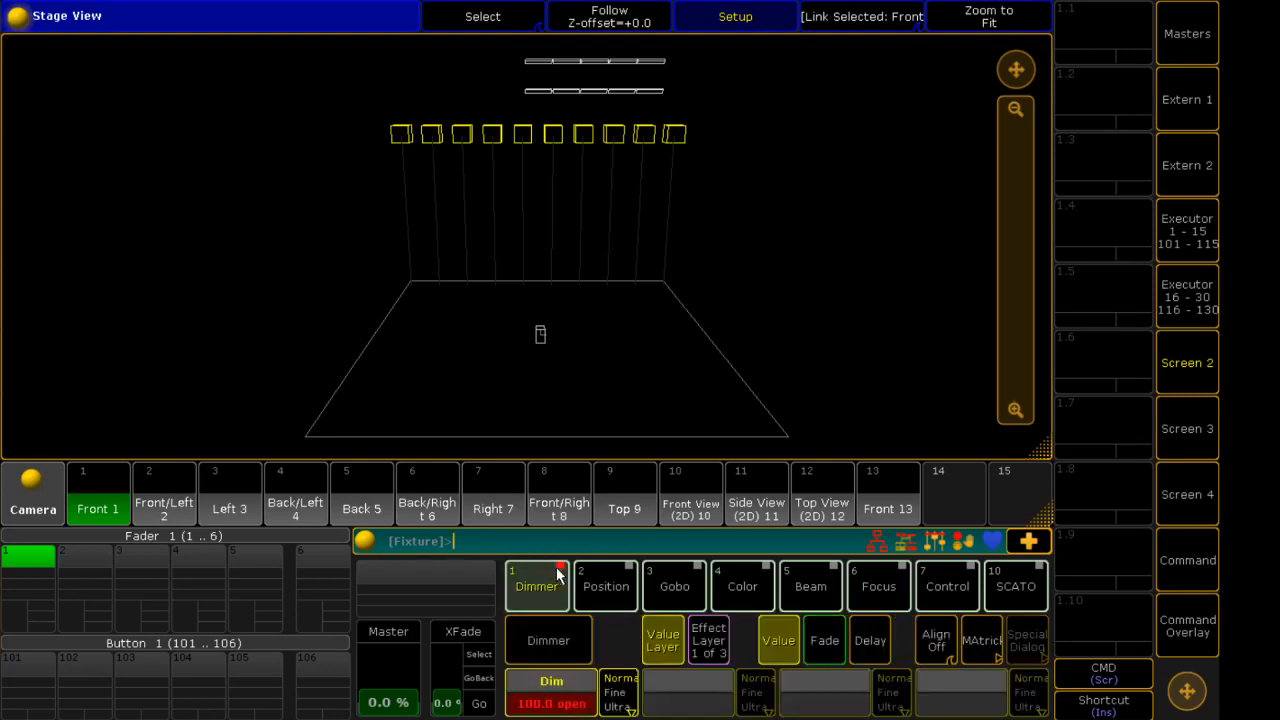
click(563, 703)
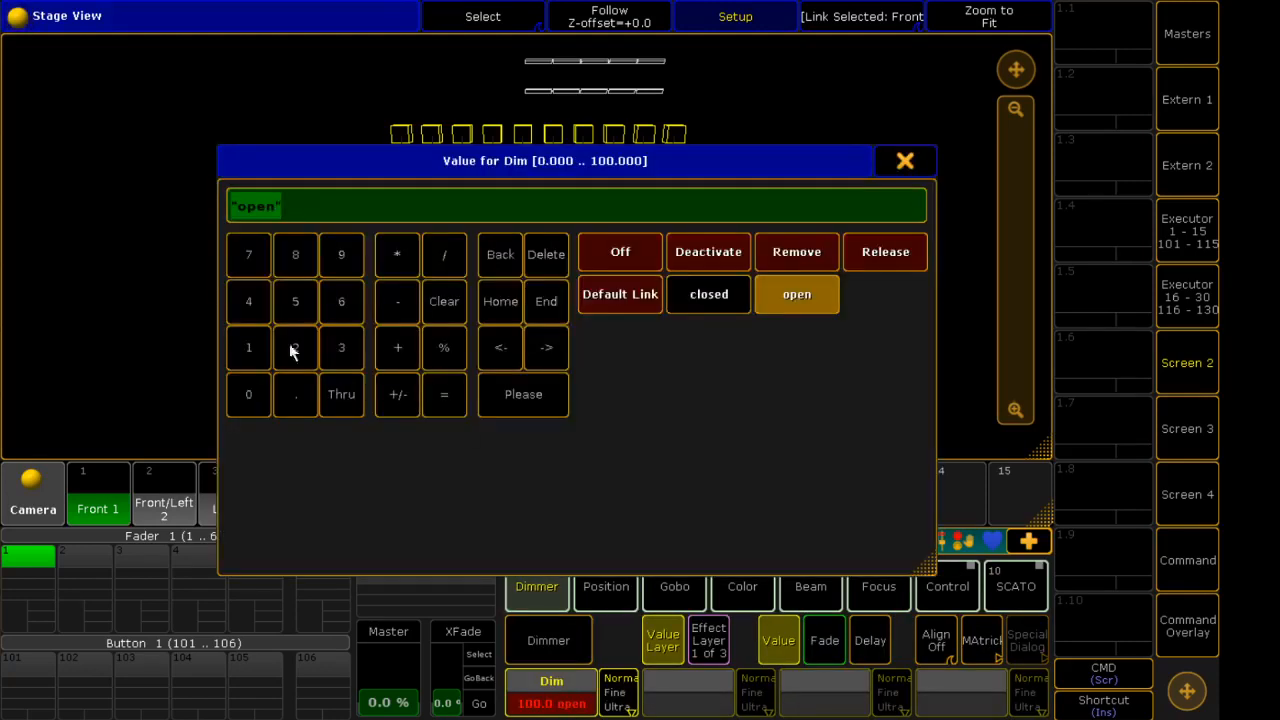
click(245, 350)
click(256, 398)
click(256, 398)
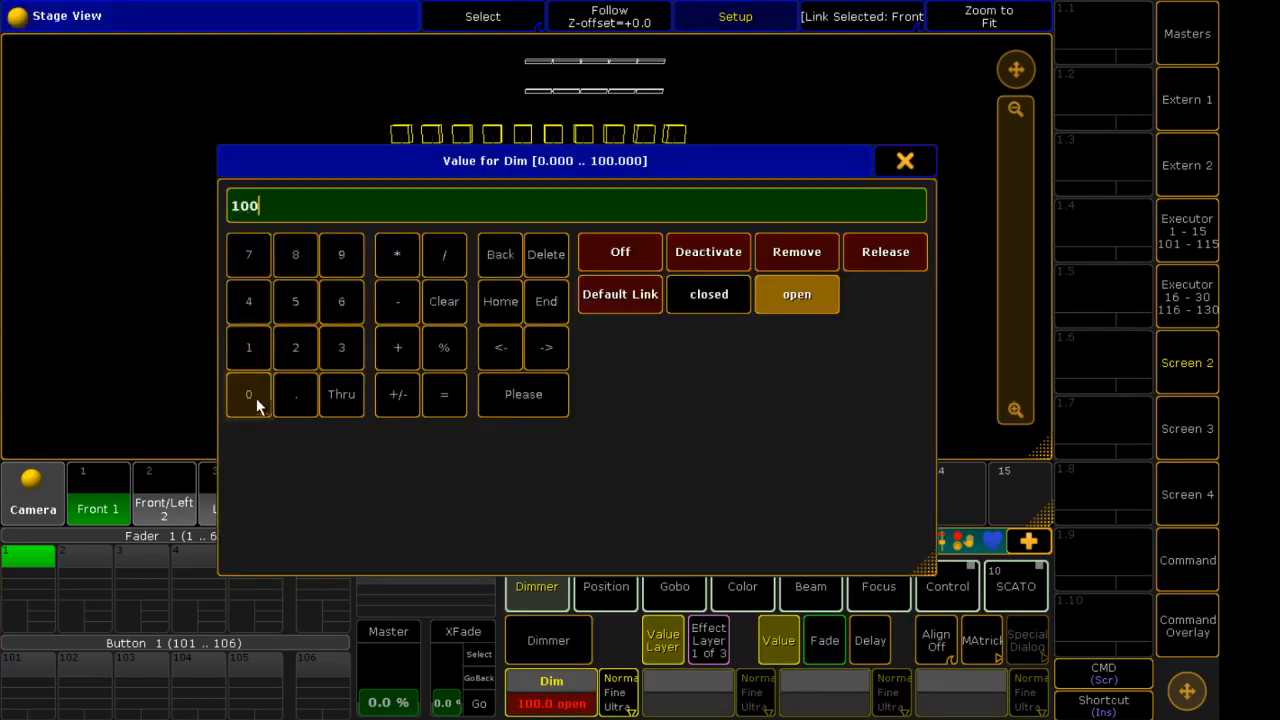
click(500, 388)
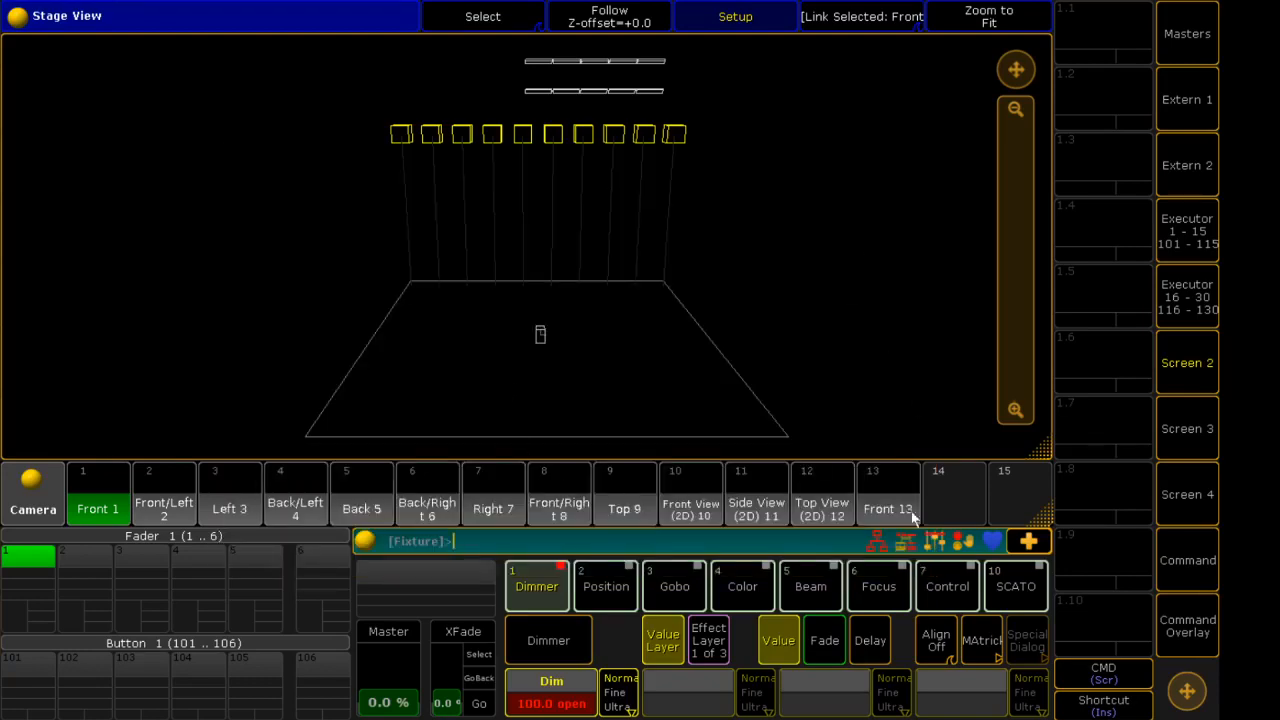
Raise the Grand Master to about 64%, switch to grandMA 3D, and deselect the spots on stage
click(1206, 565)
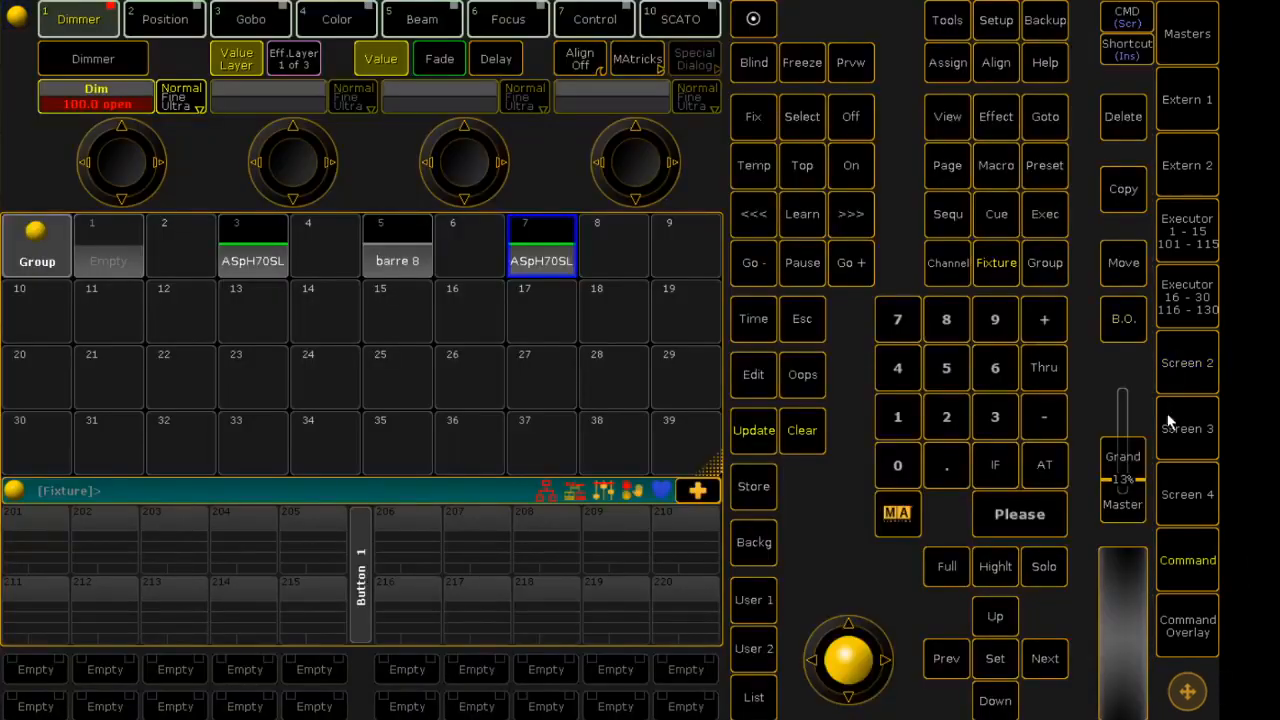
drag(1135, 462, 1135, 415)
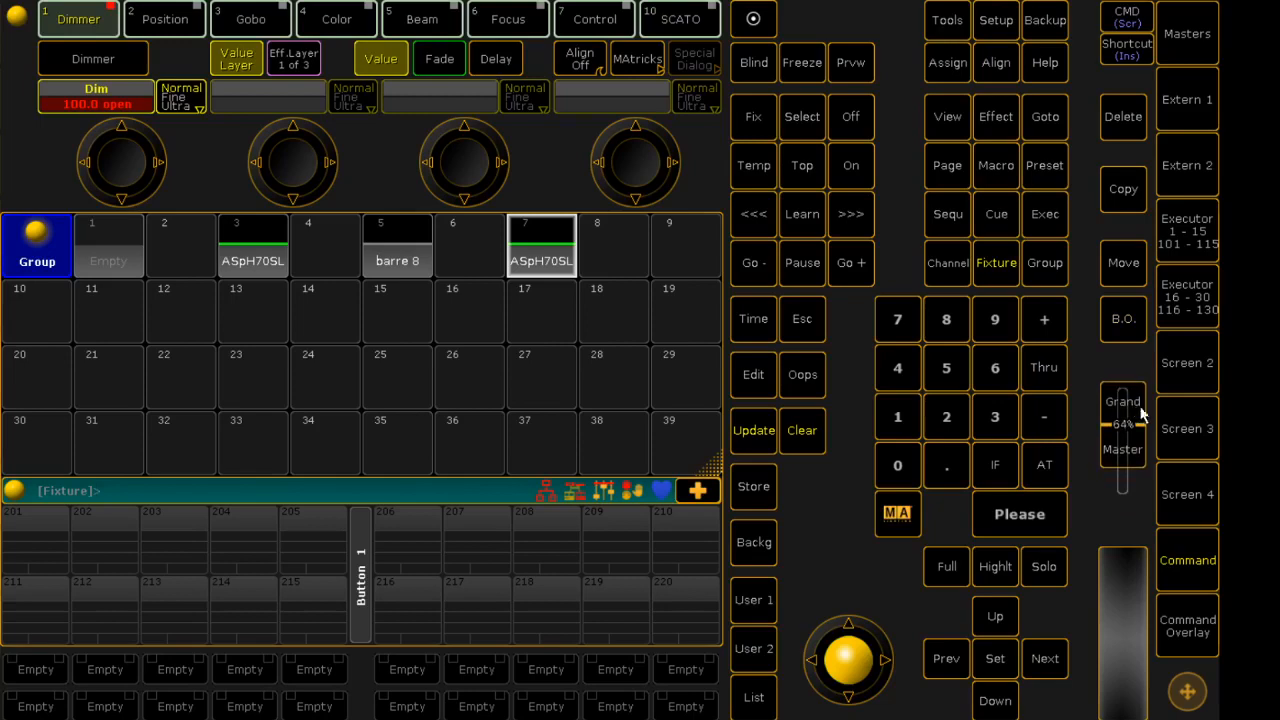
click(1187, 360)
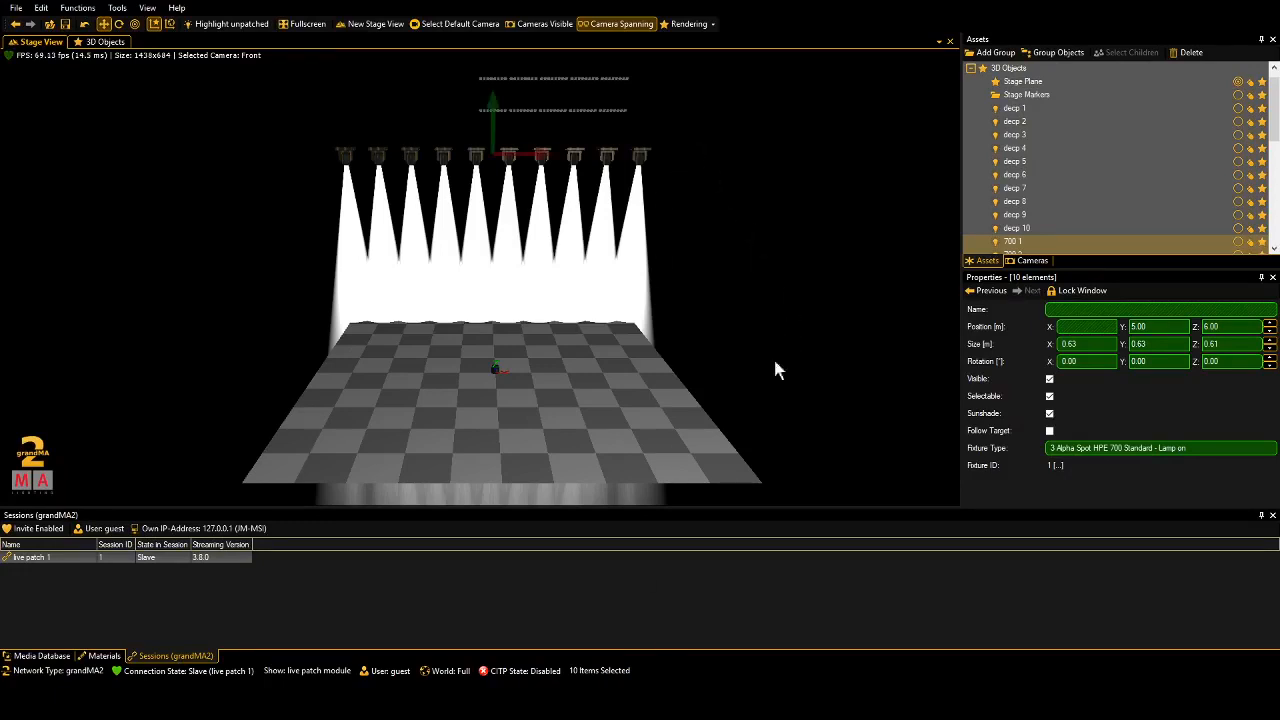
click(562, 398)
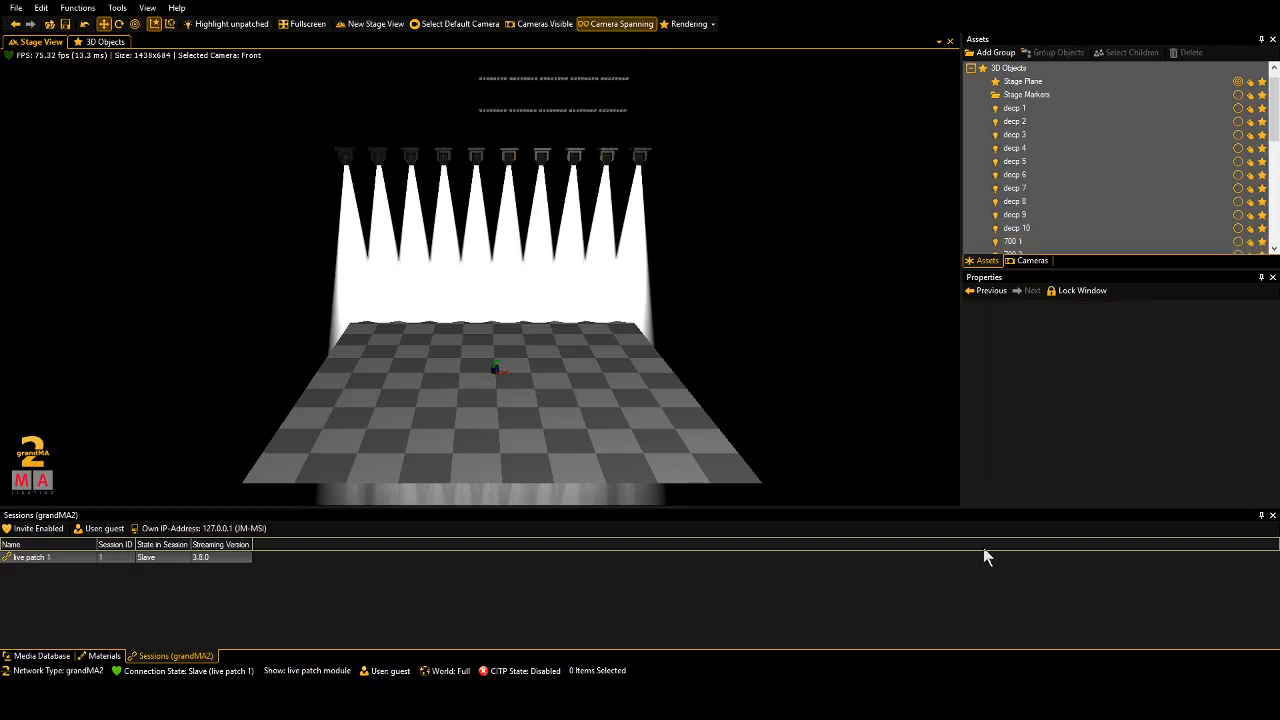